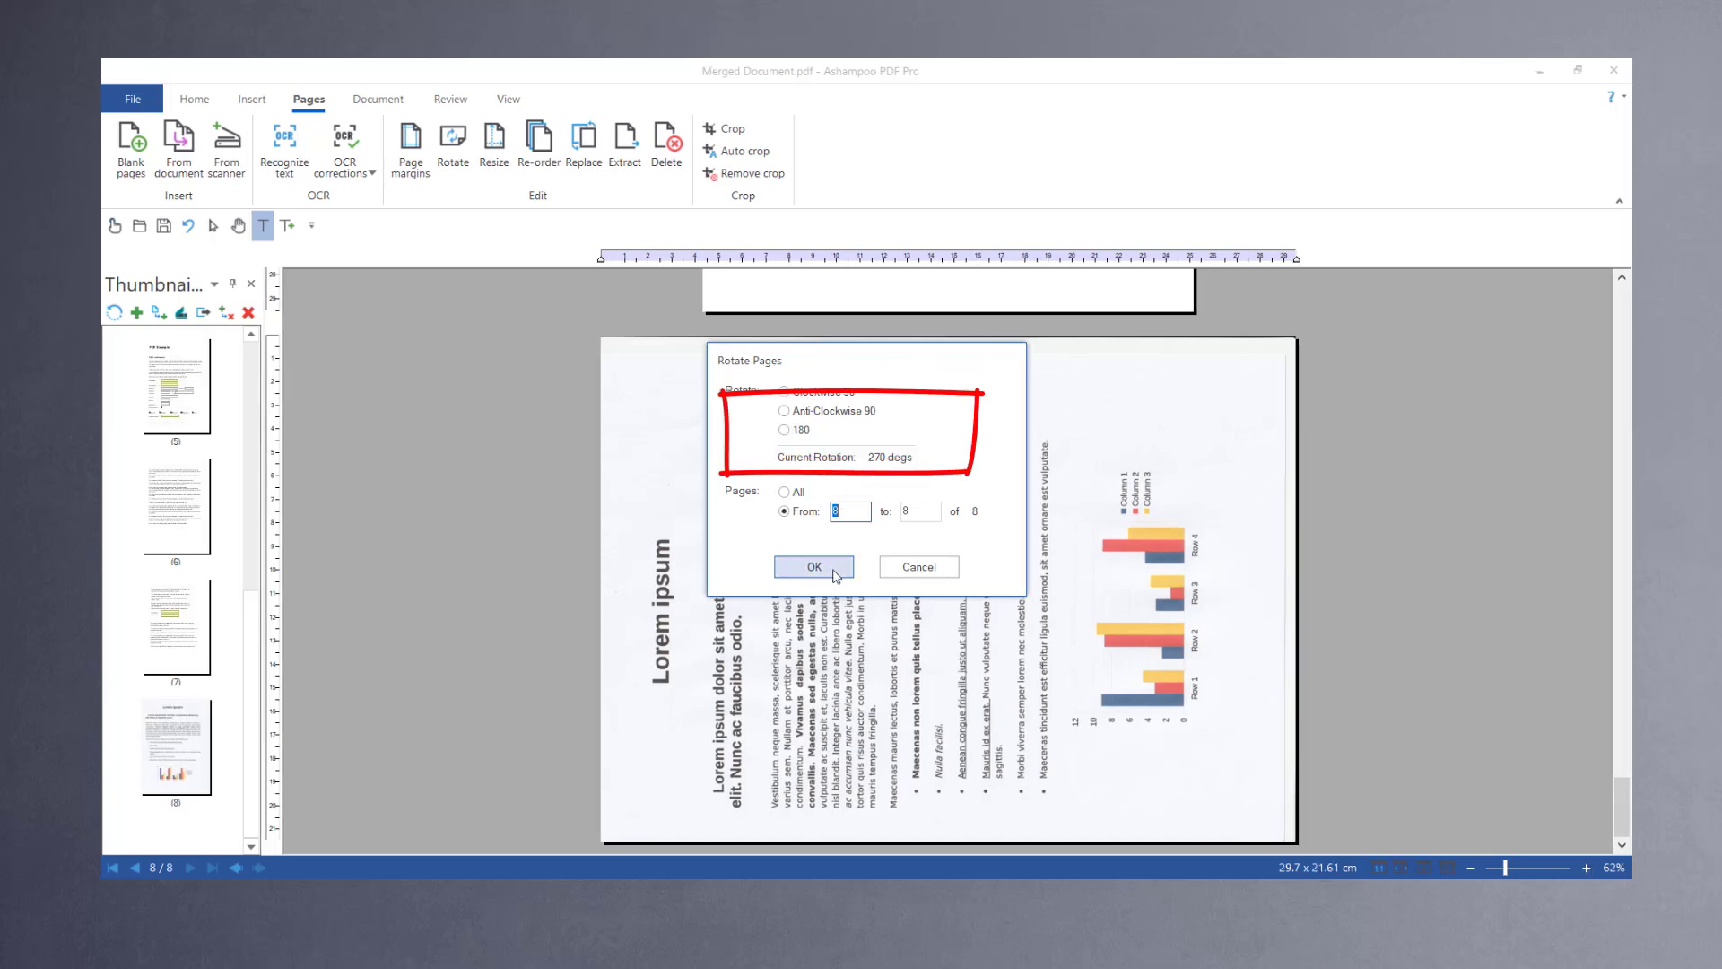
Step: Confirm the rotation of page 8 in the merged document
left_click(815, 567)
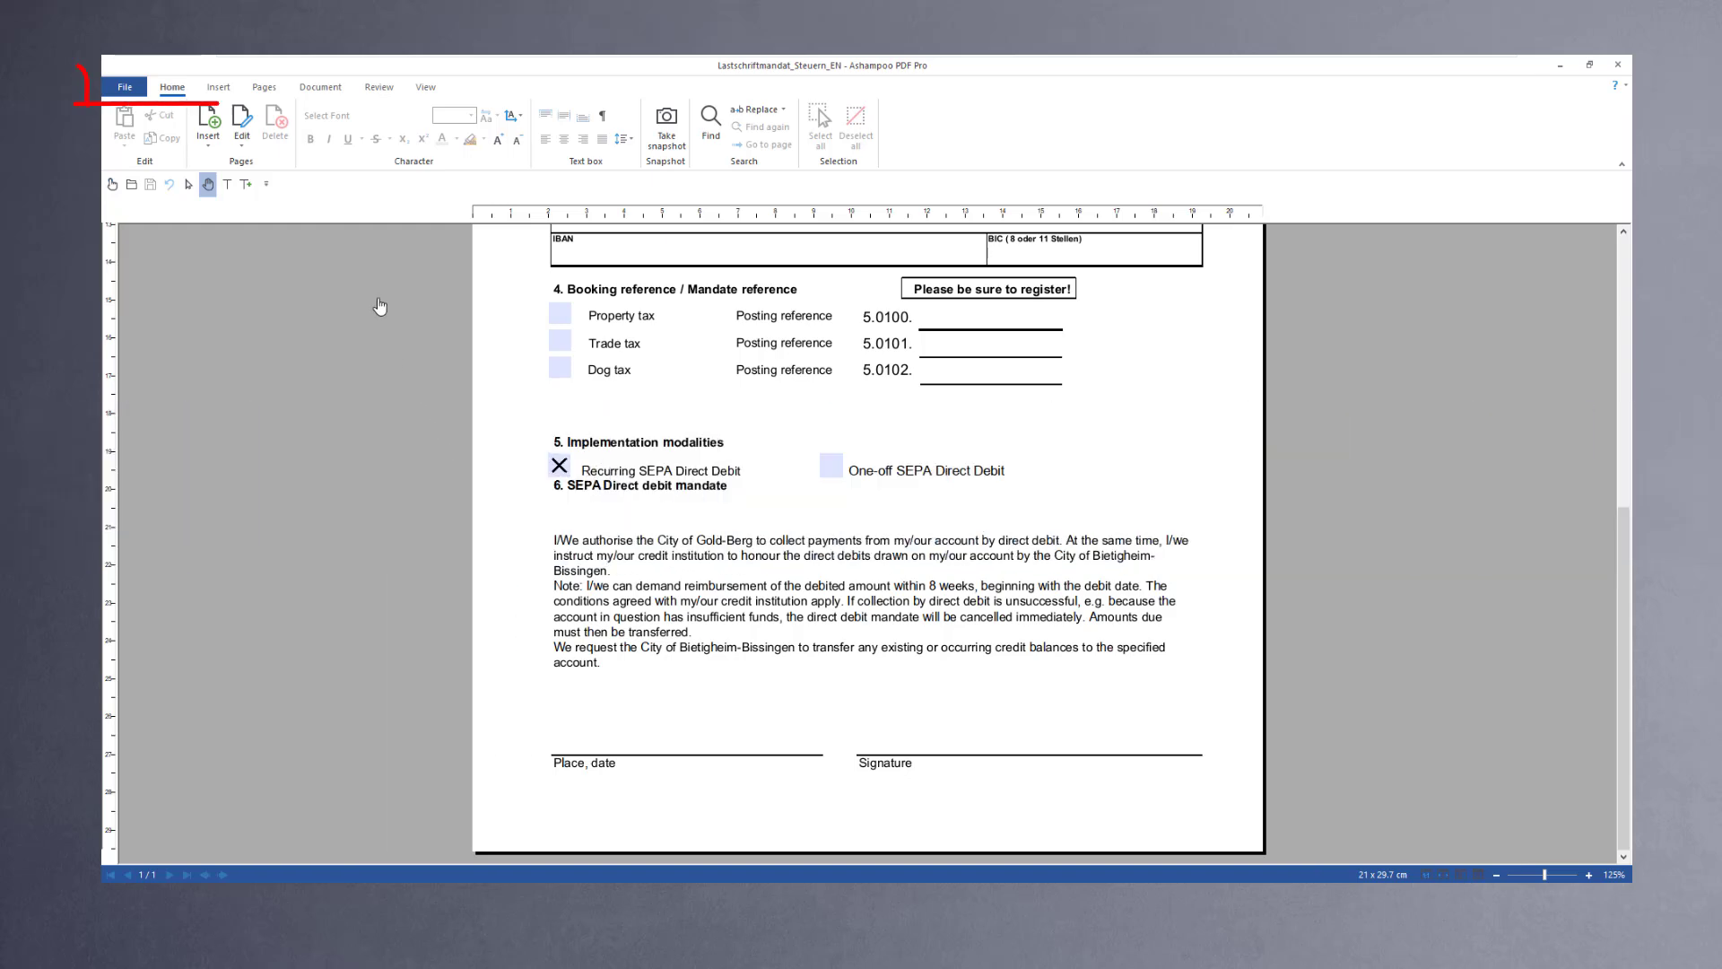
Step: Start adding a digital signature and draw its field just above the Signature line of the form
left_click(321, 89)
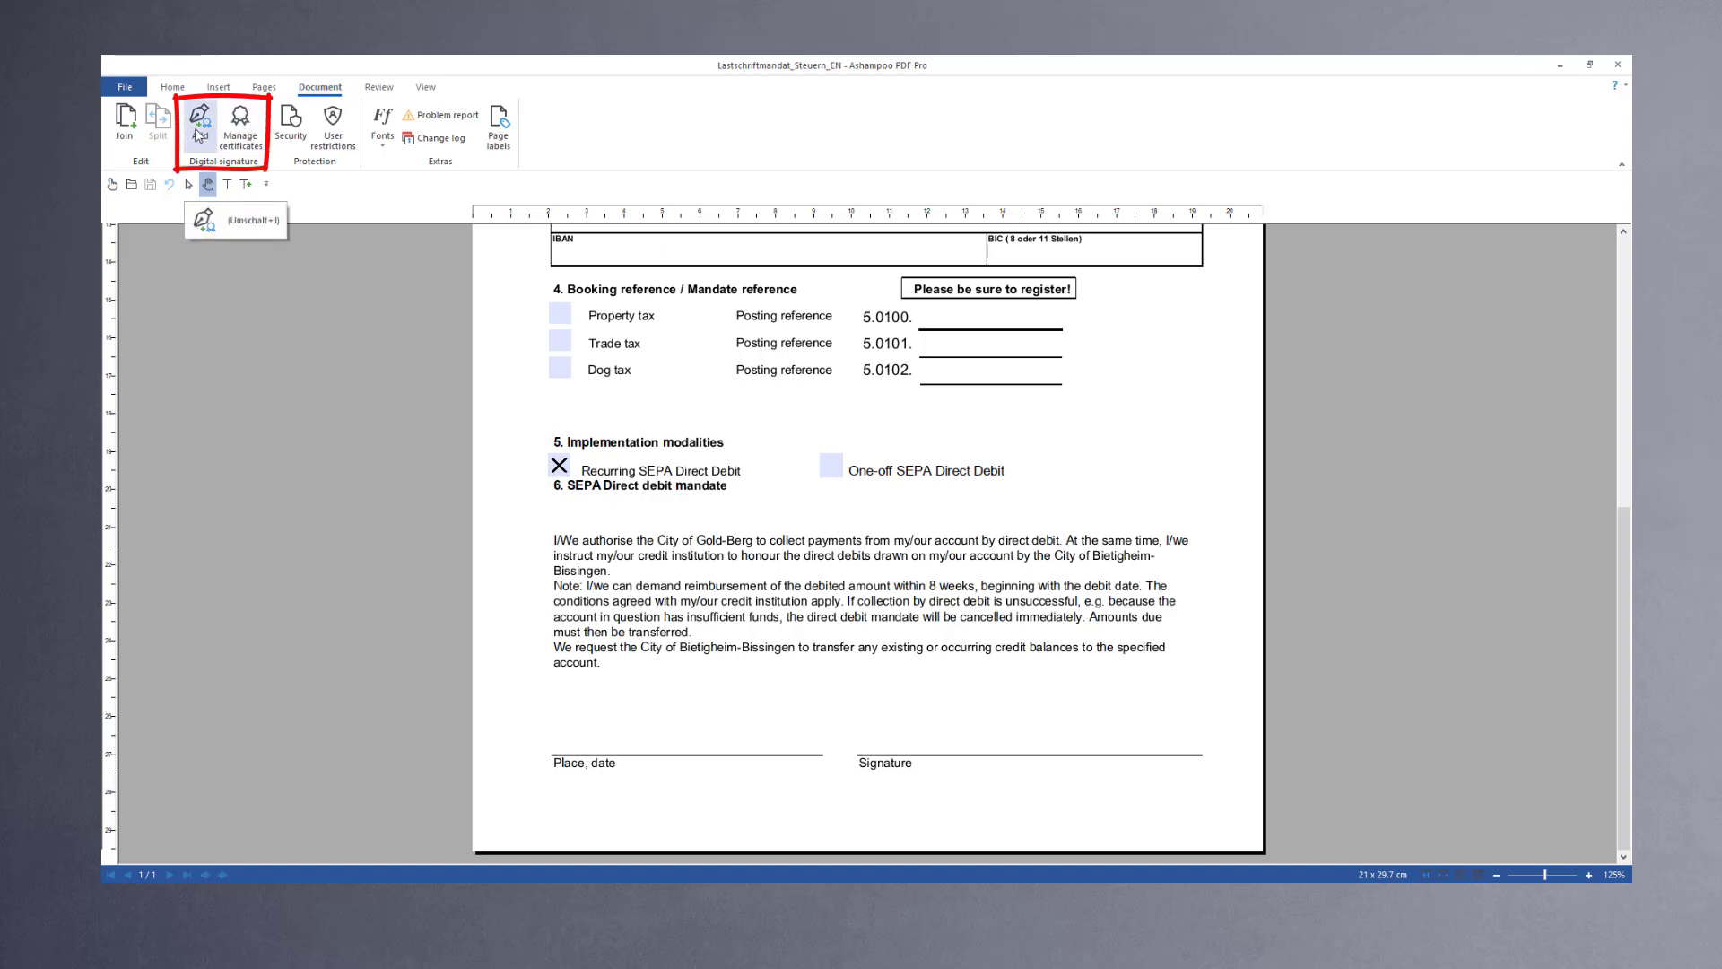
left_click(199, 134)
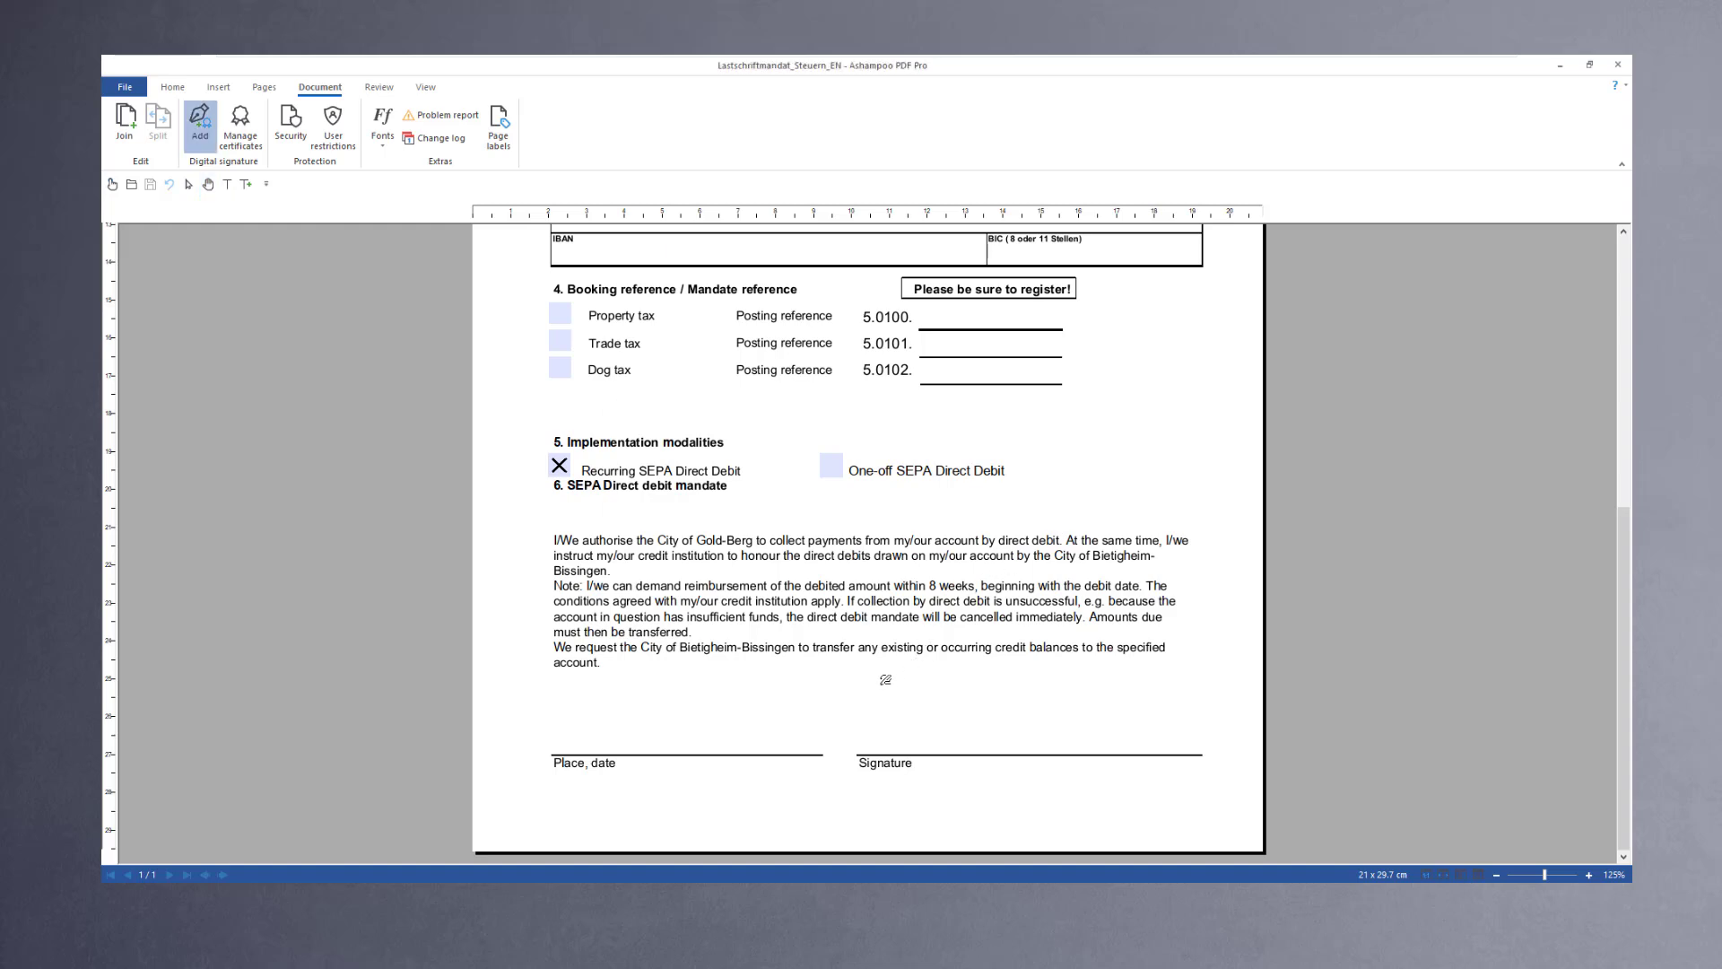
mouse_move(926, 697)
left_mouse_down()
mouse_move(1085, 800)
mouse_move(1137, 813)
left_mouse_up()
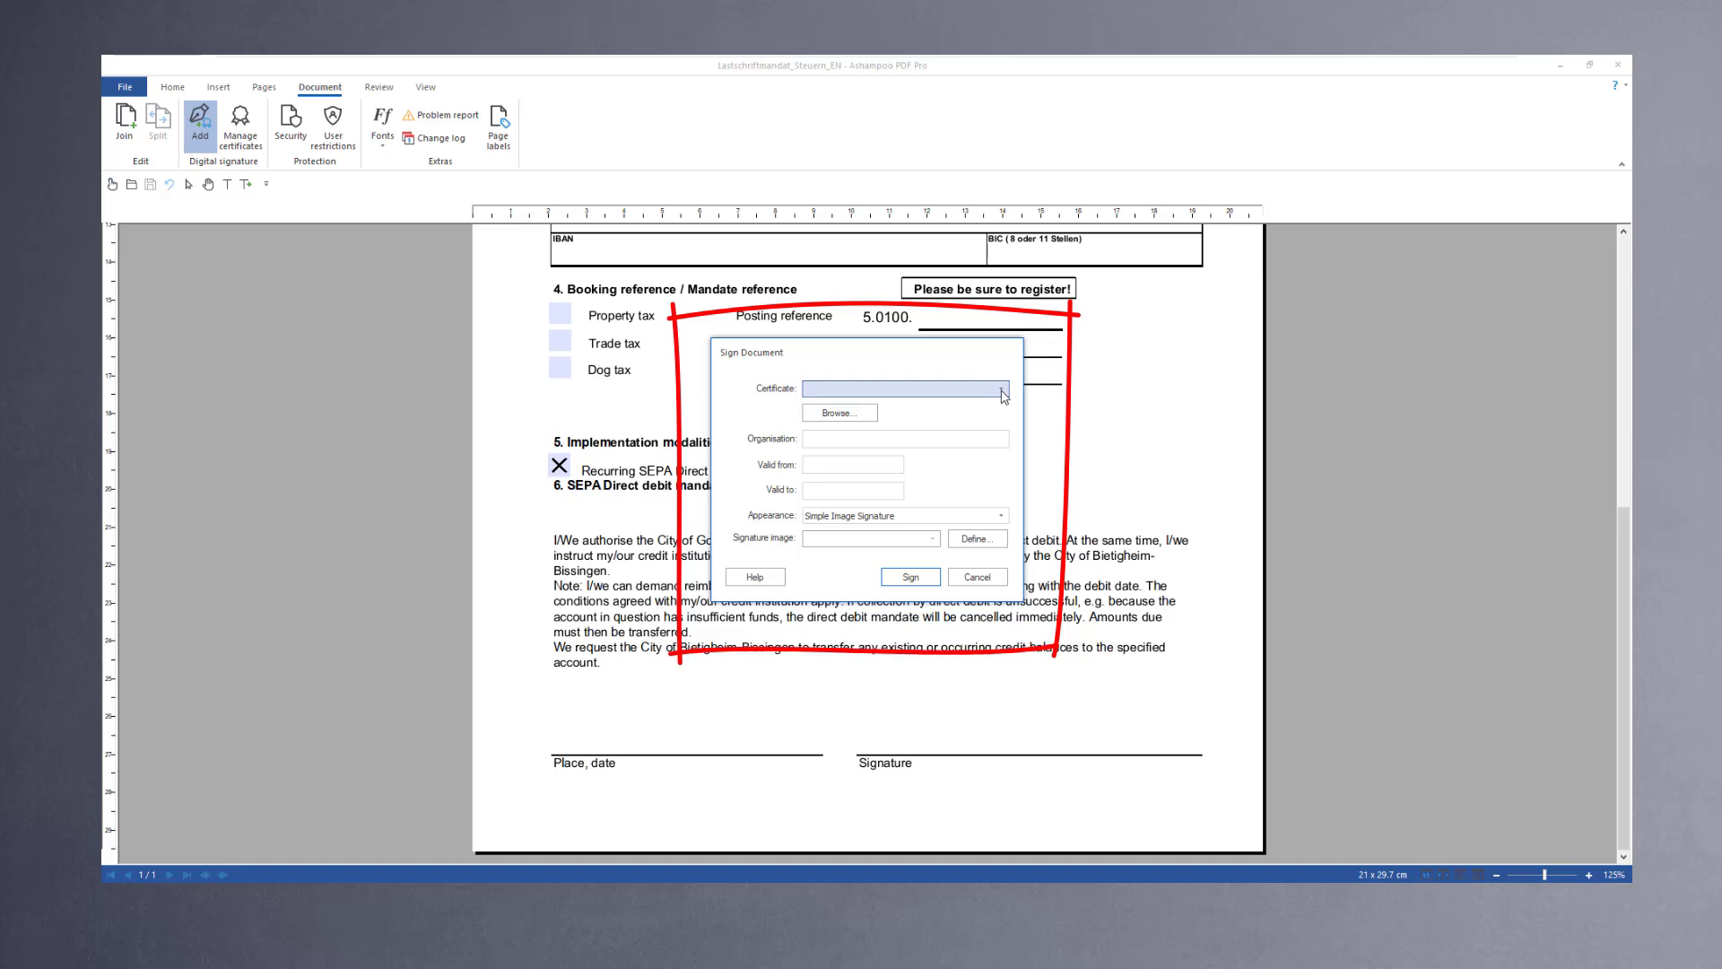
Step: Browse to the certificate file in Downloads, open it and paste the certificate password
left_click(843, 412)
left_click(857, 370)
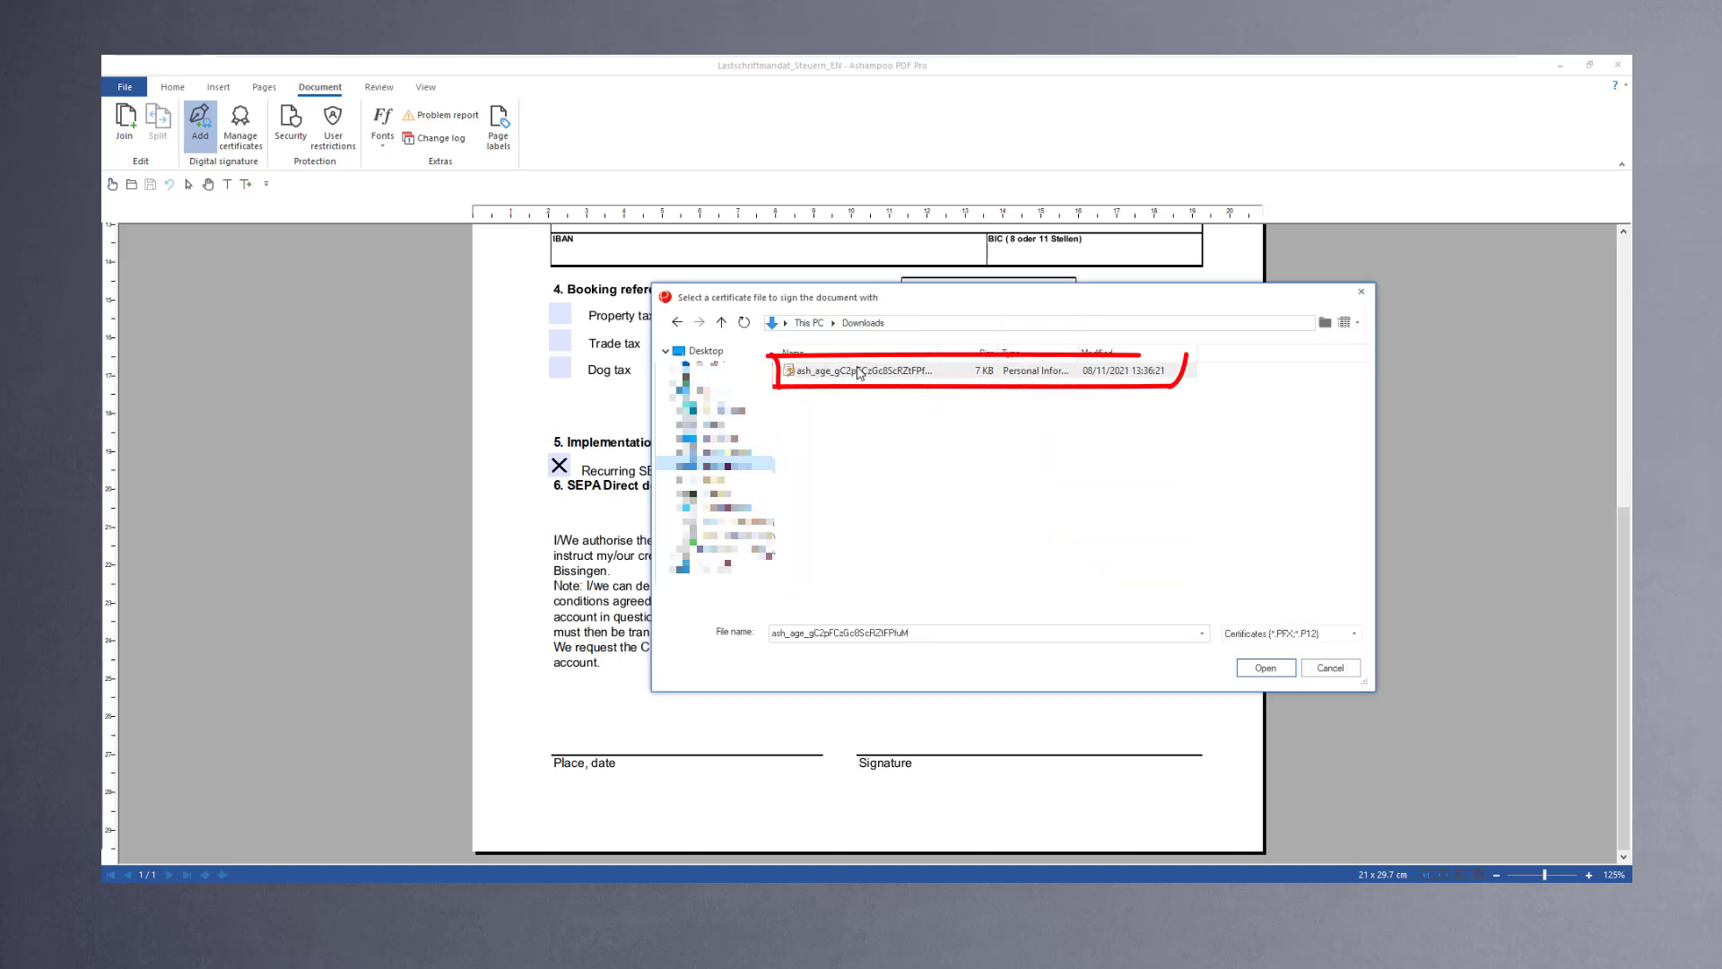
left_click(1265, 668)
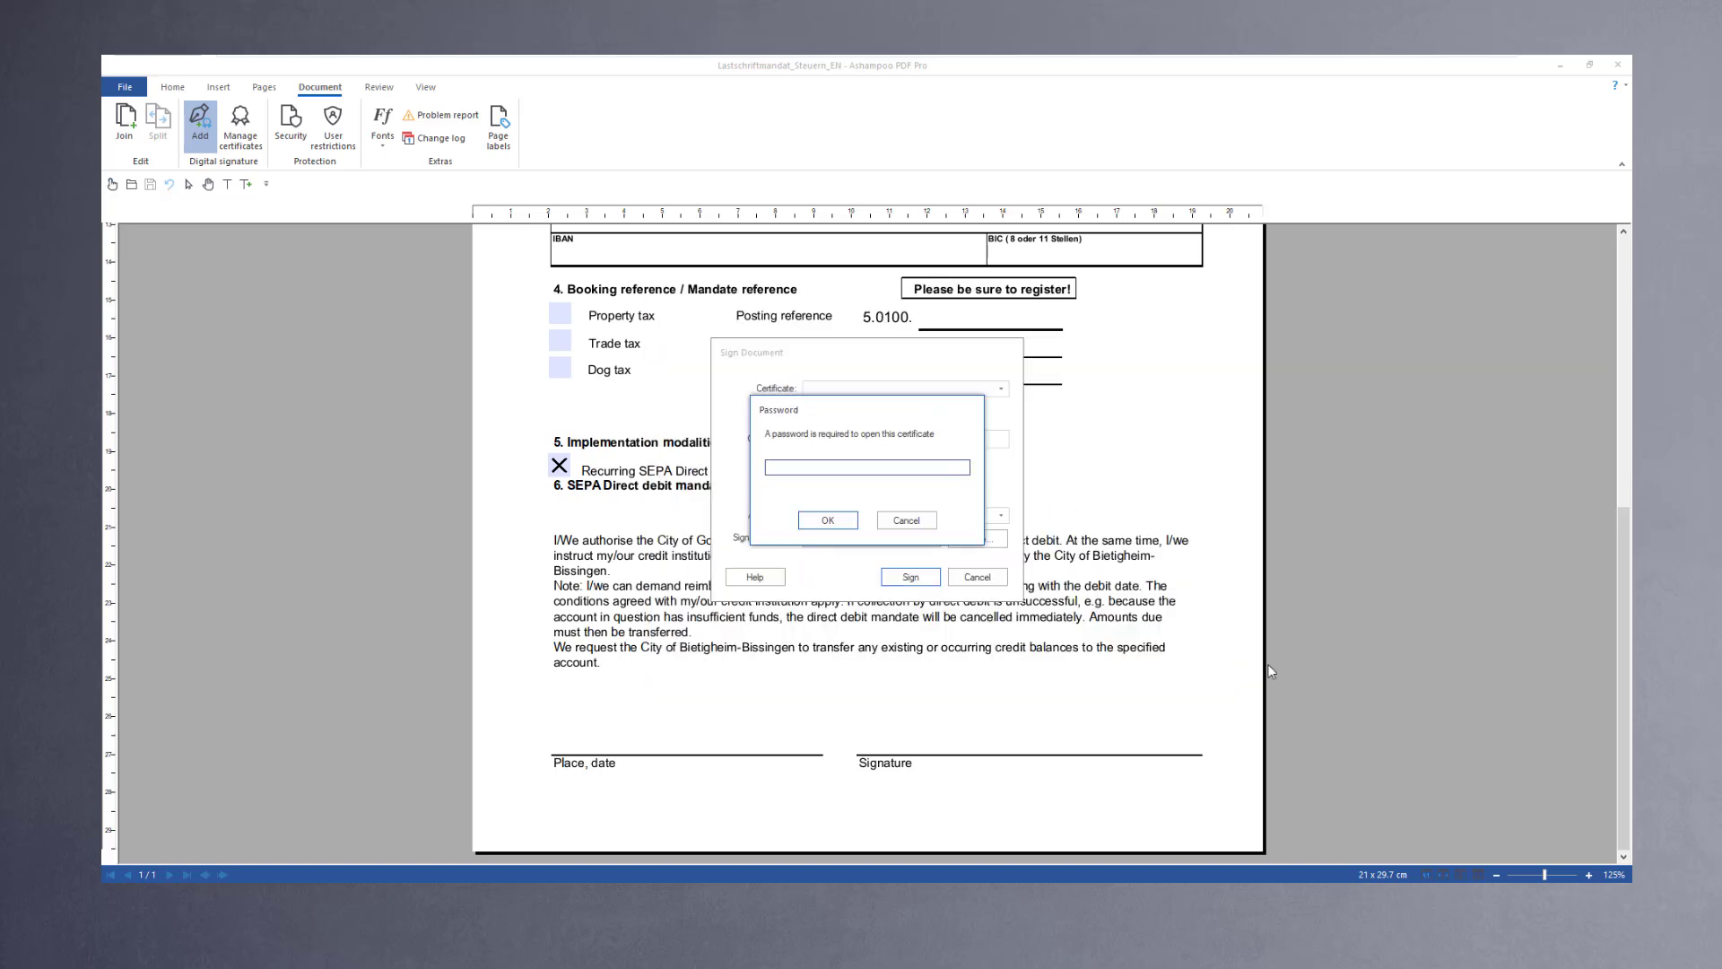
key("ctrl+v")
left_click(828, 520)
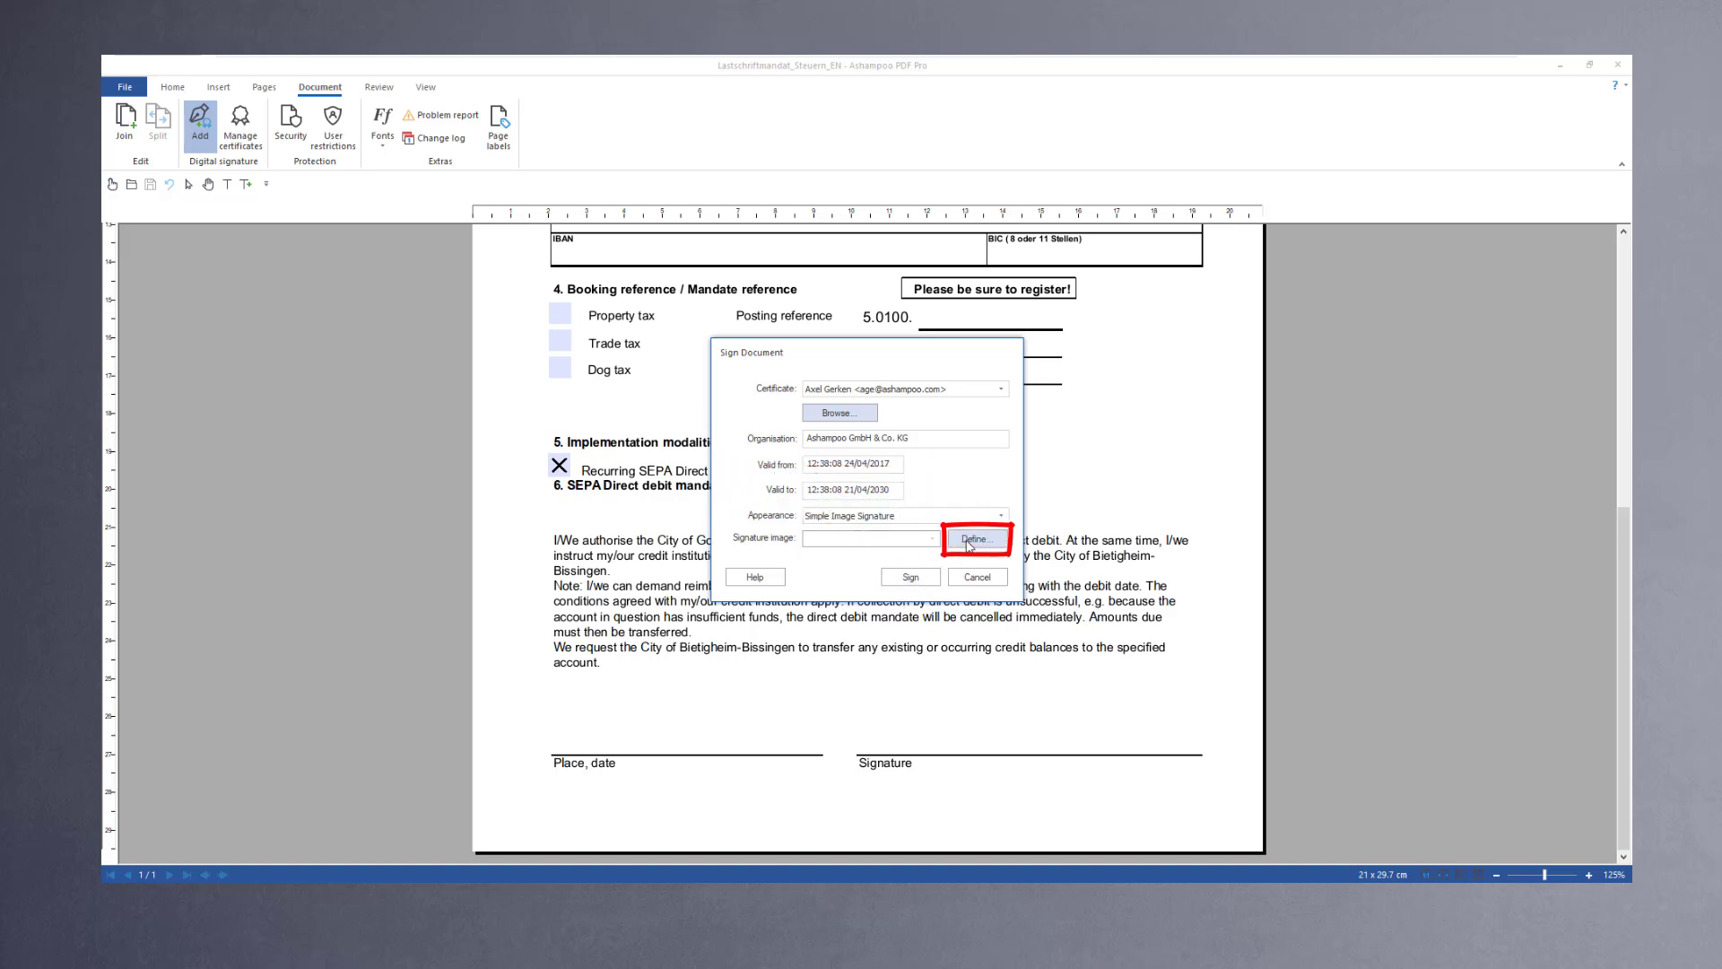
left_click(969, 541)
left_click(681, 352)
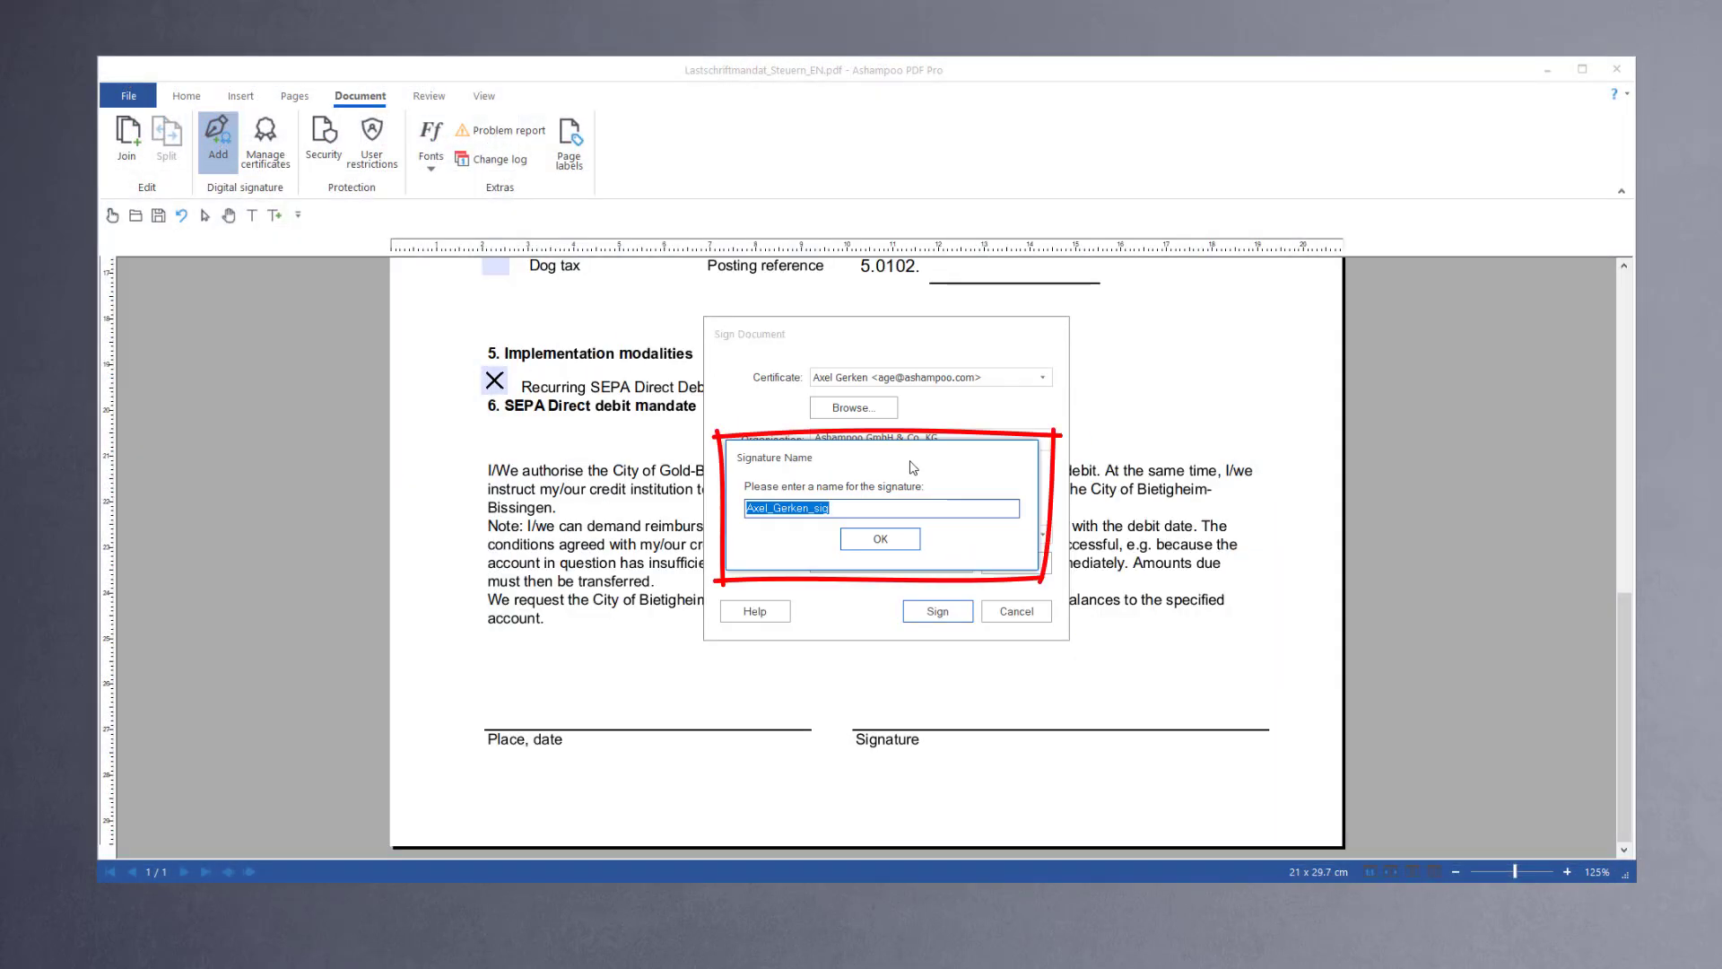
type("Axel Gerken Sig")
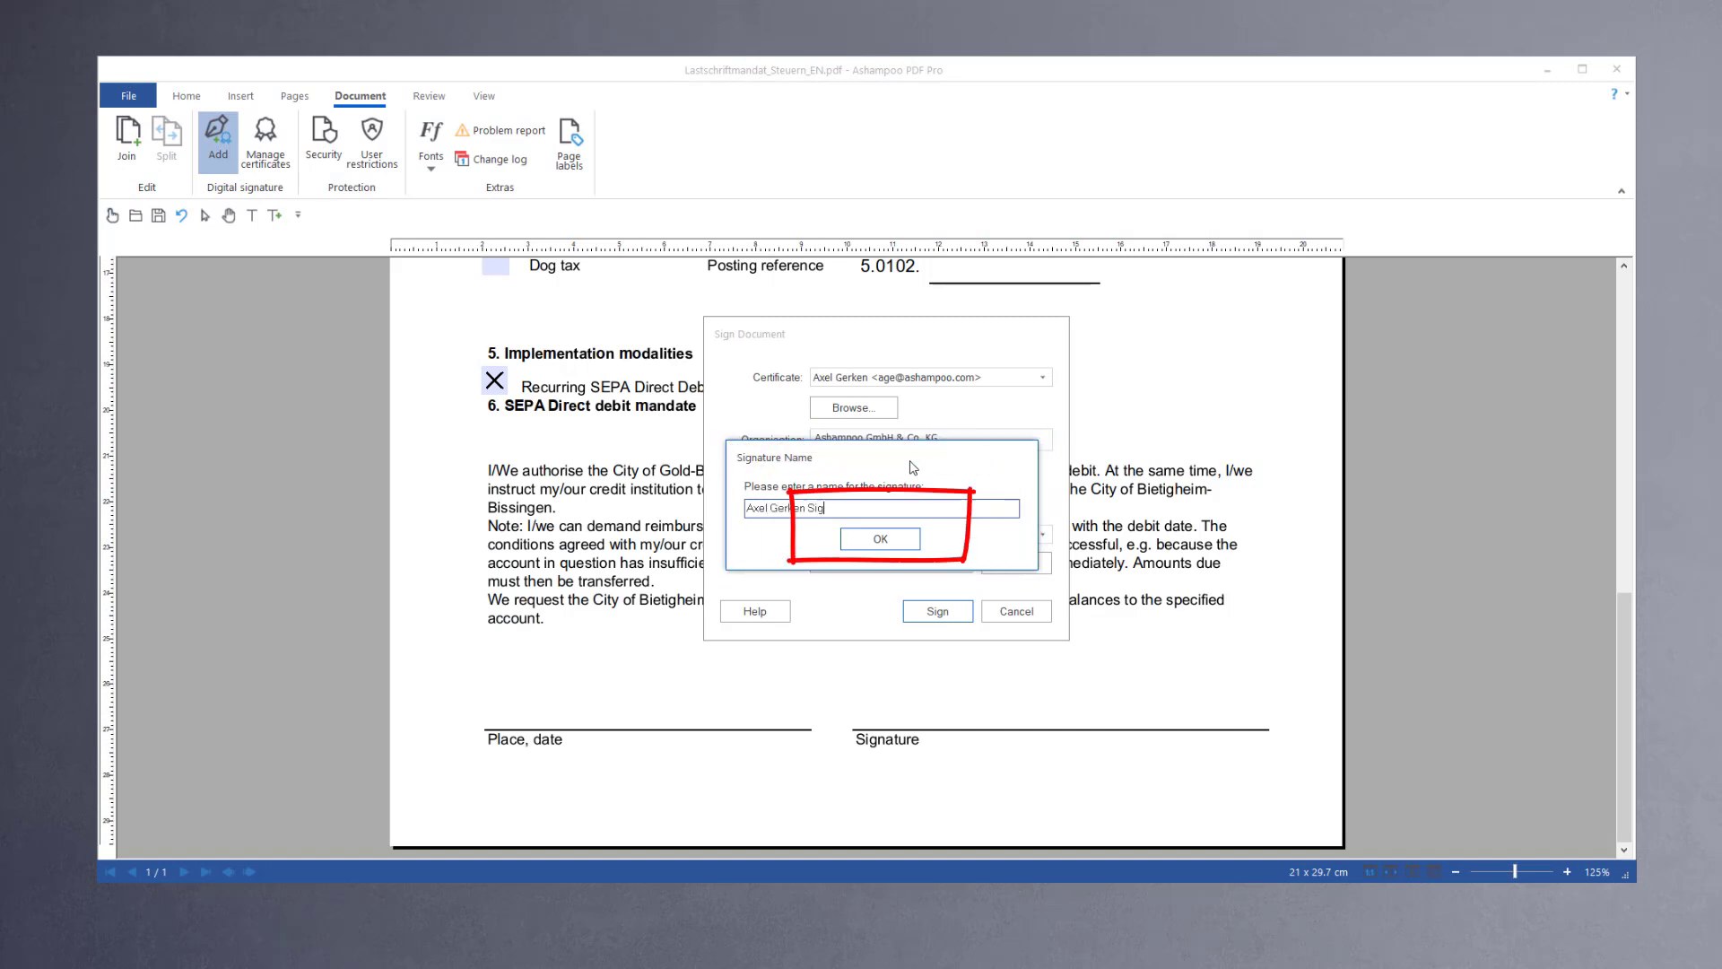
key("Return")
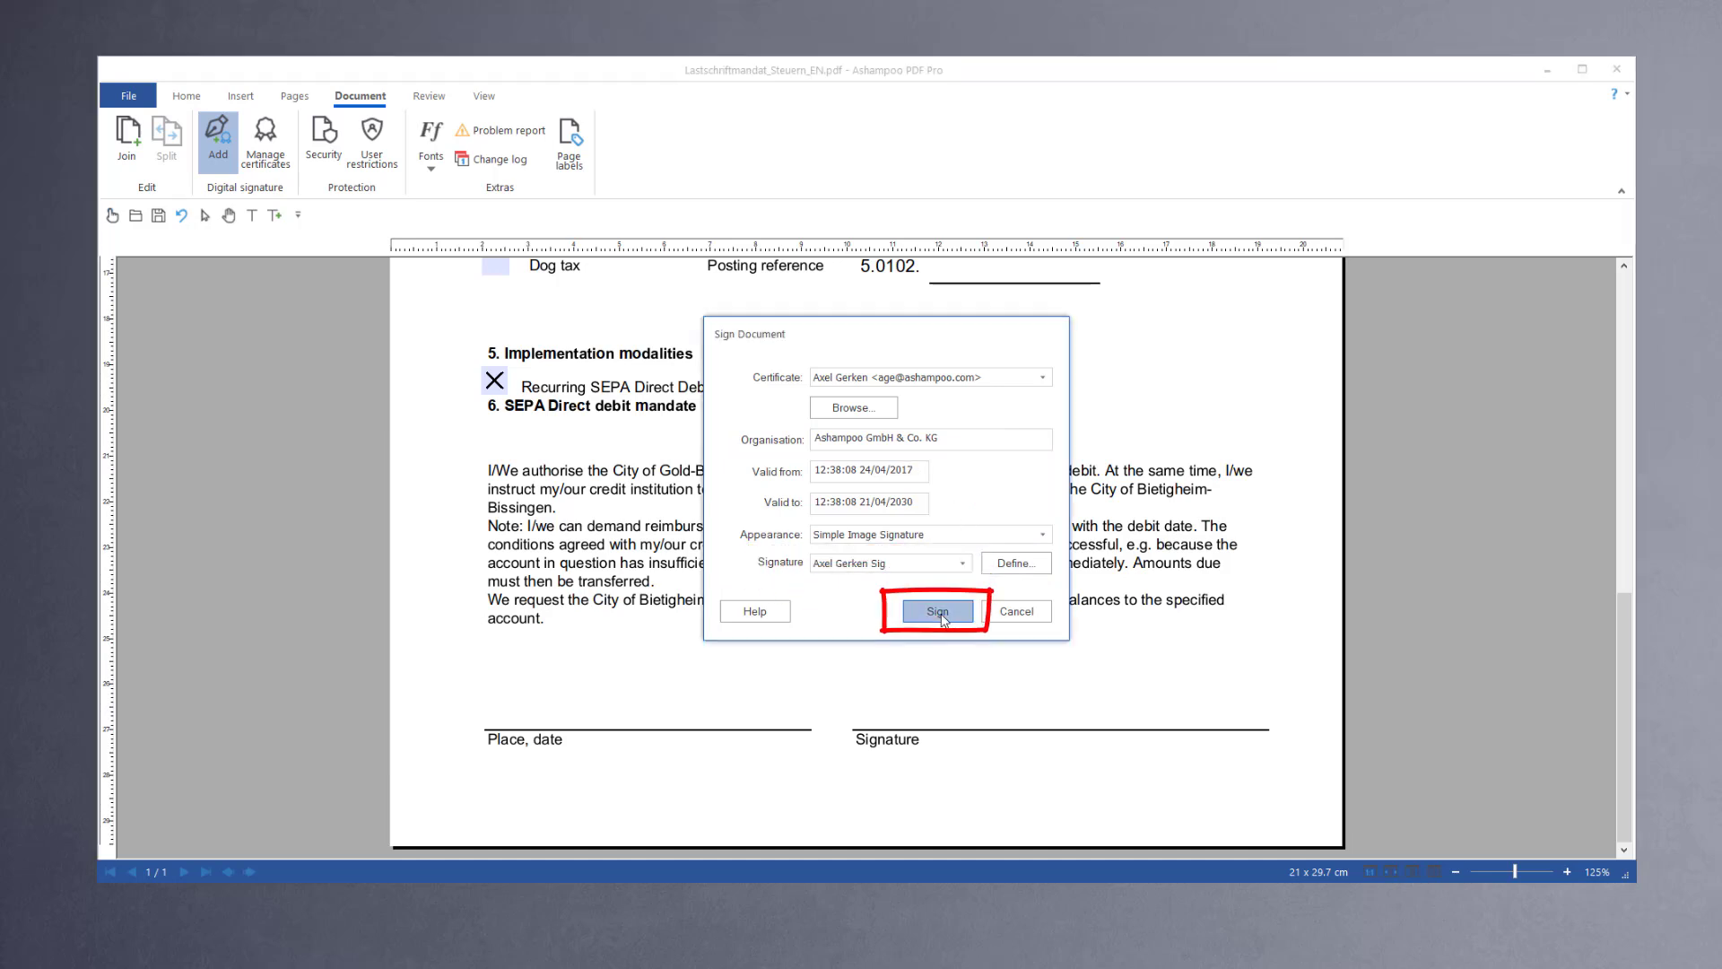
Step: Sign the document and save the signed copy as Lastschriftmandat_Steuern_EN_age2.pdf
left_click(942, 617)
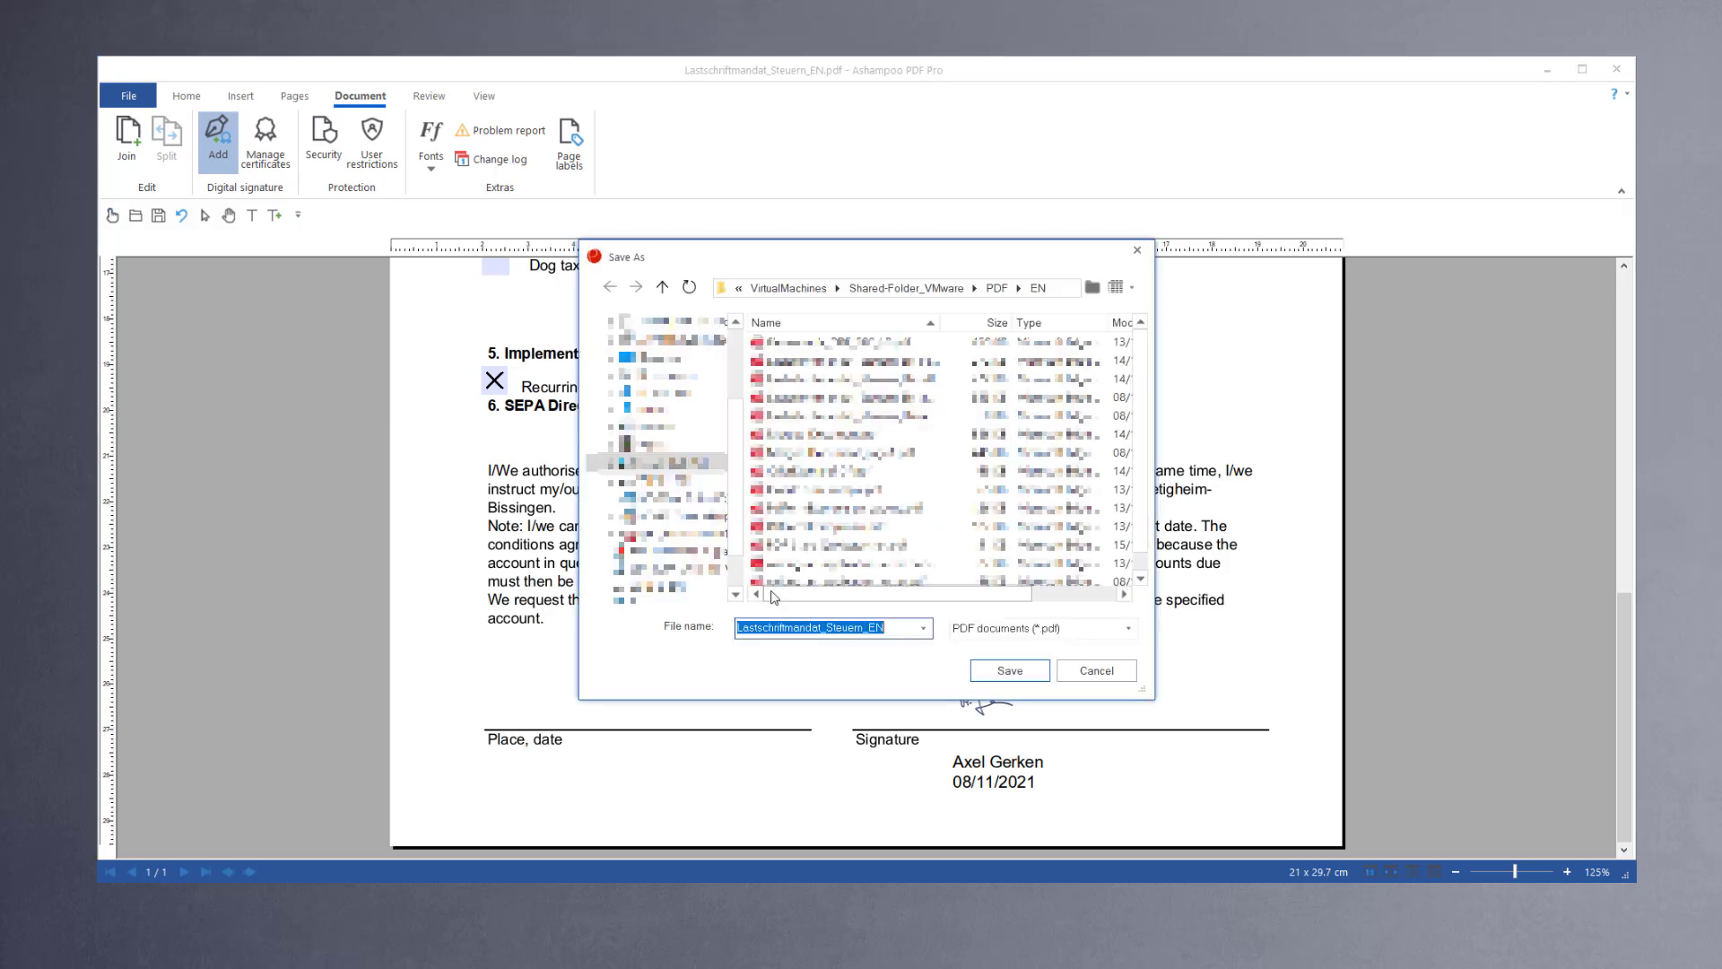
left_click(886, 626)
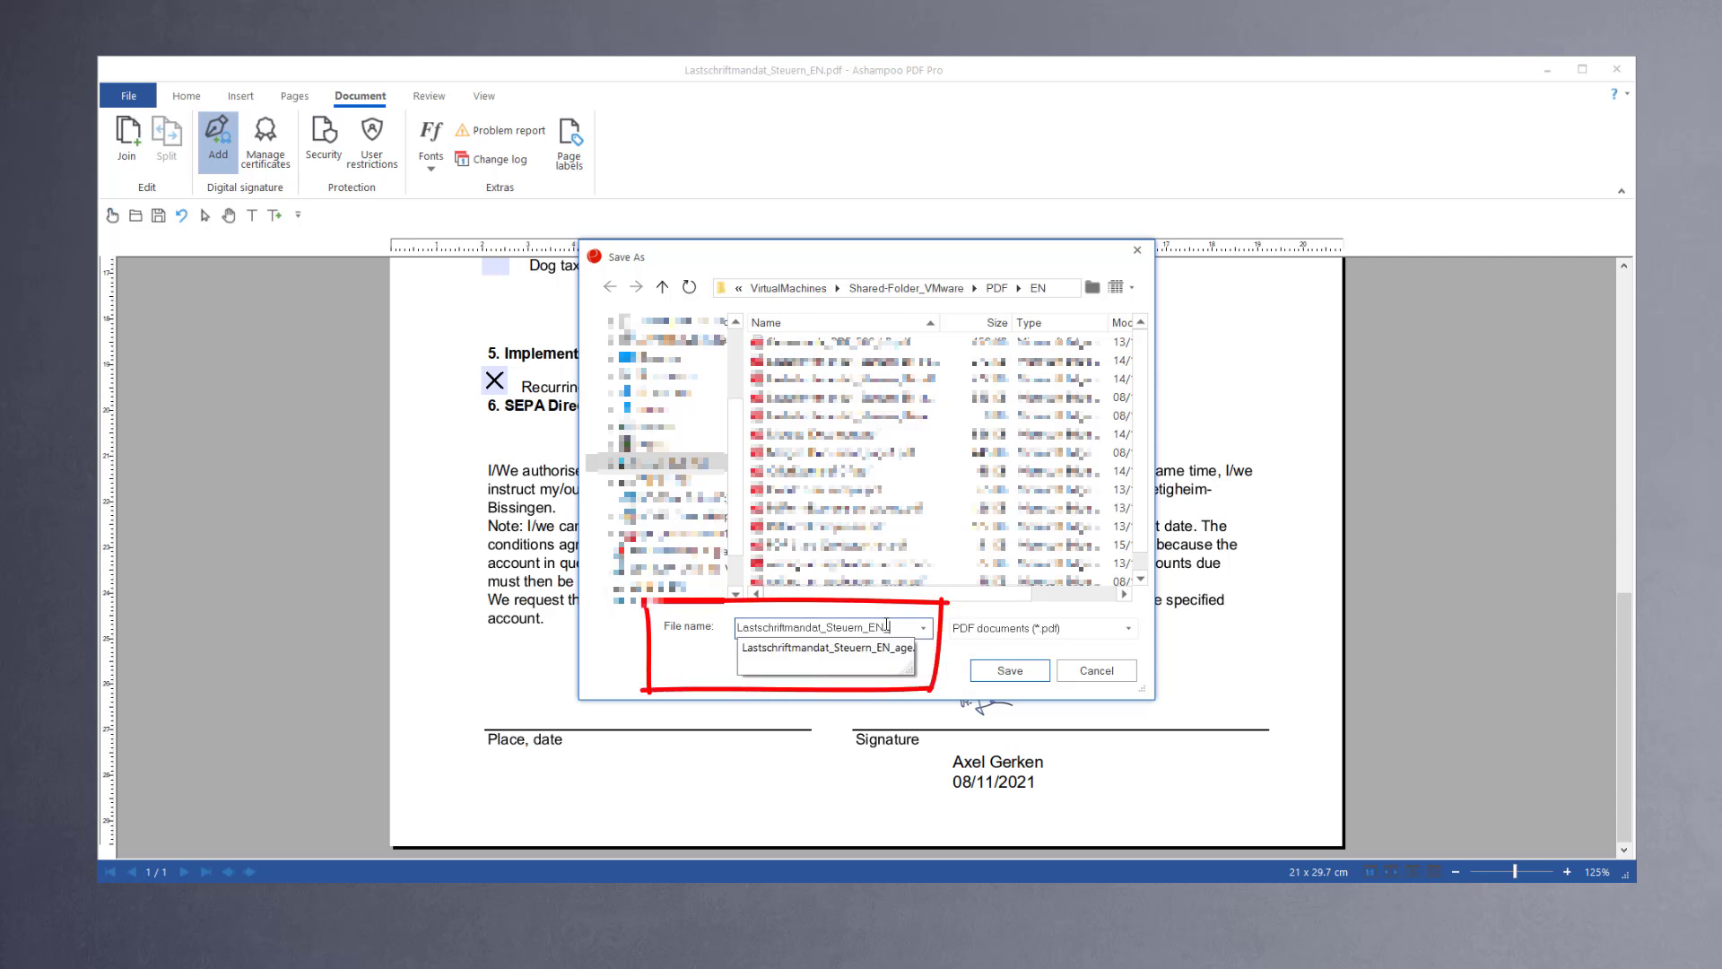
type("_age2")
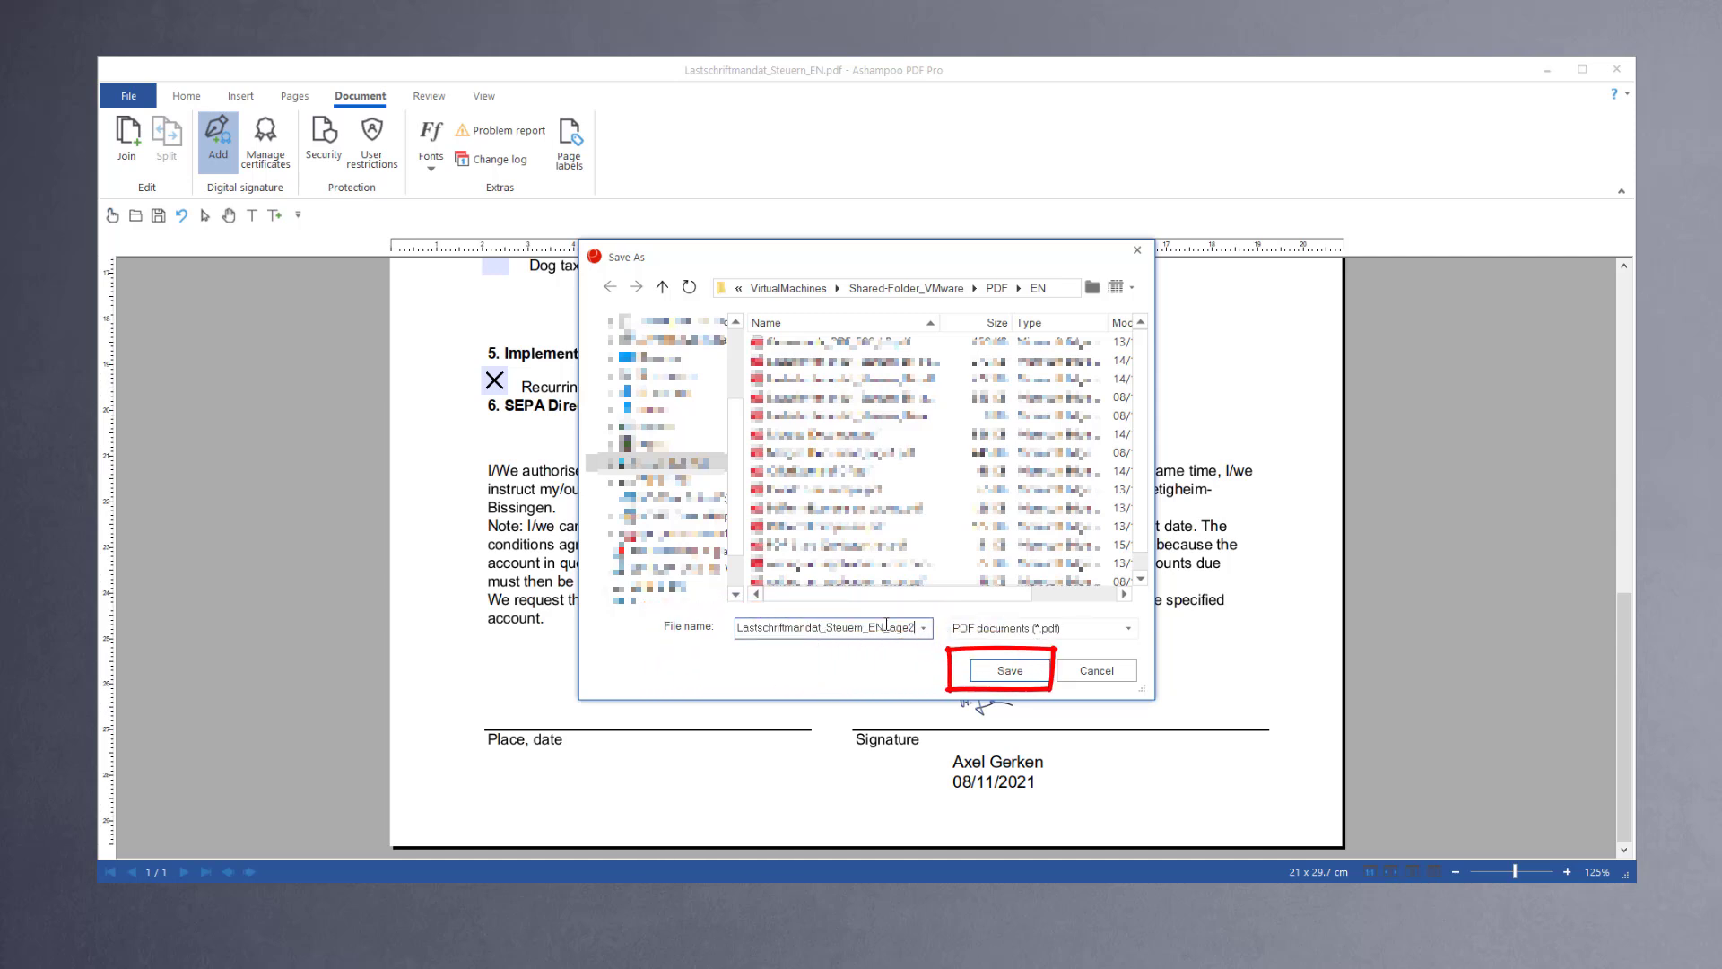
key("Return")
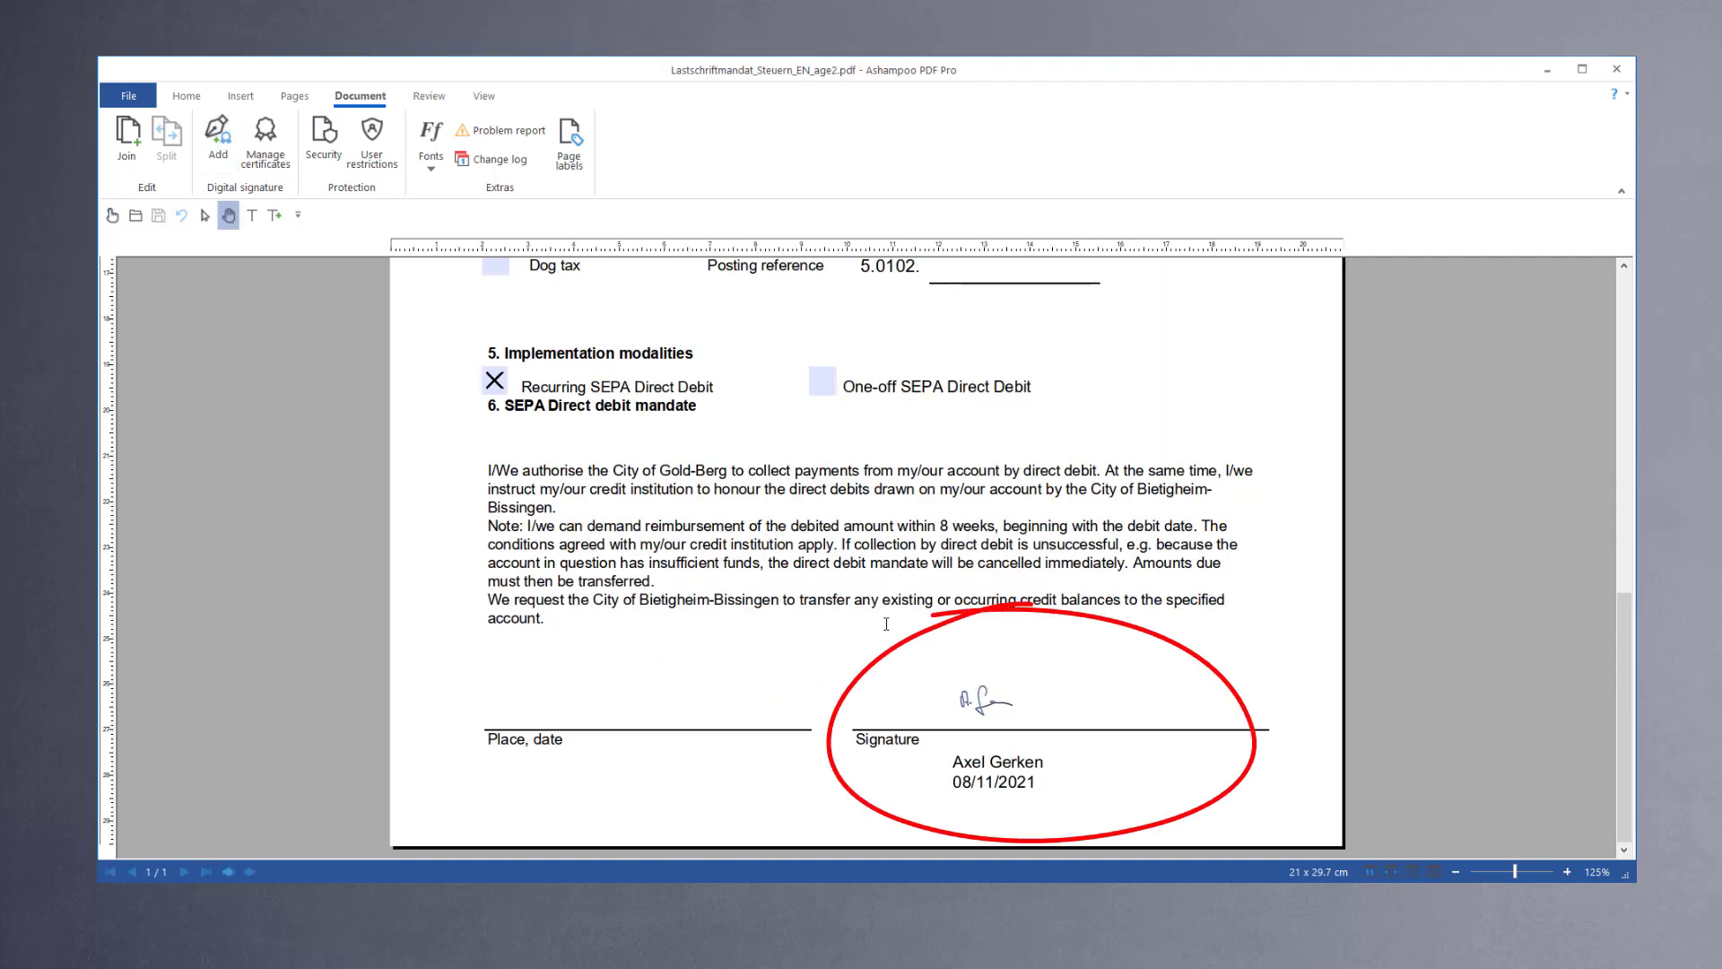
Step: Remove Touch mode from the quick access toolbar
left_click(1567, 872)
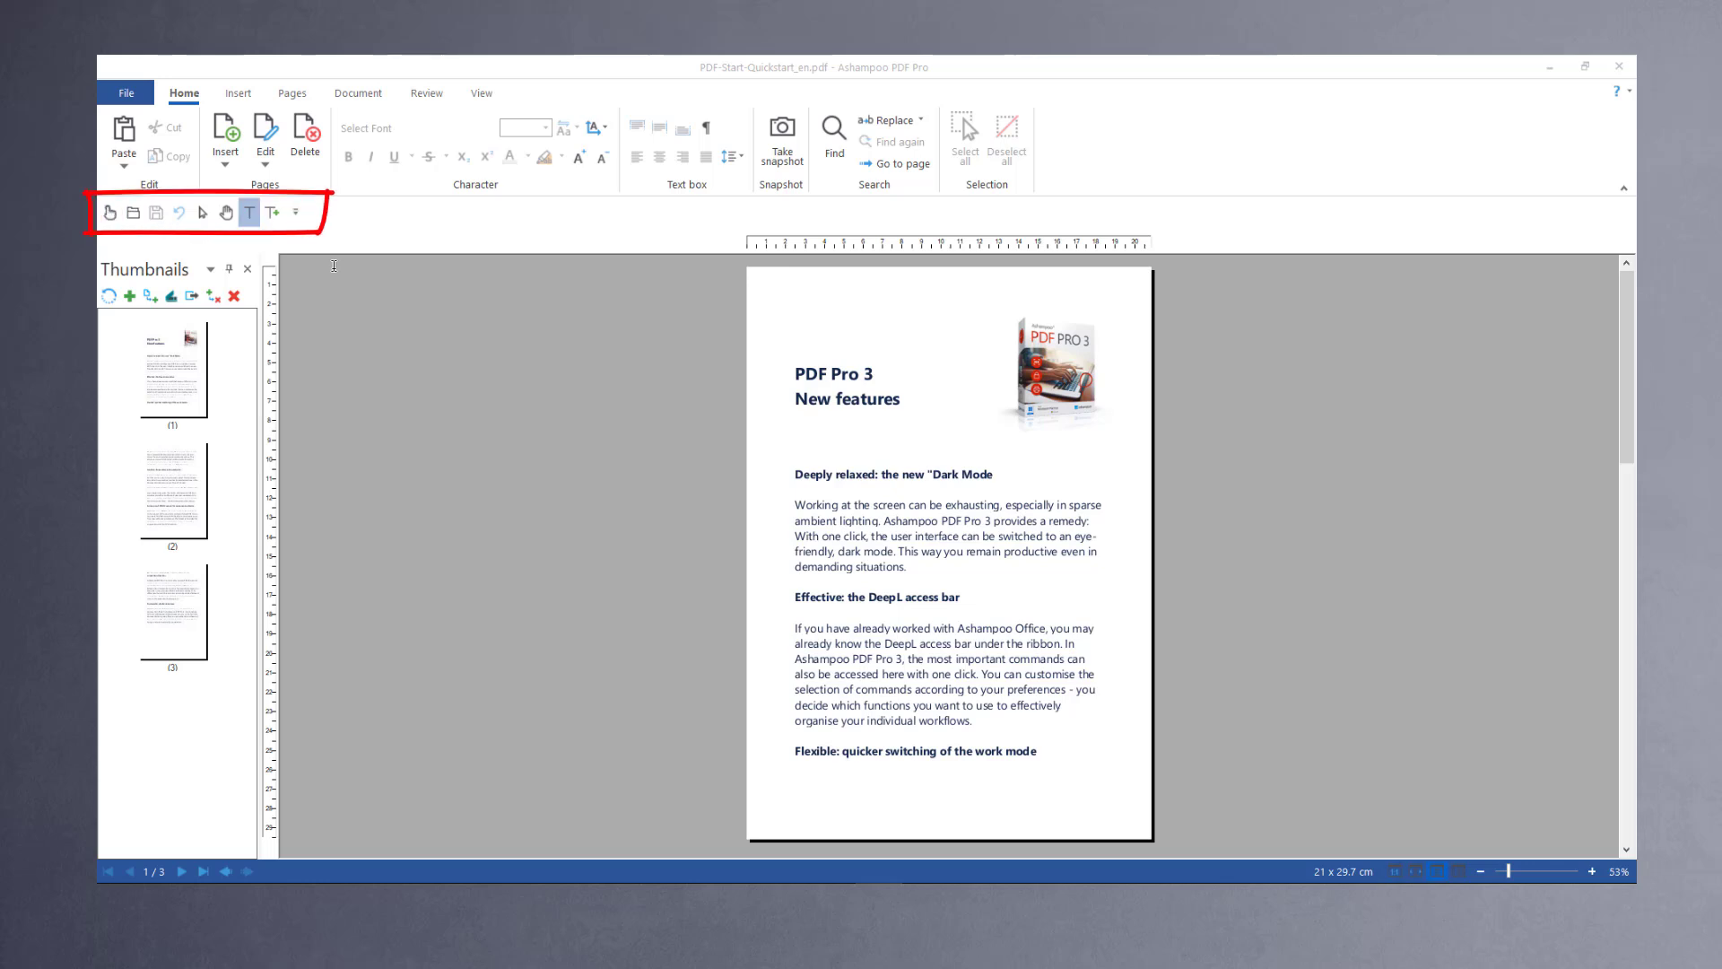
left_click(297, 217)
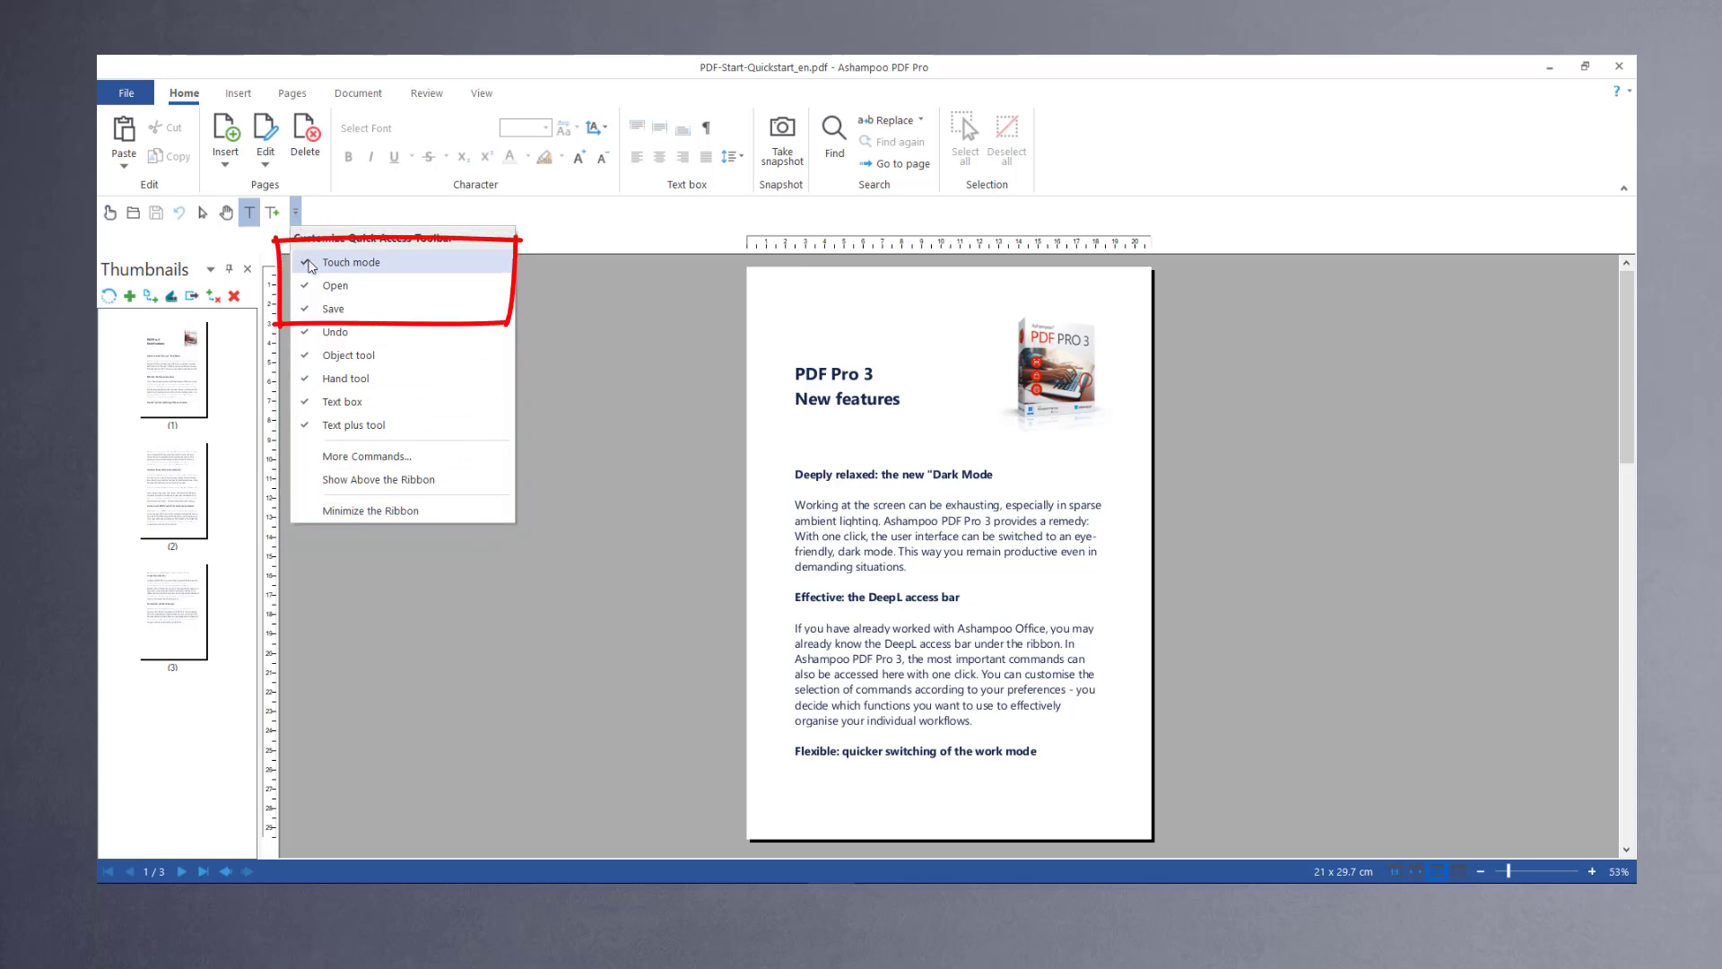
left_click(310, 263)
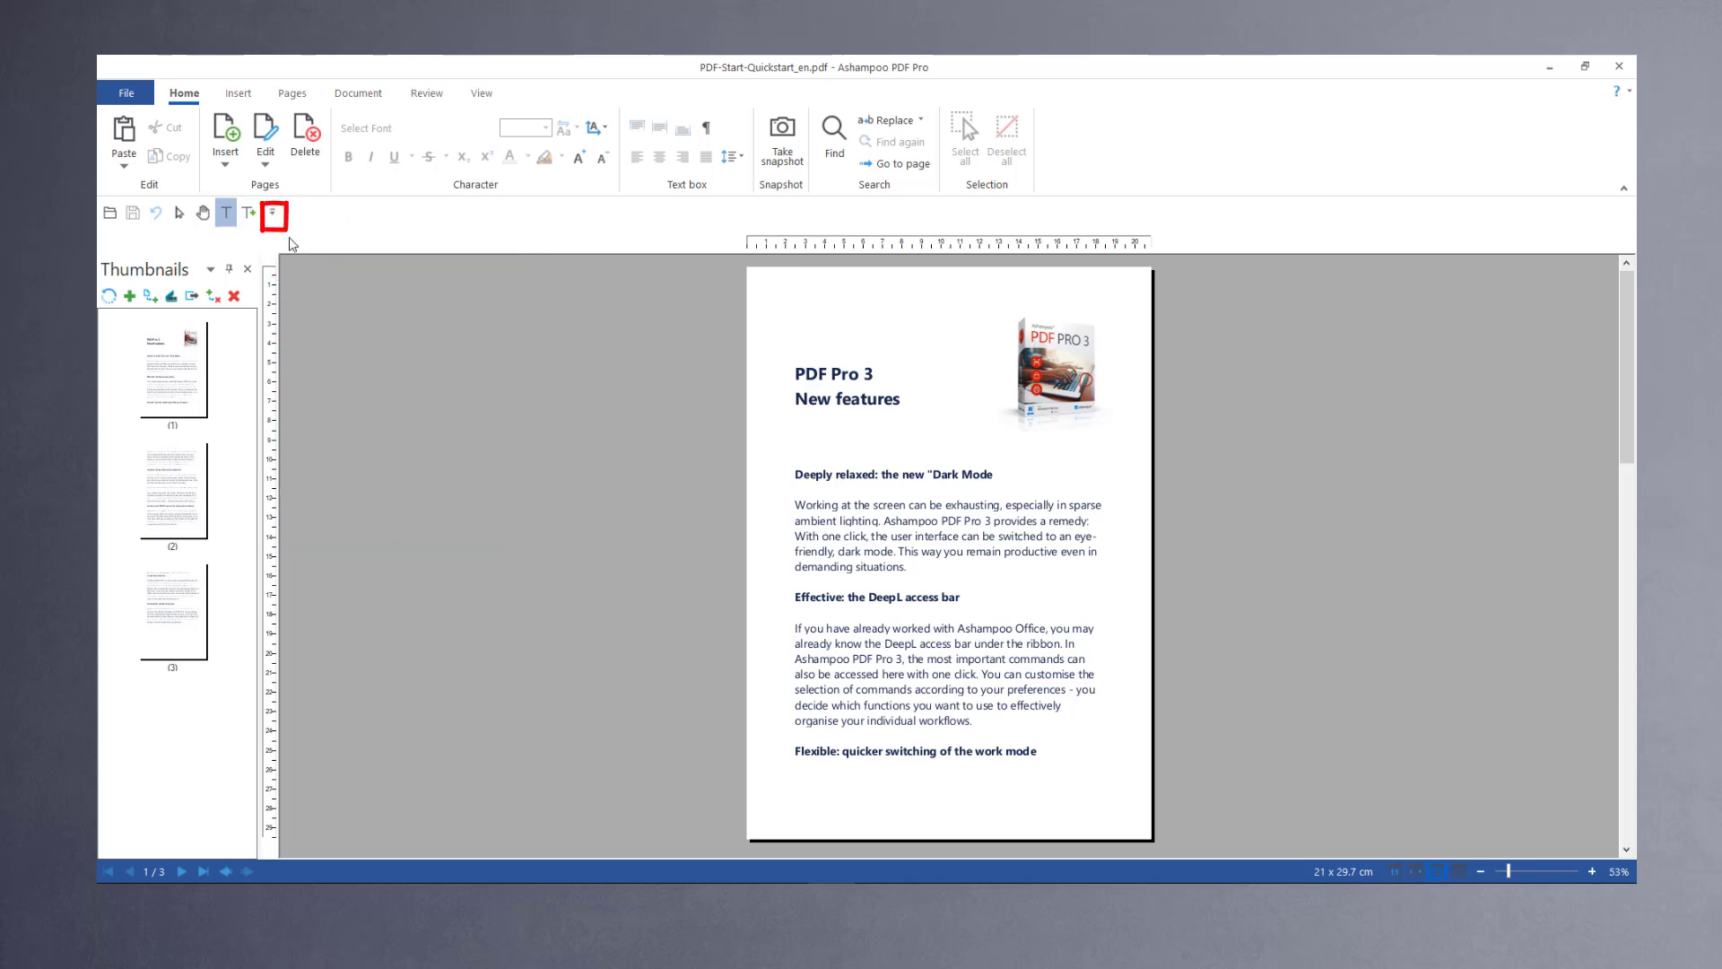
Step: Add Save as (convert text to outlines) to the quick access toolbar and move it to the first position
left_click(273, 216)
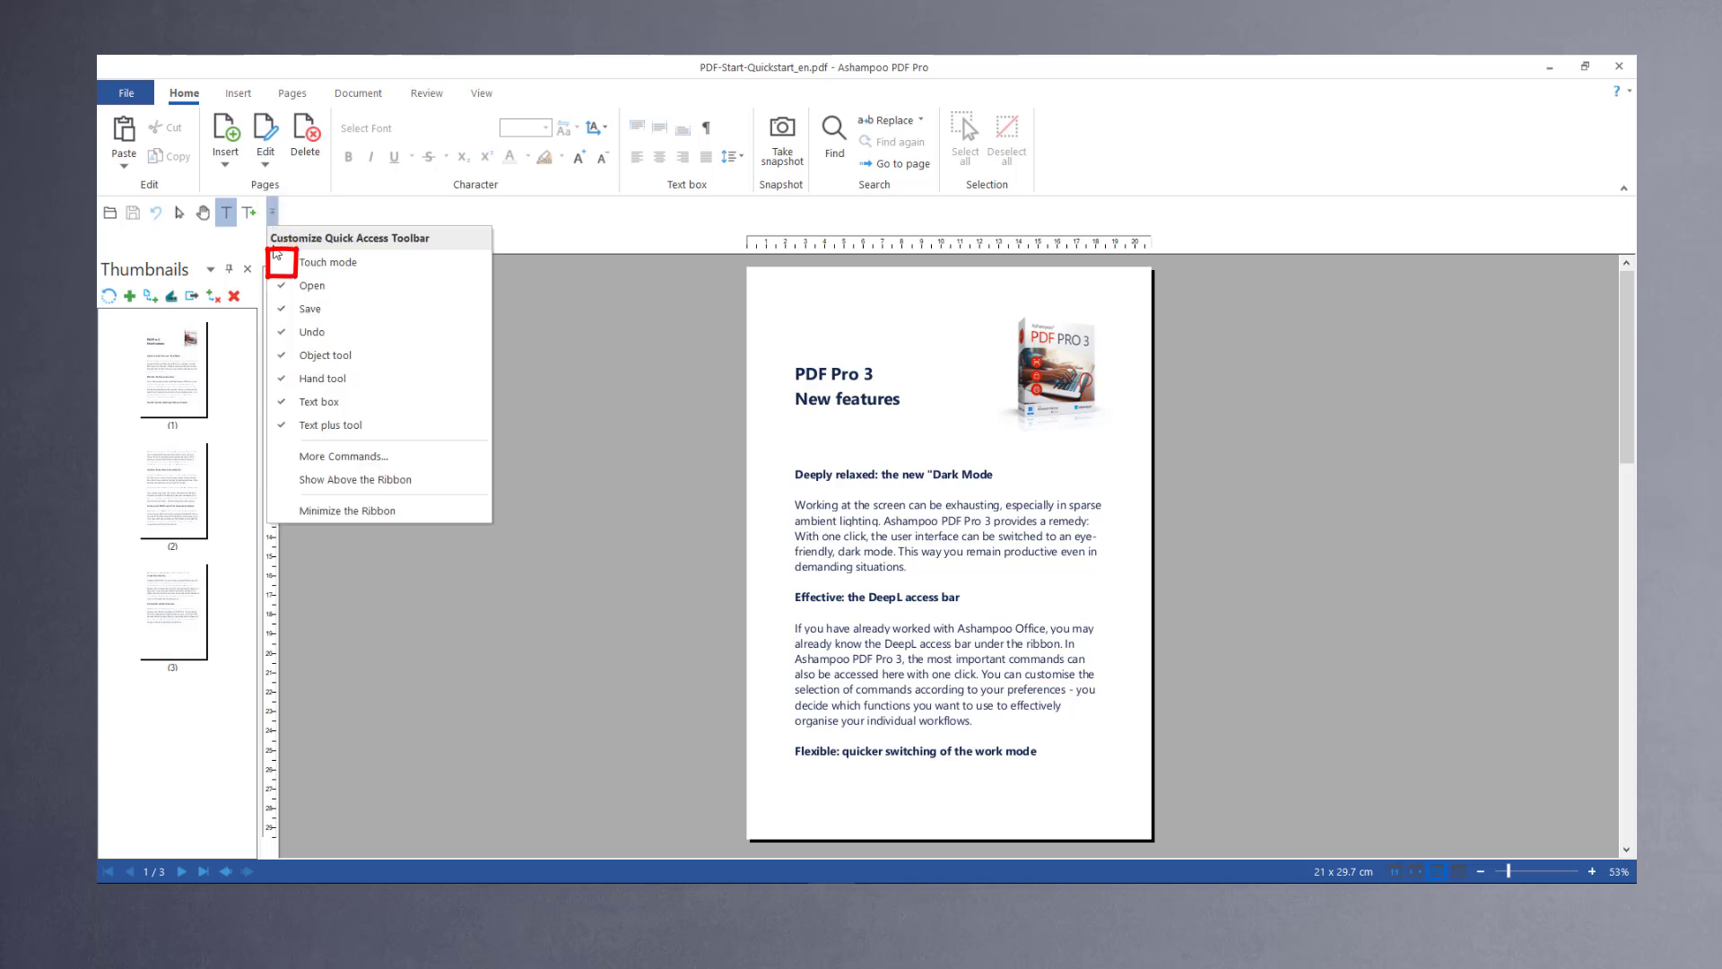
left_click(325, 457)
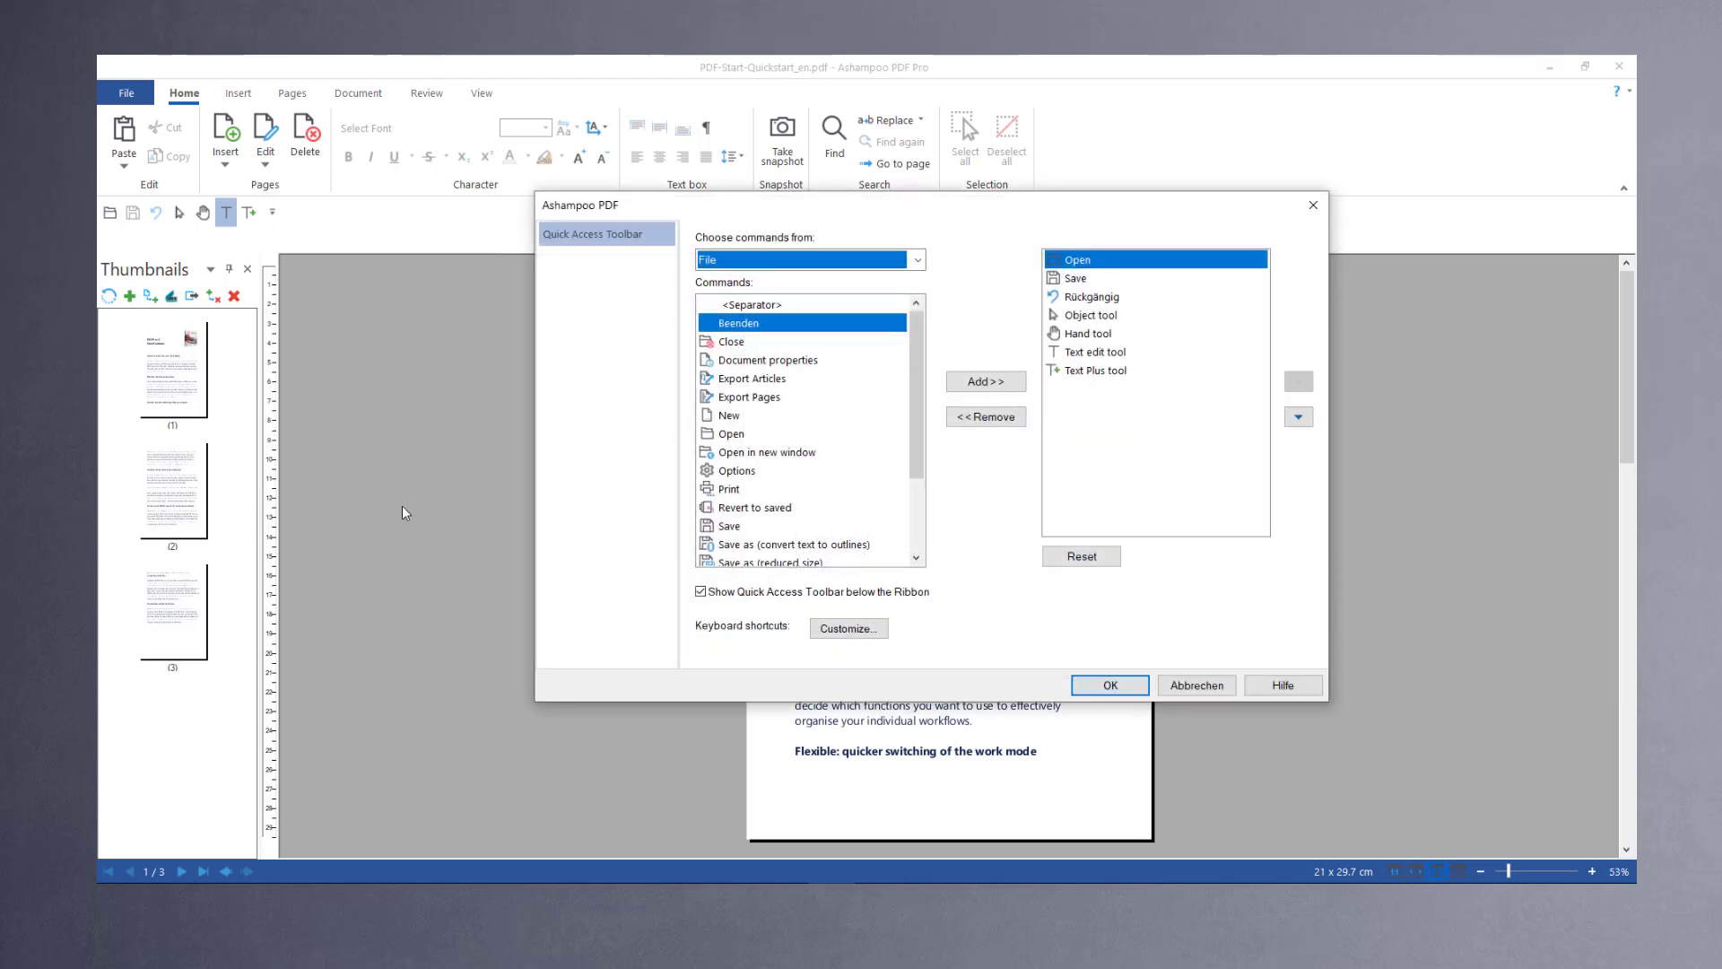
scroll(916, 482, "down", 1)
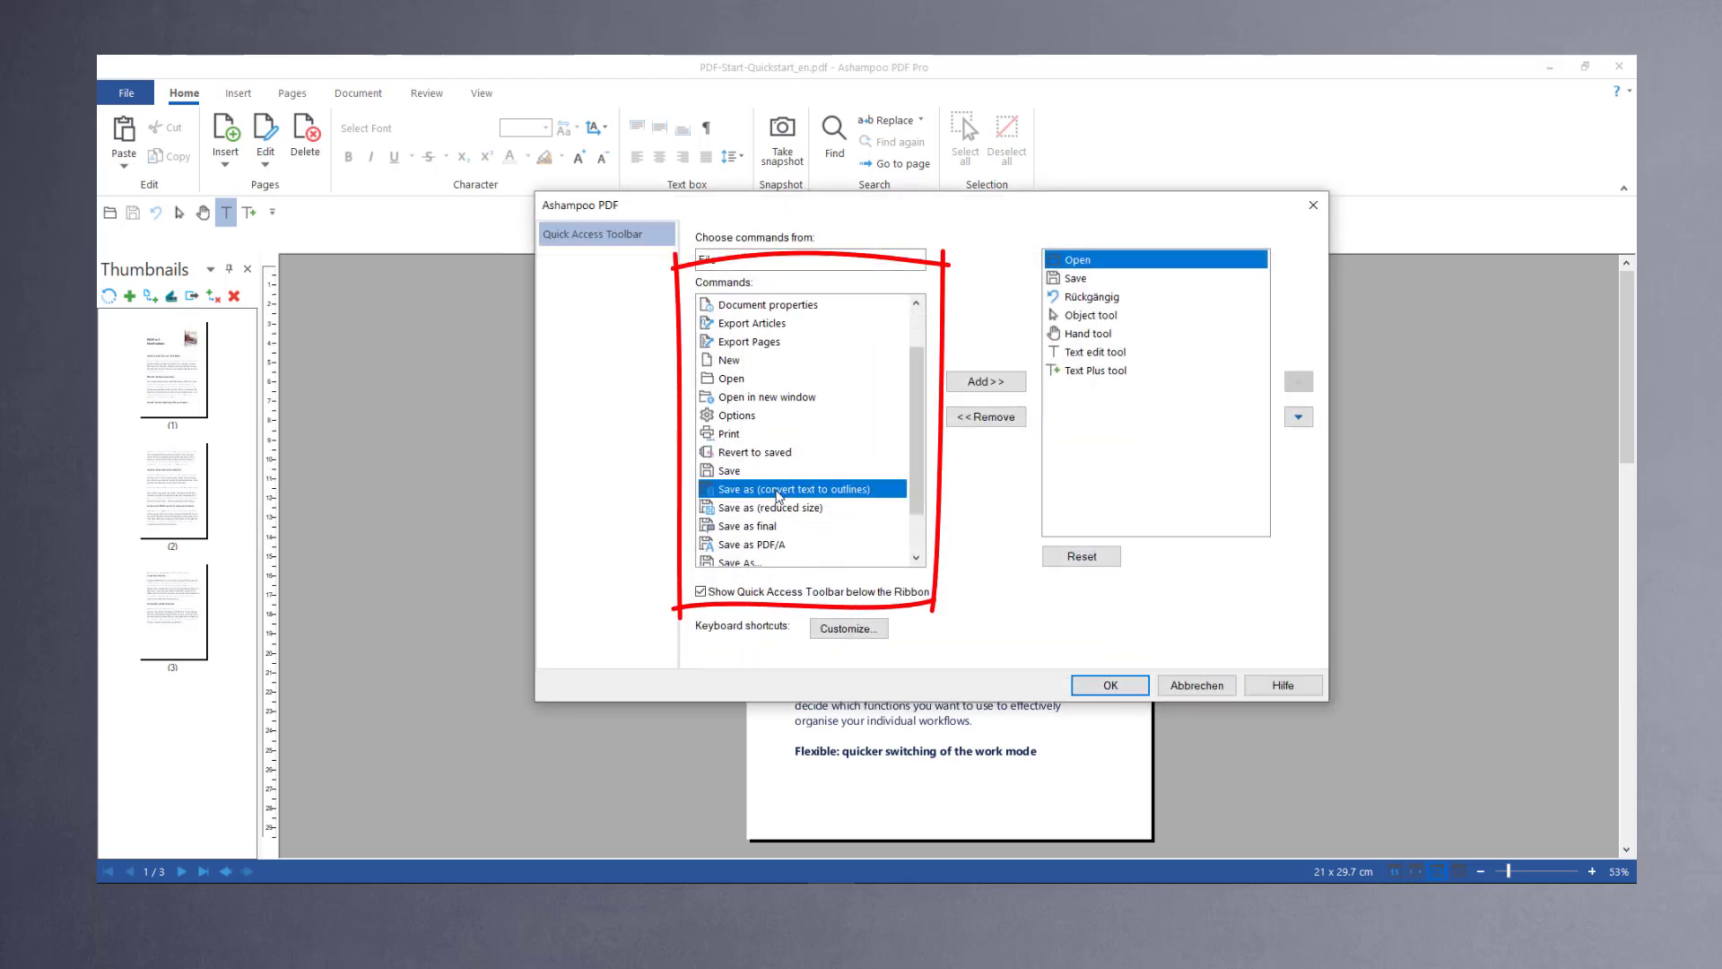
left_click(794, 488)
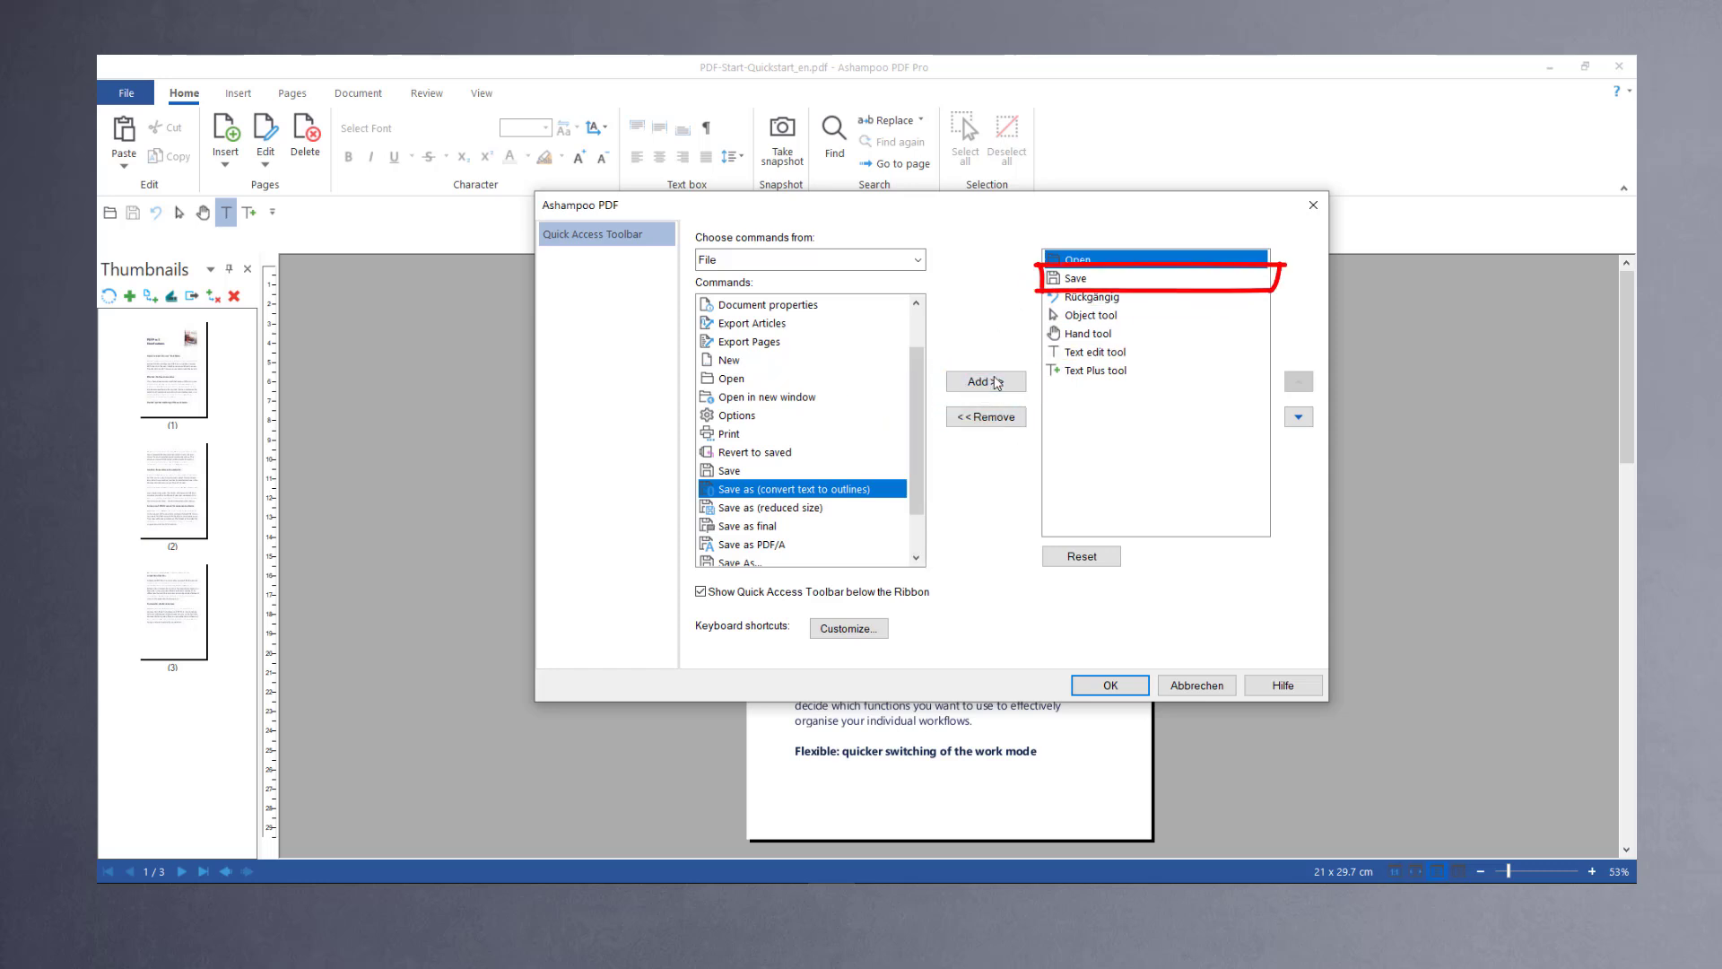
left_click(985, 381)
left_click(1298, 381)
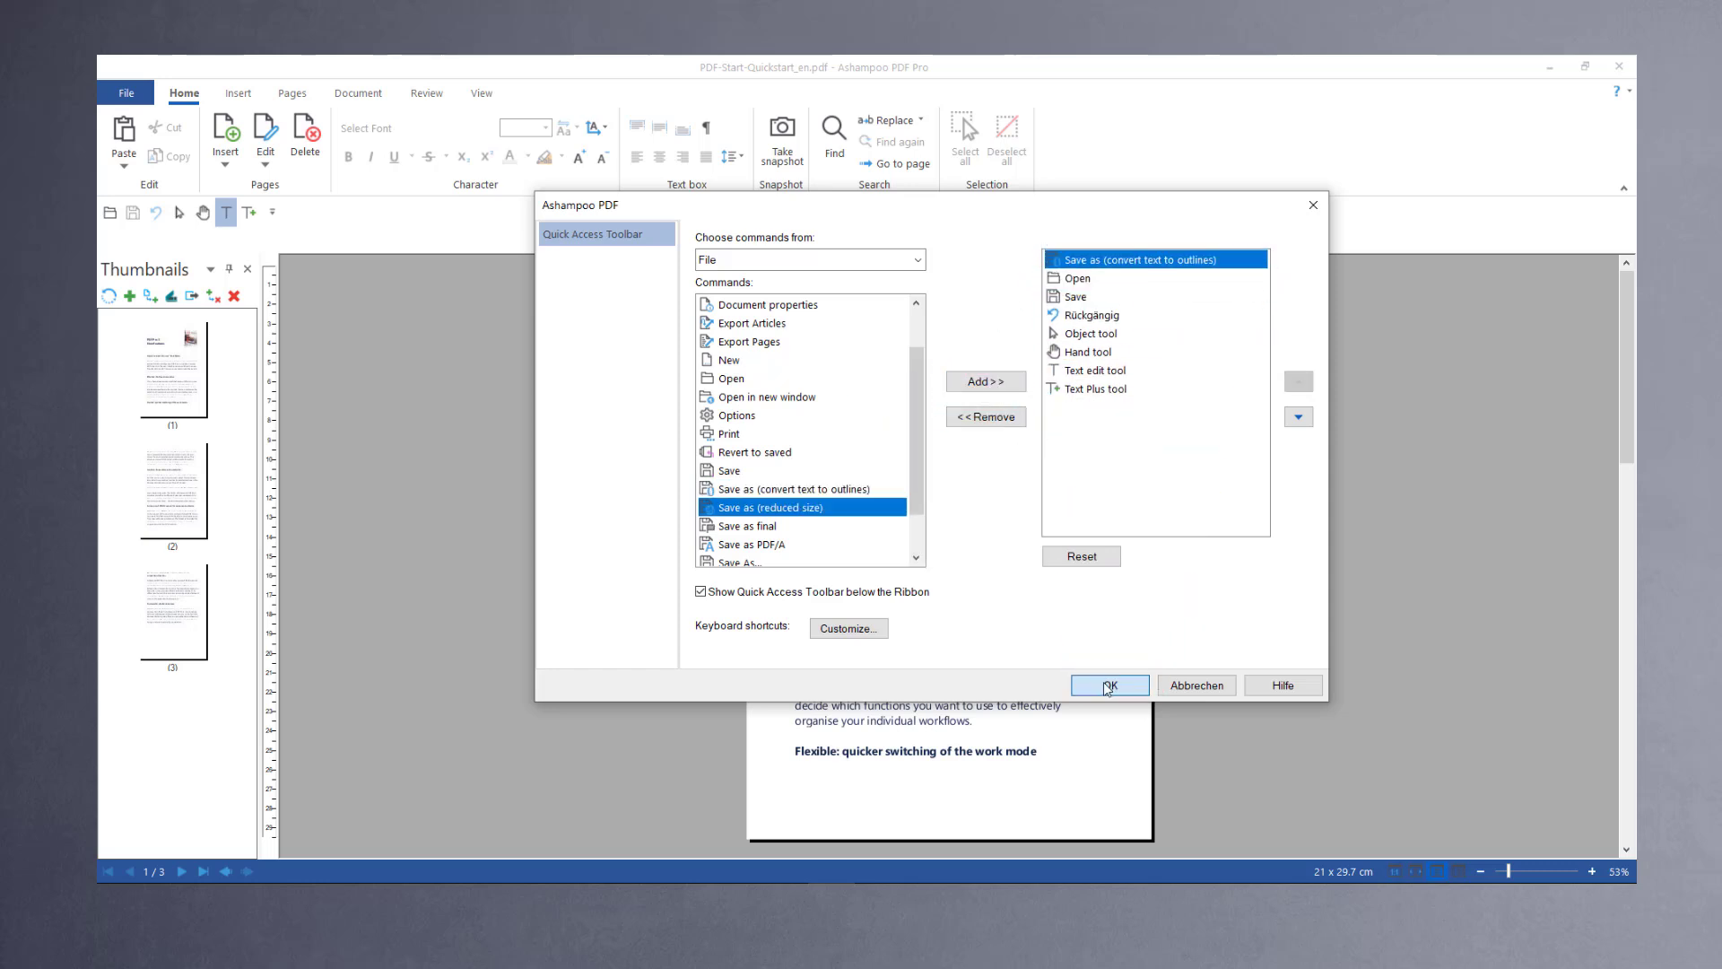
left_click(1111, 685)
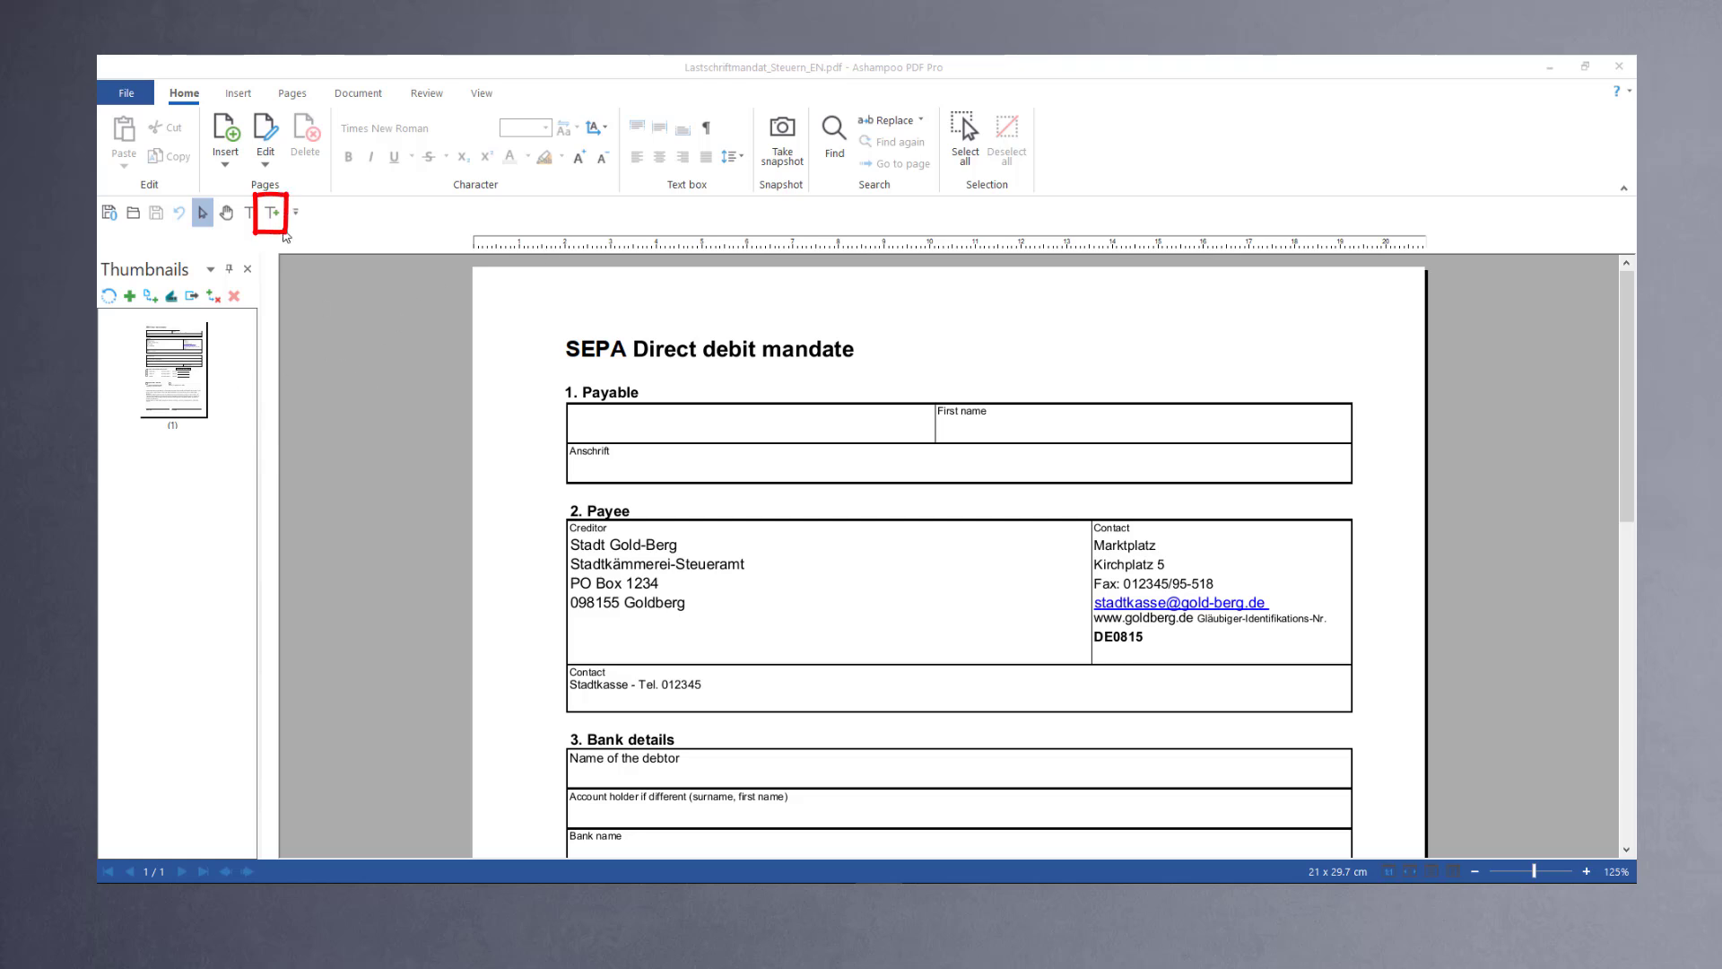
Step: Fill in the payer's surname, first name and address fields of the form with the Text plus tool
left_click(273, 214)
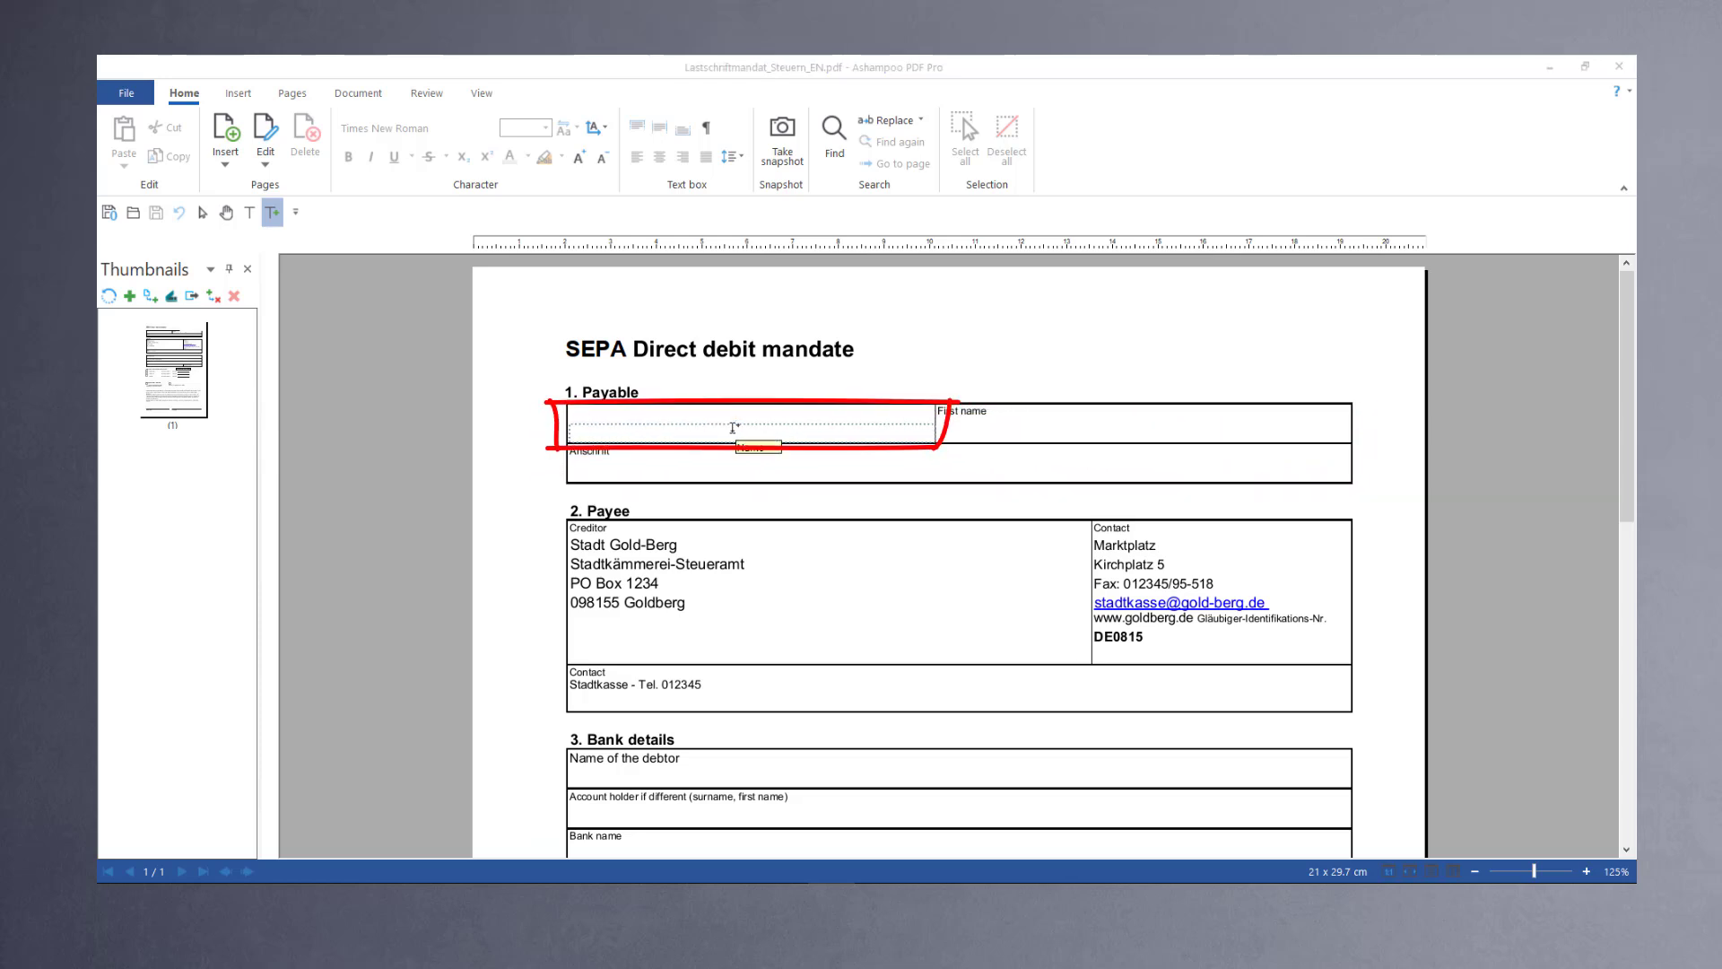
left_click(733, 427)
type("Smith")
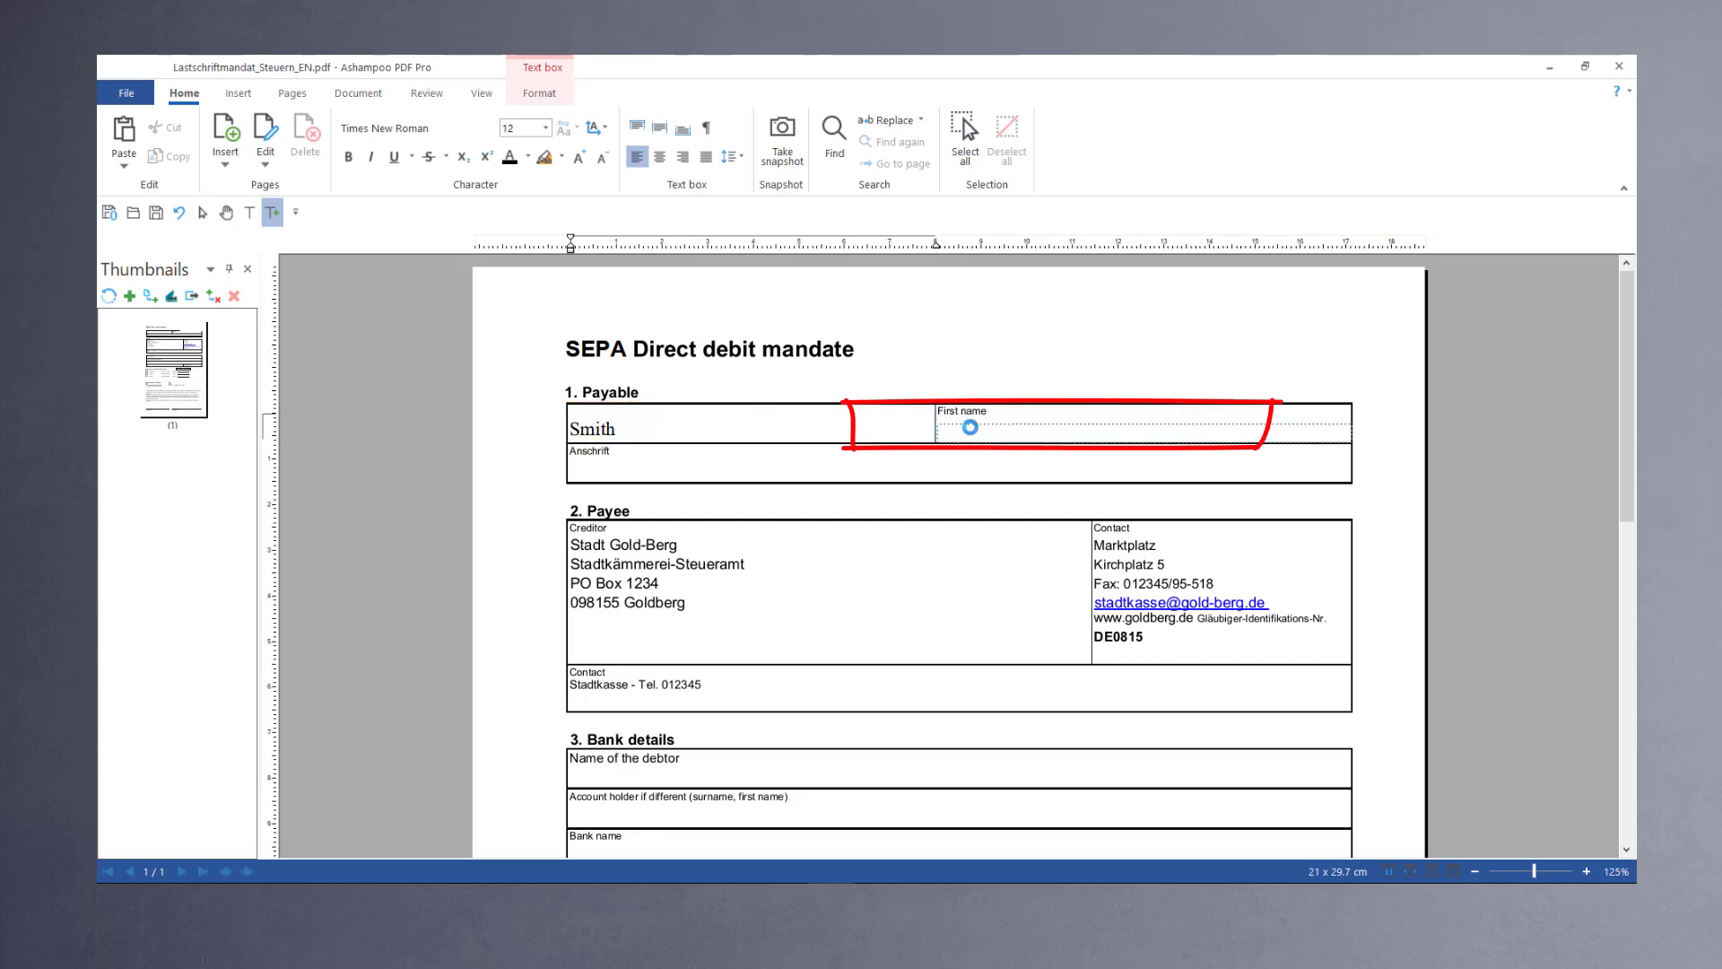
left_click(969, 427)
type("John")
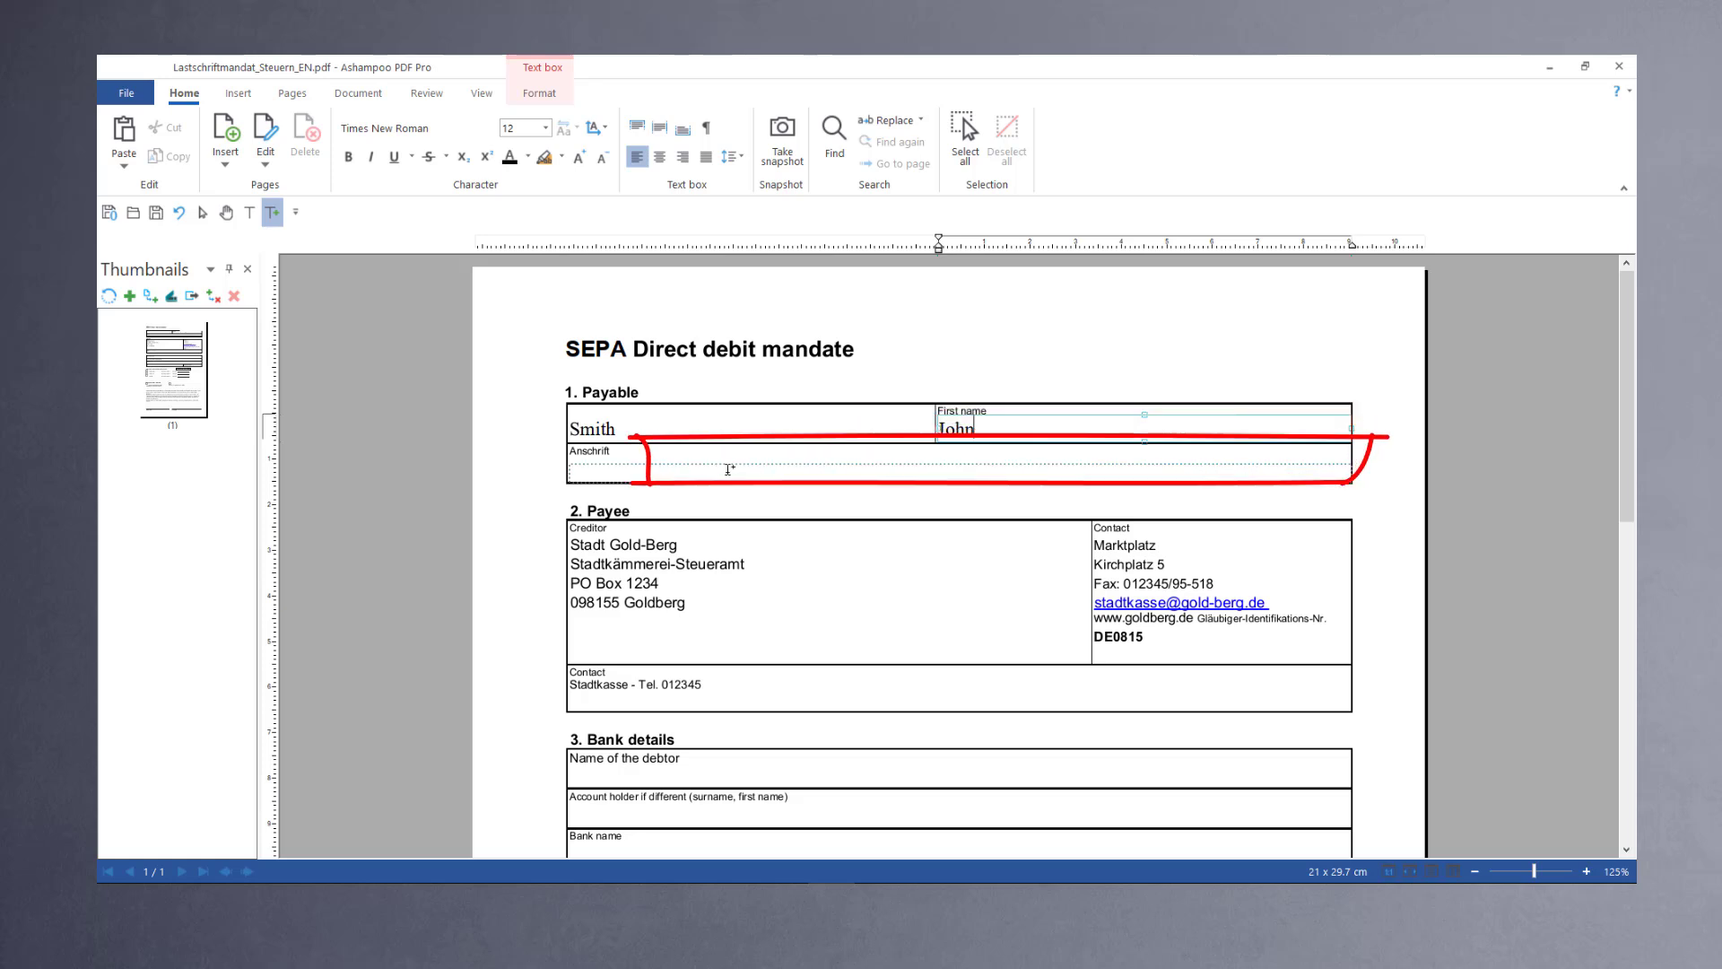
left_click(718, 469)
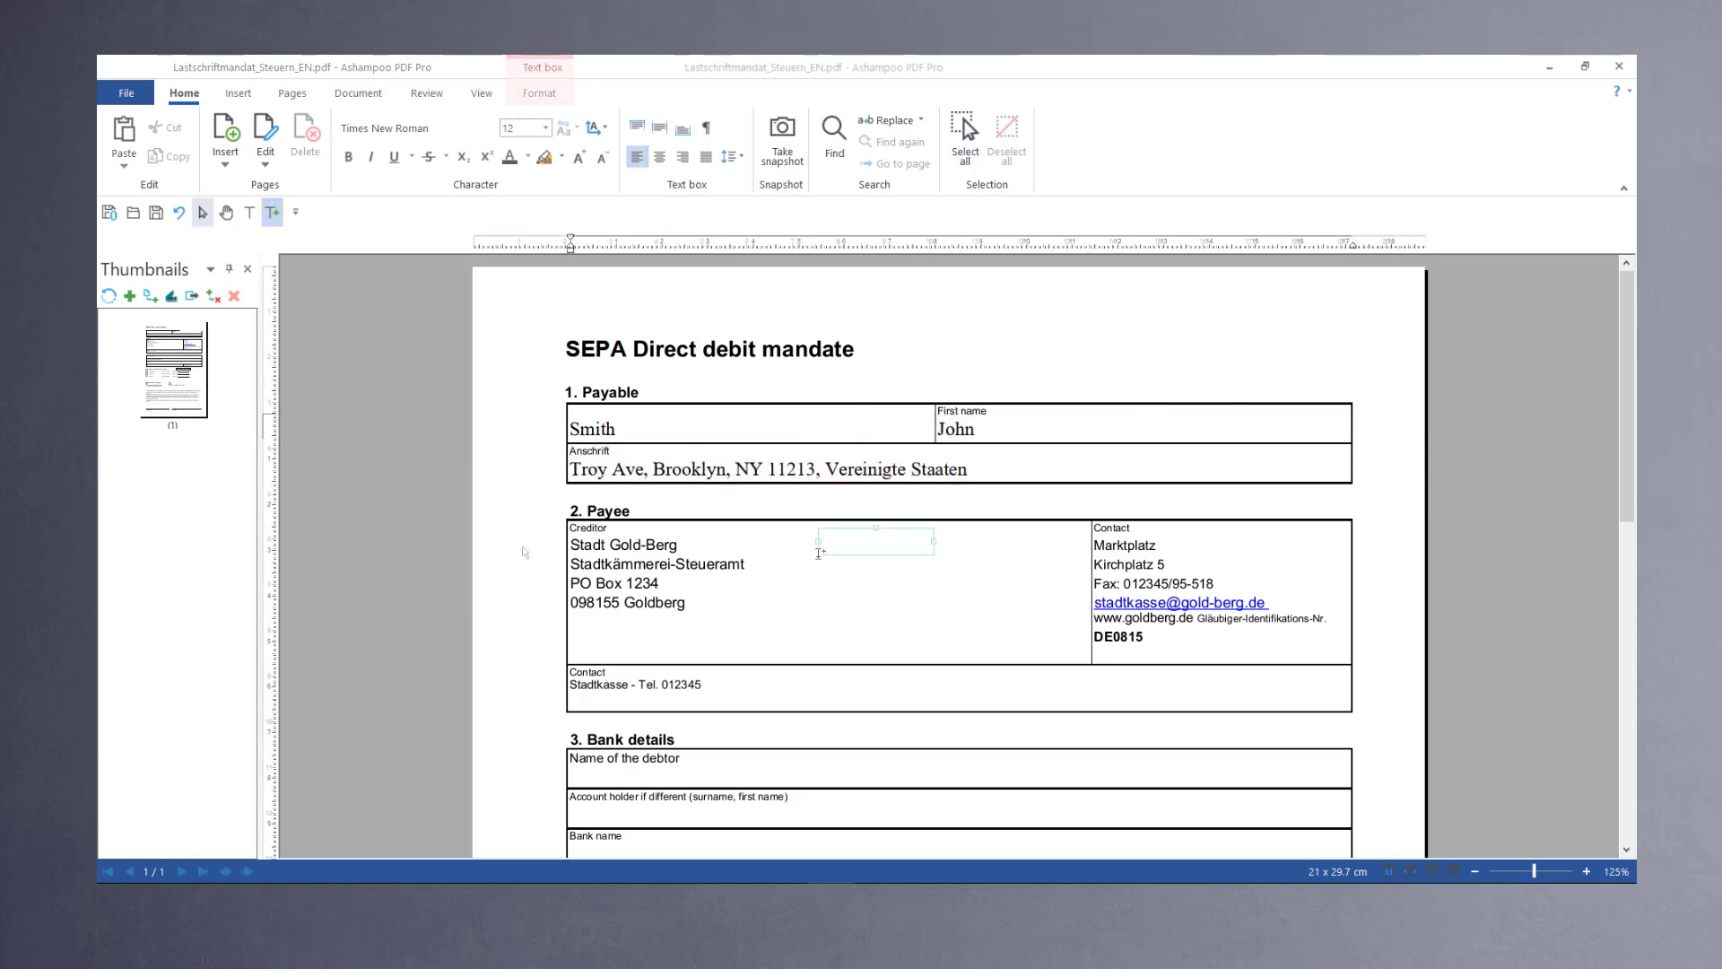
Step: Save the filled form as Lastschriftmandat_Steuern_EN_john.pdf
left_click(126, 92)
mouse_move(155, 304)
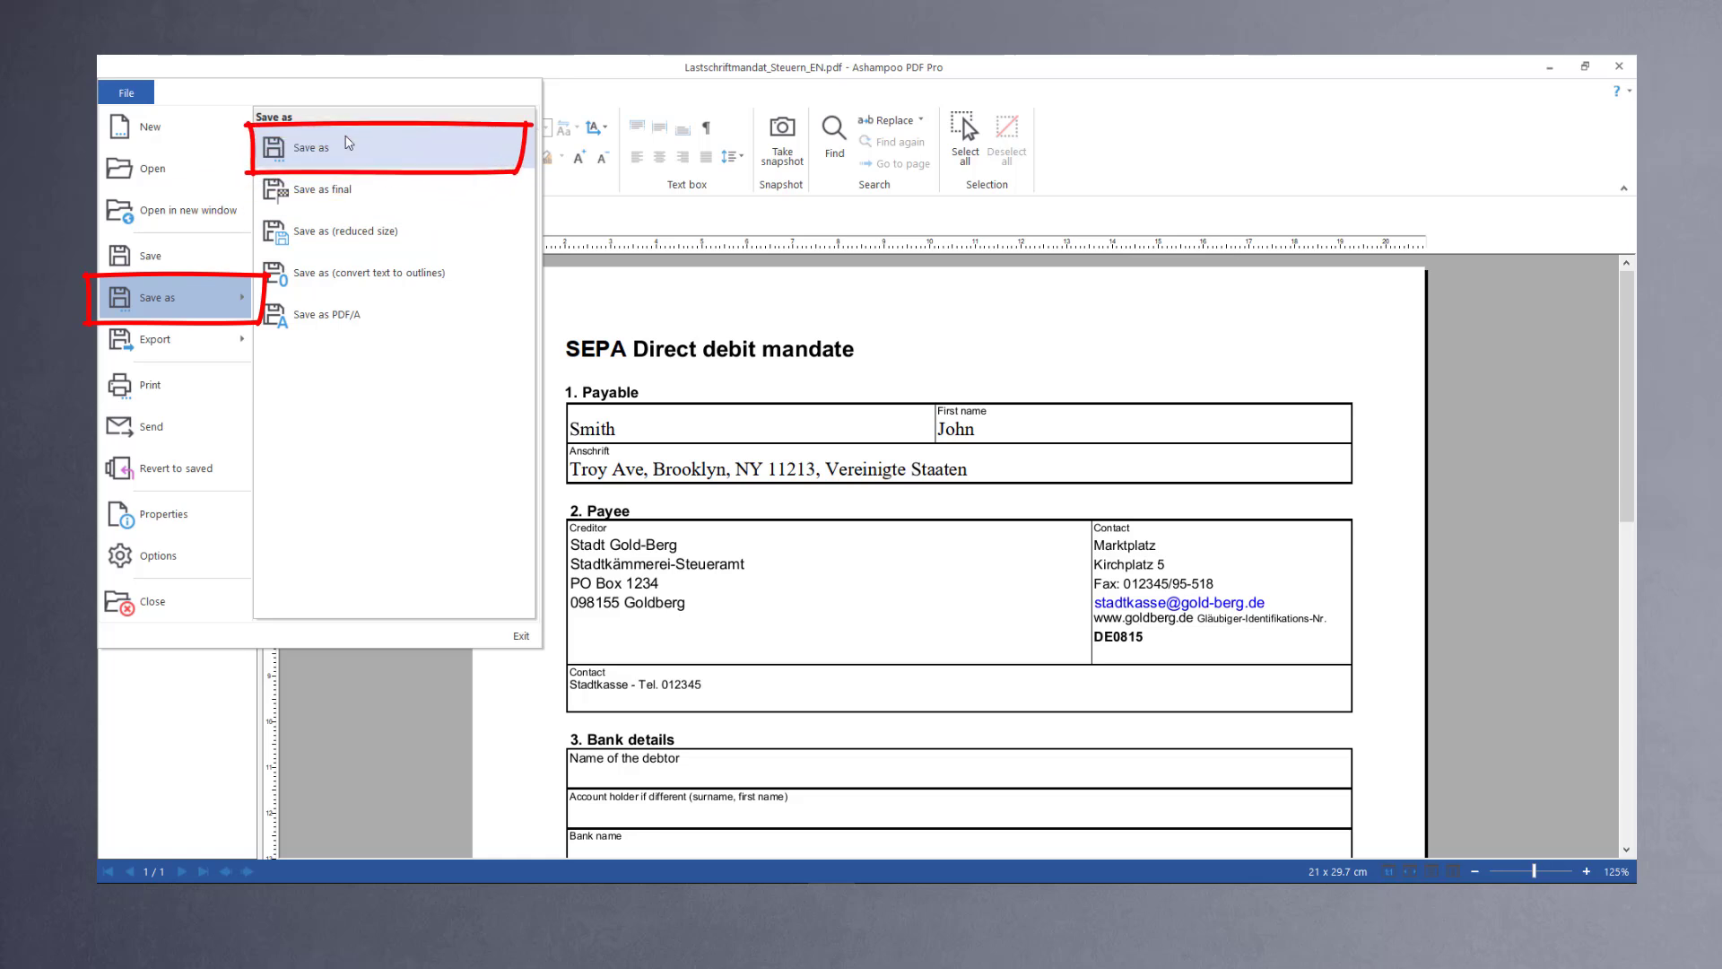
left_click(305, 149)
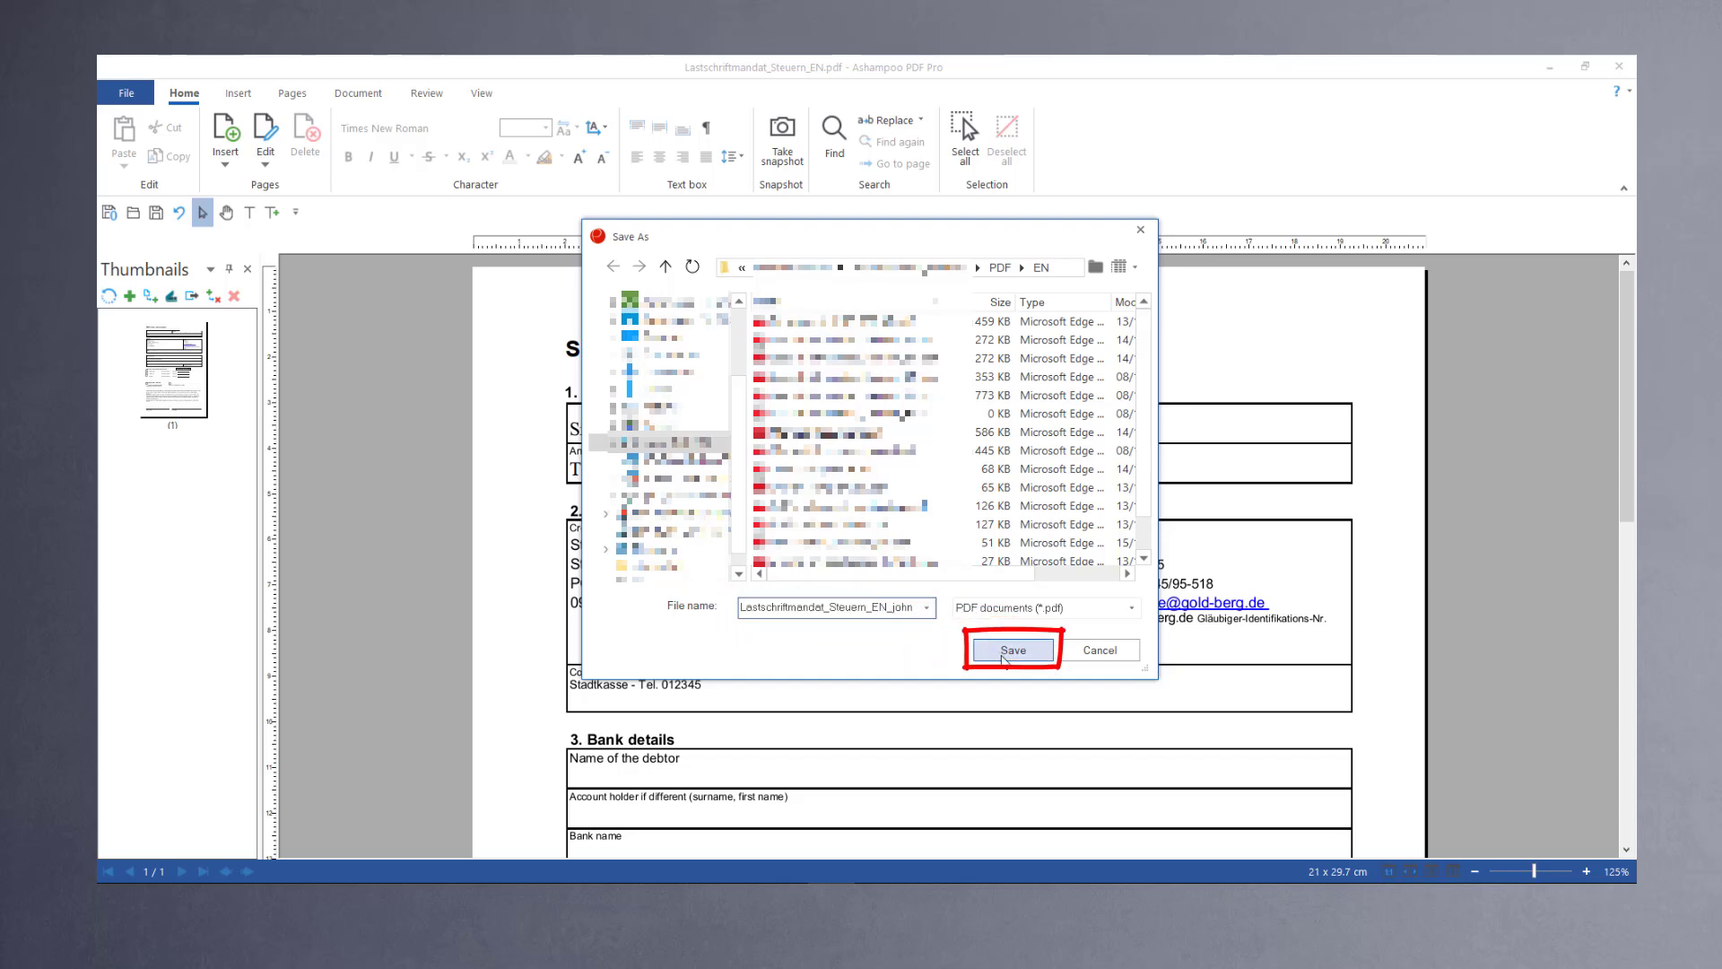
left_click(1006, 653)
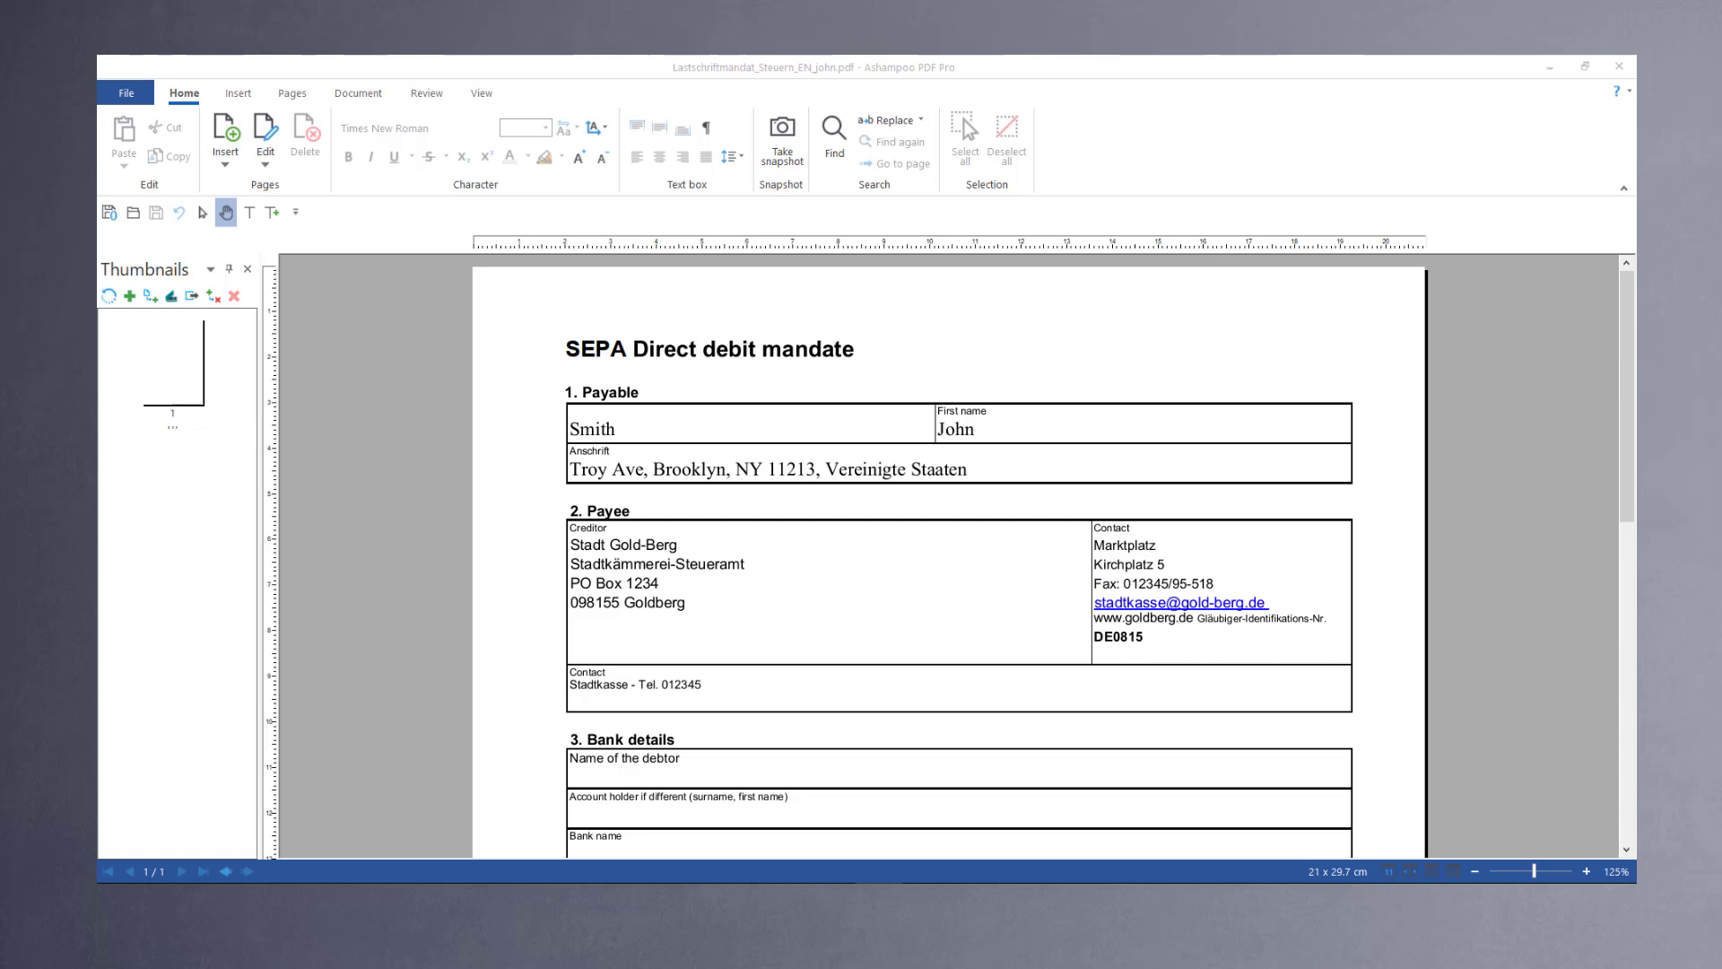
Step: Create a new one-page A4 portrait document
left_click(125, 92)
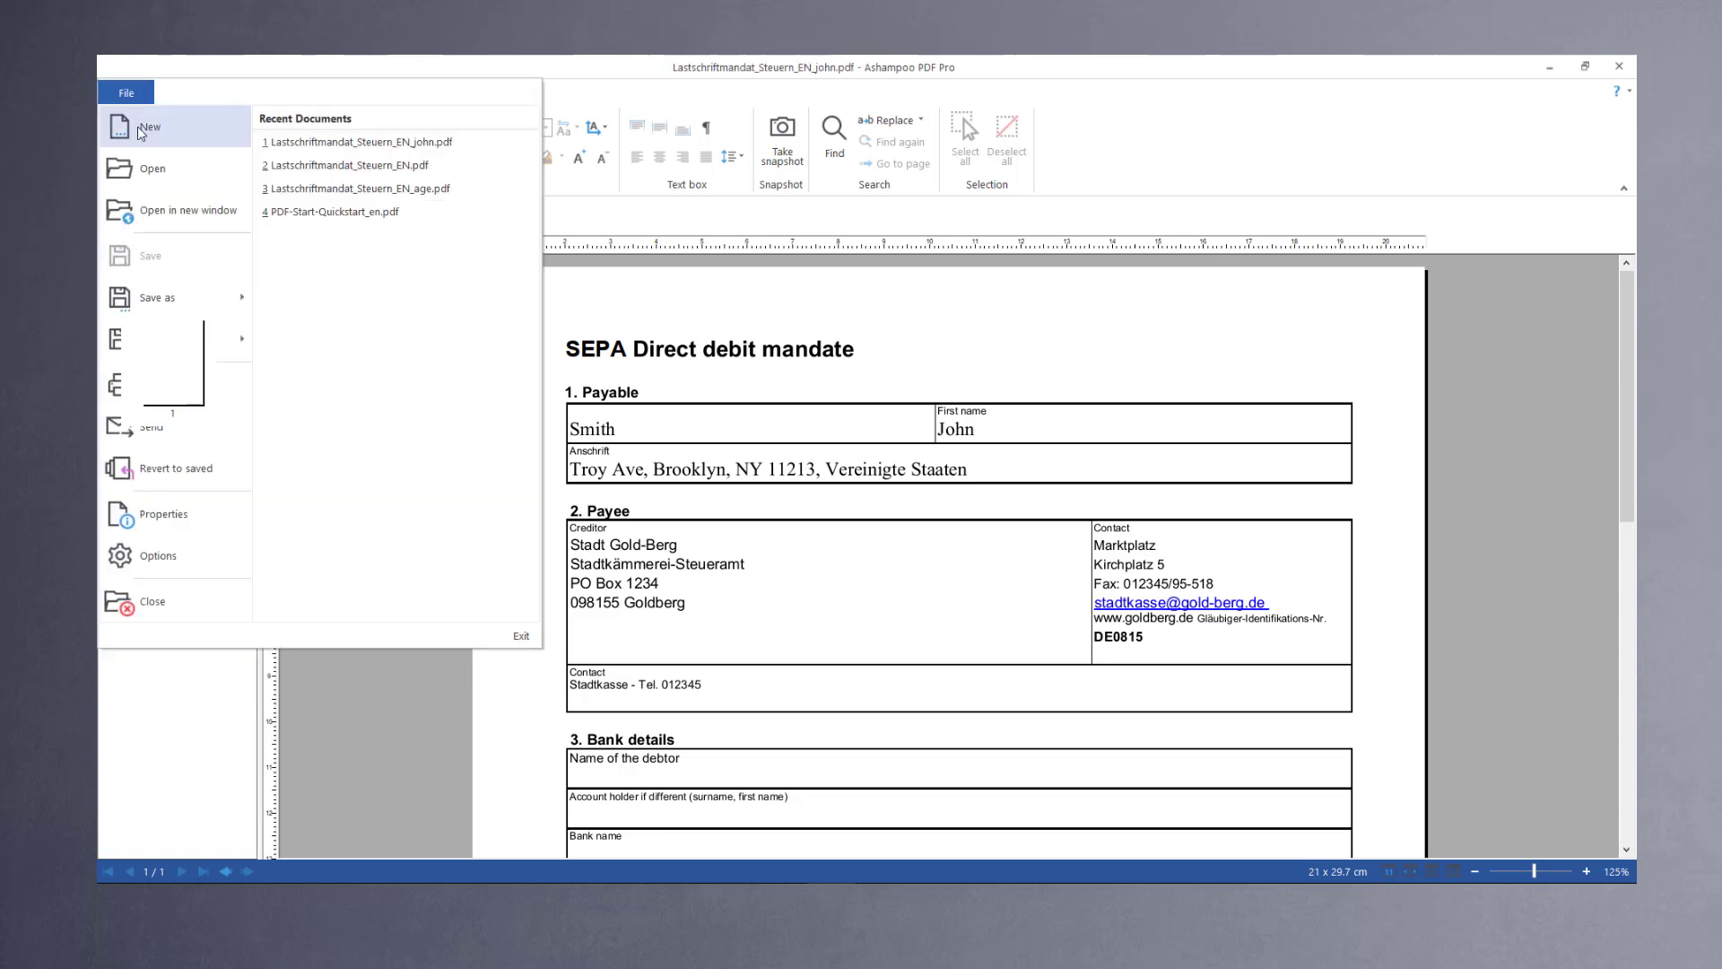
left_click(141, 131)
left_click(859, 457)
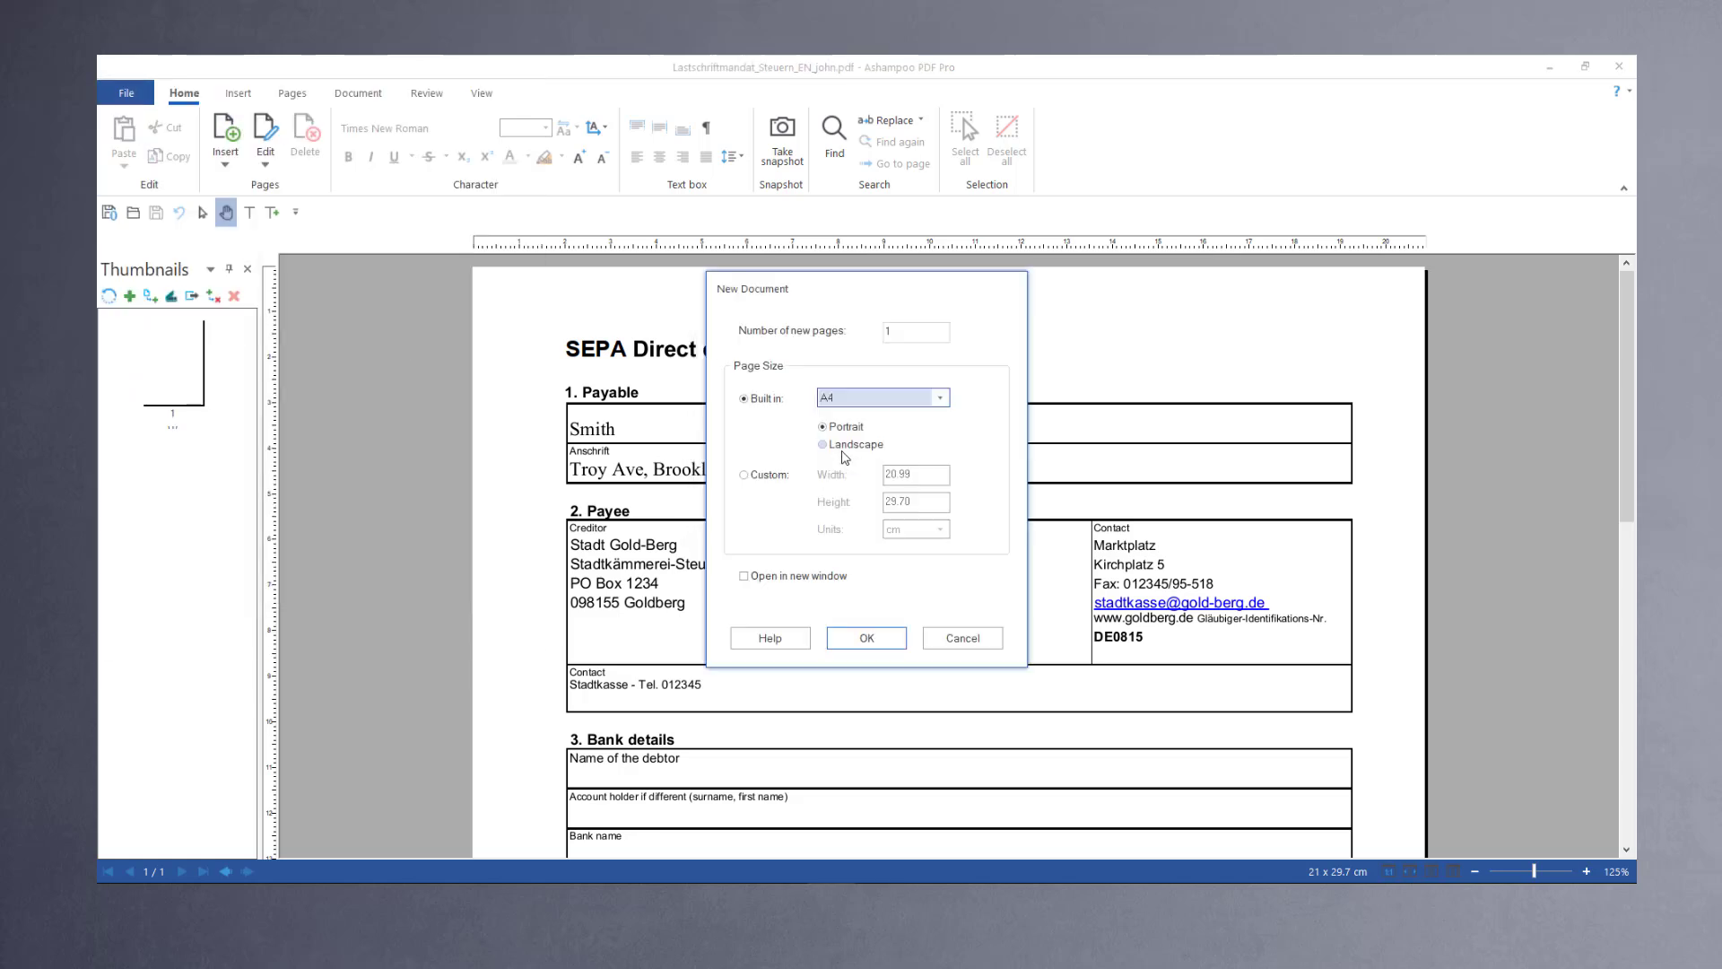
left_click(866, 638)
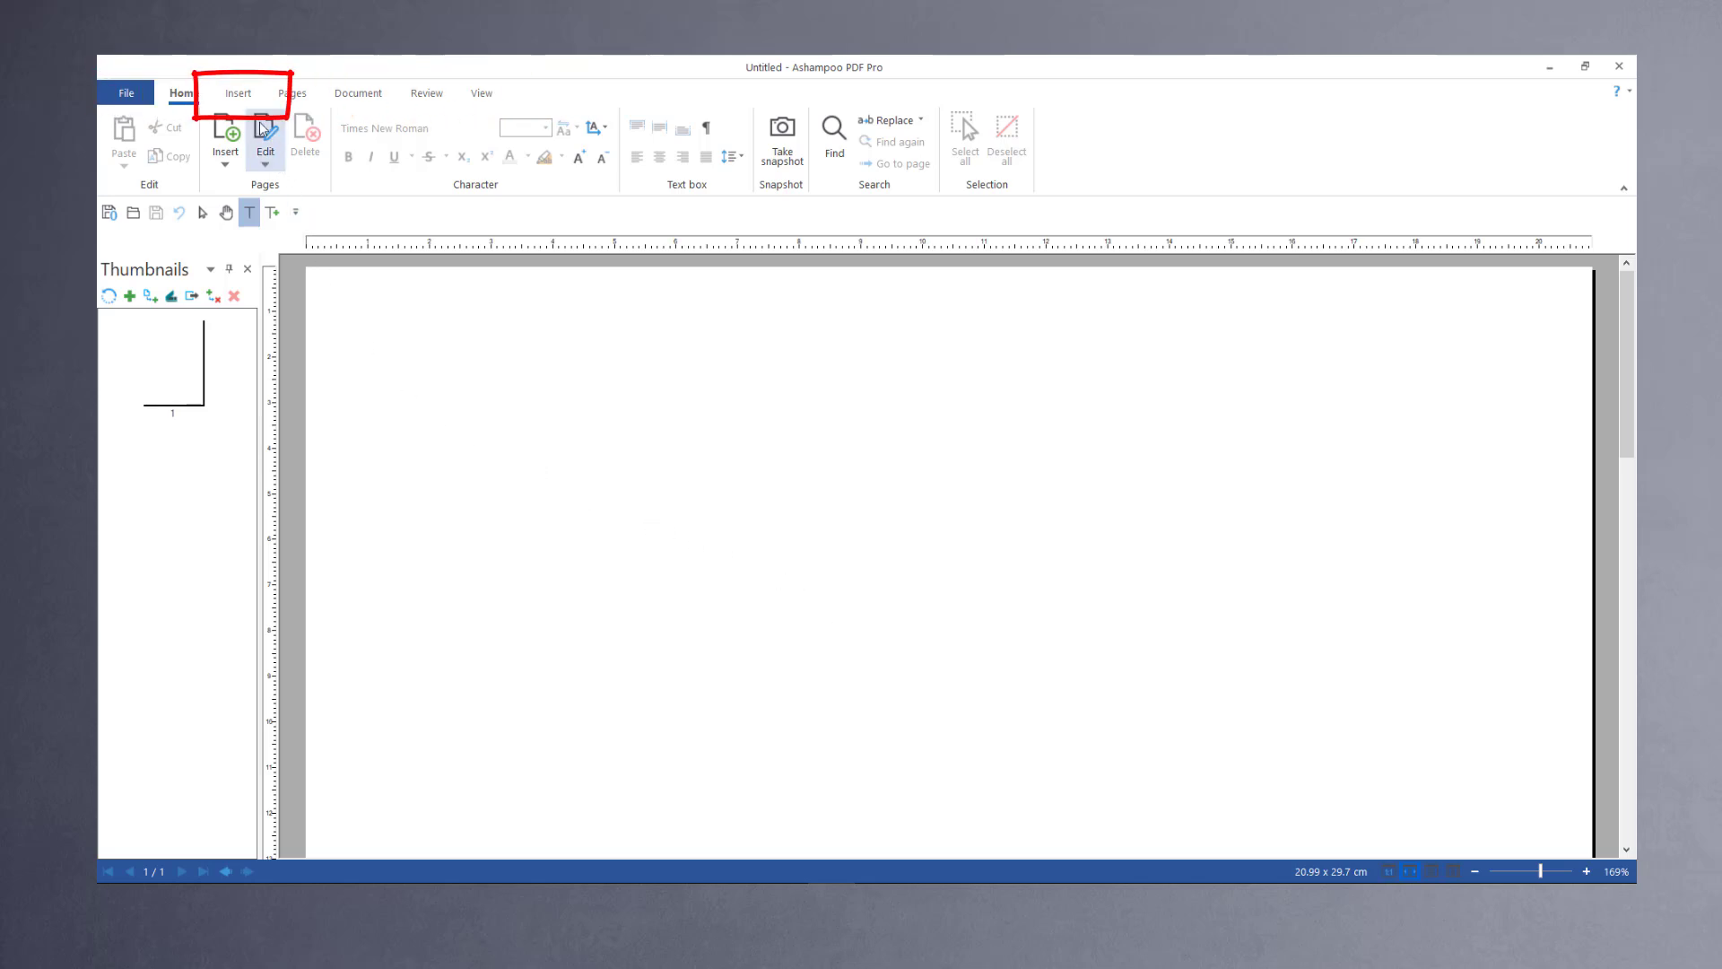
Step: Add a text box labelled "First name" on the blank page and shrink it to fit the text
left_click(239, 95)
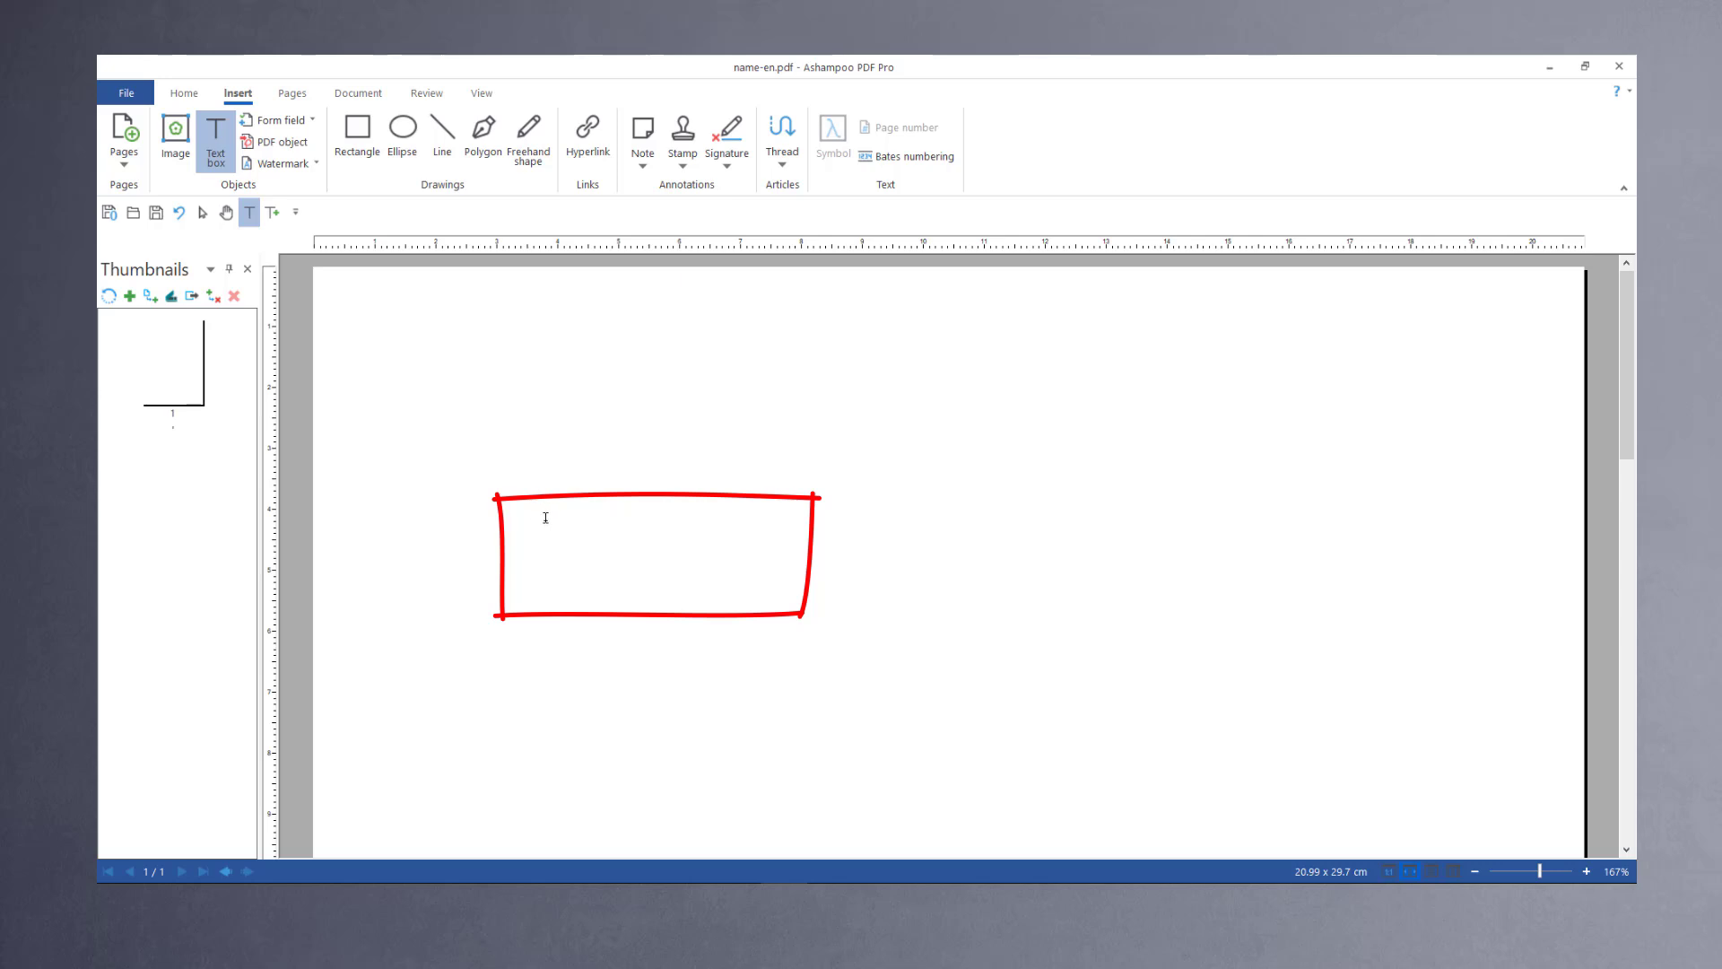
left_click_drag(544, 518, 777, 597)
type("F")
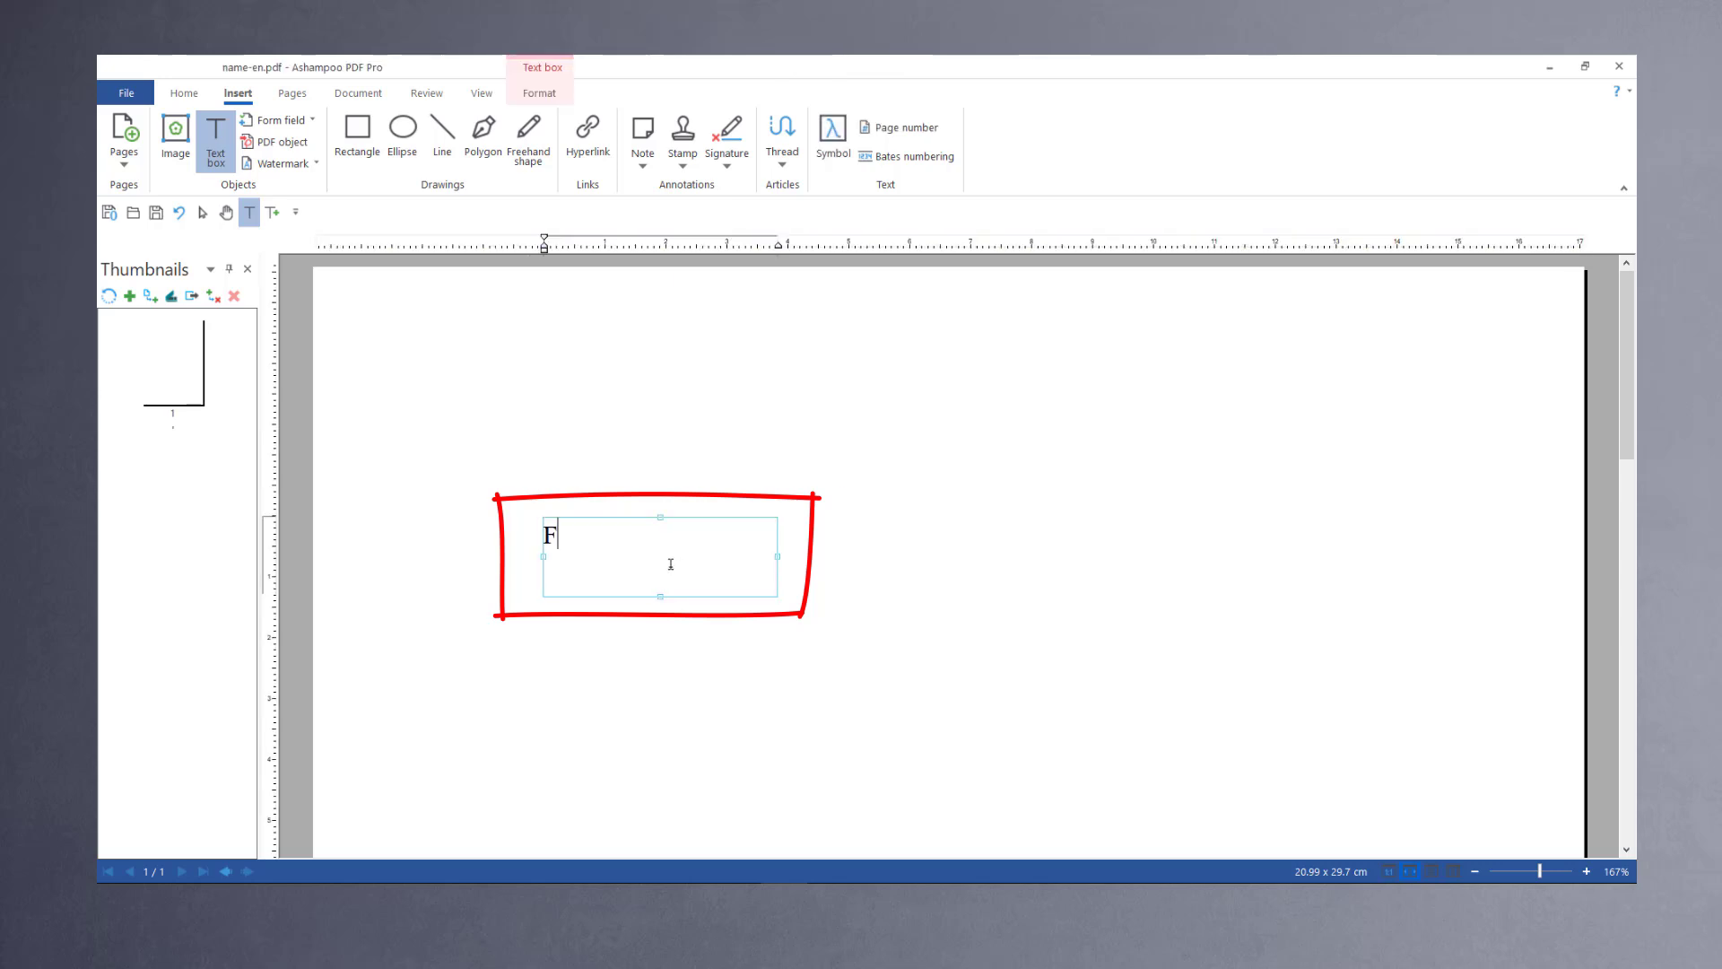
type("irst name")
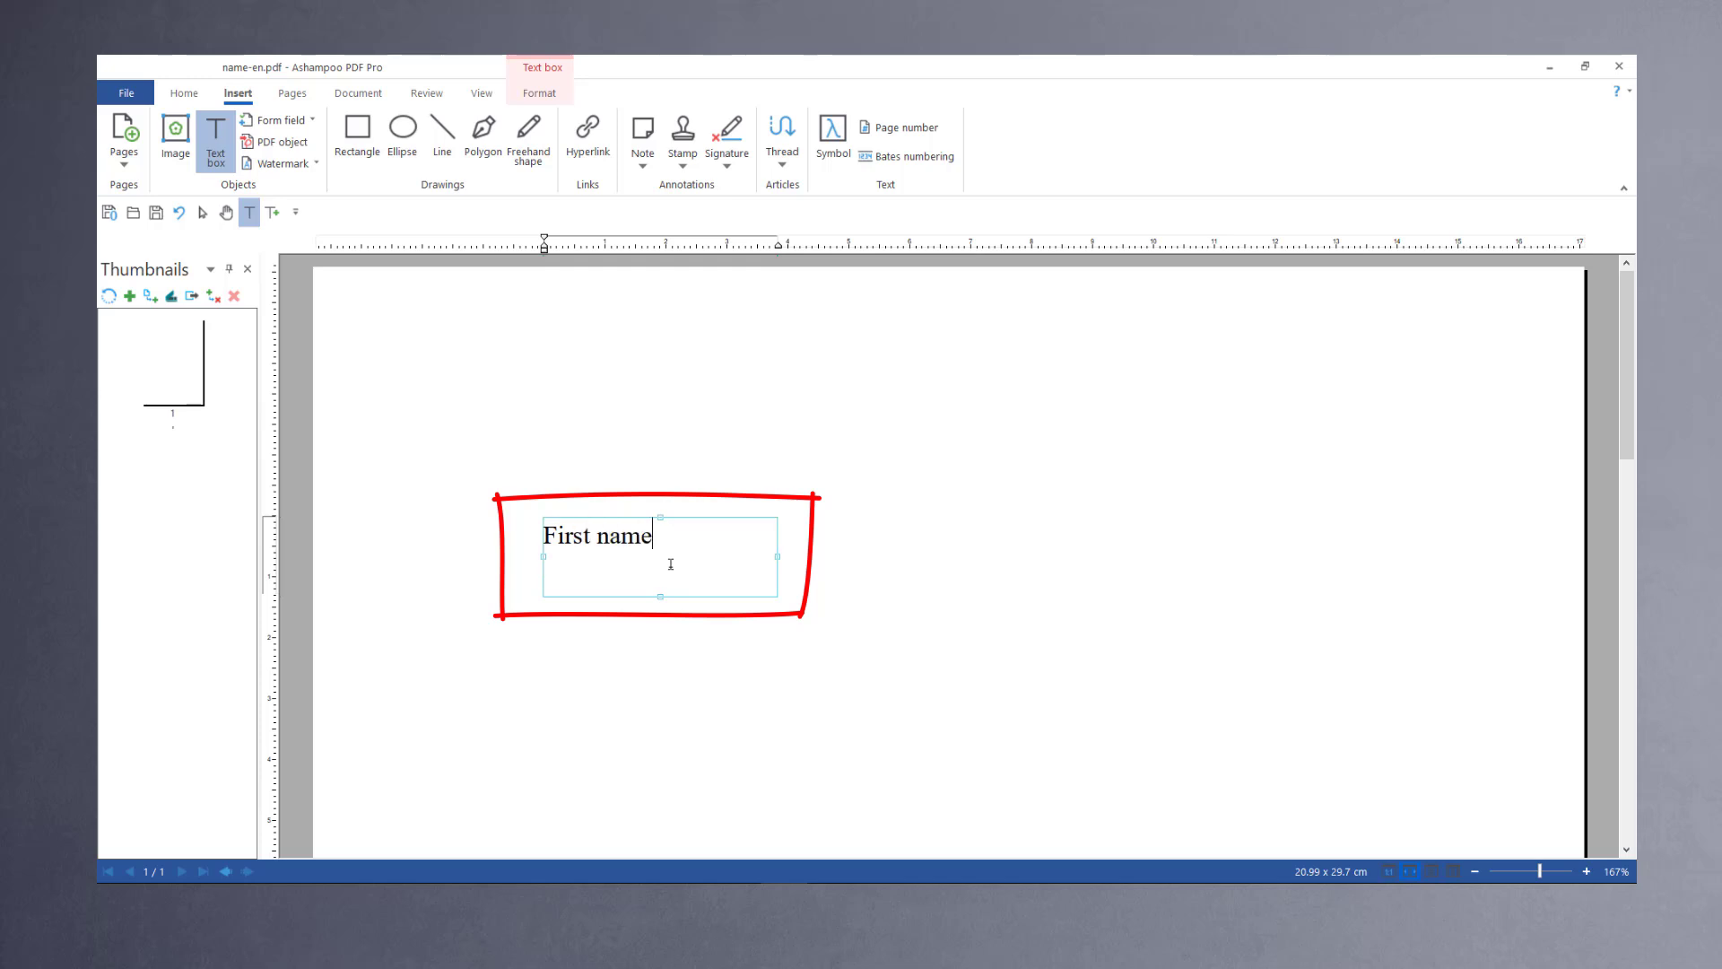
left_click_drag(777, 556, 607, 563)
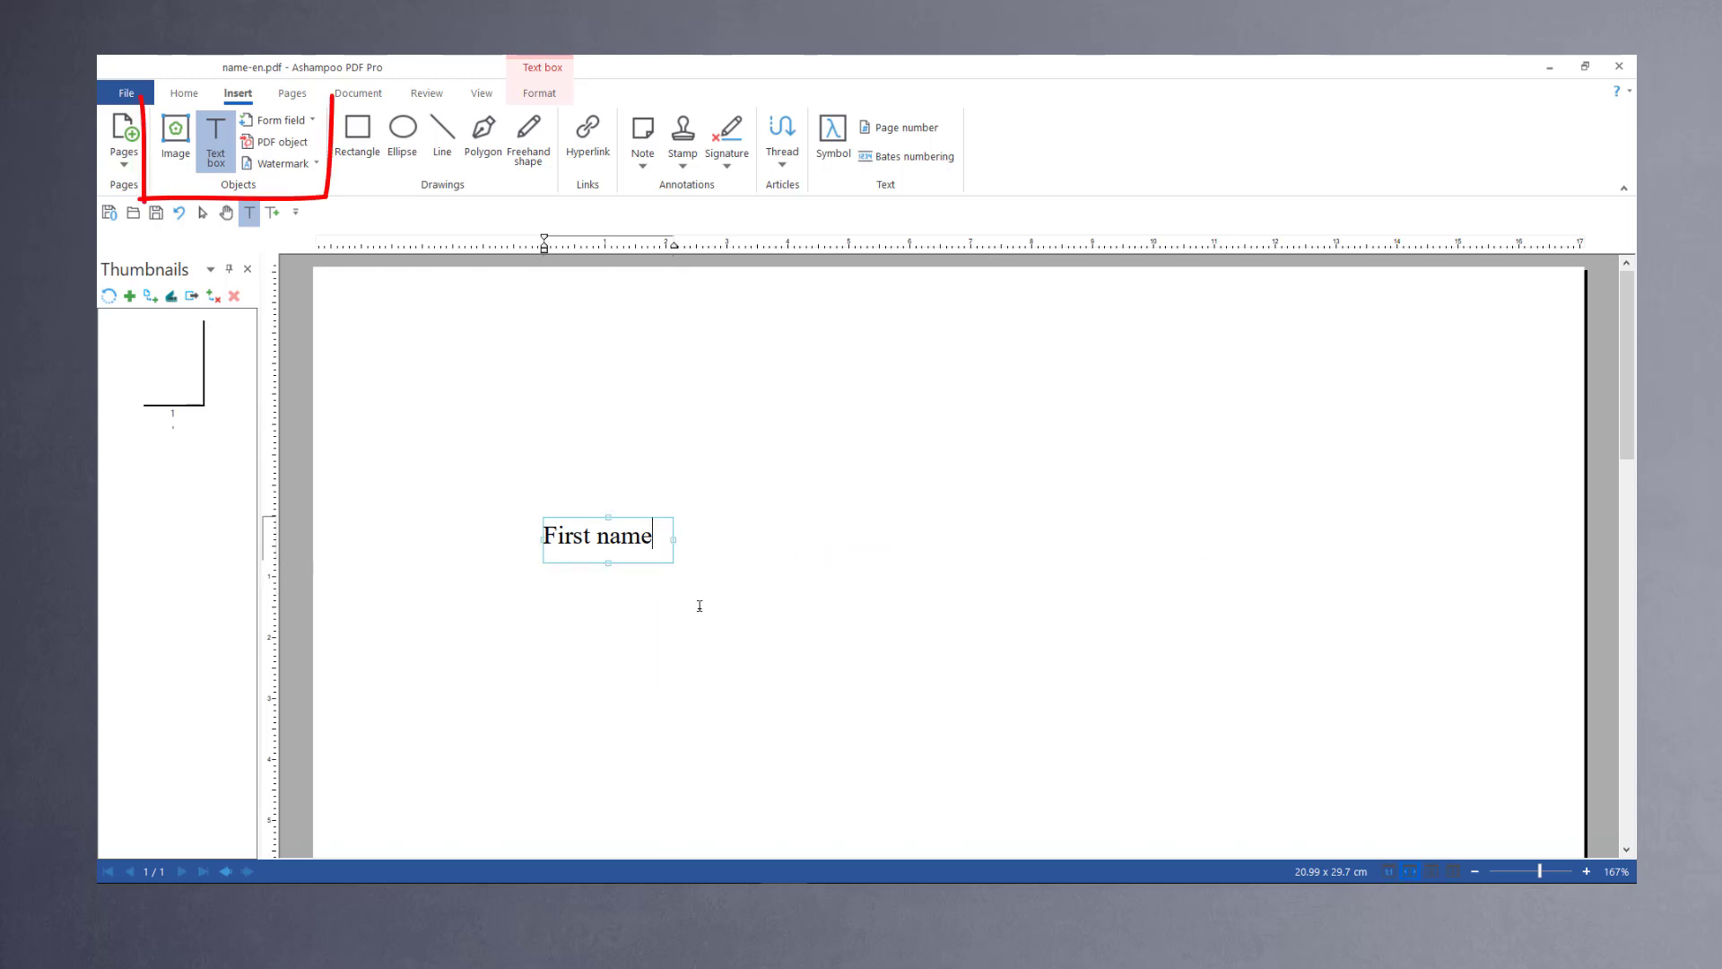
Step: Draw a text form field to the right of the First name label and name it "First name"
left_click(285, 122)
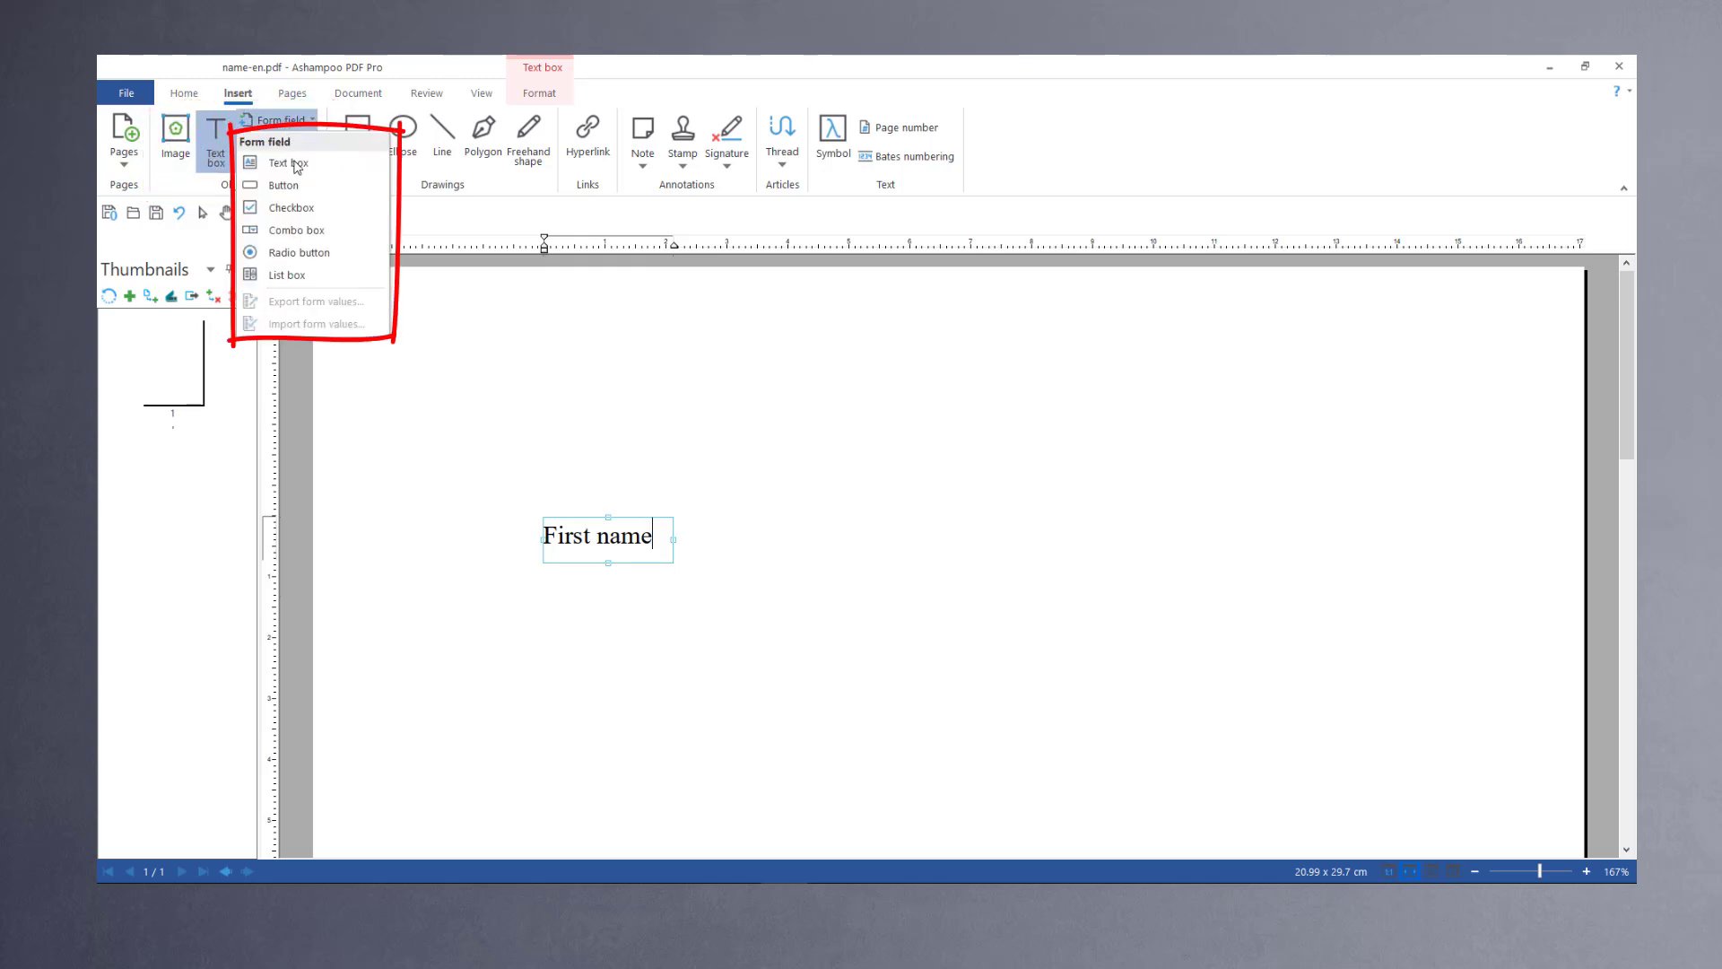
left_click(297, 165)
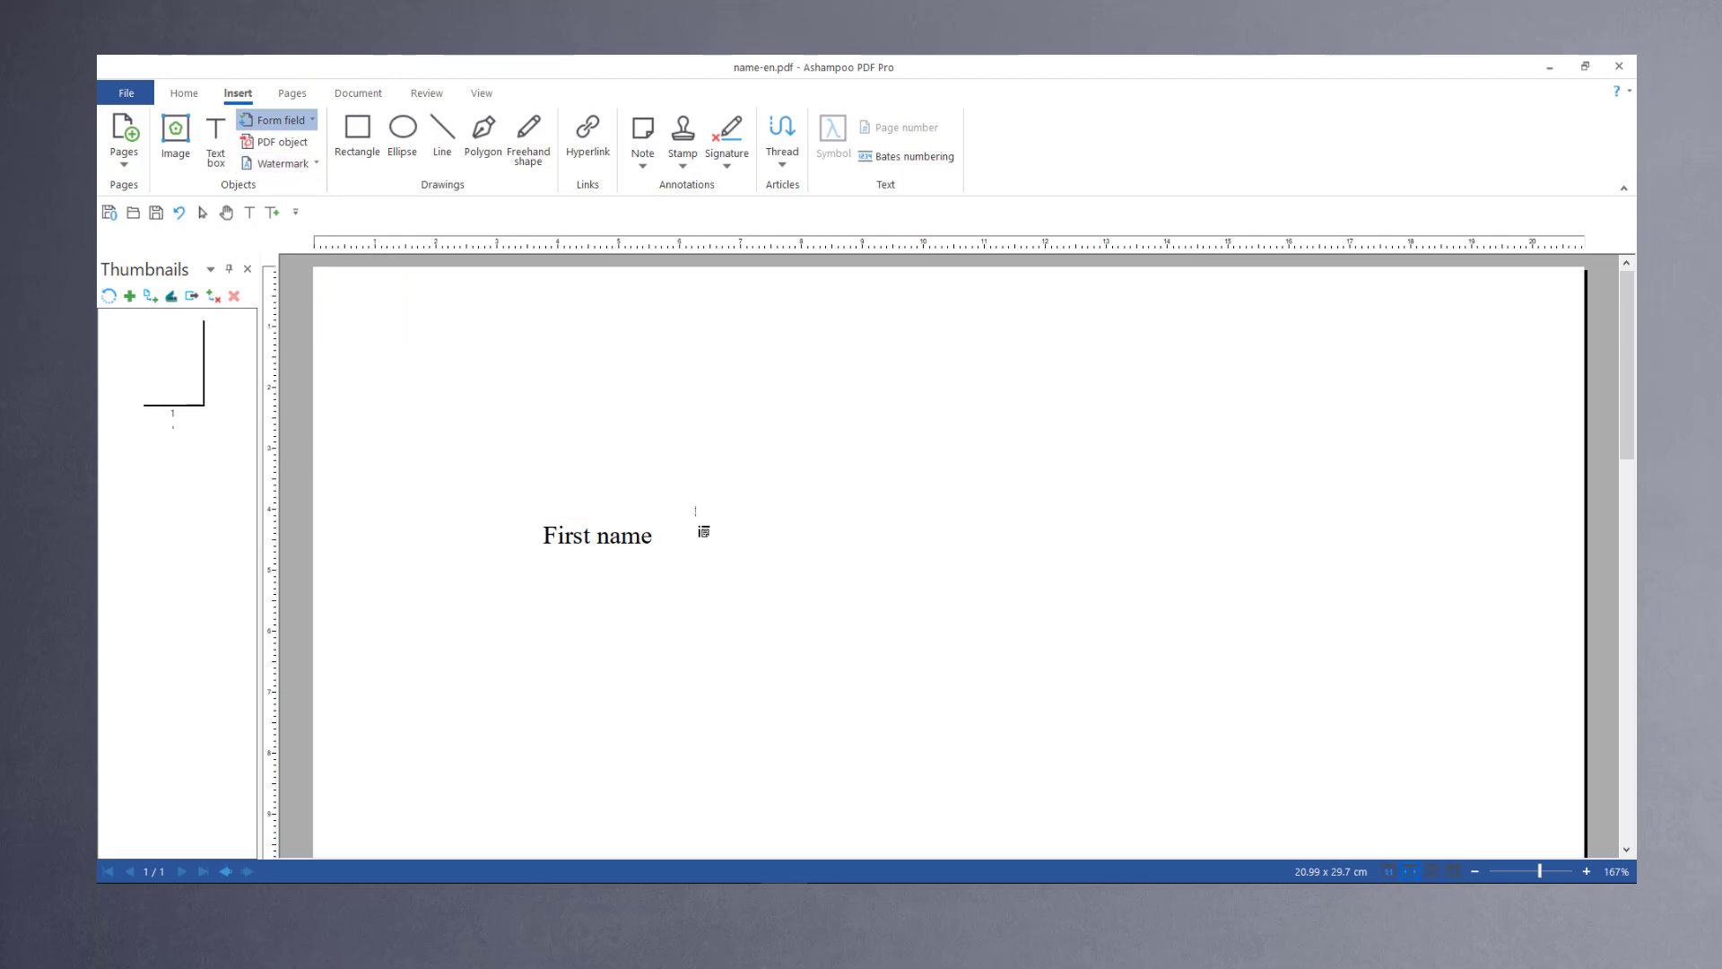
left_click_drag(699, 528, 885, 565)
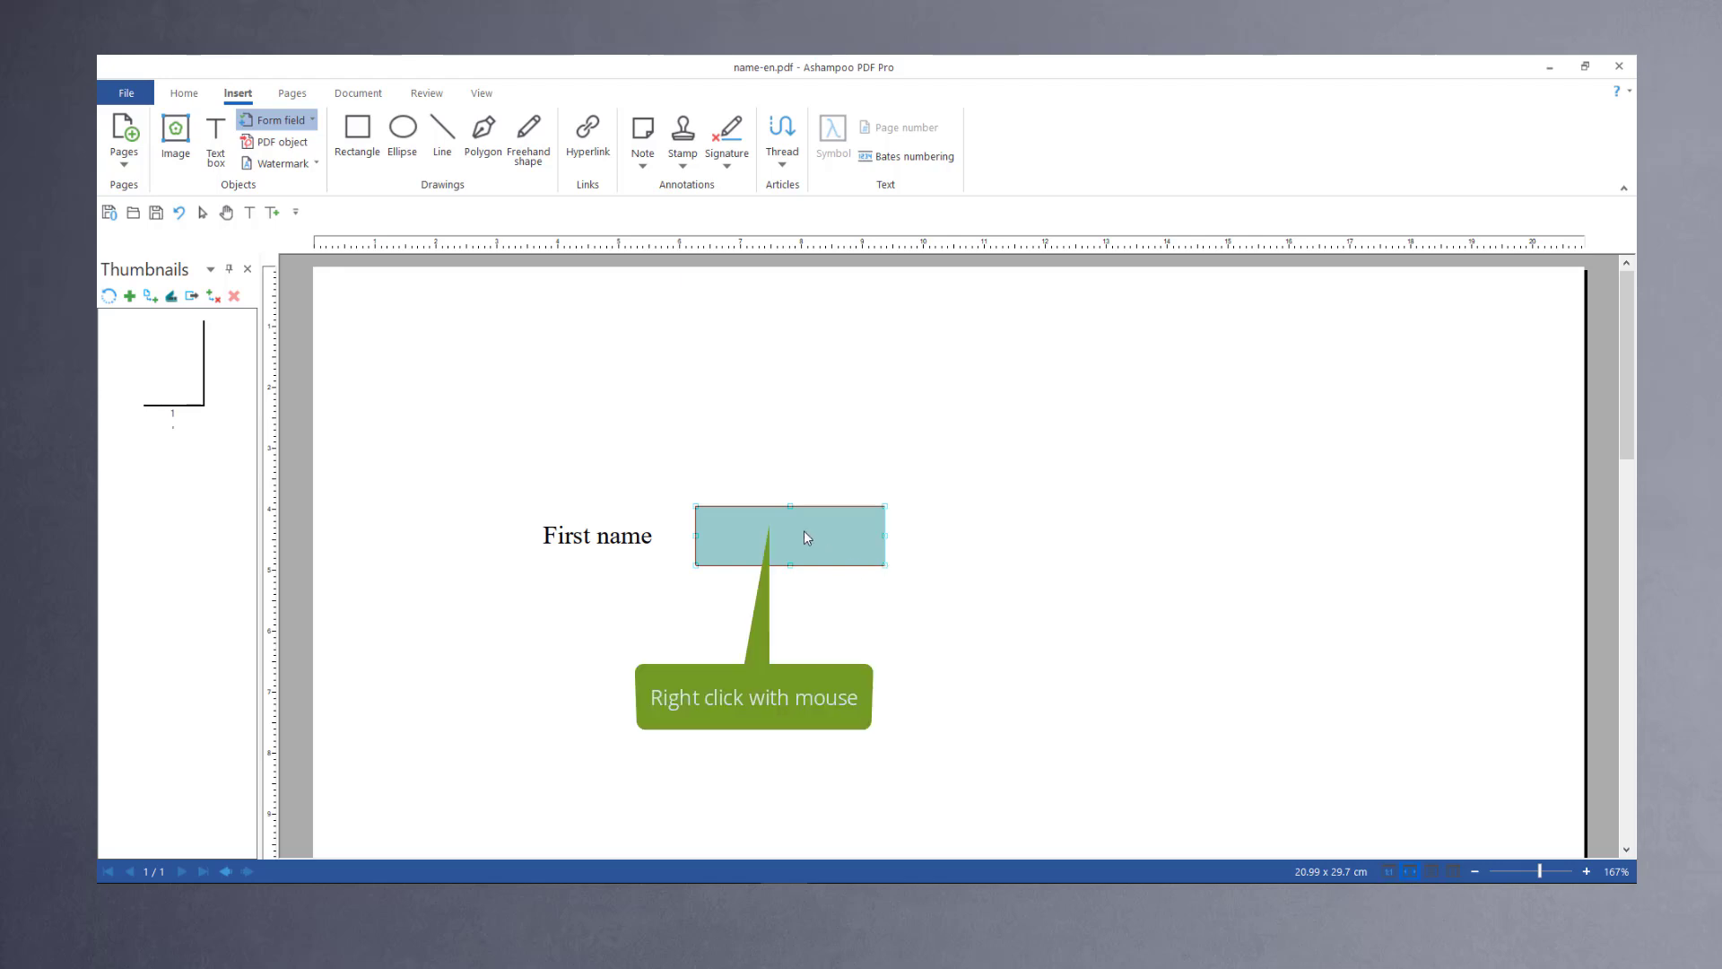
right_click(804, 532)
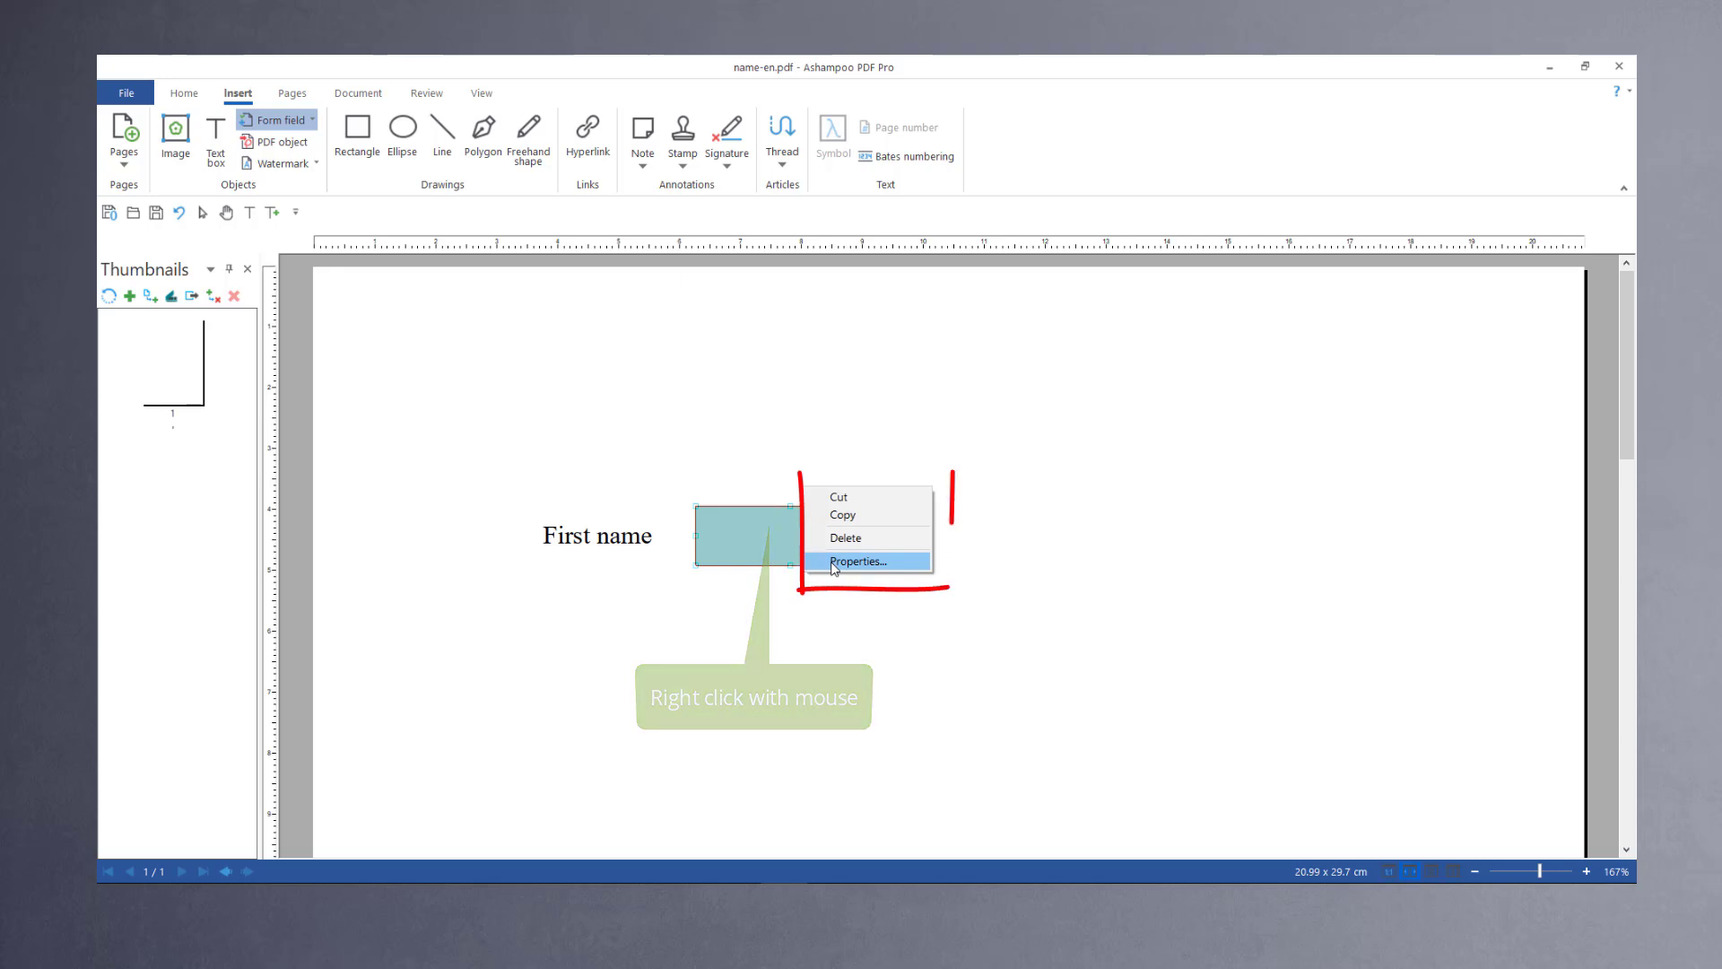
left_click(834, 563)
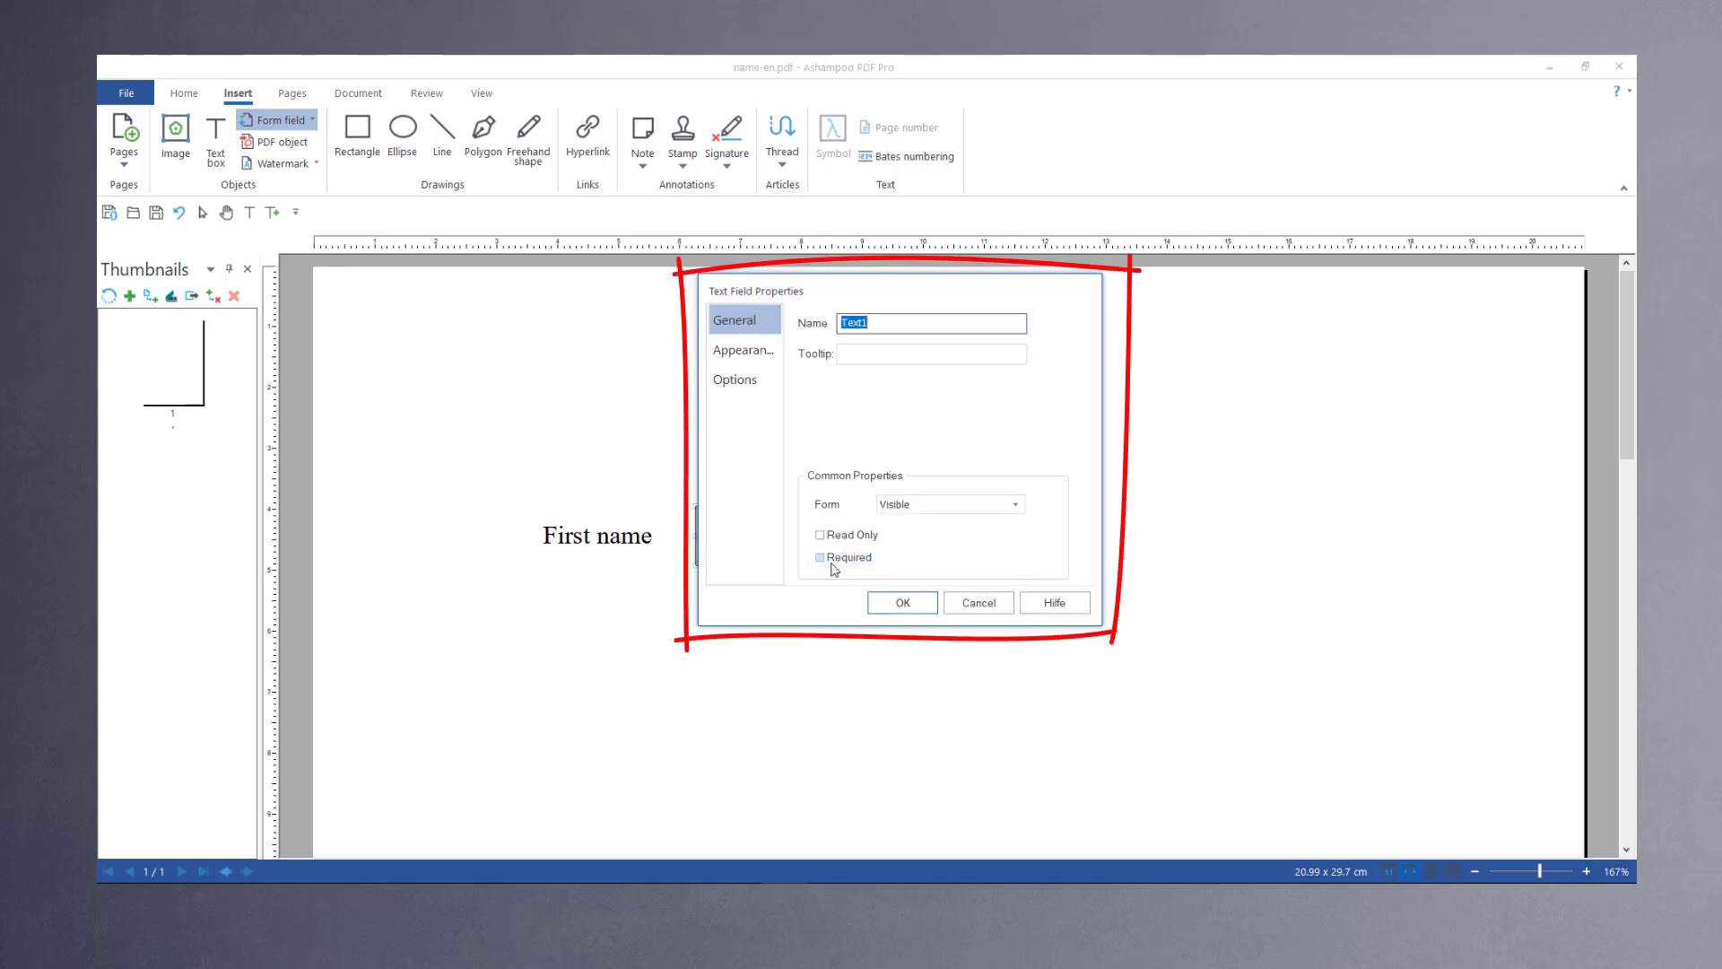
type("Fir")
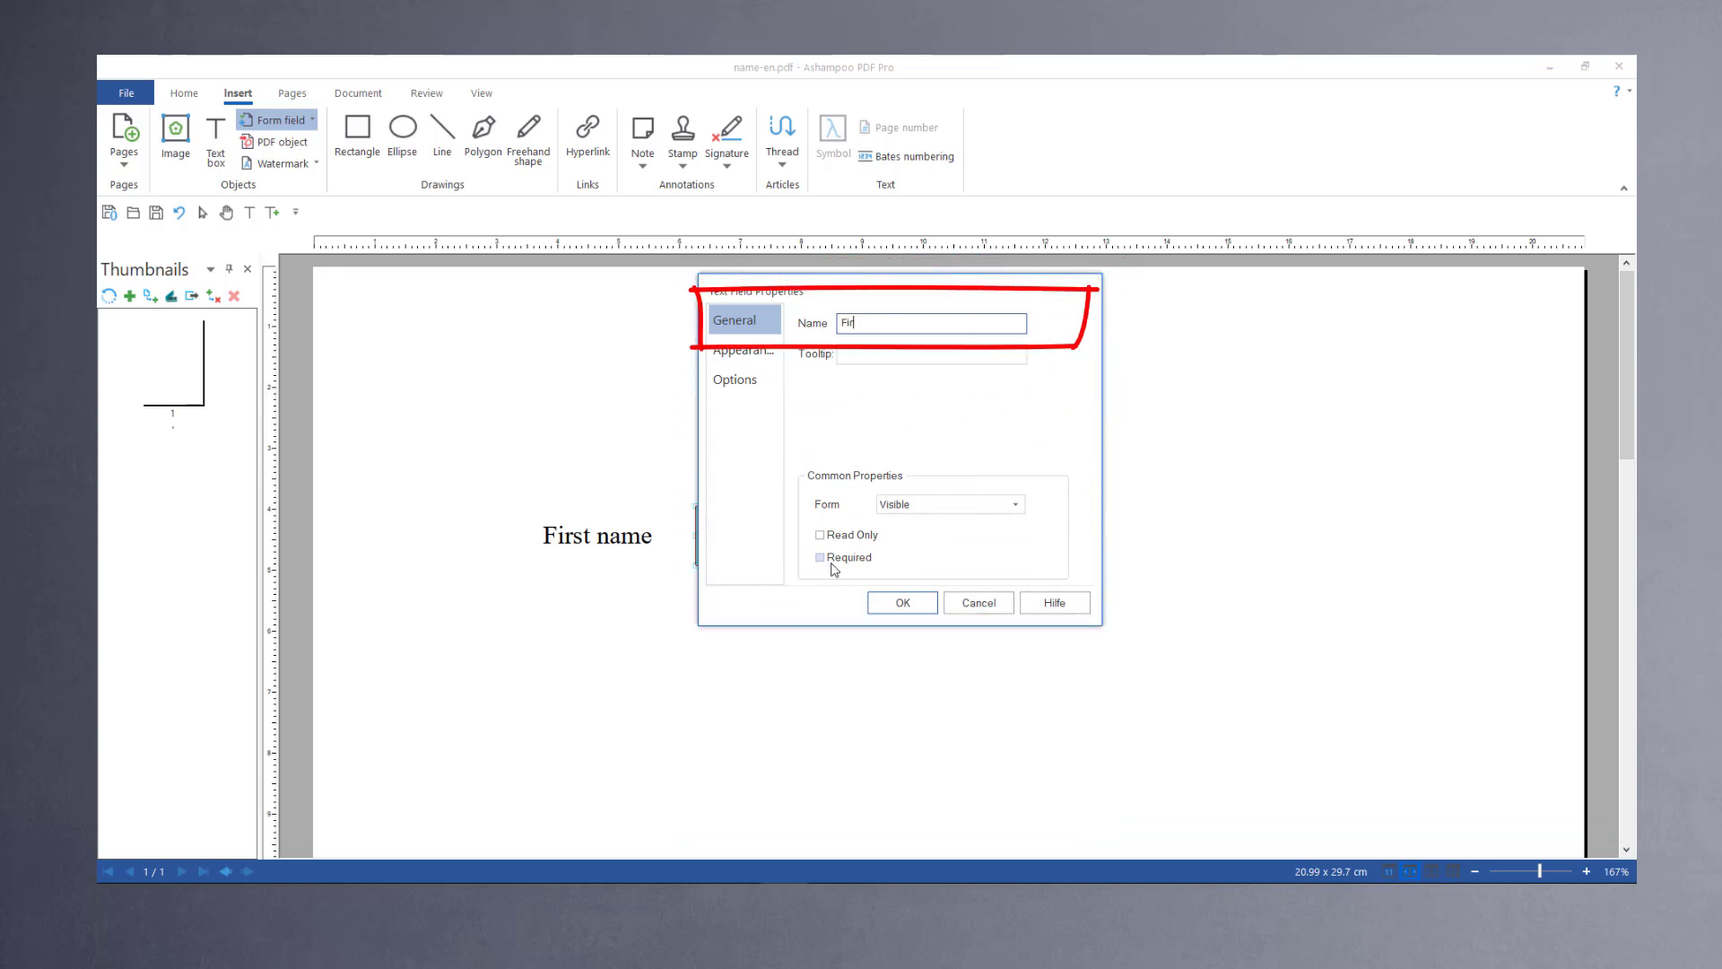
type("st name")
Step: Set the field's fill colour to a light blue (Red 176, Green 216, Blue 255) and apply the properties
left_click(748, 351)
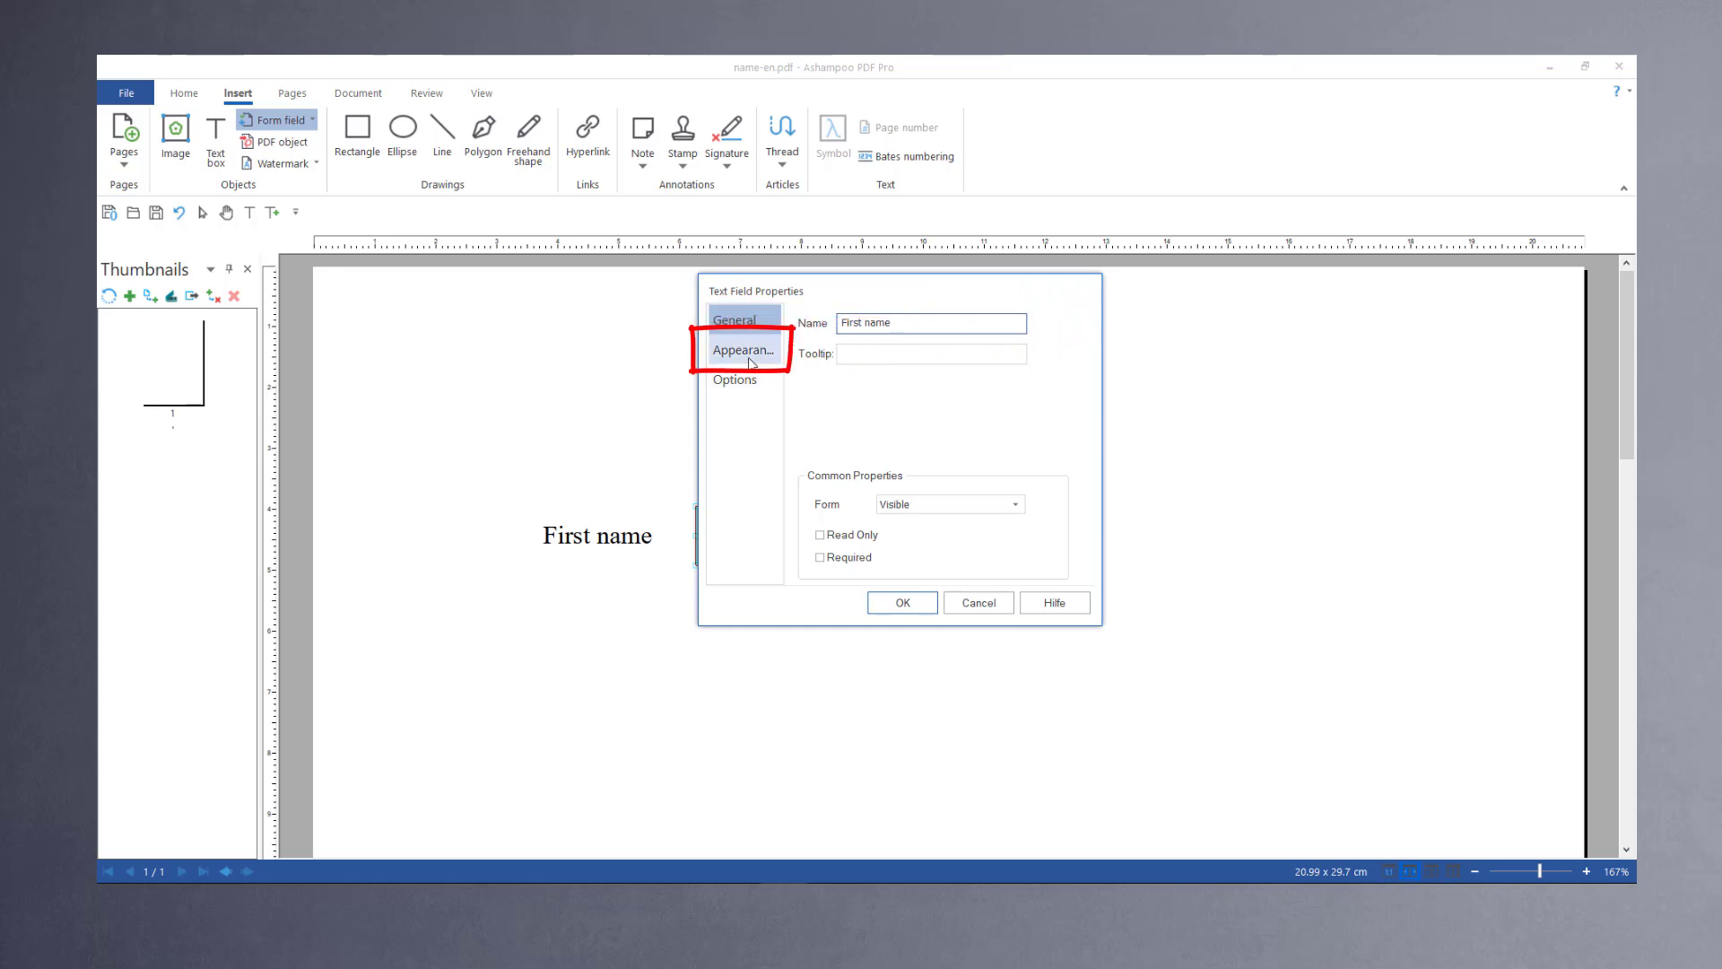
left_click(910, 346)
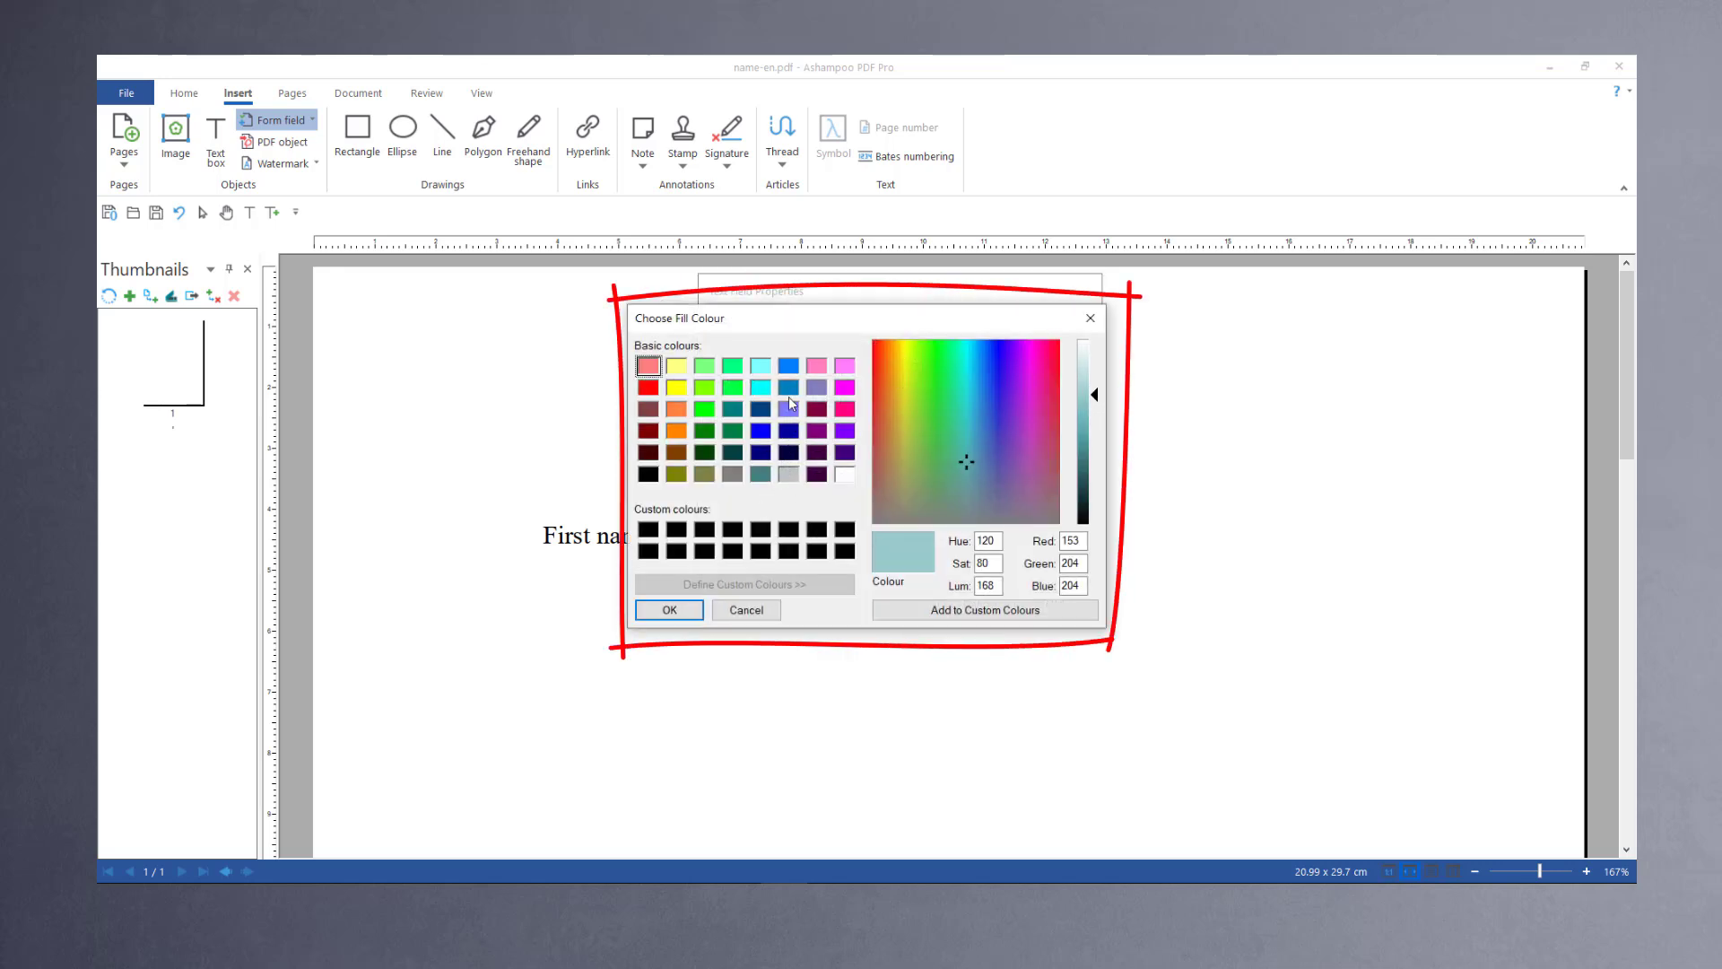
left_click(794, 370)
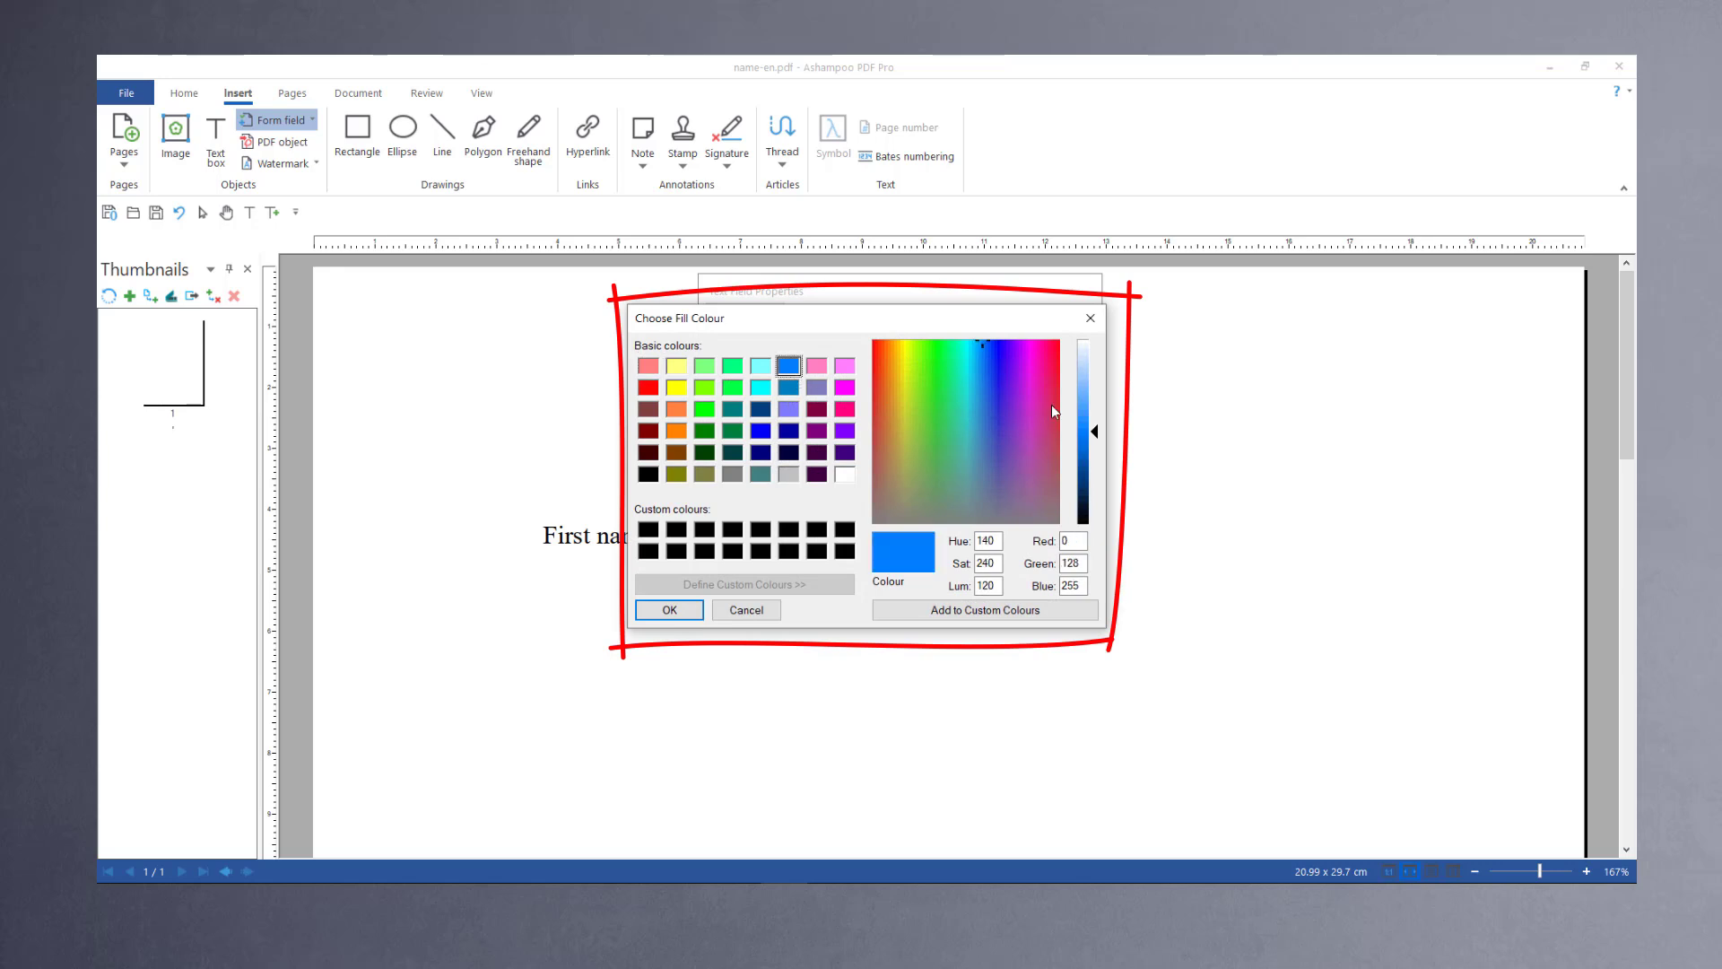
left_click(1084, 370)
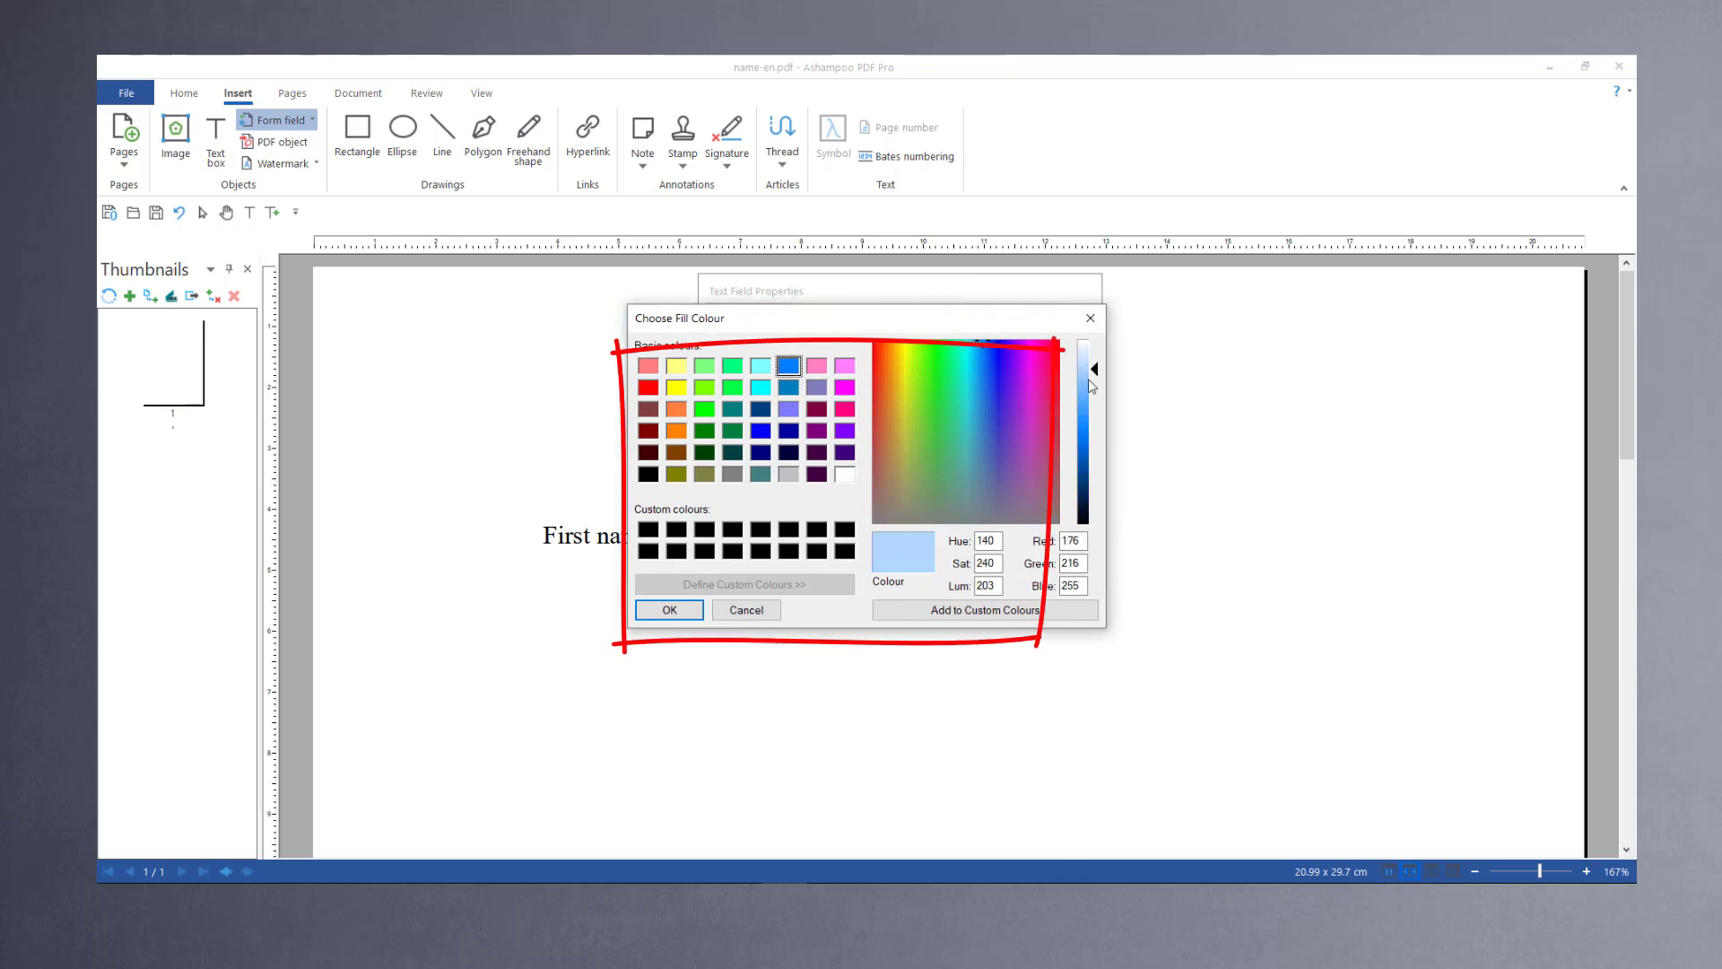
left_click(689, 615)
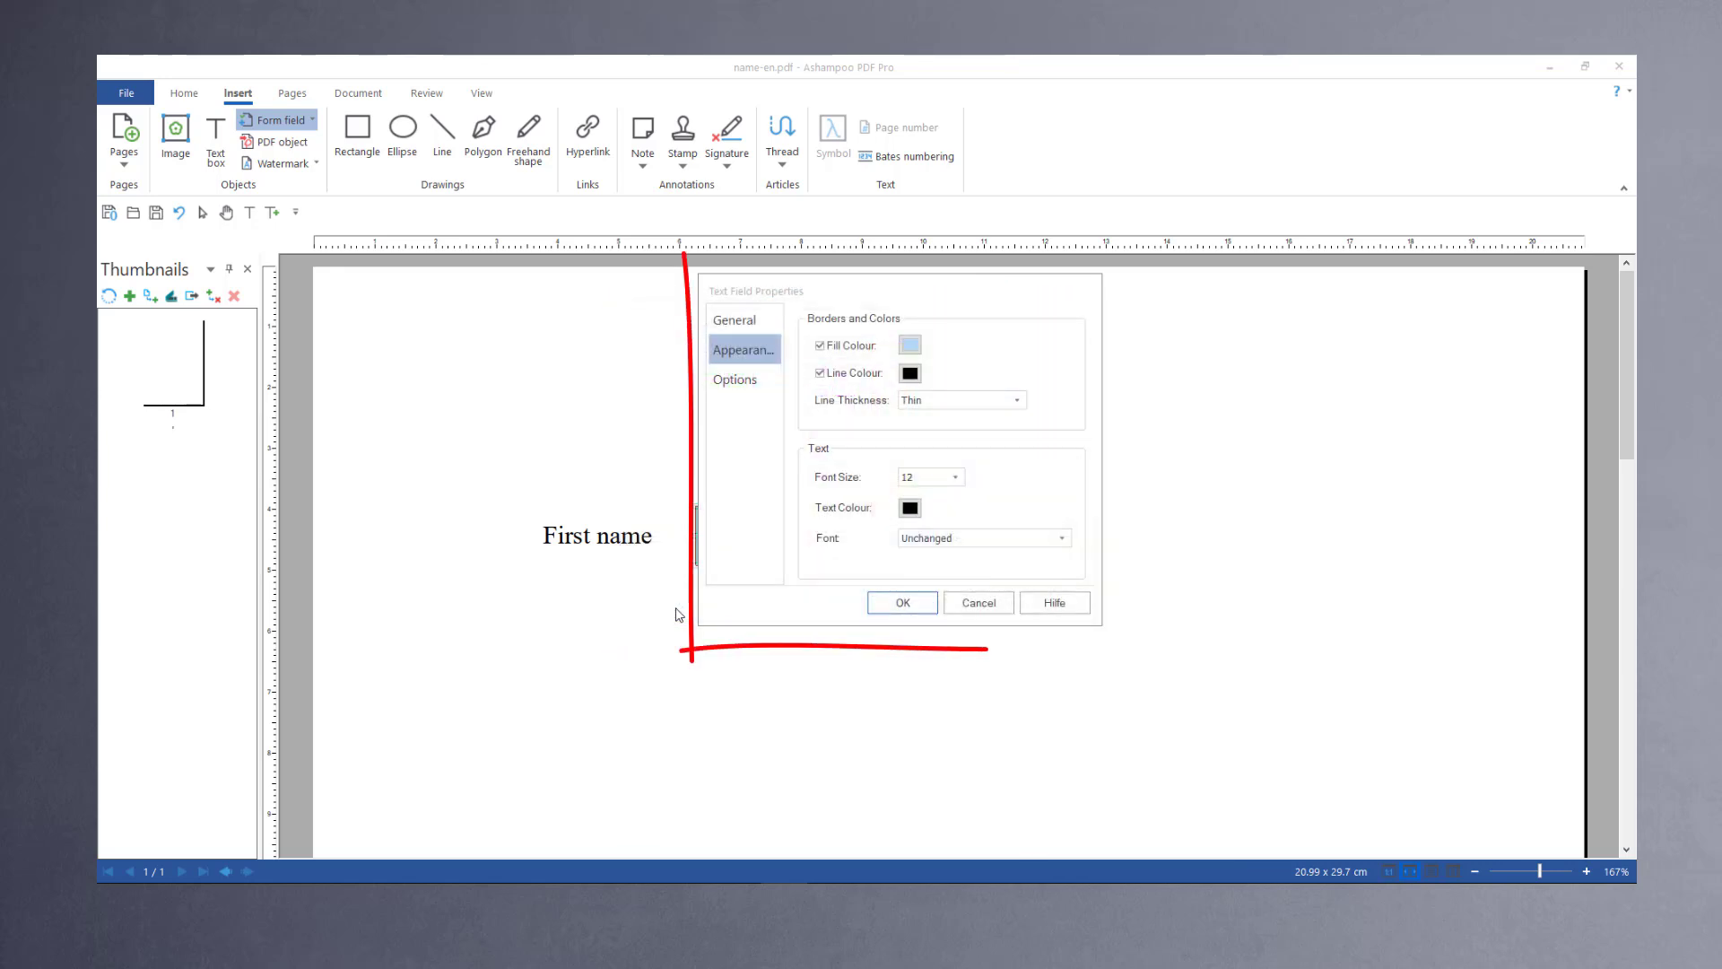
left_click(898, 606)
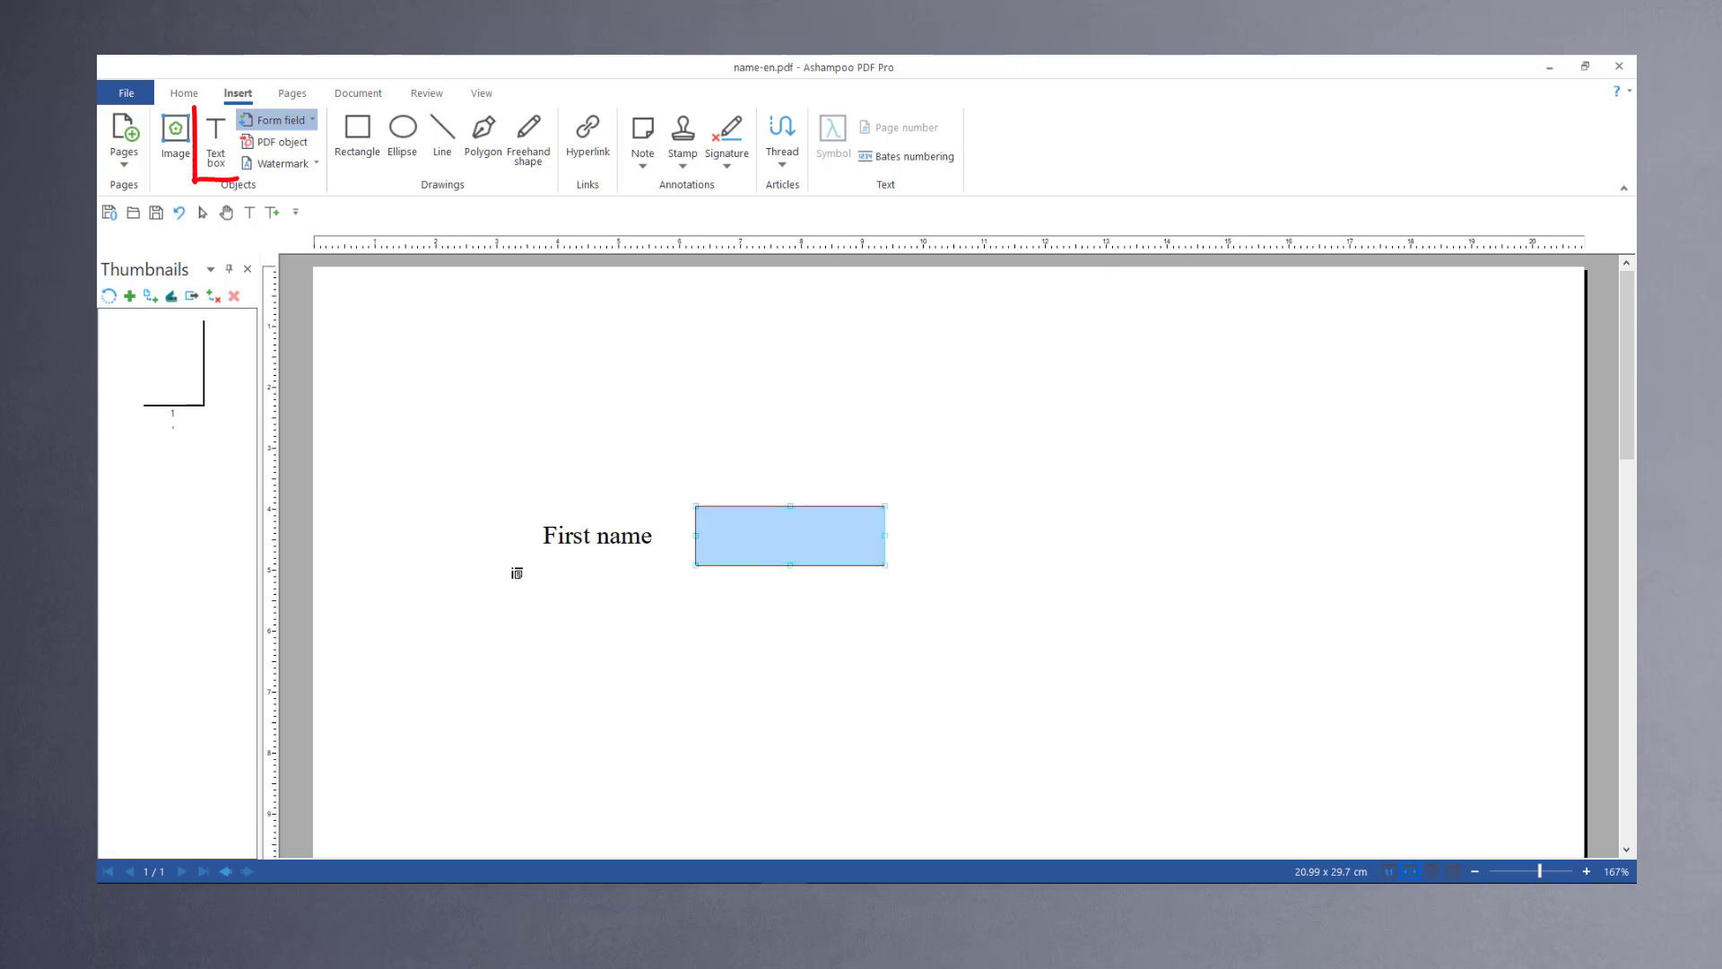
Step: Add a text box labelled "Last name" below the First name label and shrink it to fit
left_click(216, 134)
left_click(648, 536)
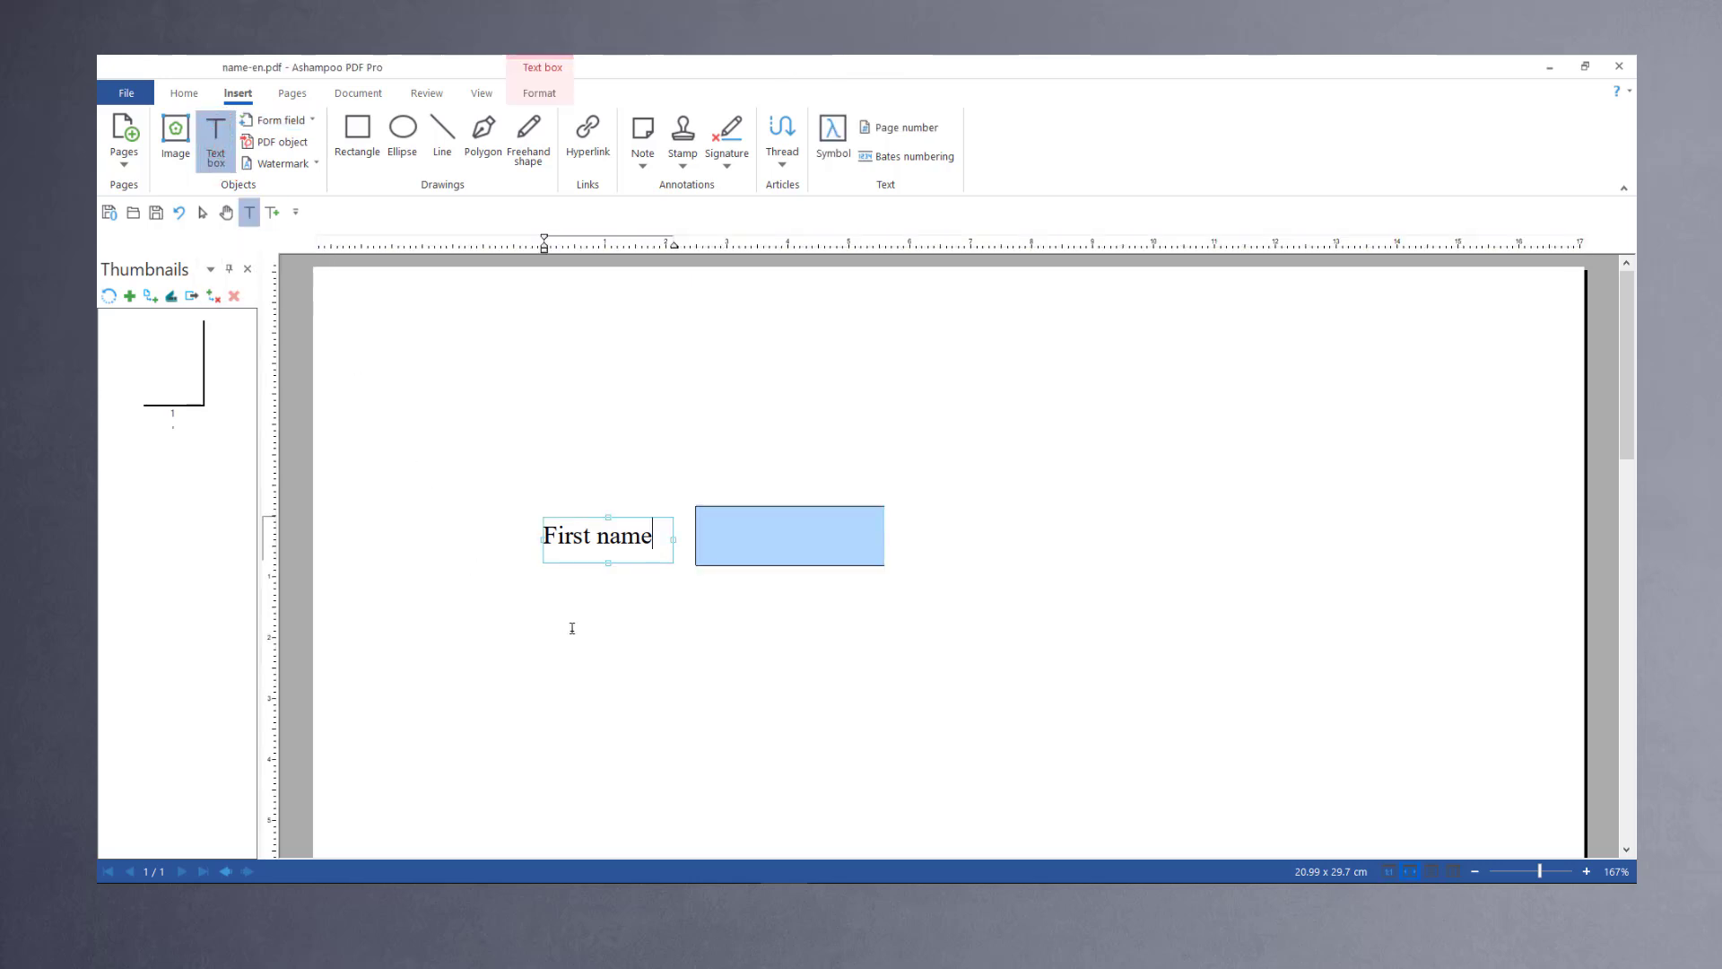
left_click_drag(544, 621, 717, 680)
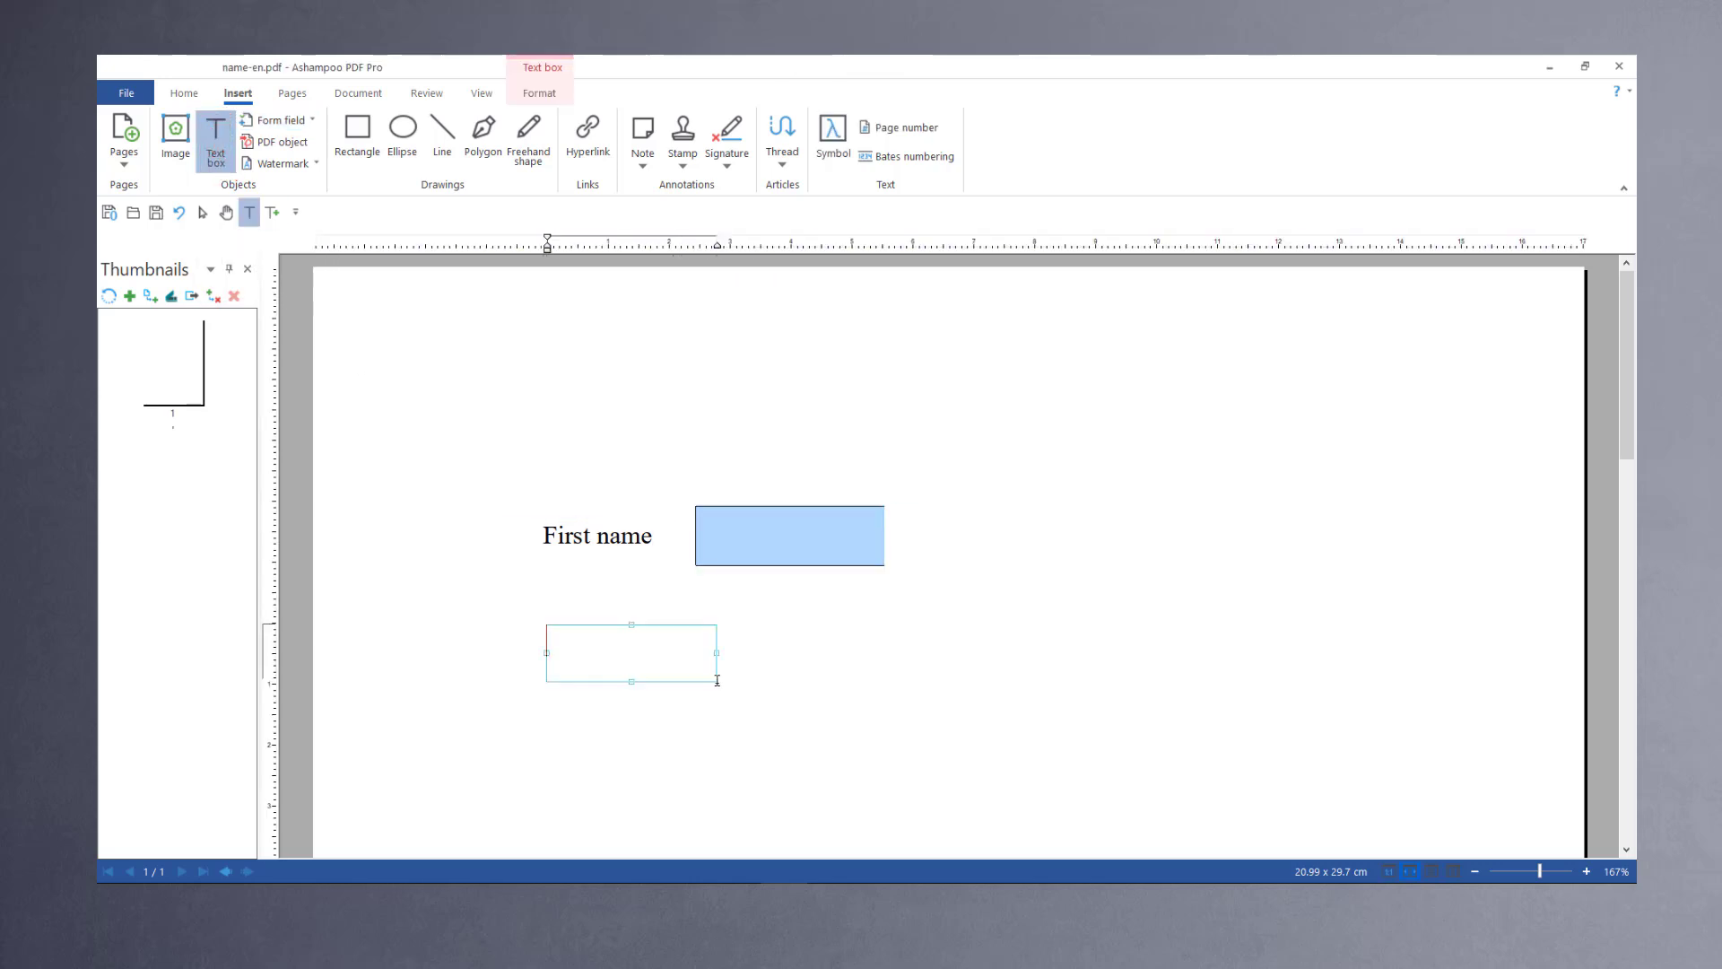
type("Last name")
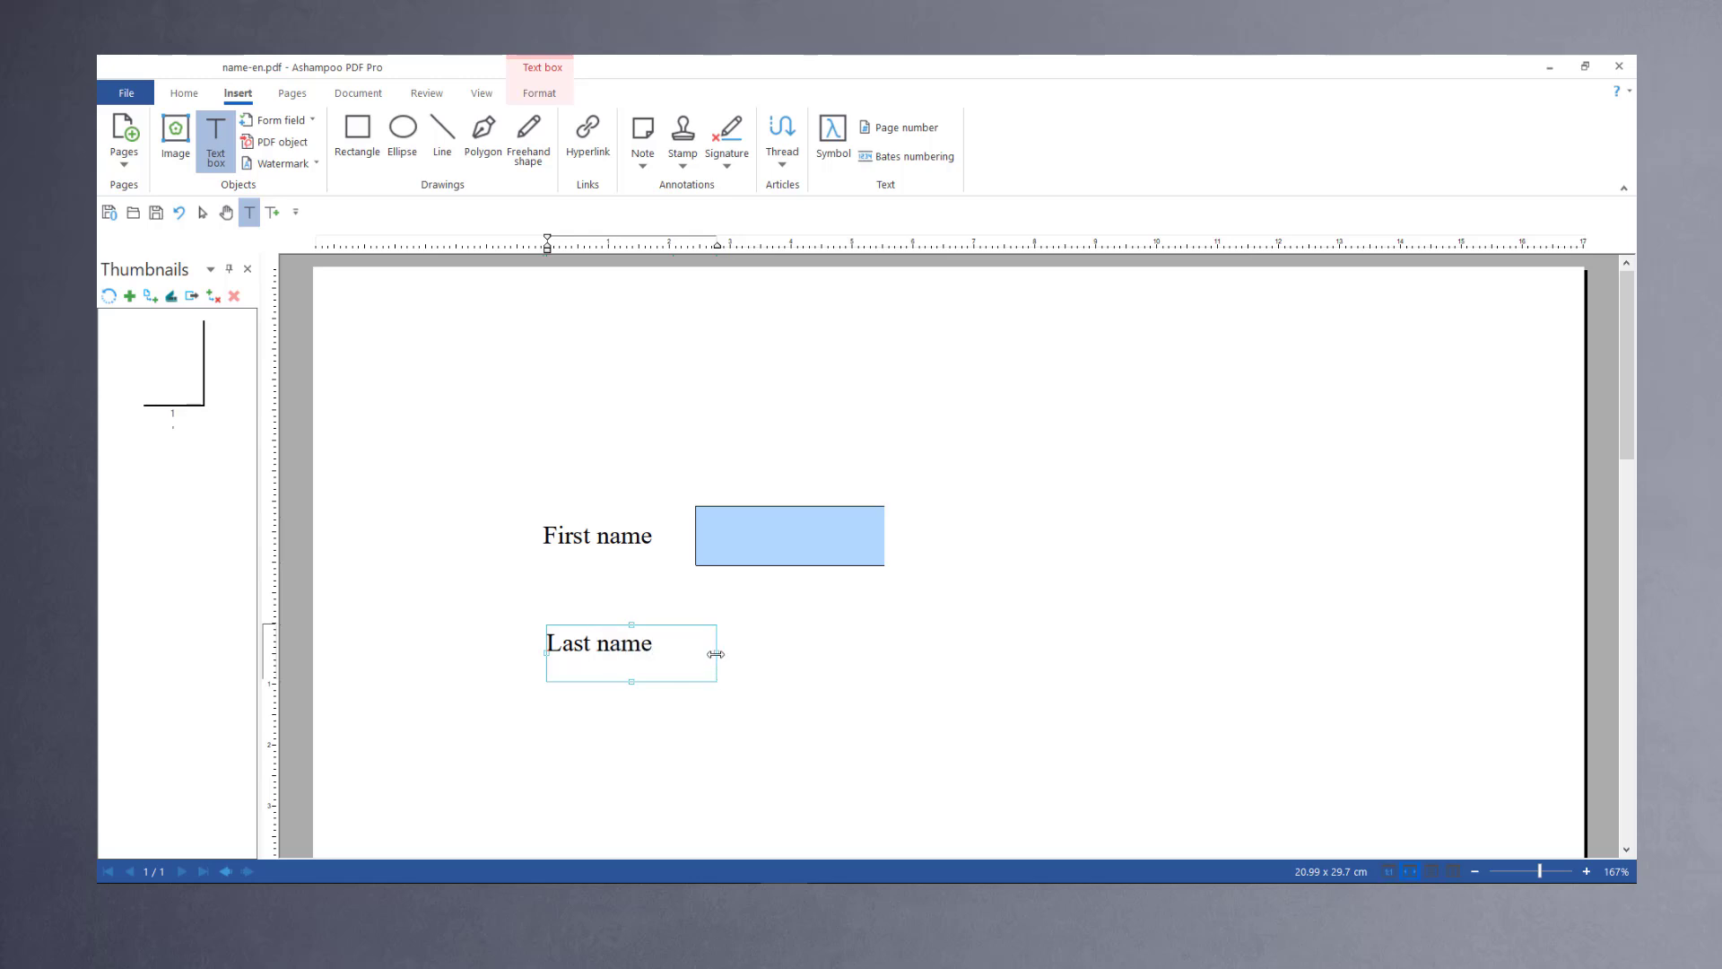
left_click_drag(715, 654, 616, 666)
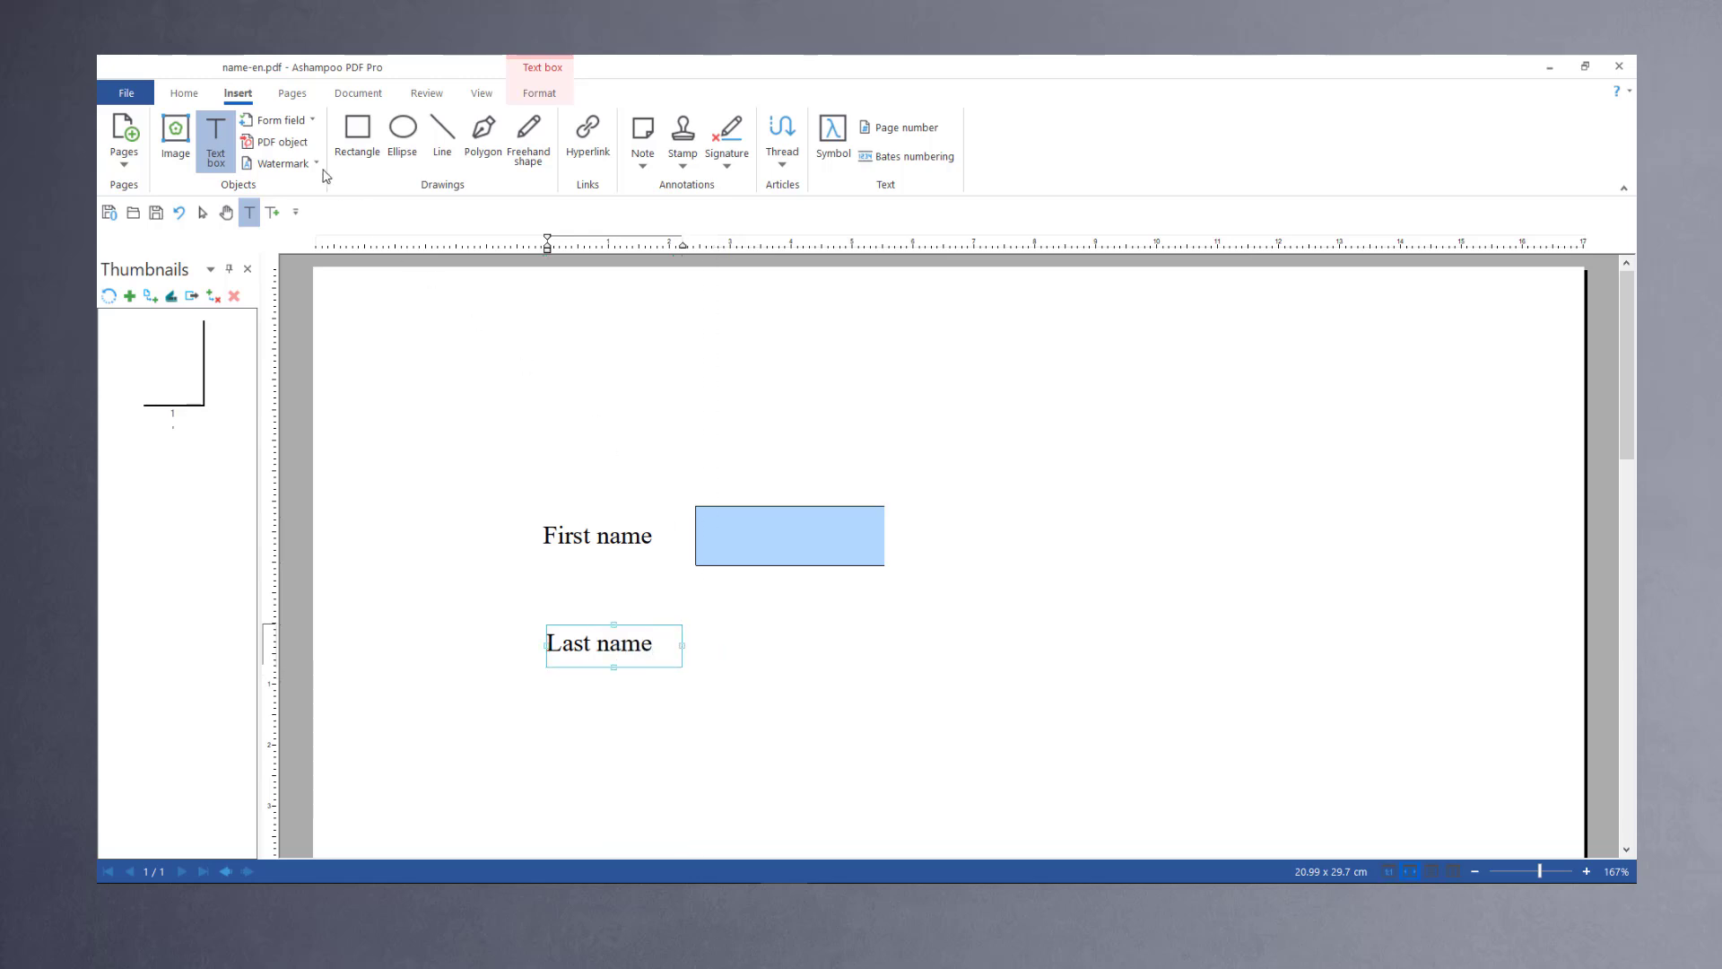
Step: Draw a text form field beside the Last name label and name it "Last name"
left_click(274, 119)
left_click(278, 161)
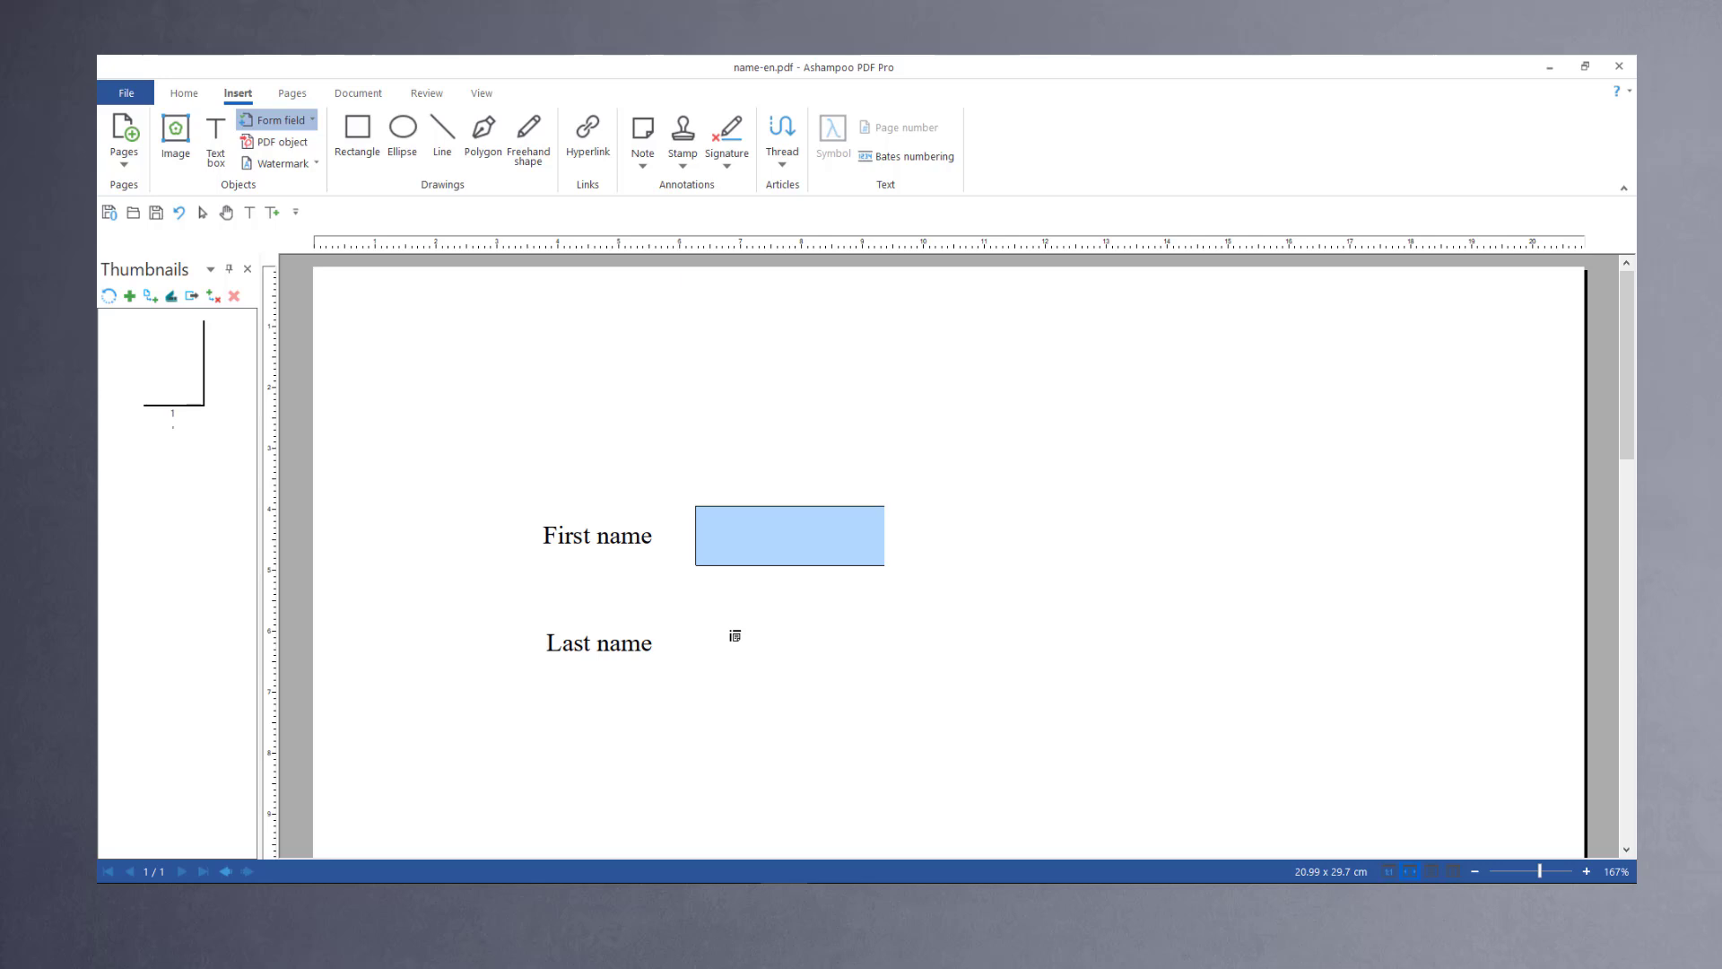
left_click_drag(731, 631, 946, 699)
right_click(868, 670)
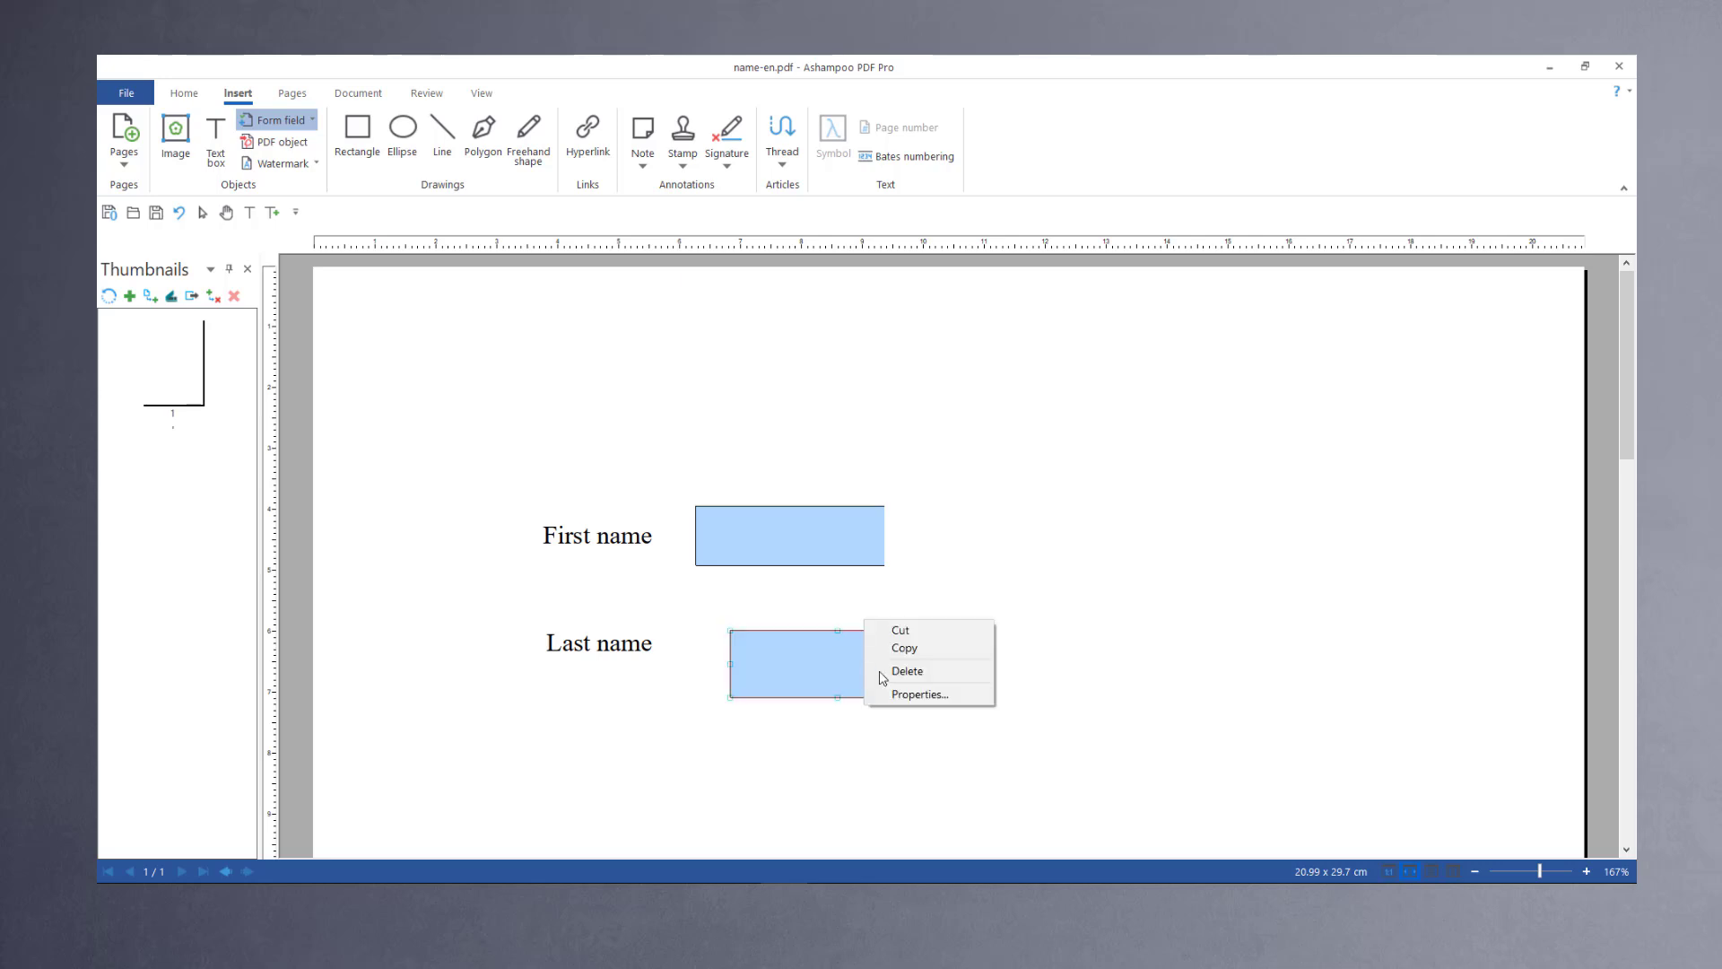
left_click(895, 698)
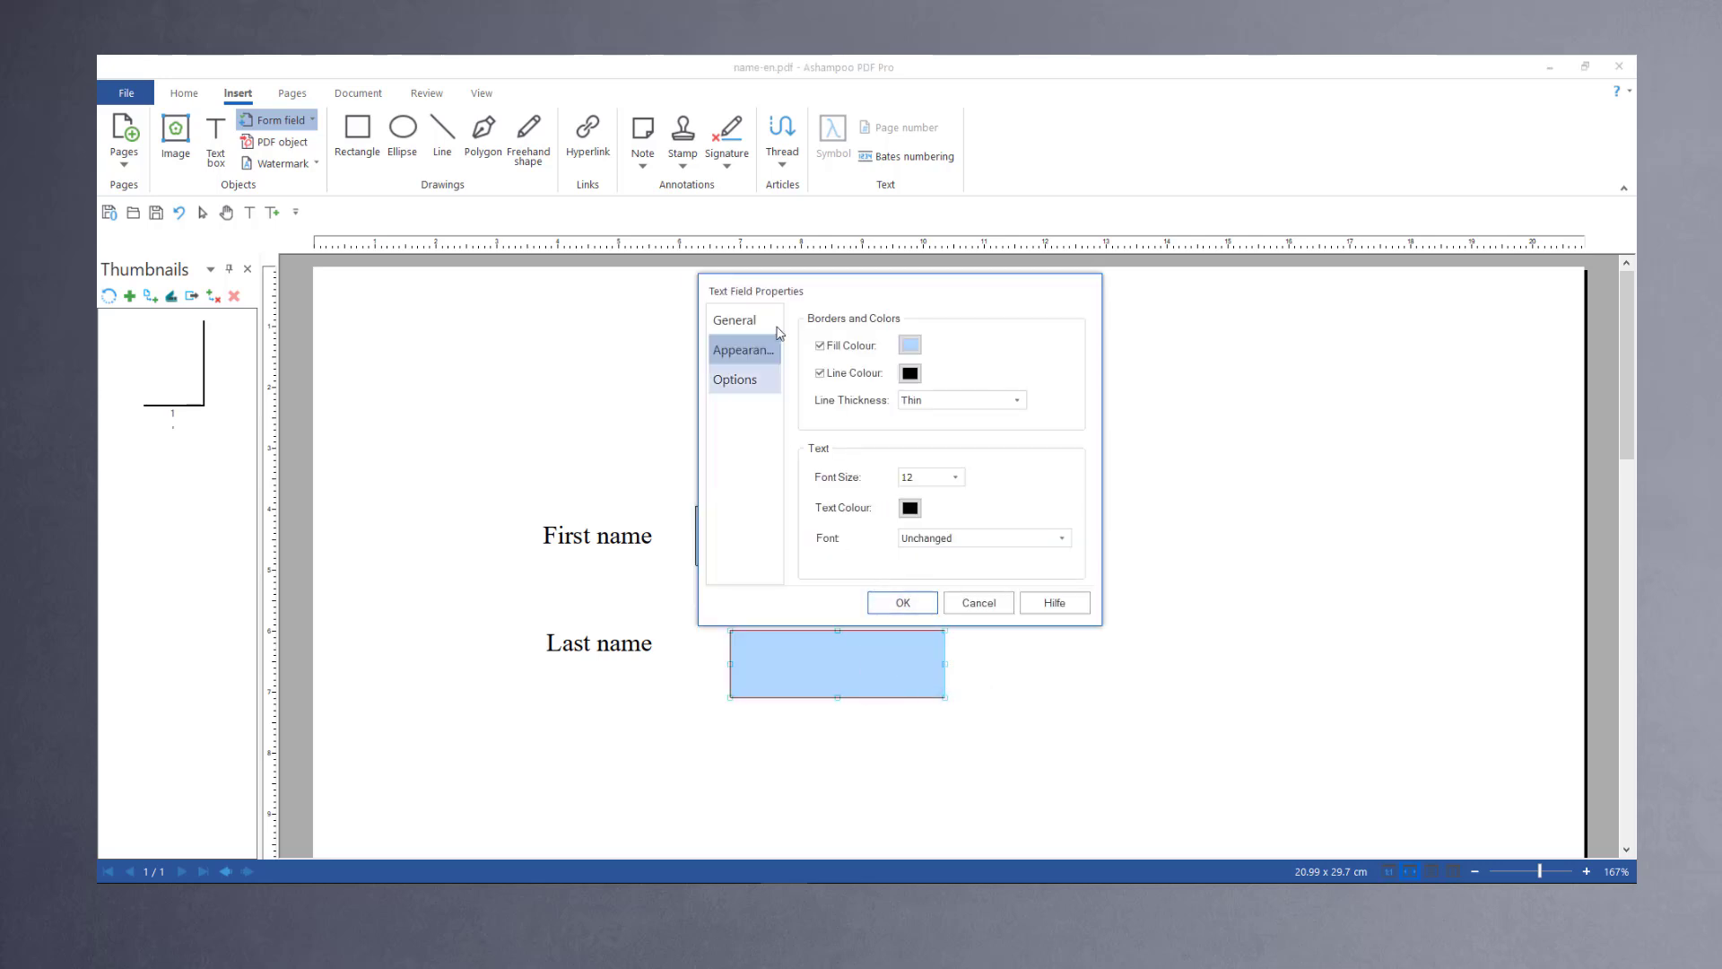
left_click(733, 320)
type("Last name")
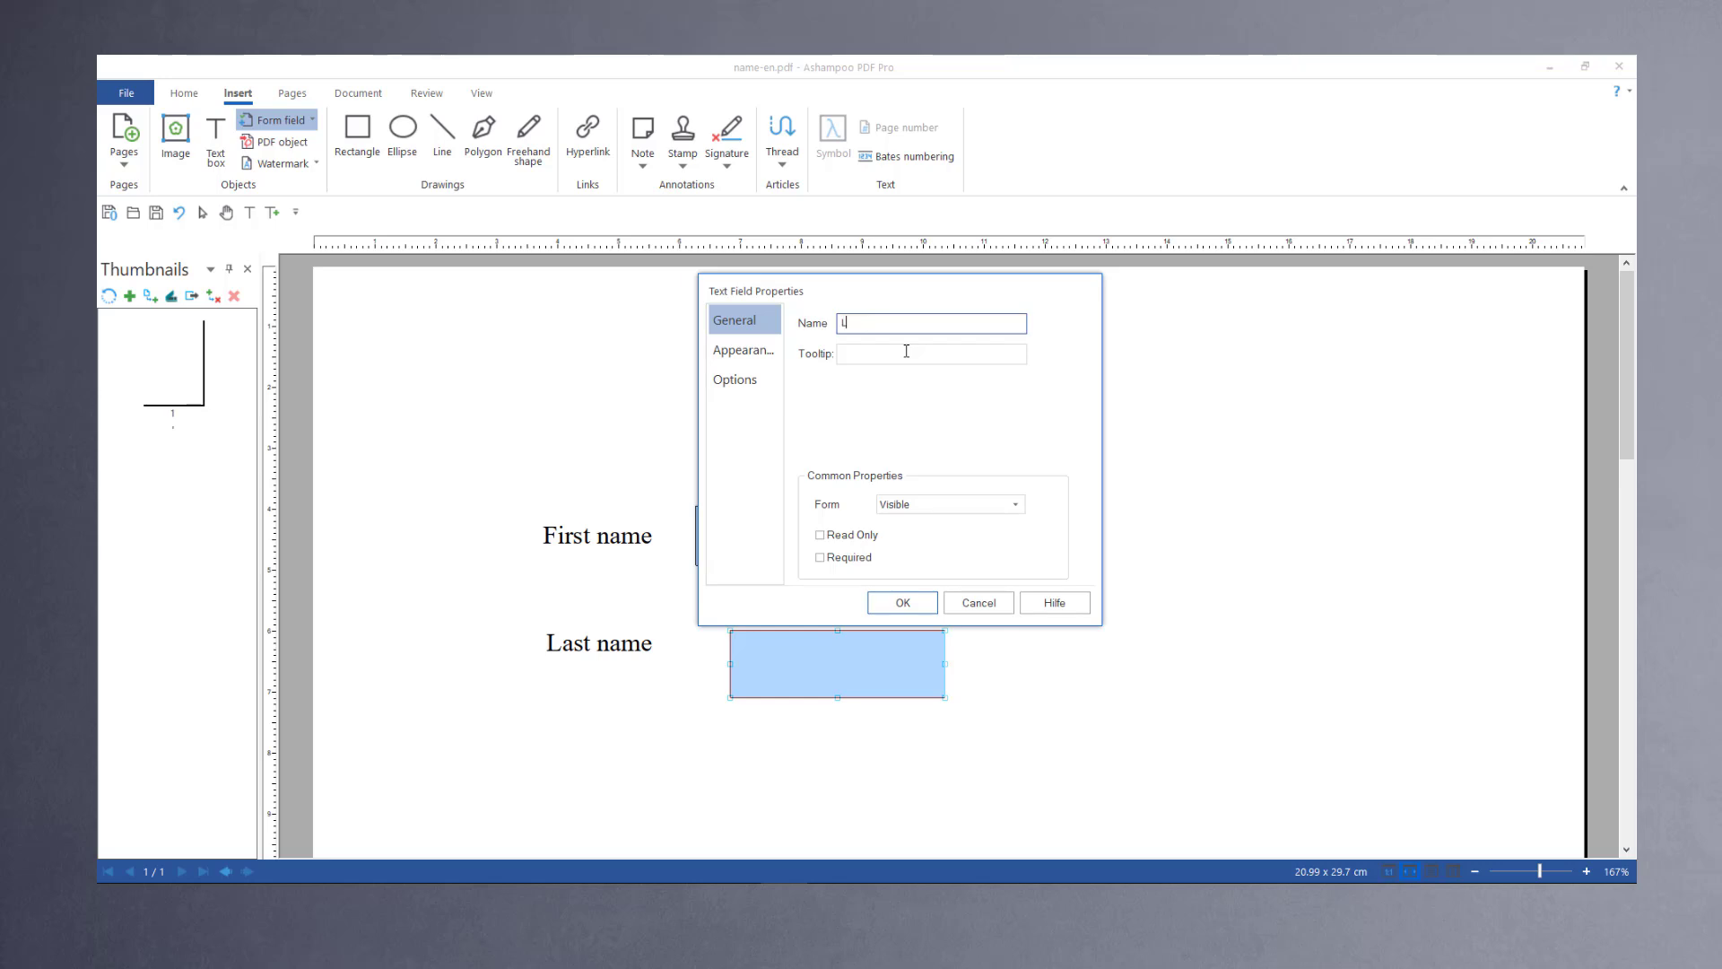
left_click(904, 603)
Step: Rearrange and resize the two form fields so they line up with similar widths beside their labels
left_click_drag(869, 669, 835, 646)
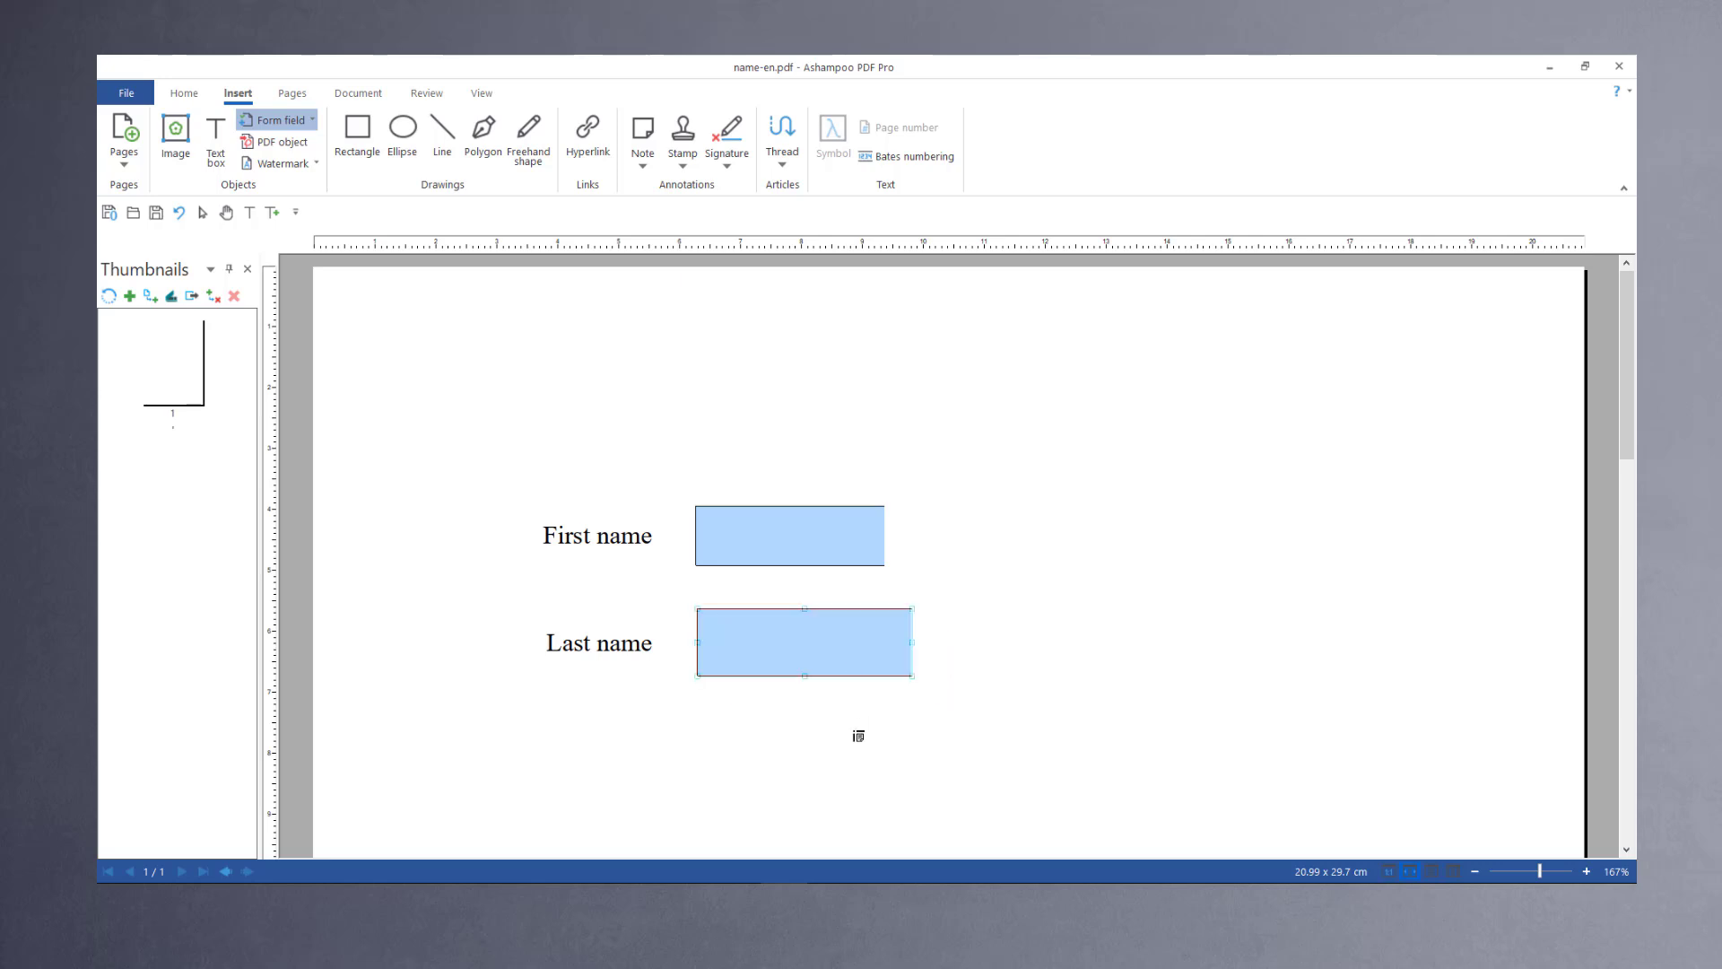
left_click(203, 214)
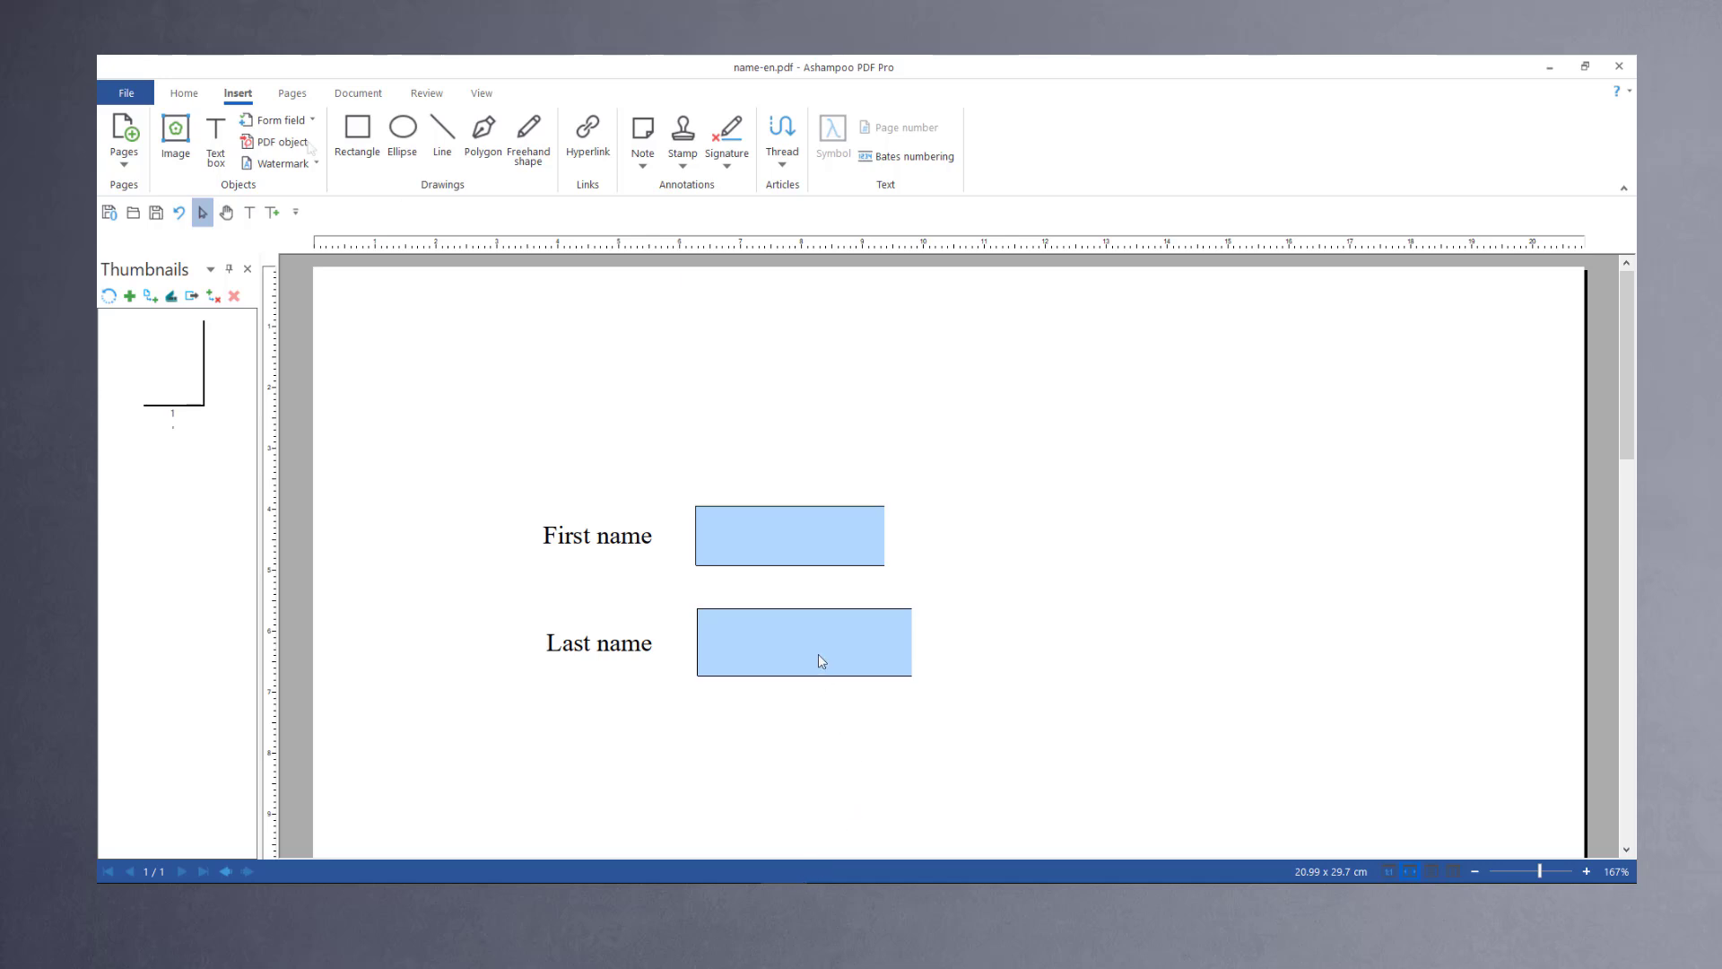
left_click(294, 125)
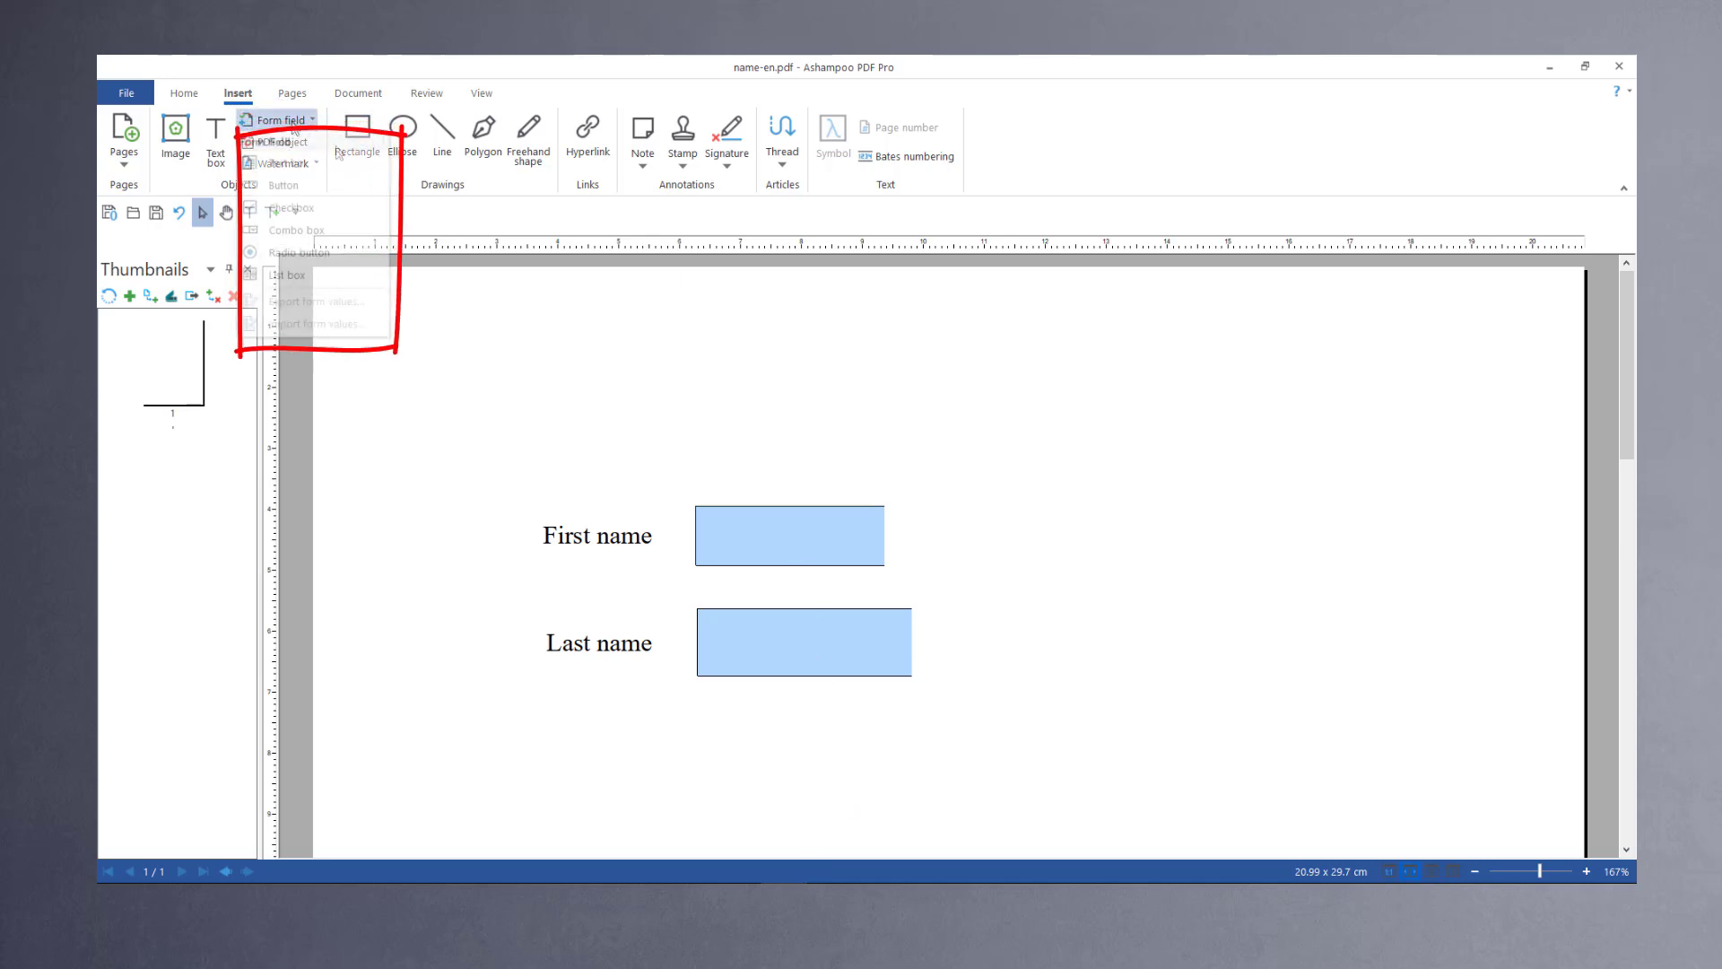
left_click(296, 164)
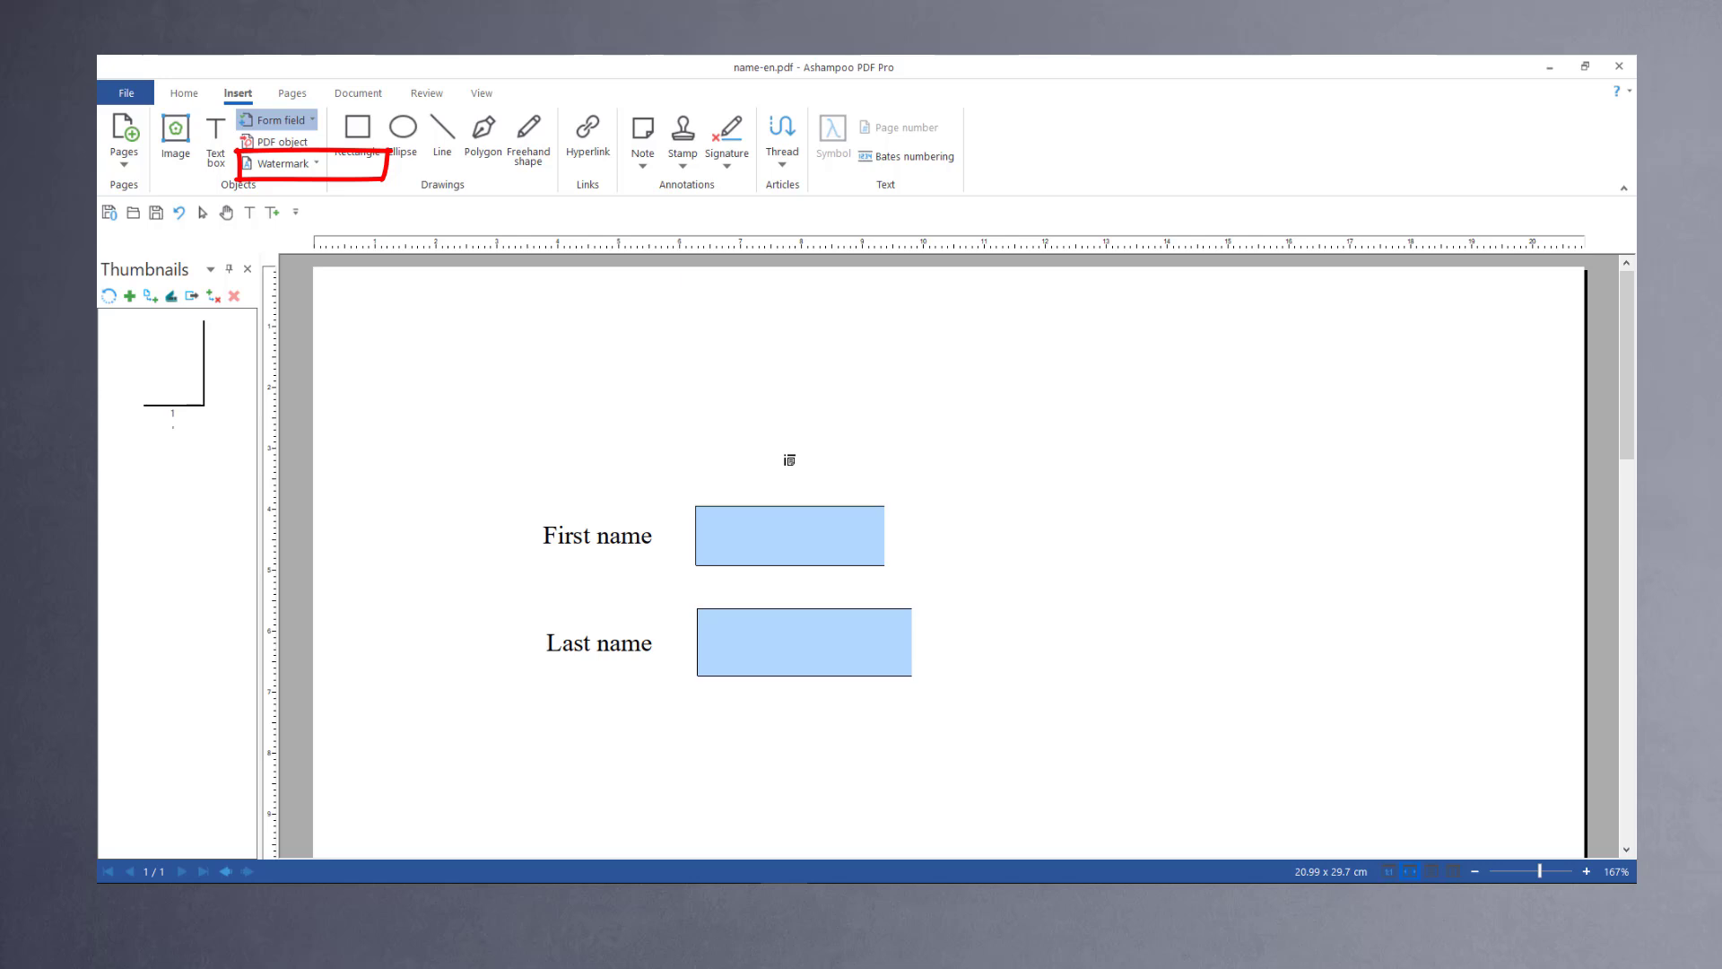
left_click(816, 540)
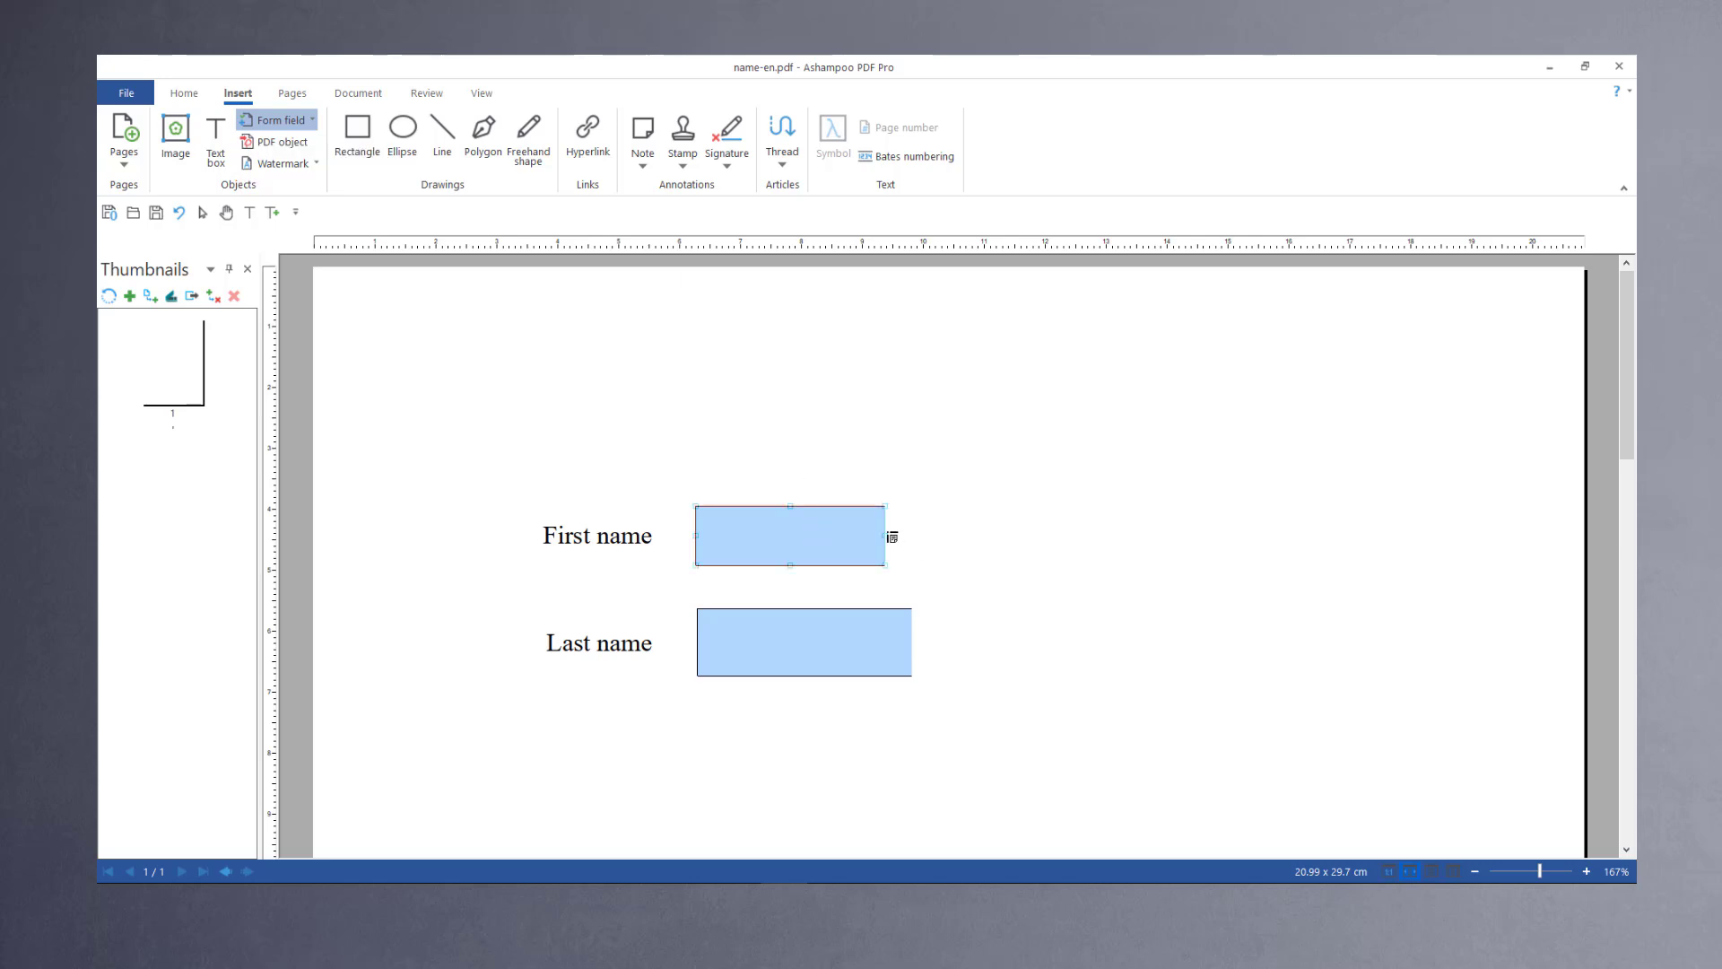
left_click_drag(888, 537, 912, 538)
left_click(876, 655)
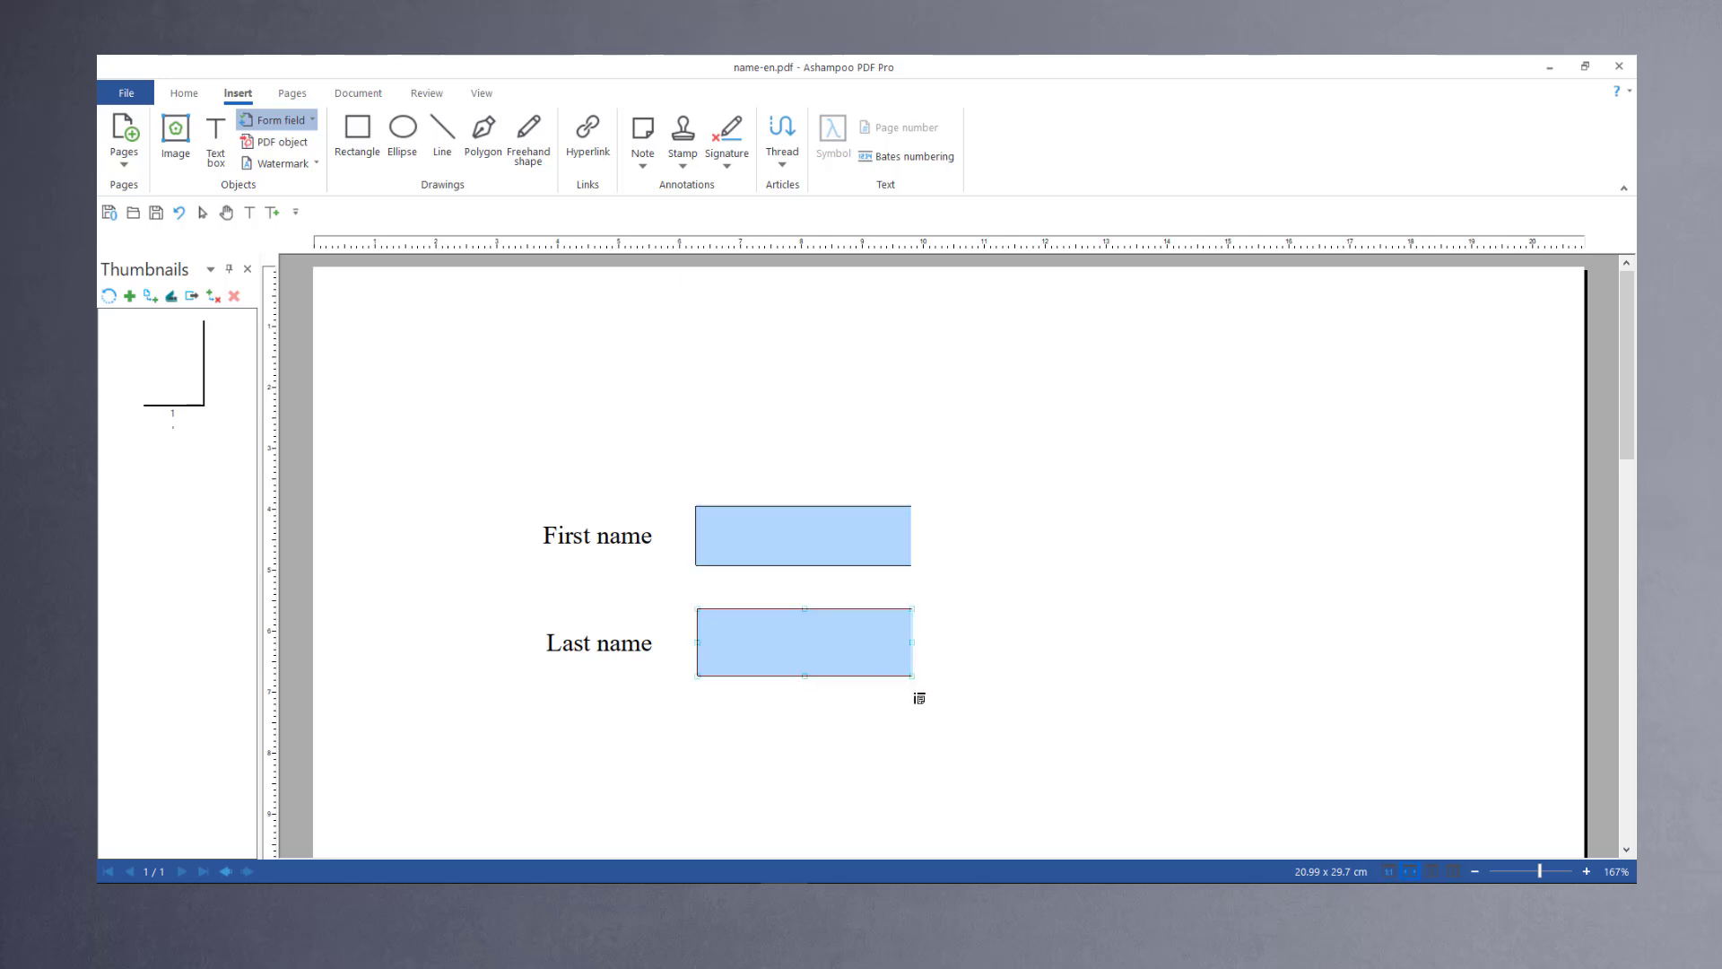
left_click_drag(911, 675, 903, 663)
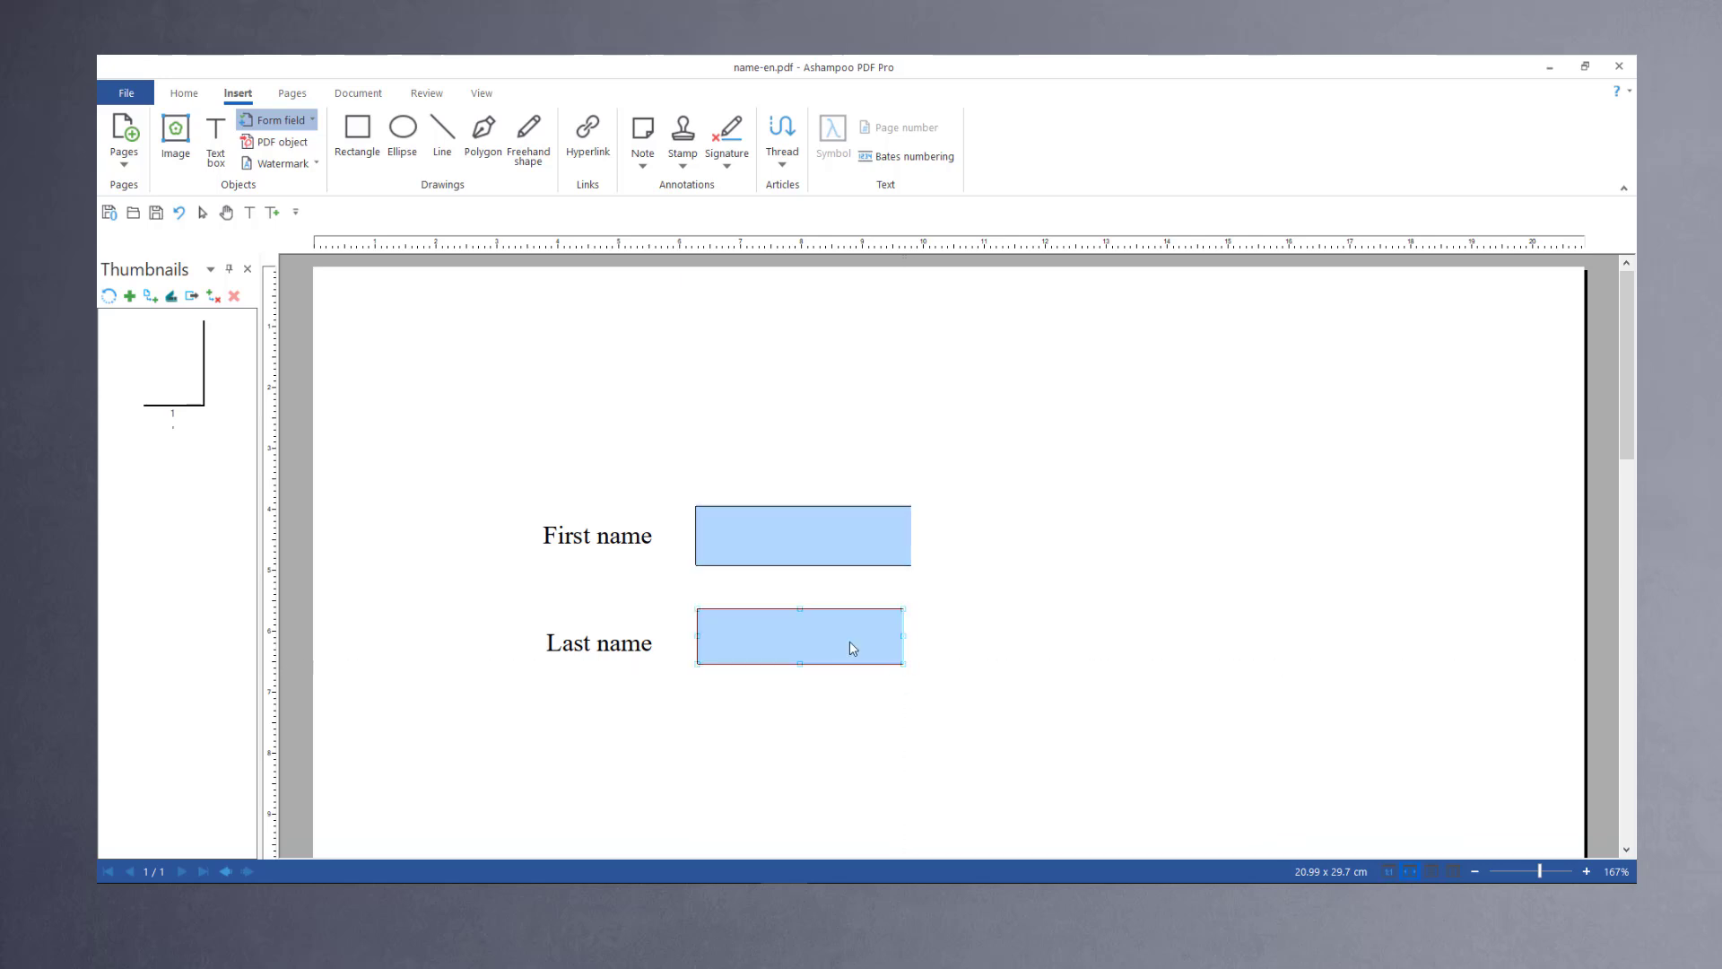
key("Down")
key("Down")
key("Down")
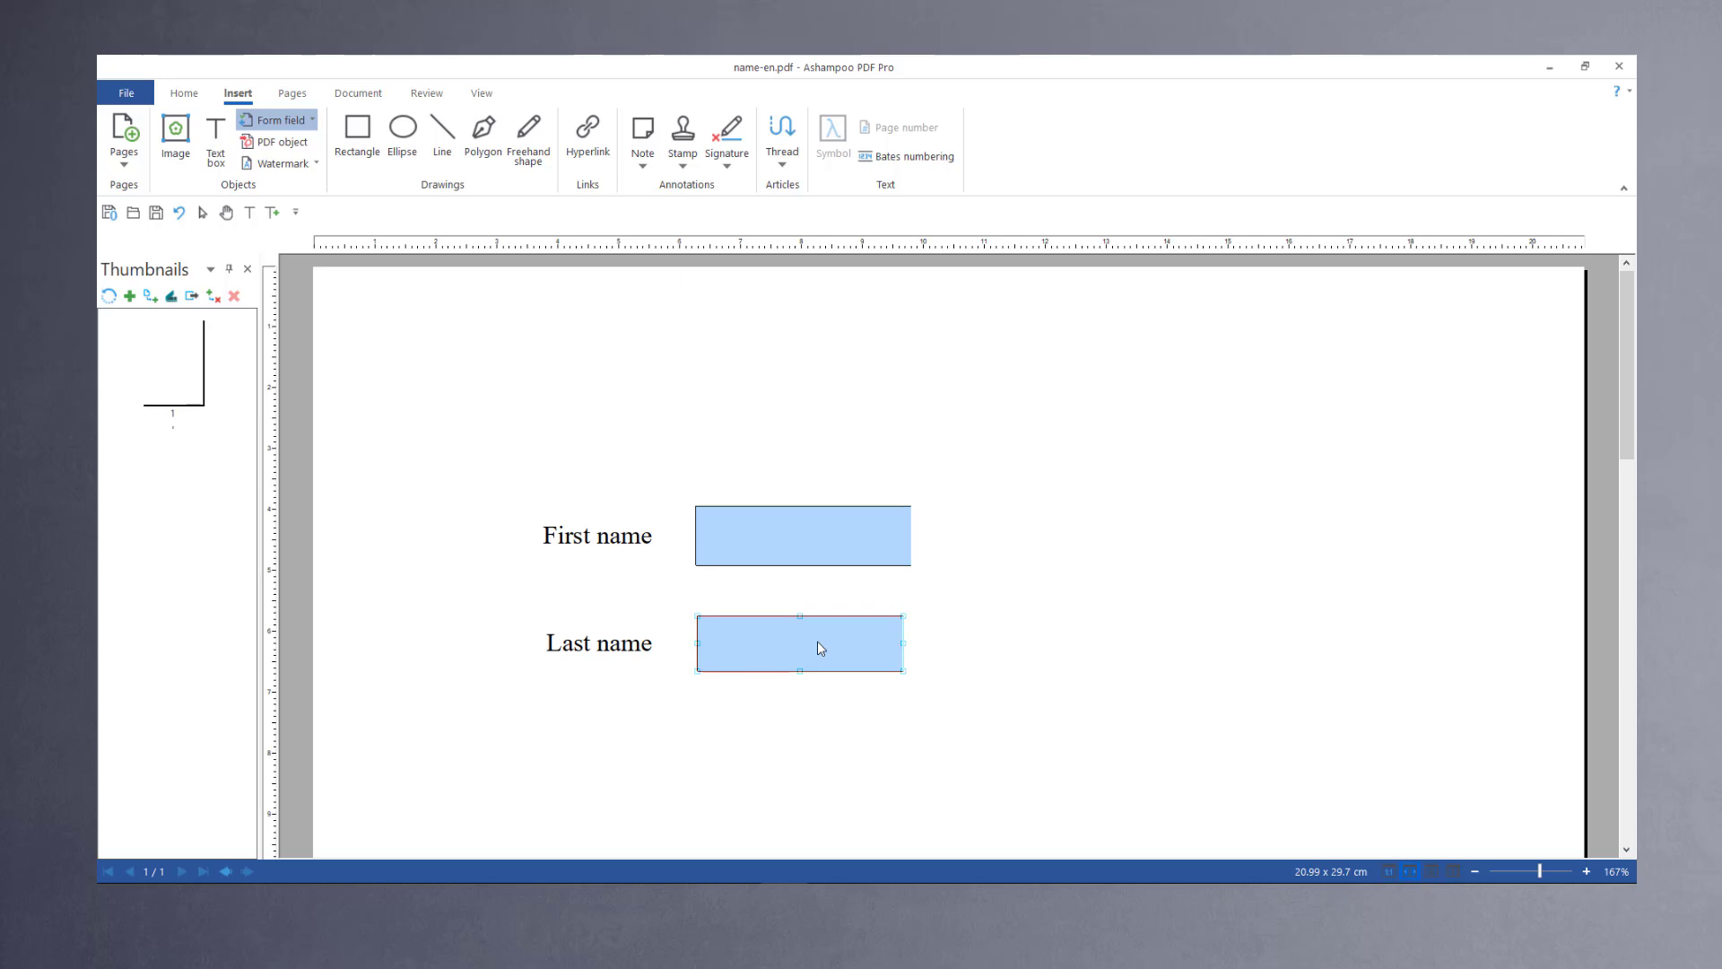
left_click(800, 540)
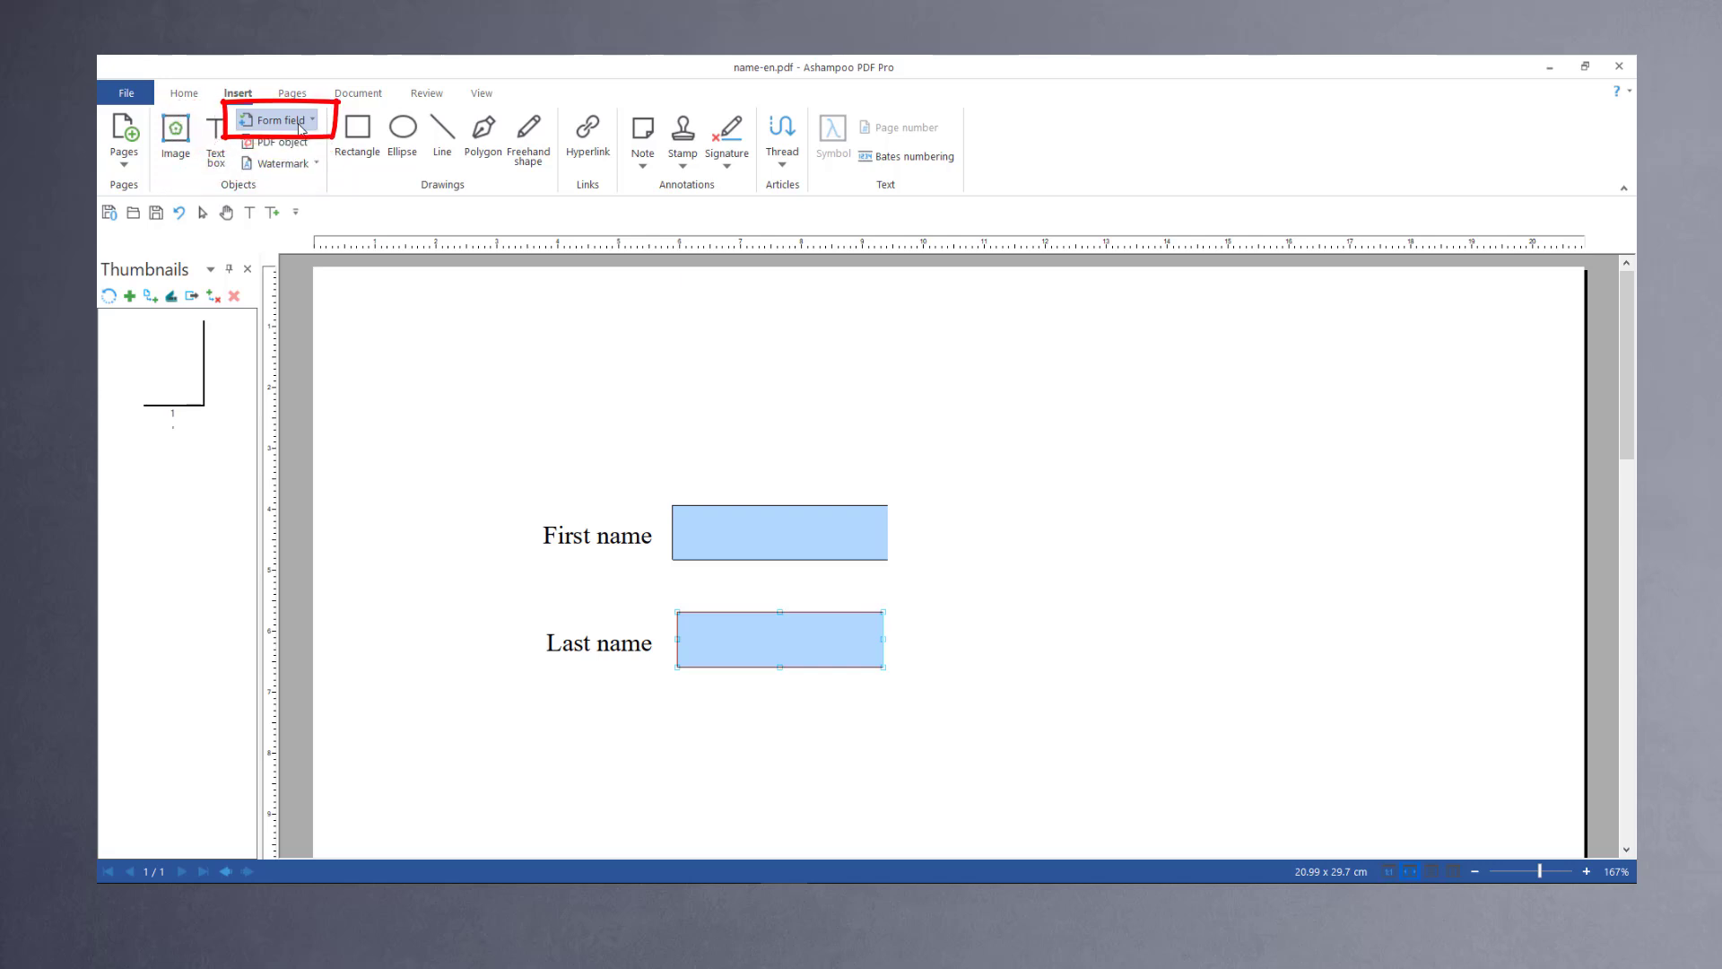
Step: Add checkbox form fields beside the First name and Last name fields
left_click(300, 129)
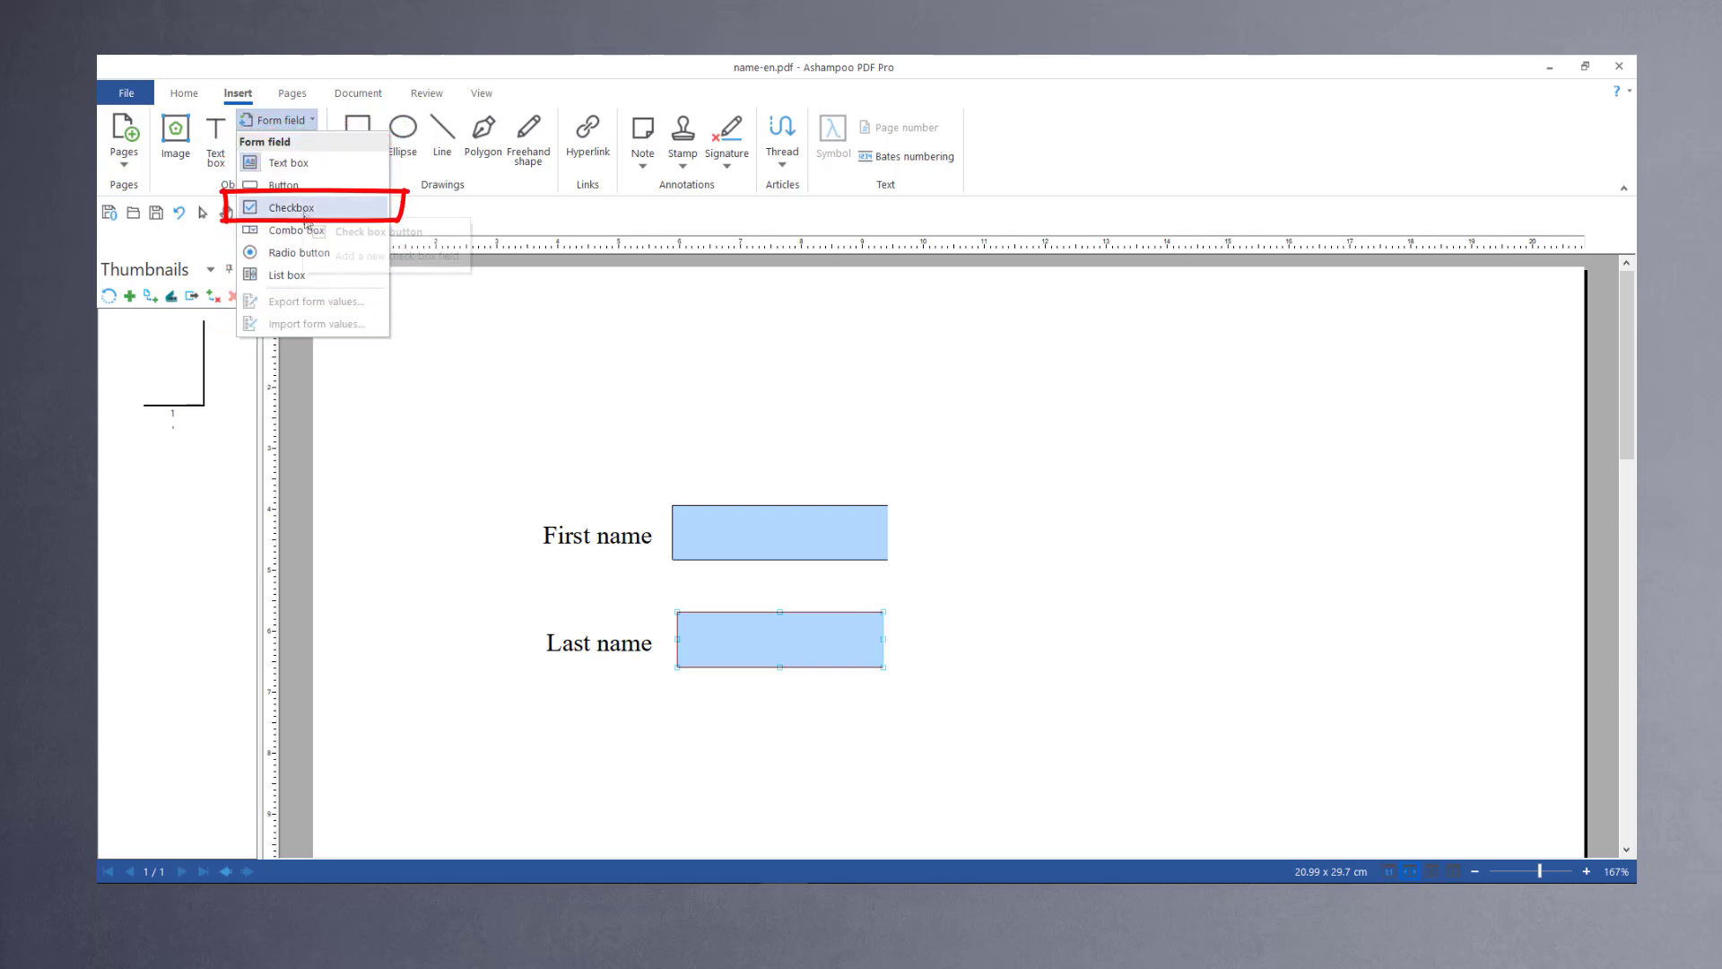
left_click(305, 216)
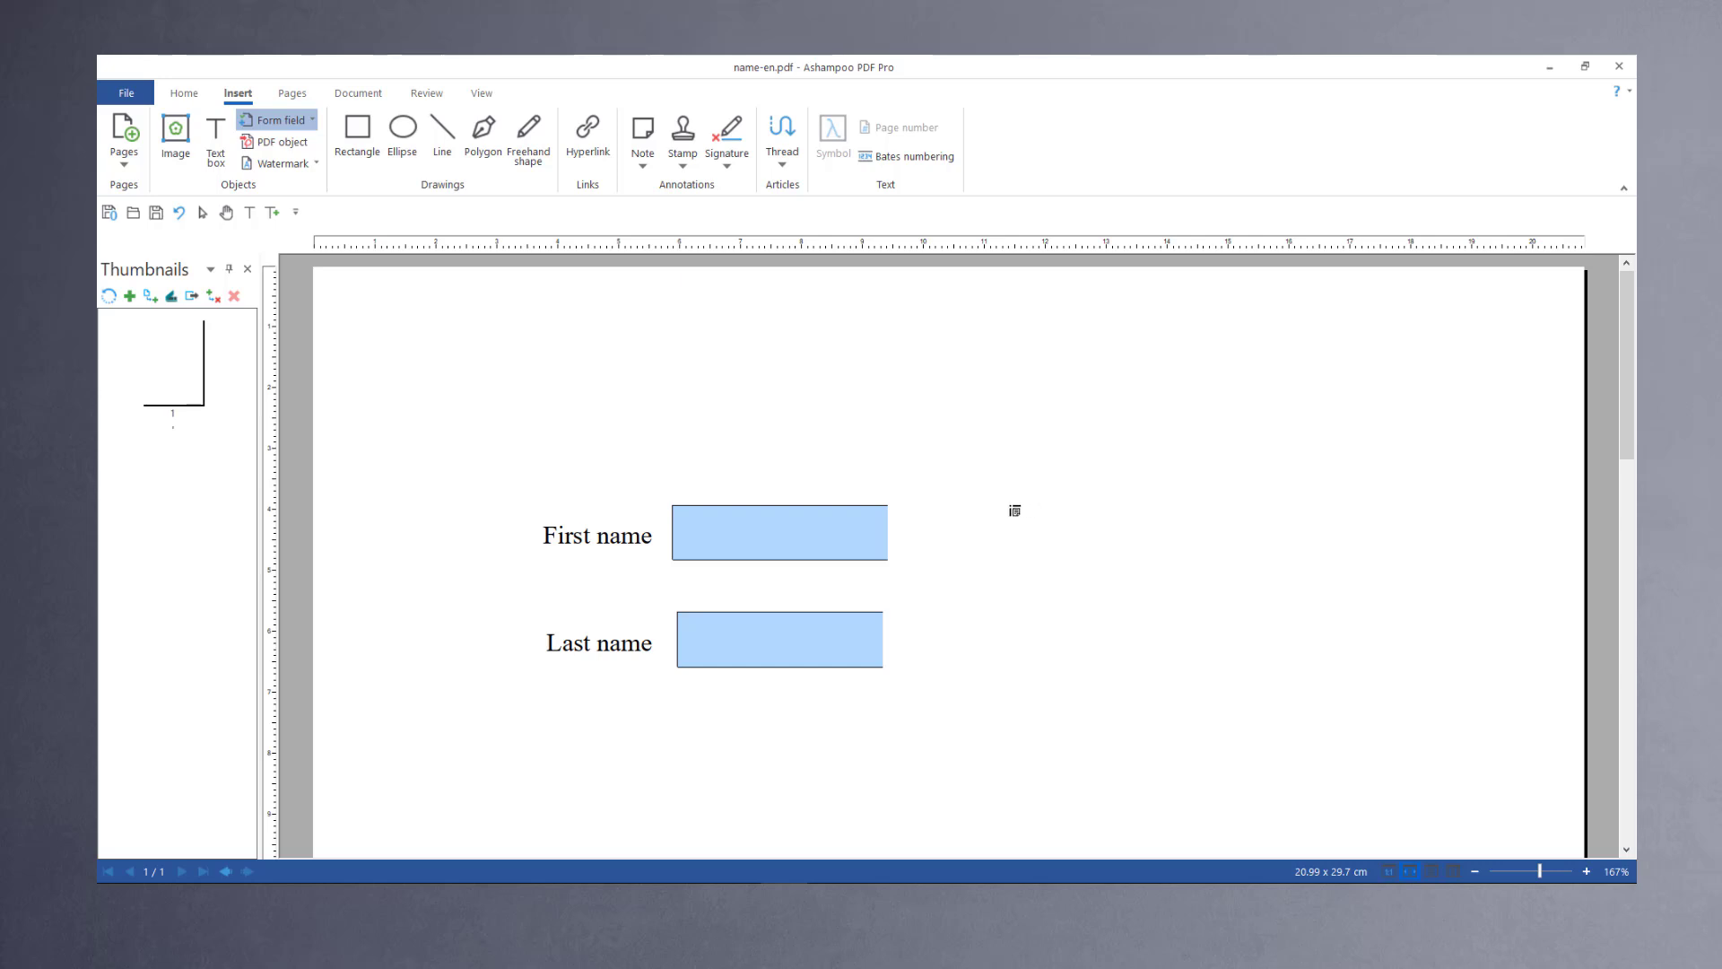
left_click_drag(1010, 504, 1059, 555)
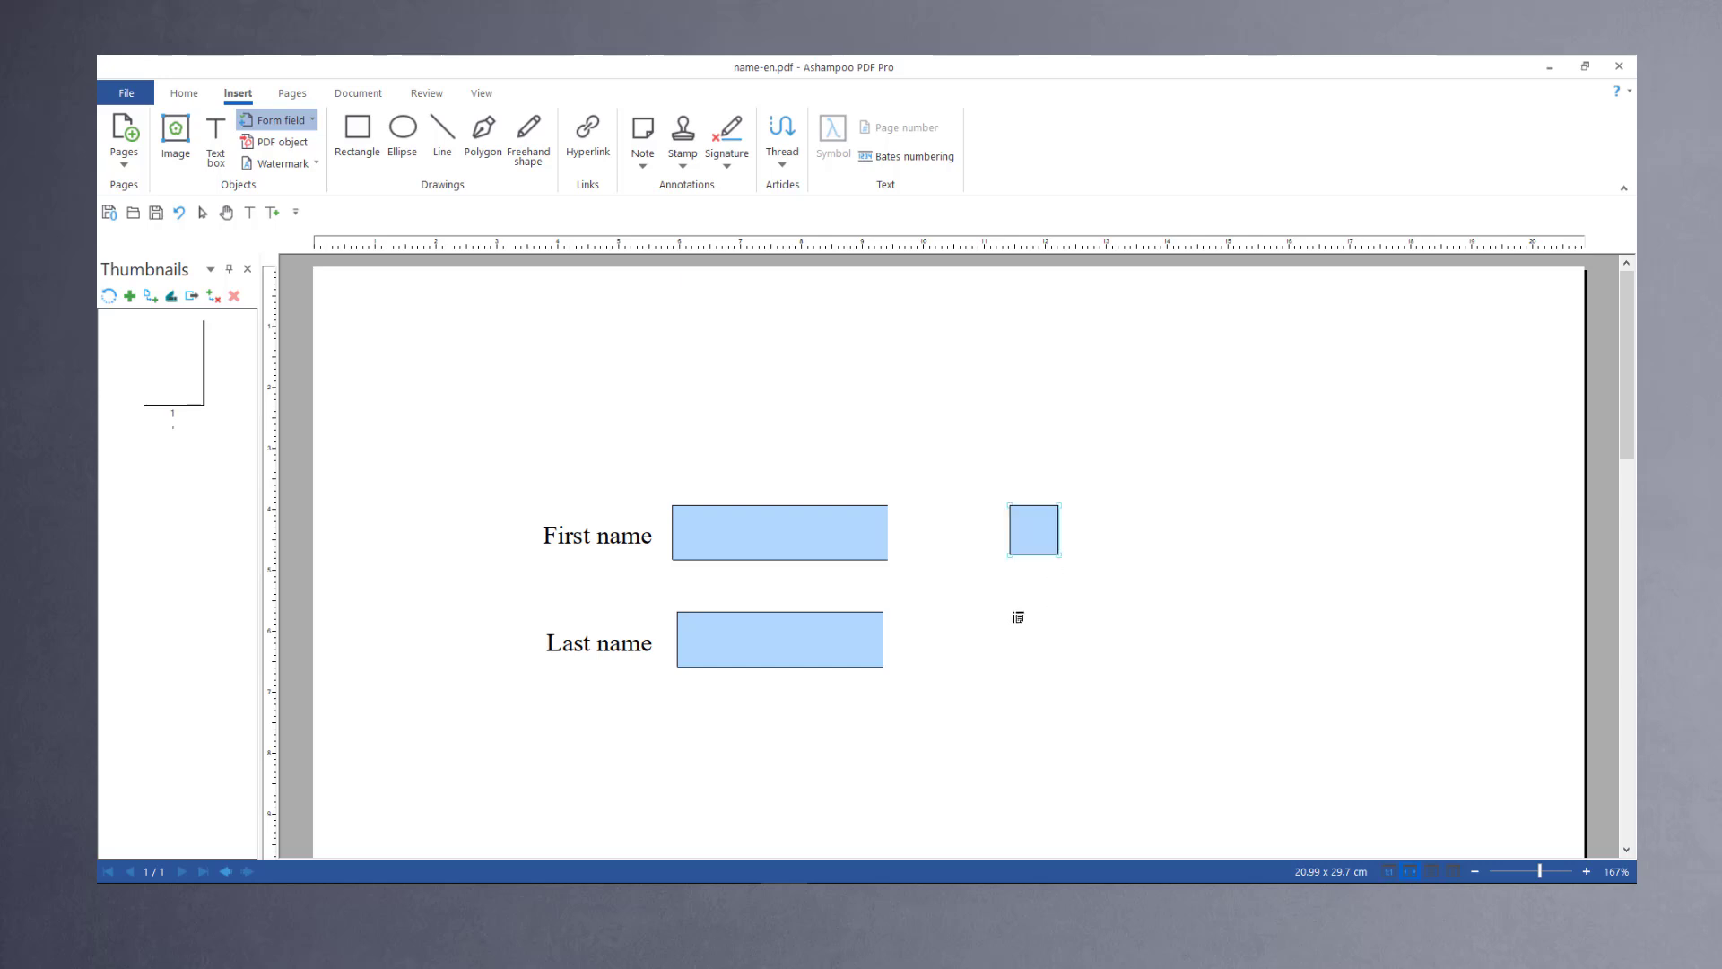
left_click_drag(1014, 613, 1059, 659)
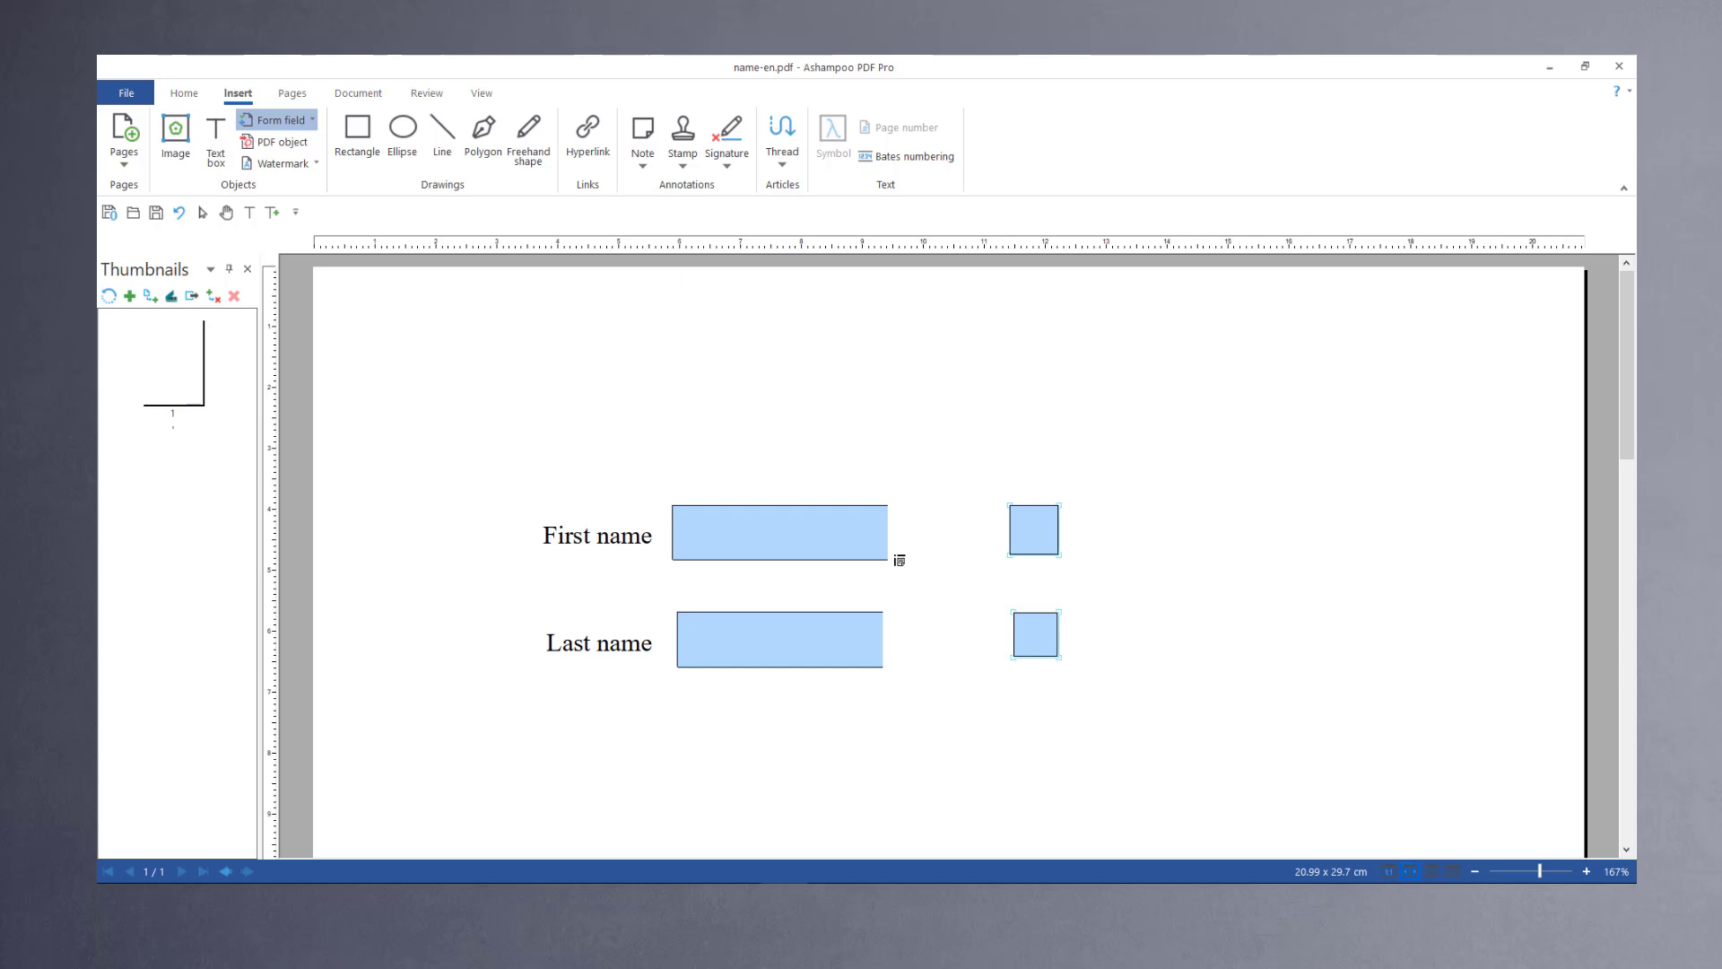
Step: Save the form document as name-en on the Desktop
left_click(127, 99)
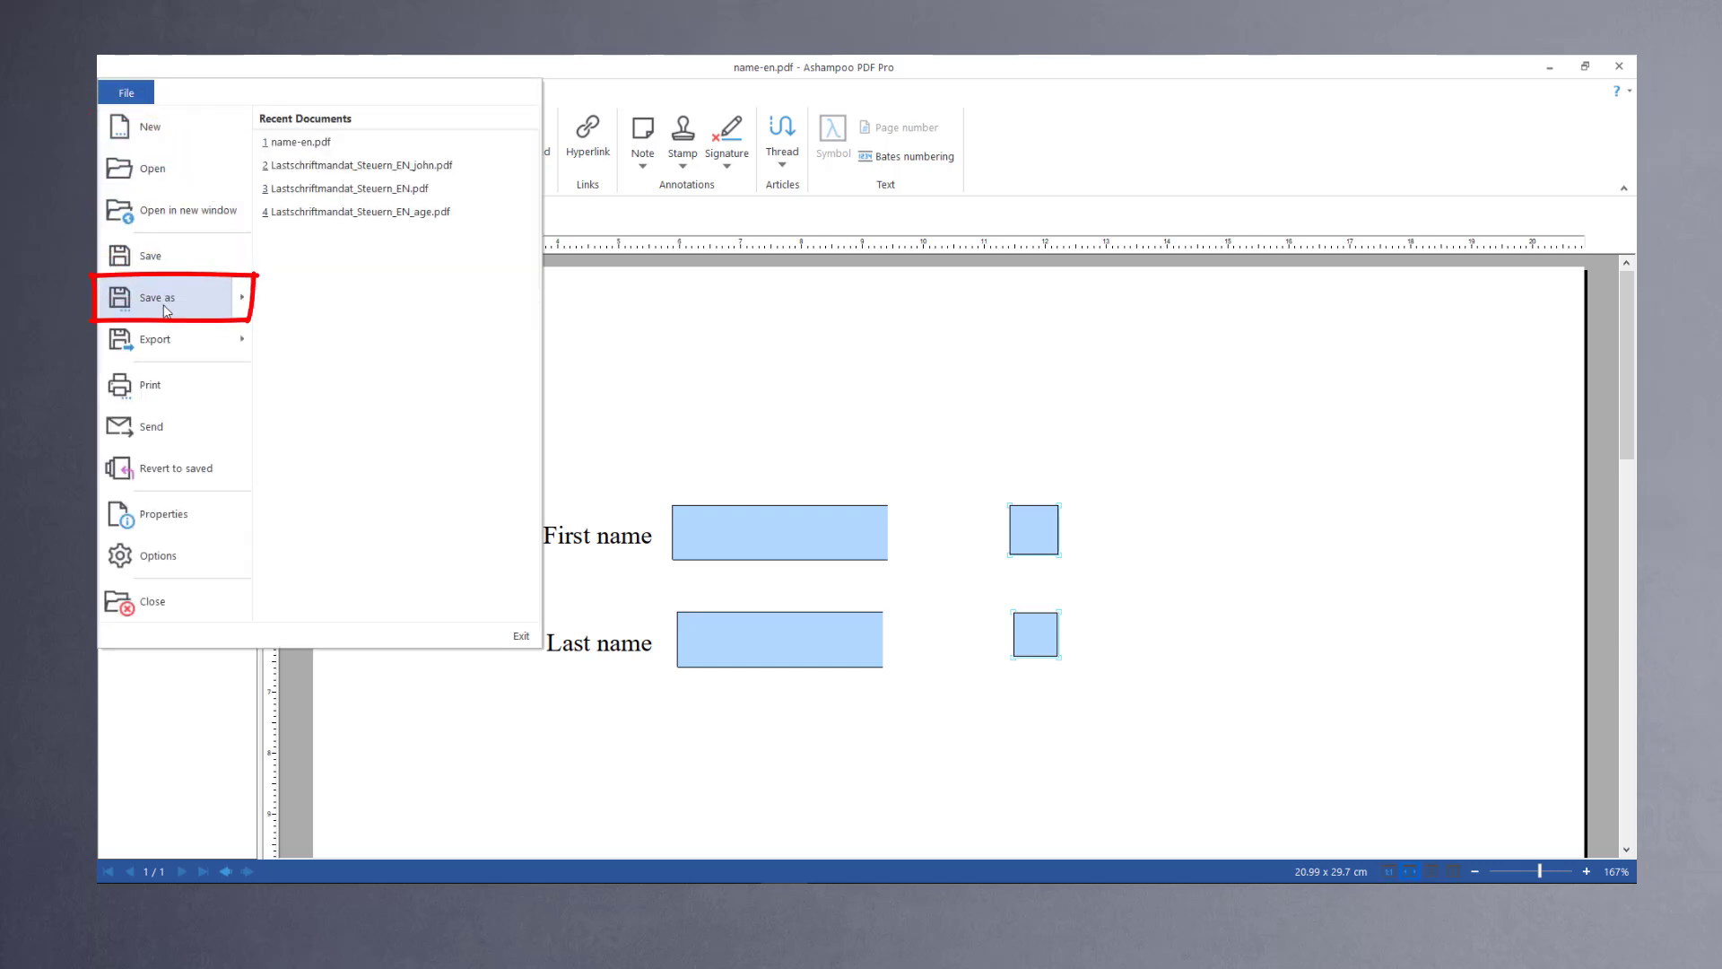
mouse_move(165, 311)
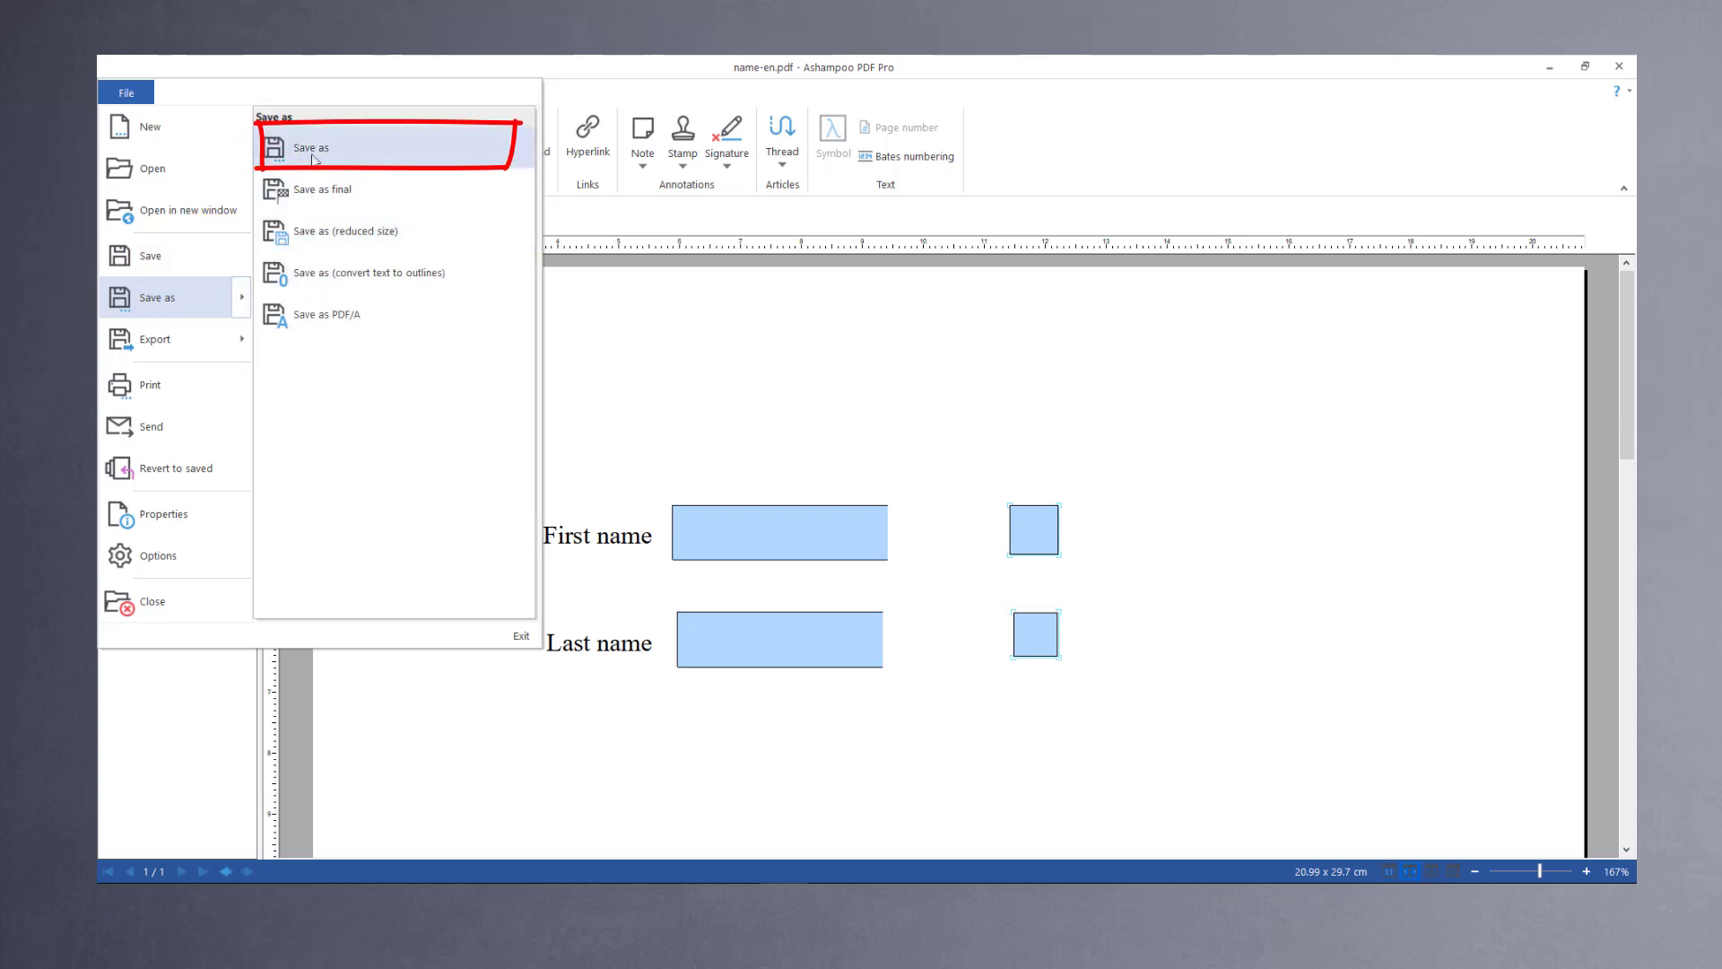
left_click(312, 156)
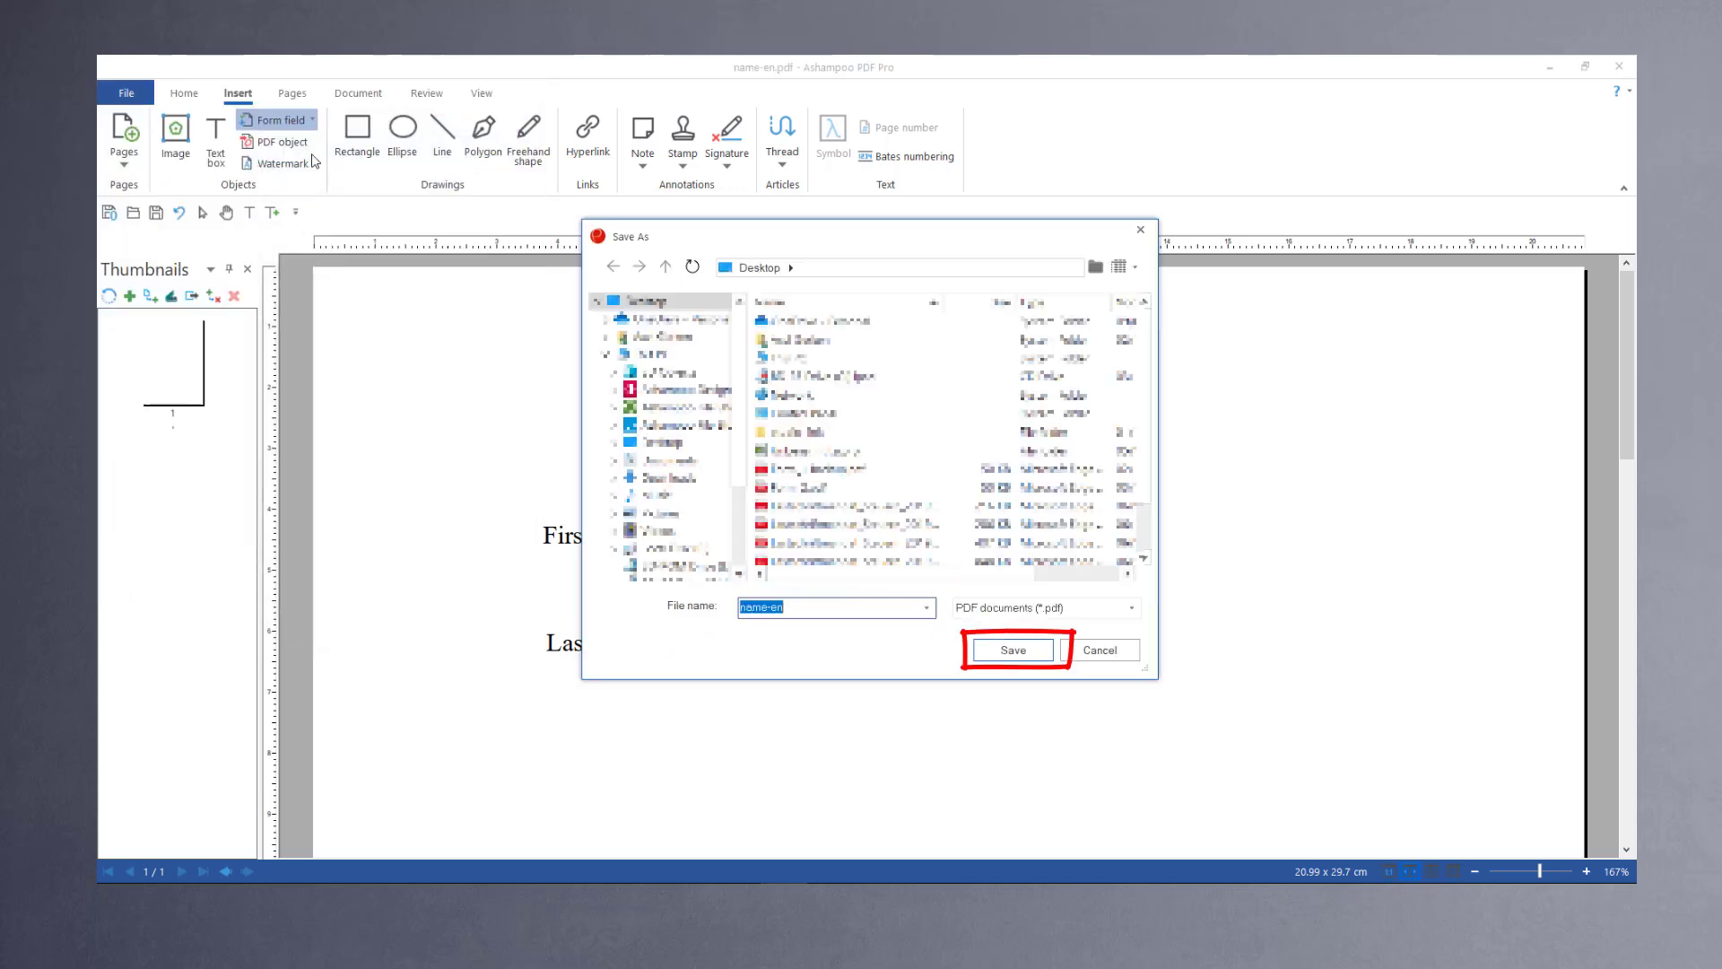
key("Return")
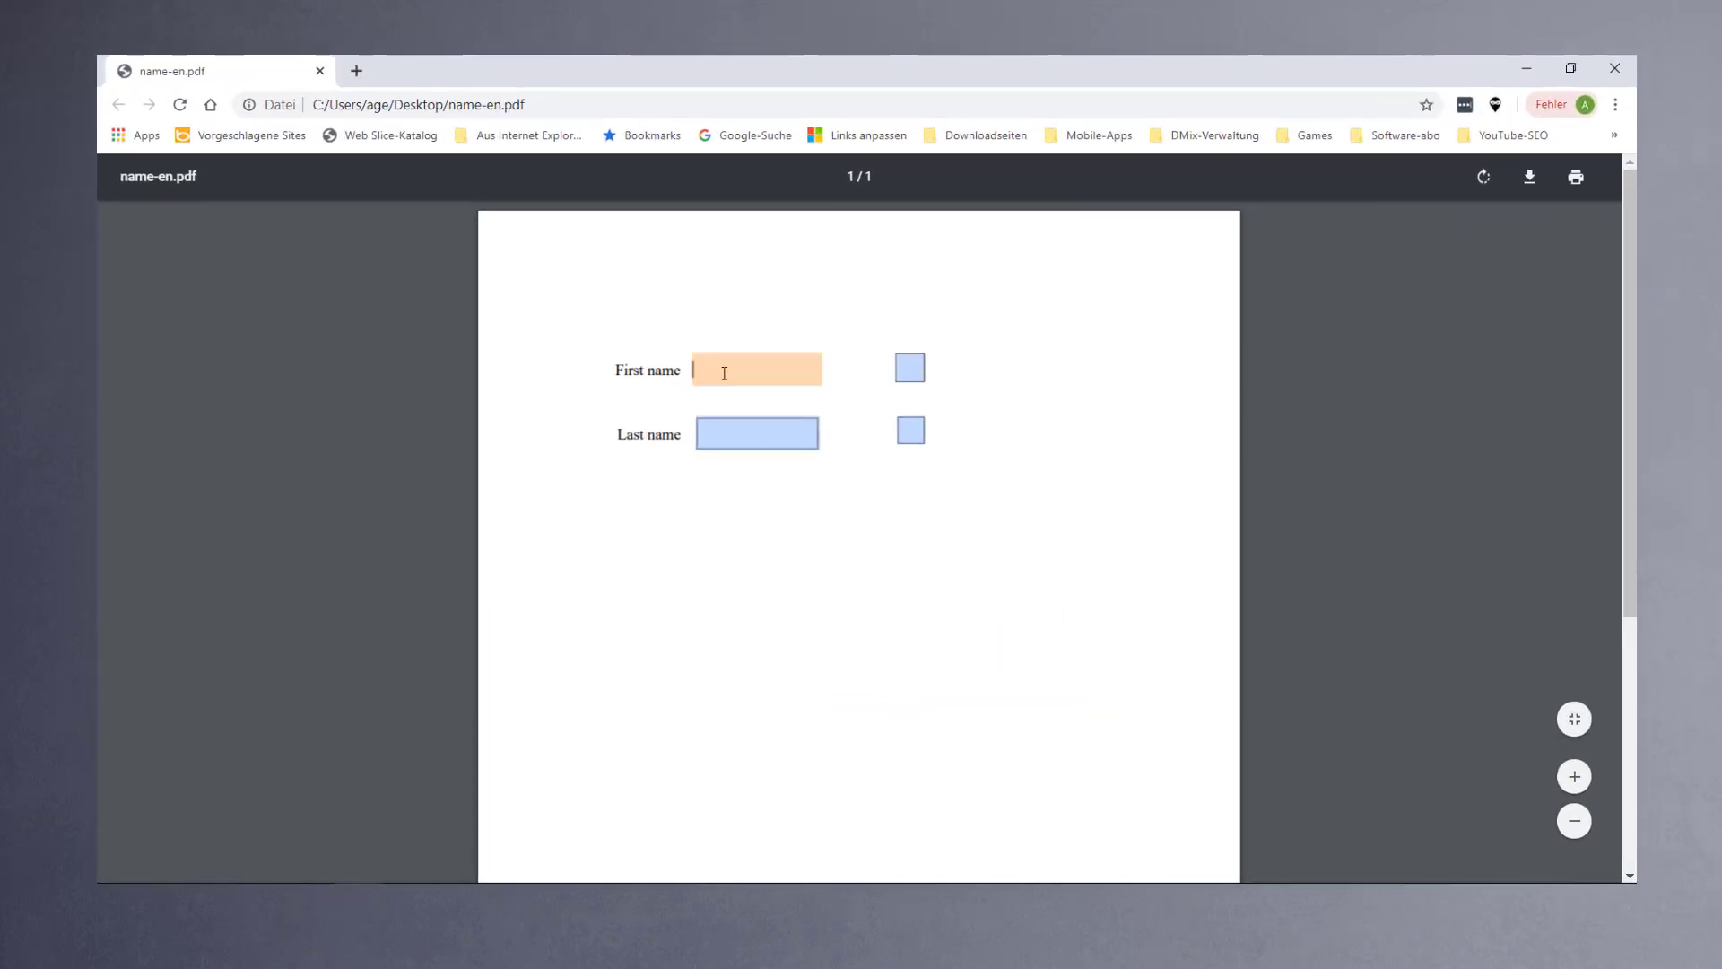
Step: In the browser, enter a first name in the PDF's First name field
type("Jo")
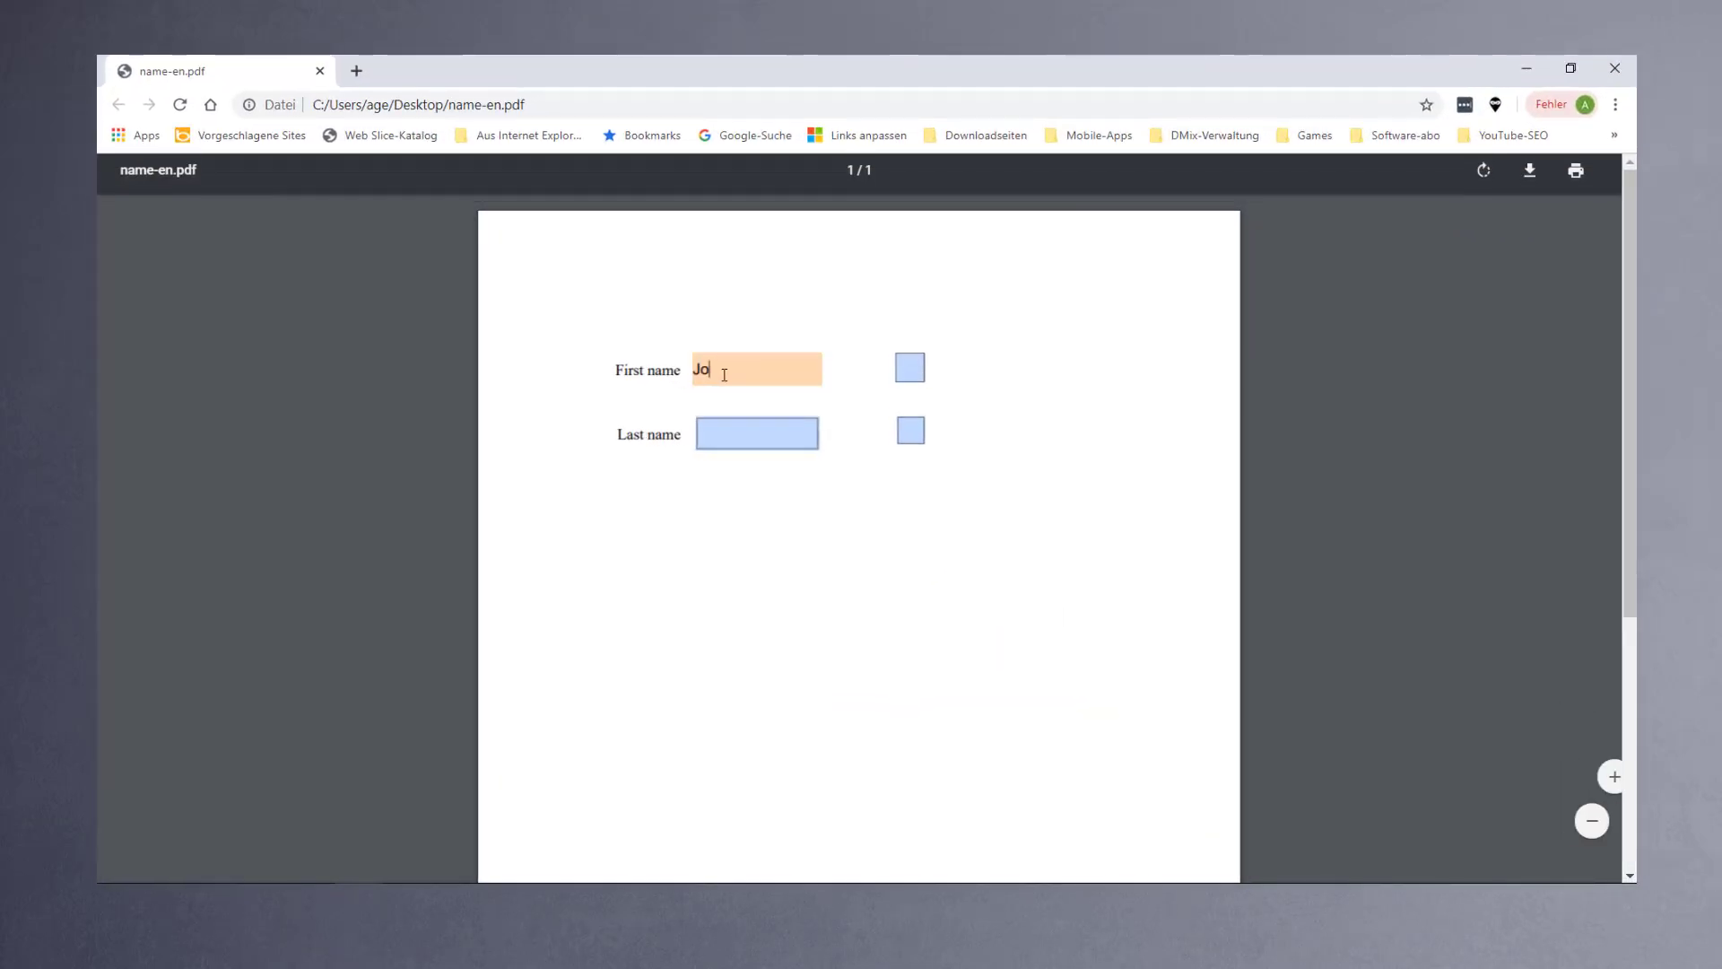
type("hn")
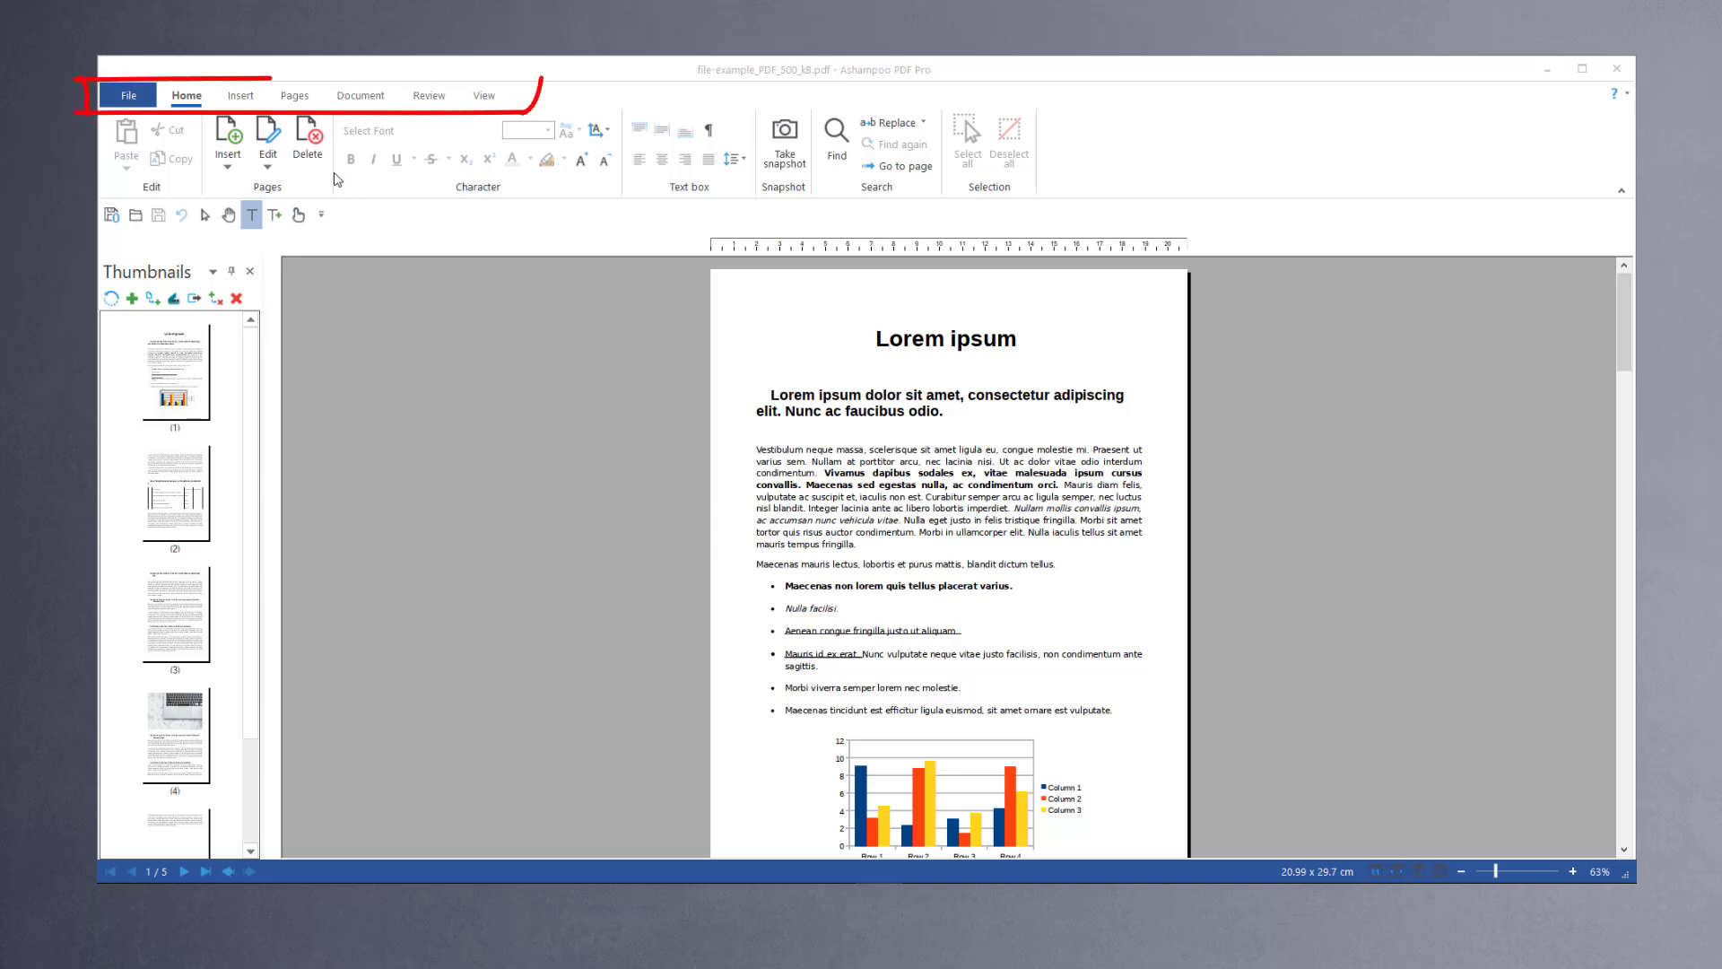
Step: Move page 1 to after the last page of the document with Re-order
left_click(300, 97)
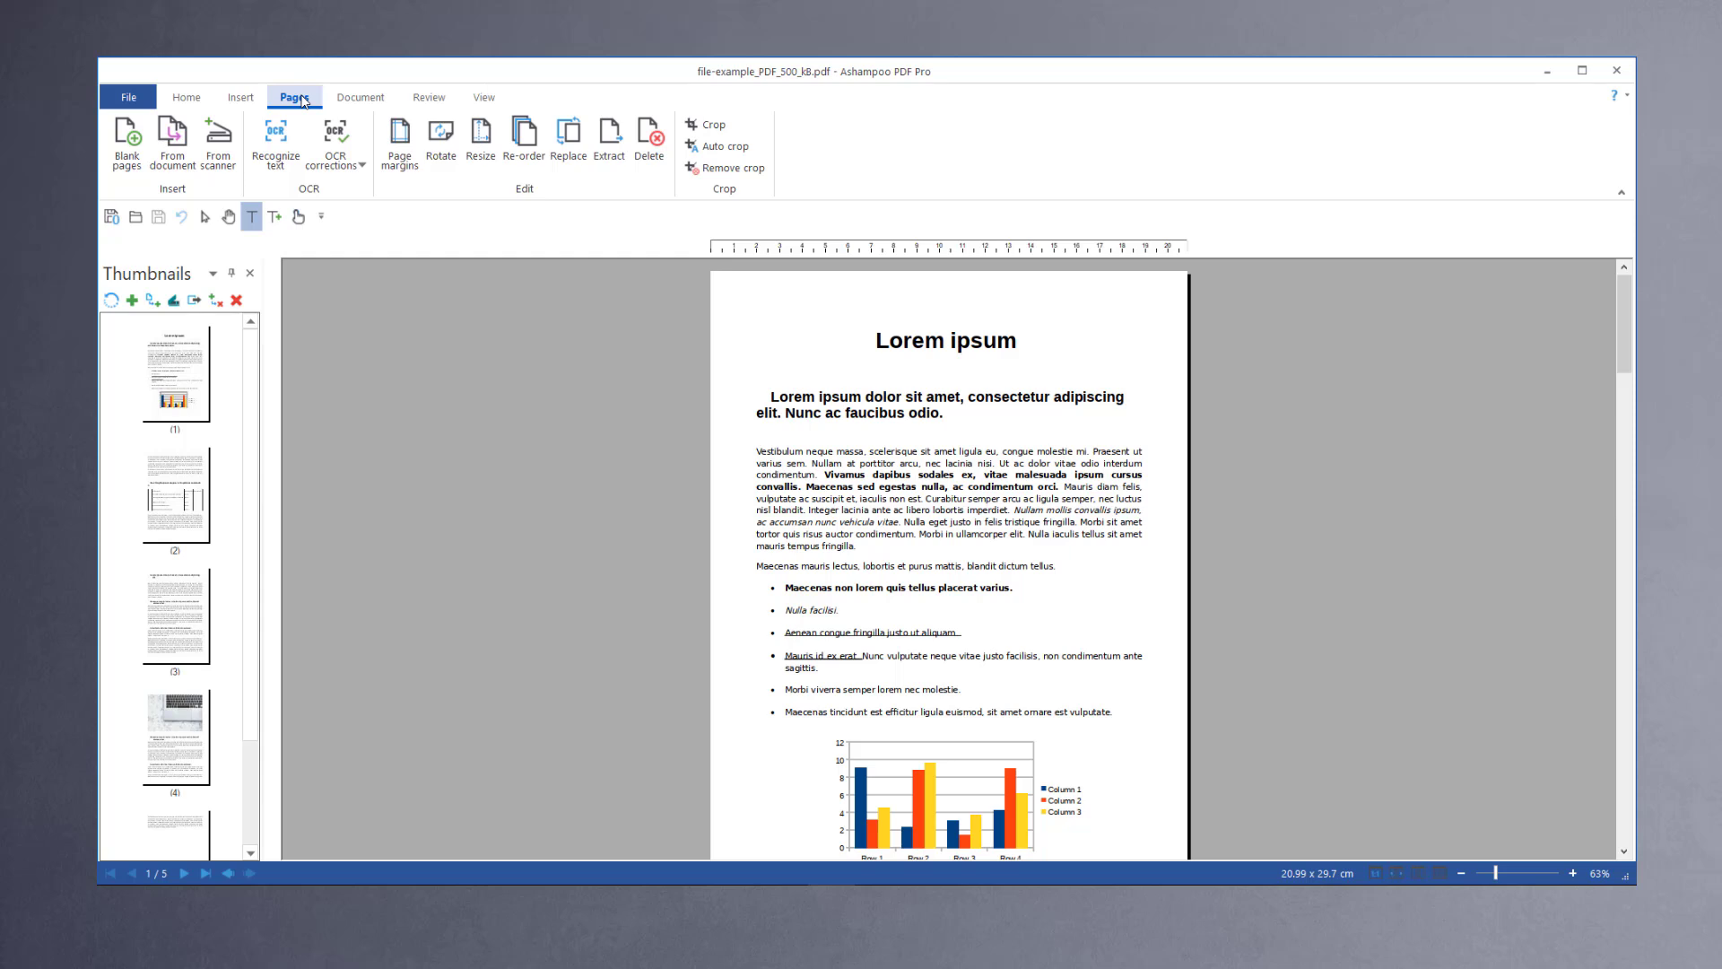
left_click(522, 143)
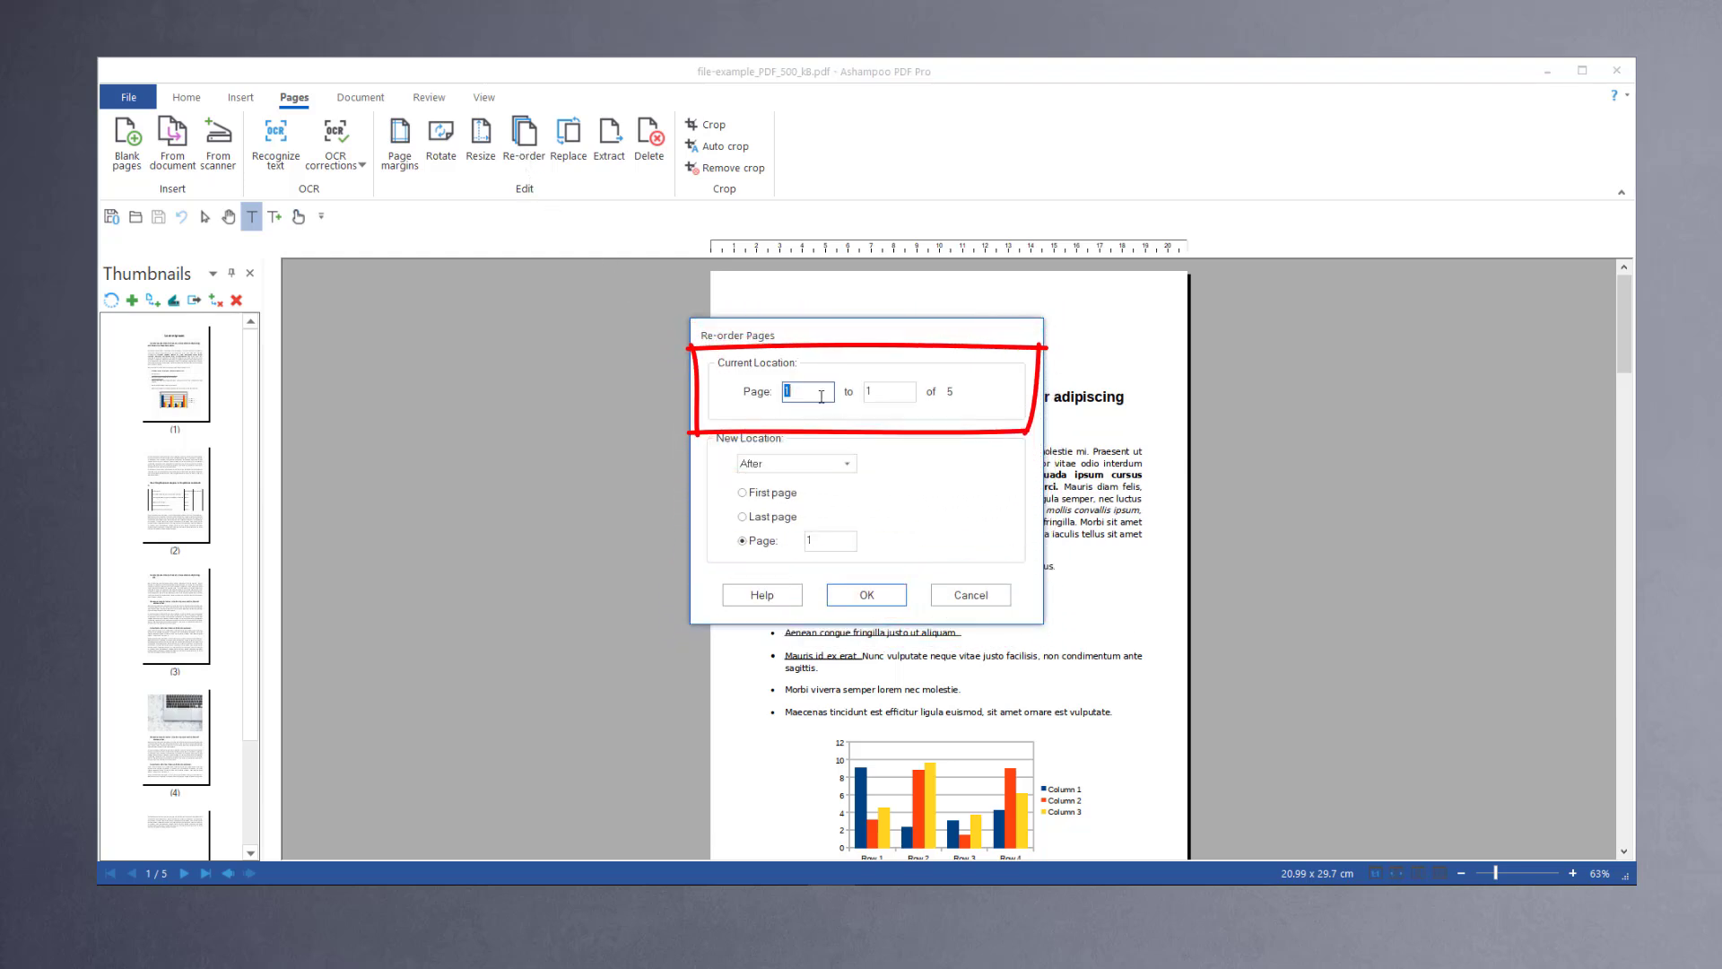
left_click(764, 518)
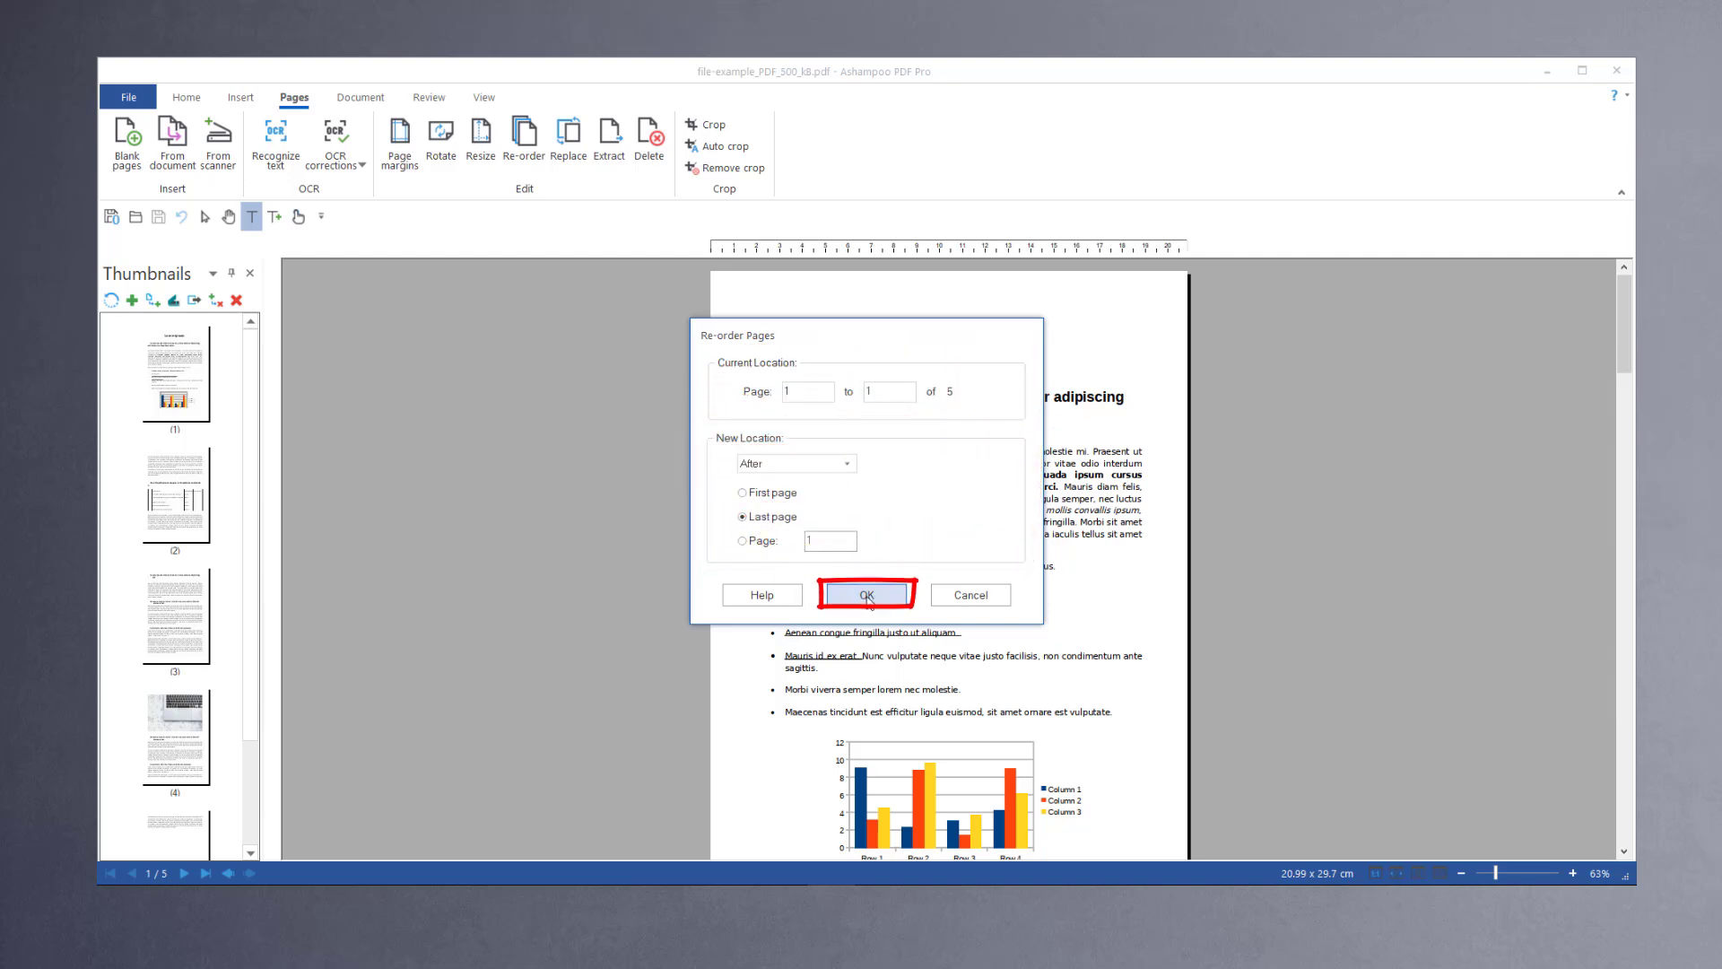
left_click(866, 595)
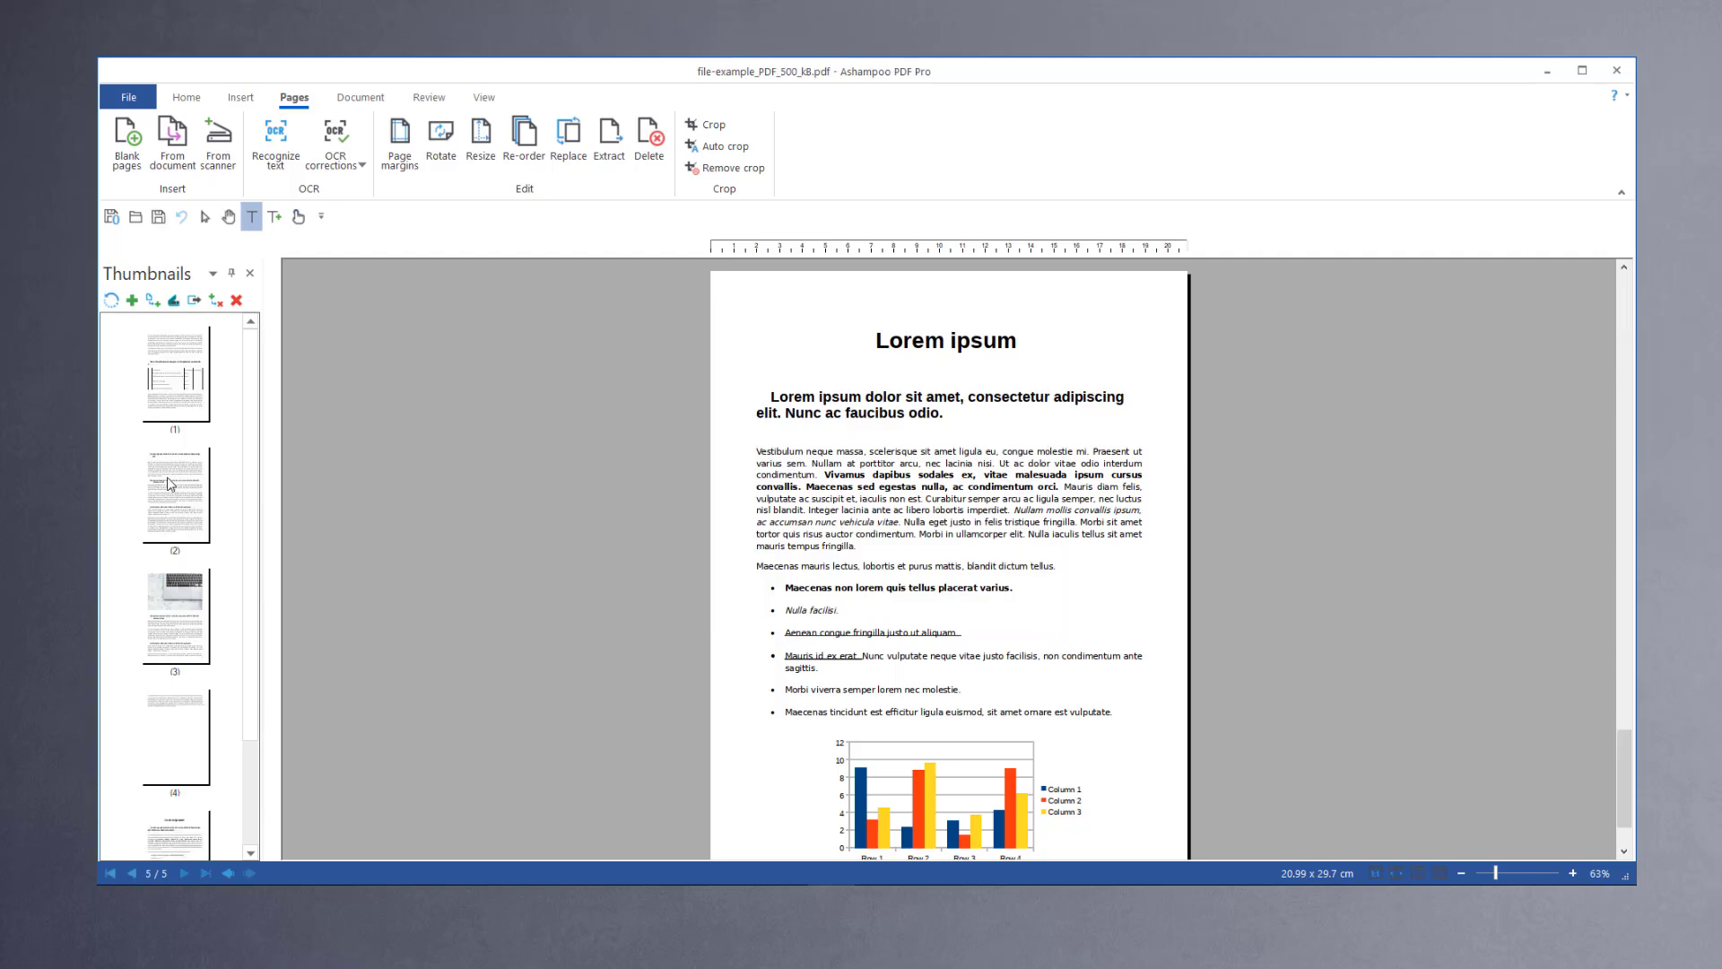
Step: Examine the reordered pages at the end of the thumbnail list
scroll(219, 538, "down", 2)
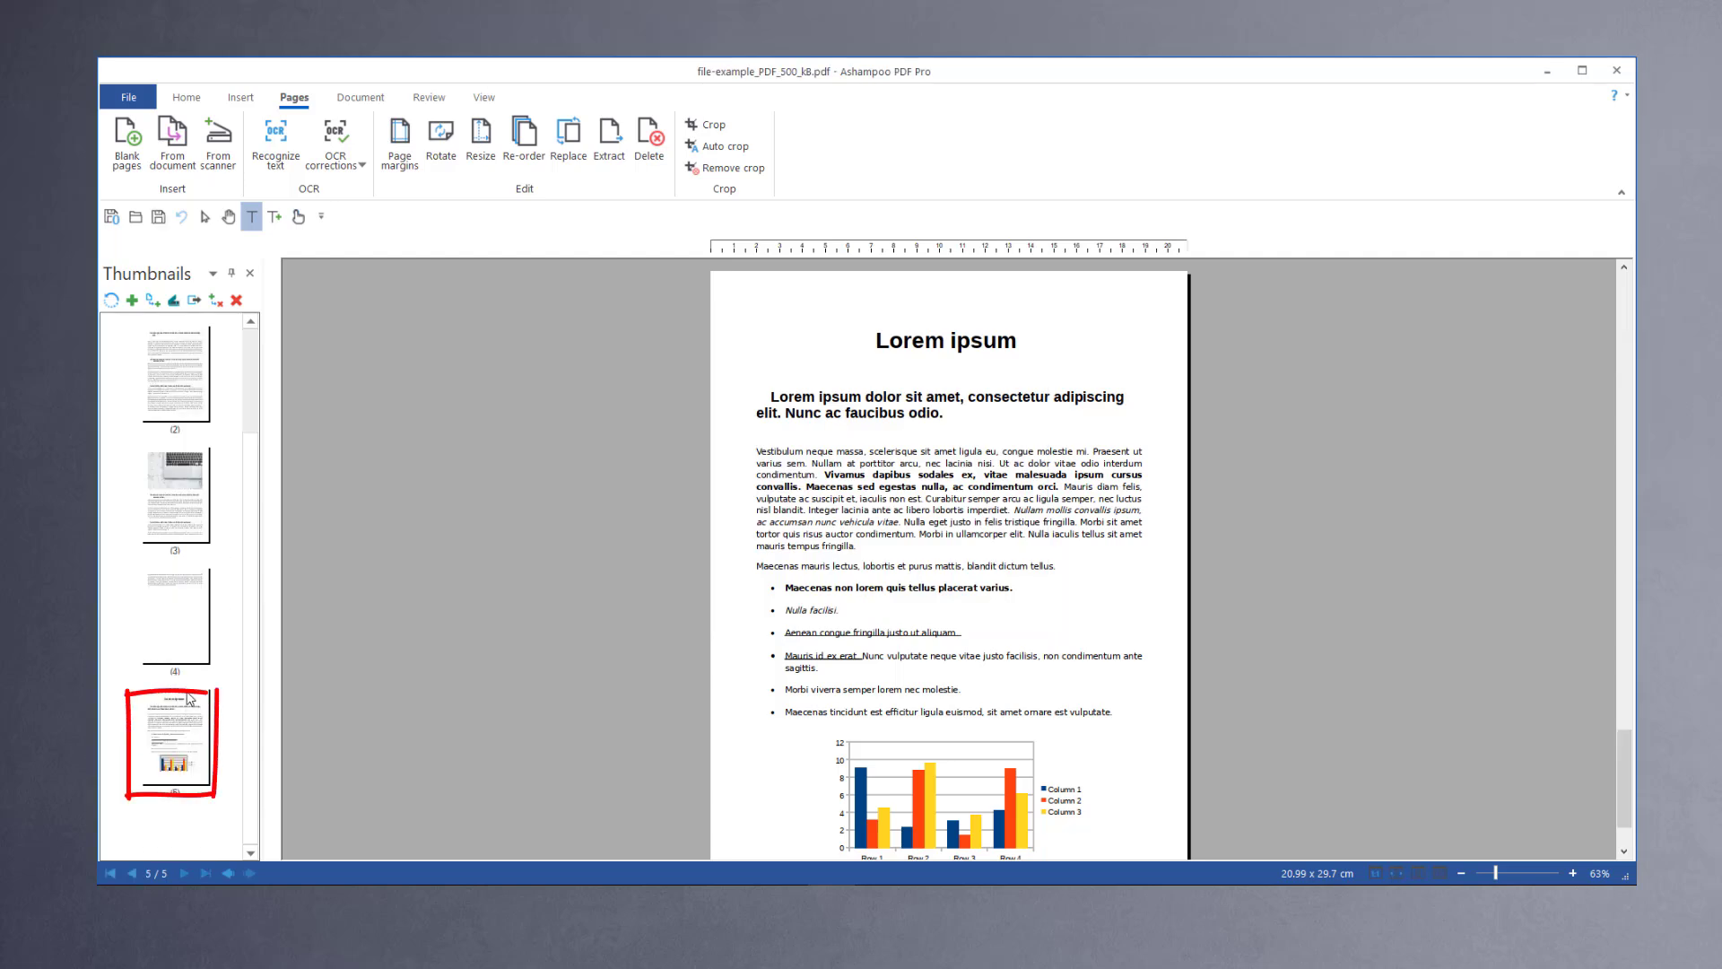
left_click(188, 650)
left_click(187, 736)
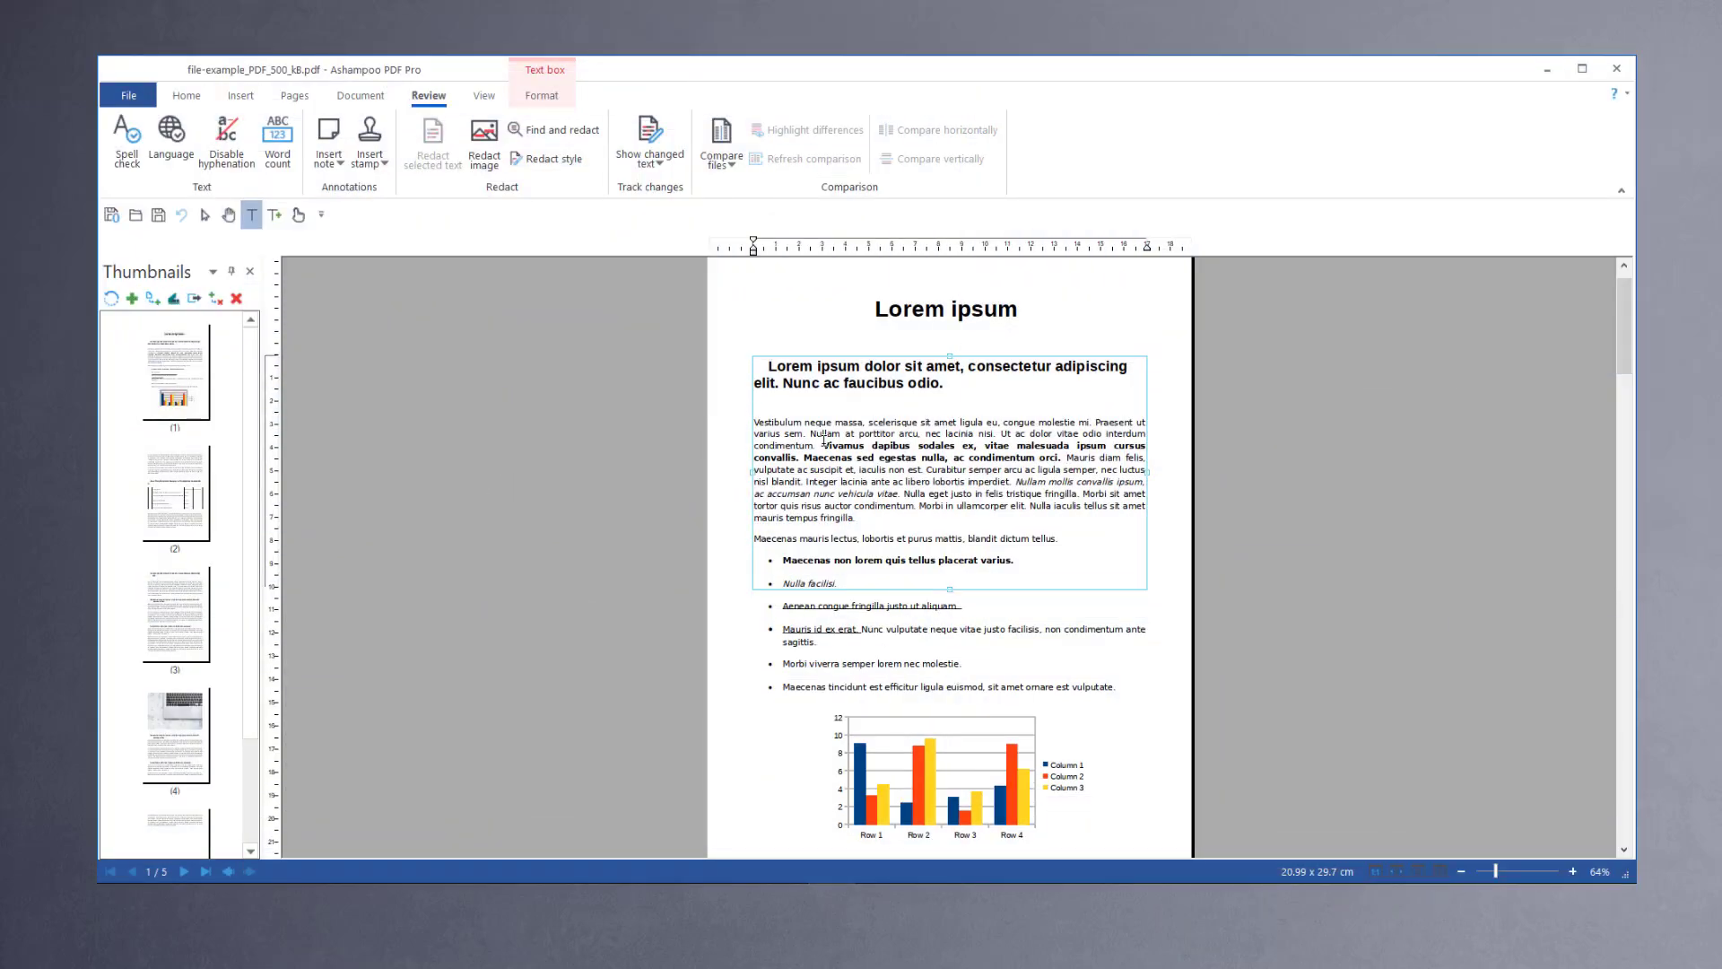
Step: Redact the bold sentence in the first paragraph and the word "Maecenas" in the first bullet point
left_click_drag(824, 433, 1059, 456)
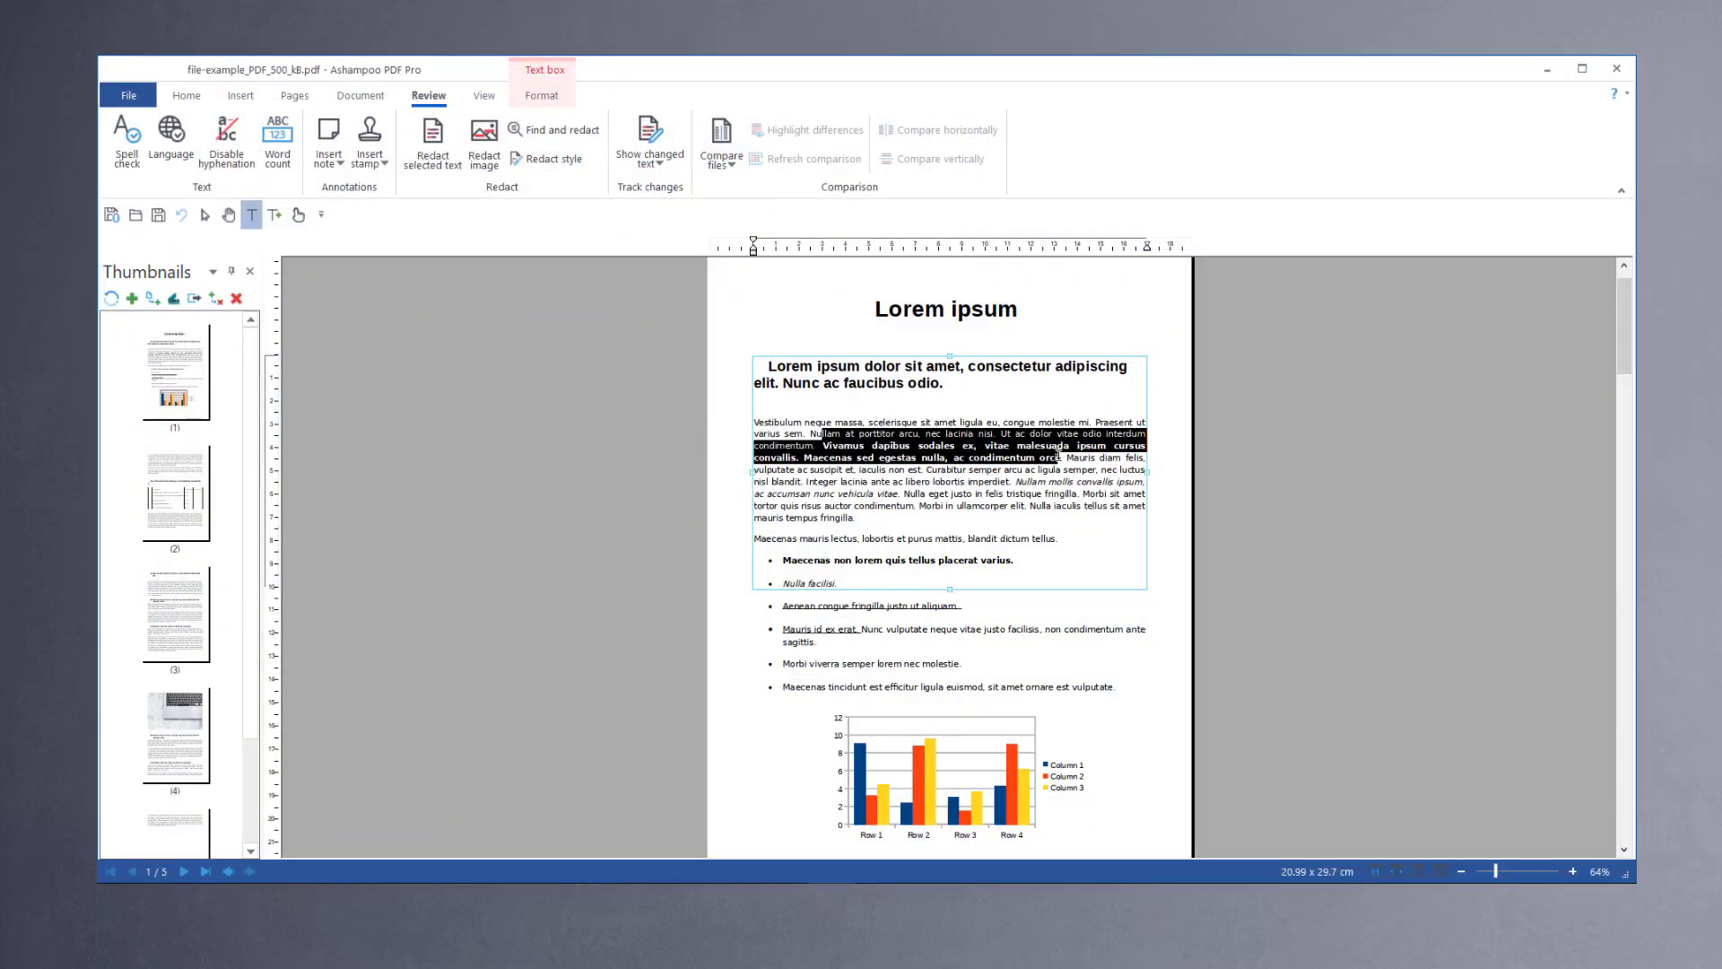
key("ctrl+r")
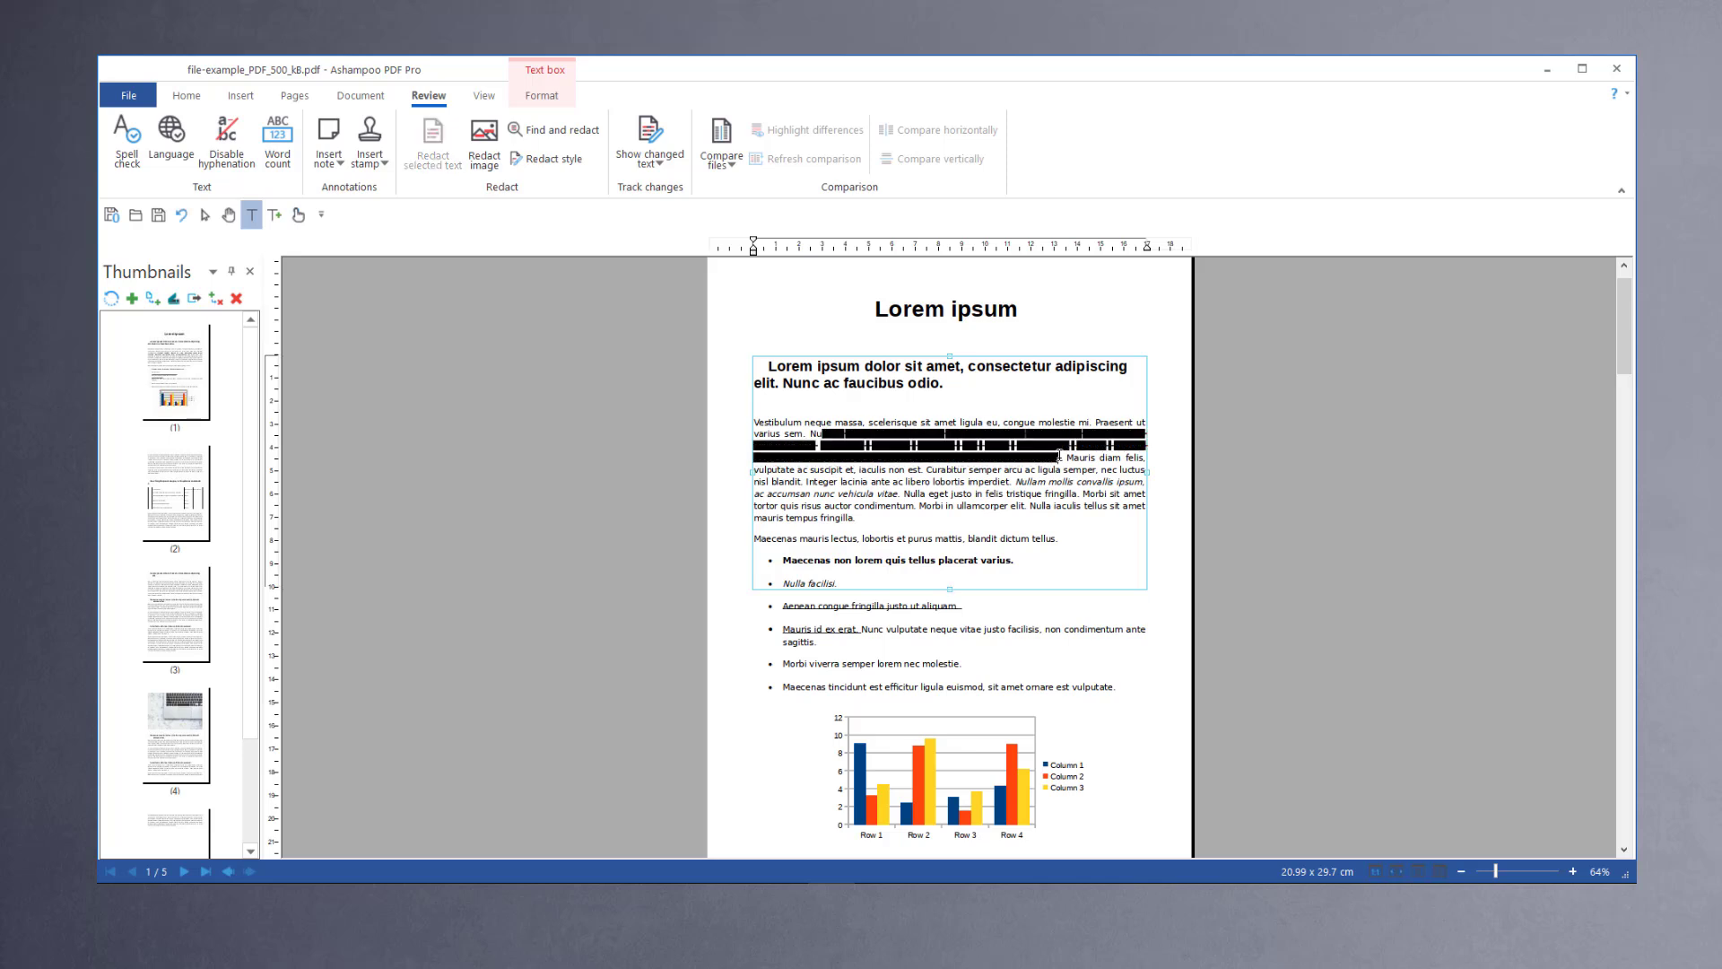
double_click(793, 558)
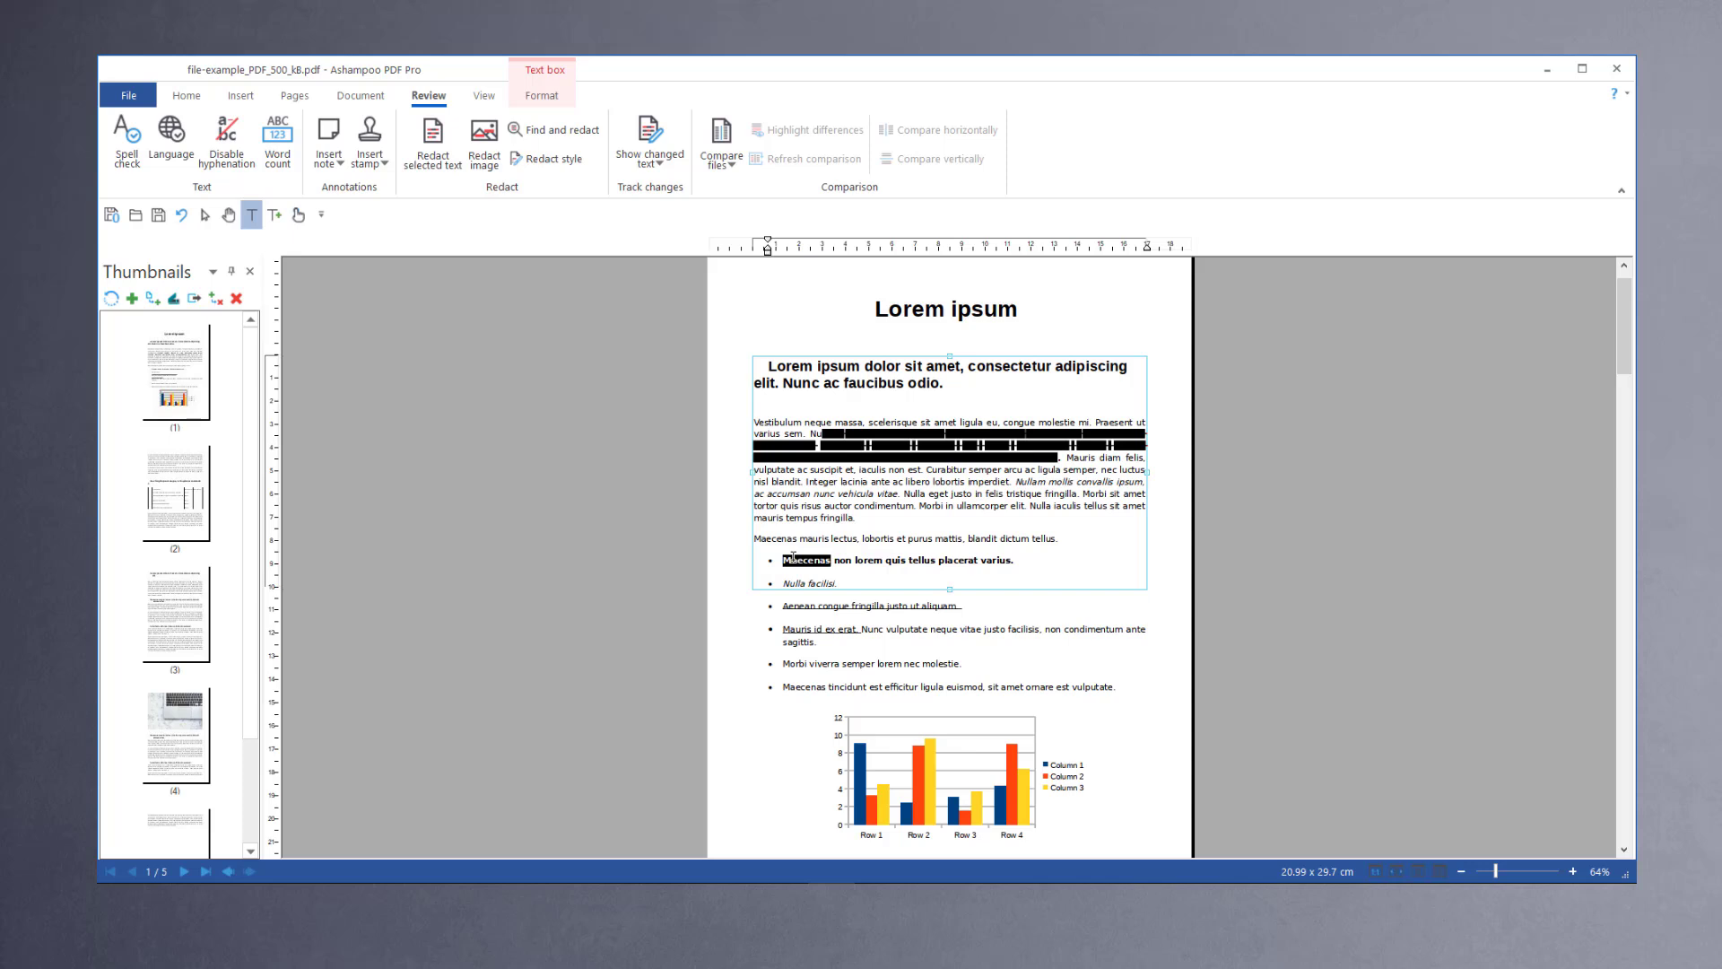
key("ctrl+r")
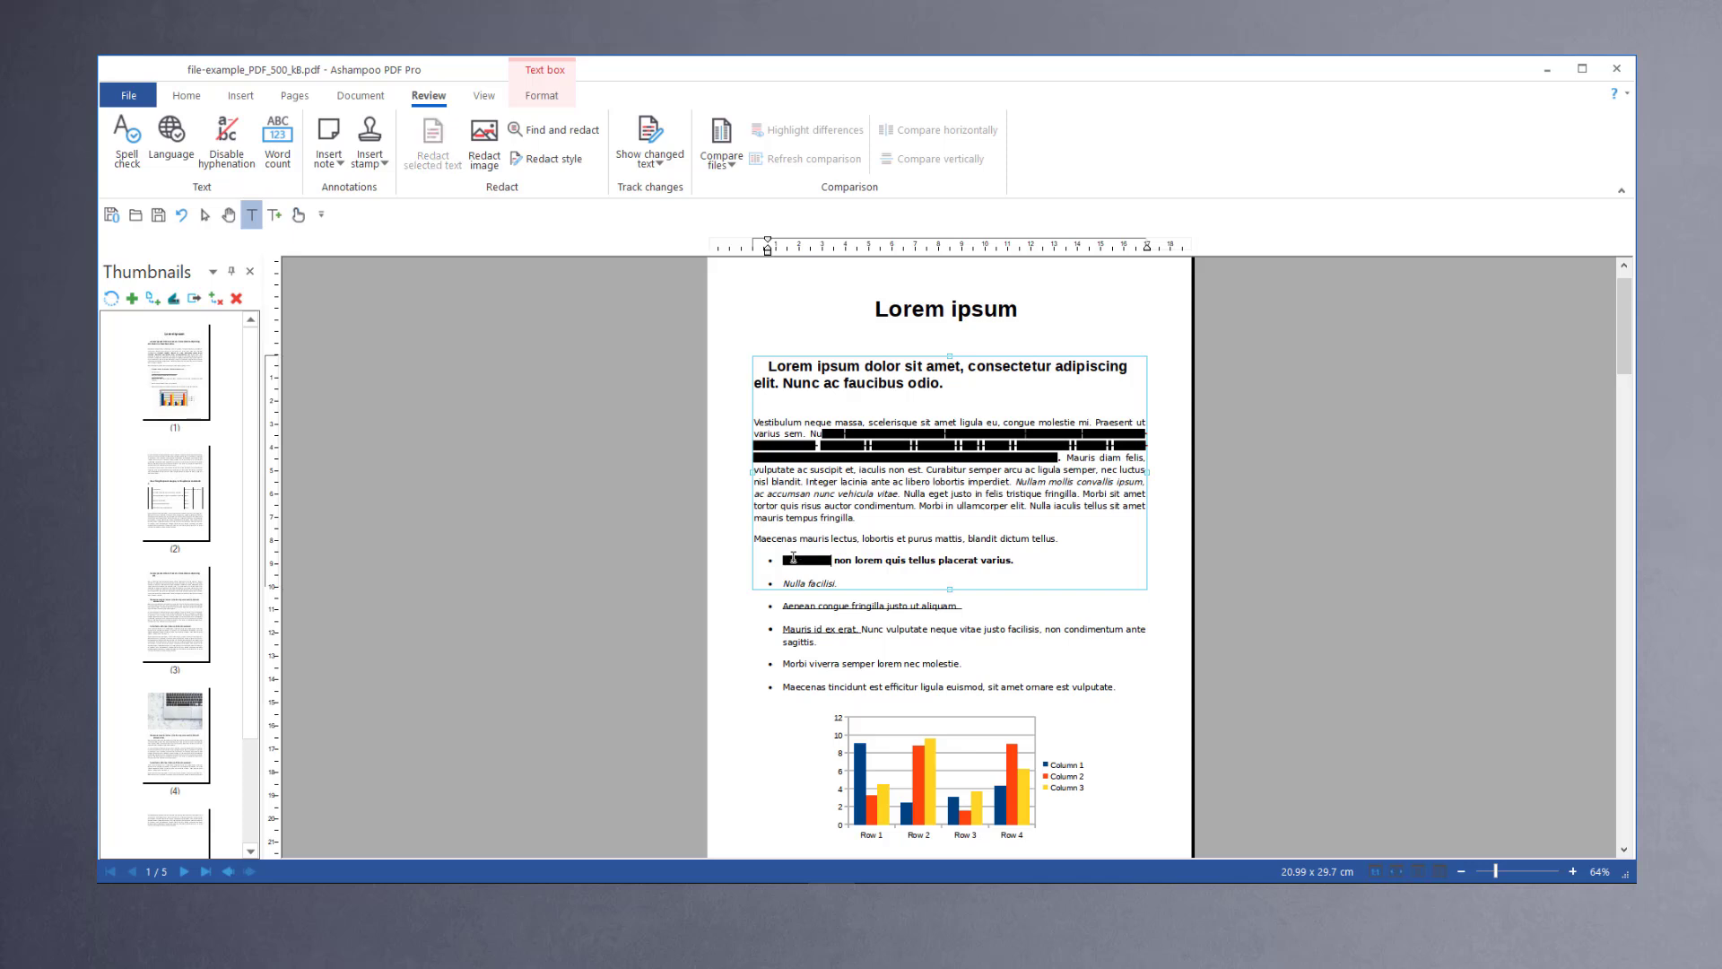
Step: Redact the second paragraph at the top of page 2
scroll(899, 584, "down", 5)
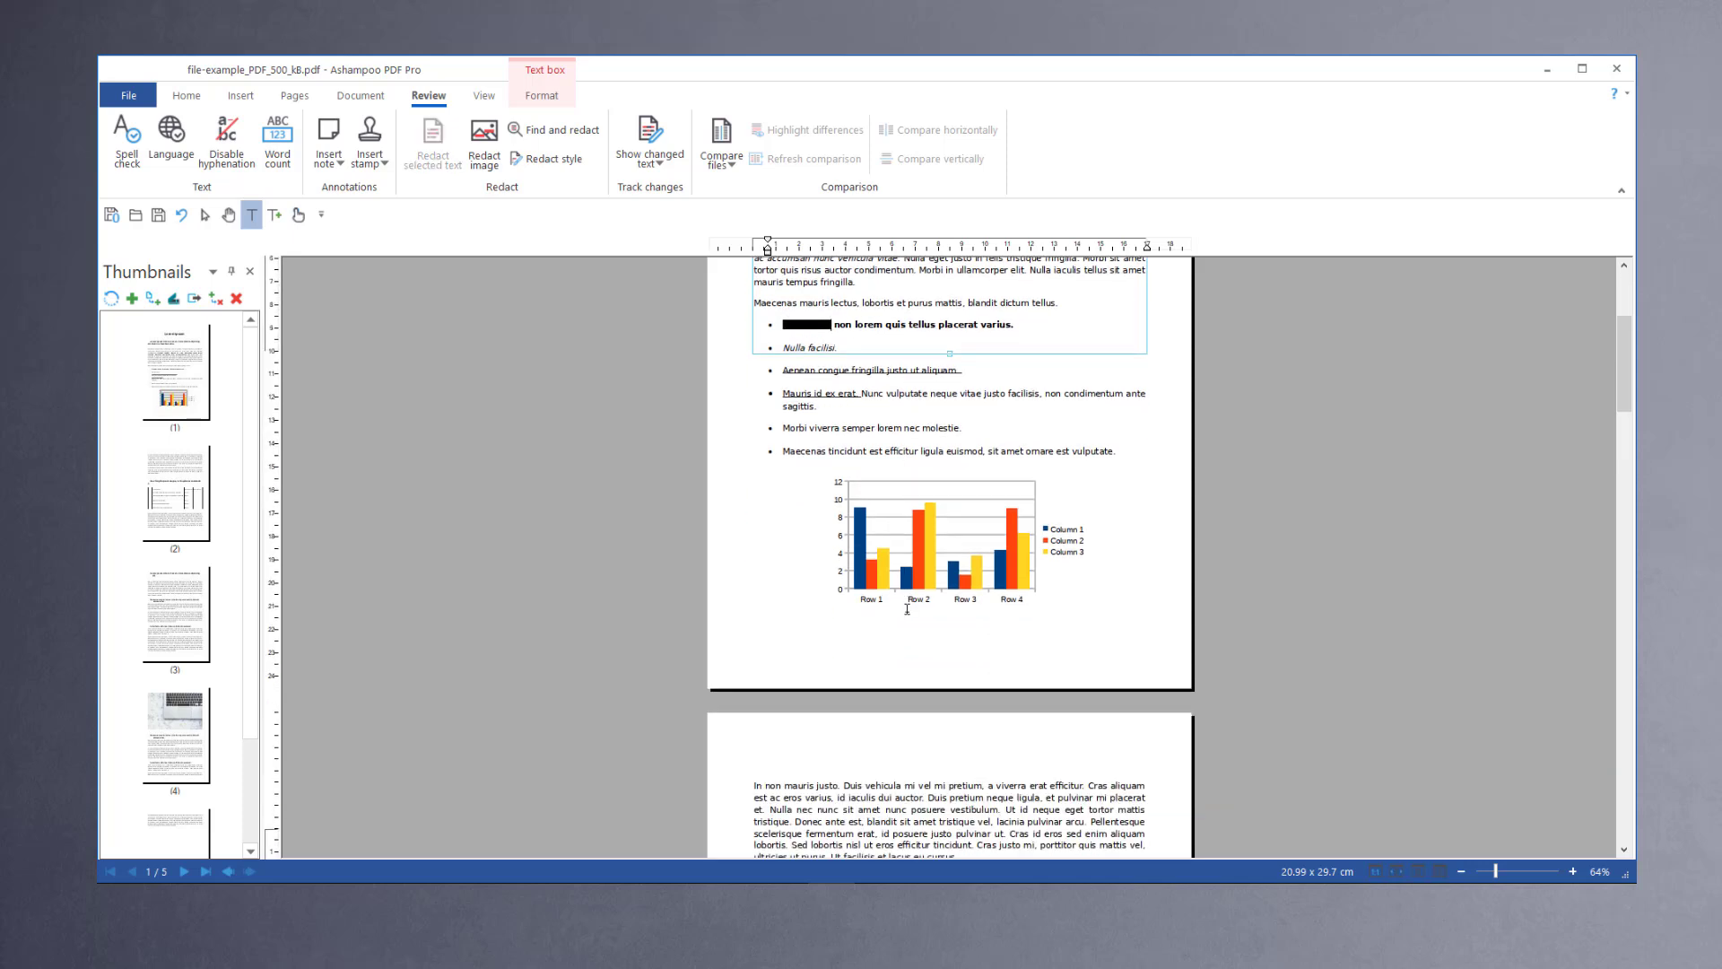
scroll(931, 648, "down", 3)
scroll(930, 647, "down", 3)
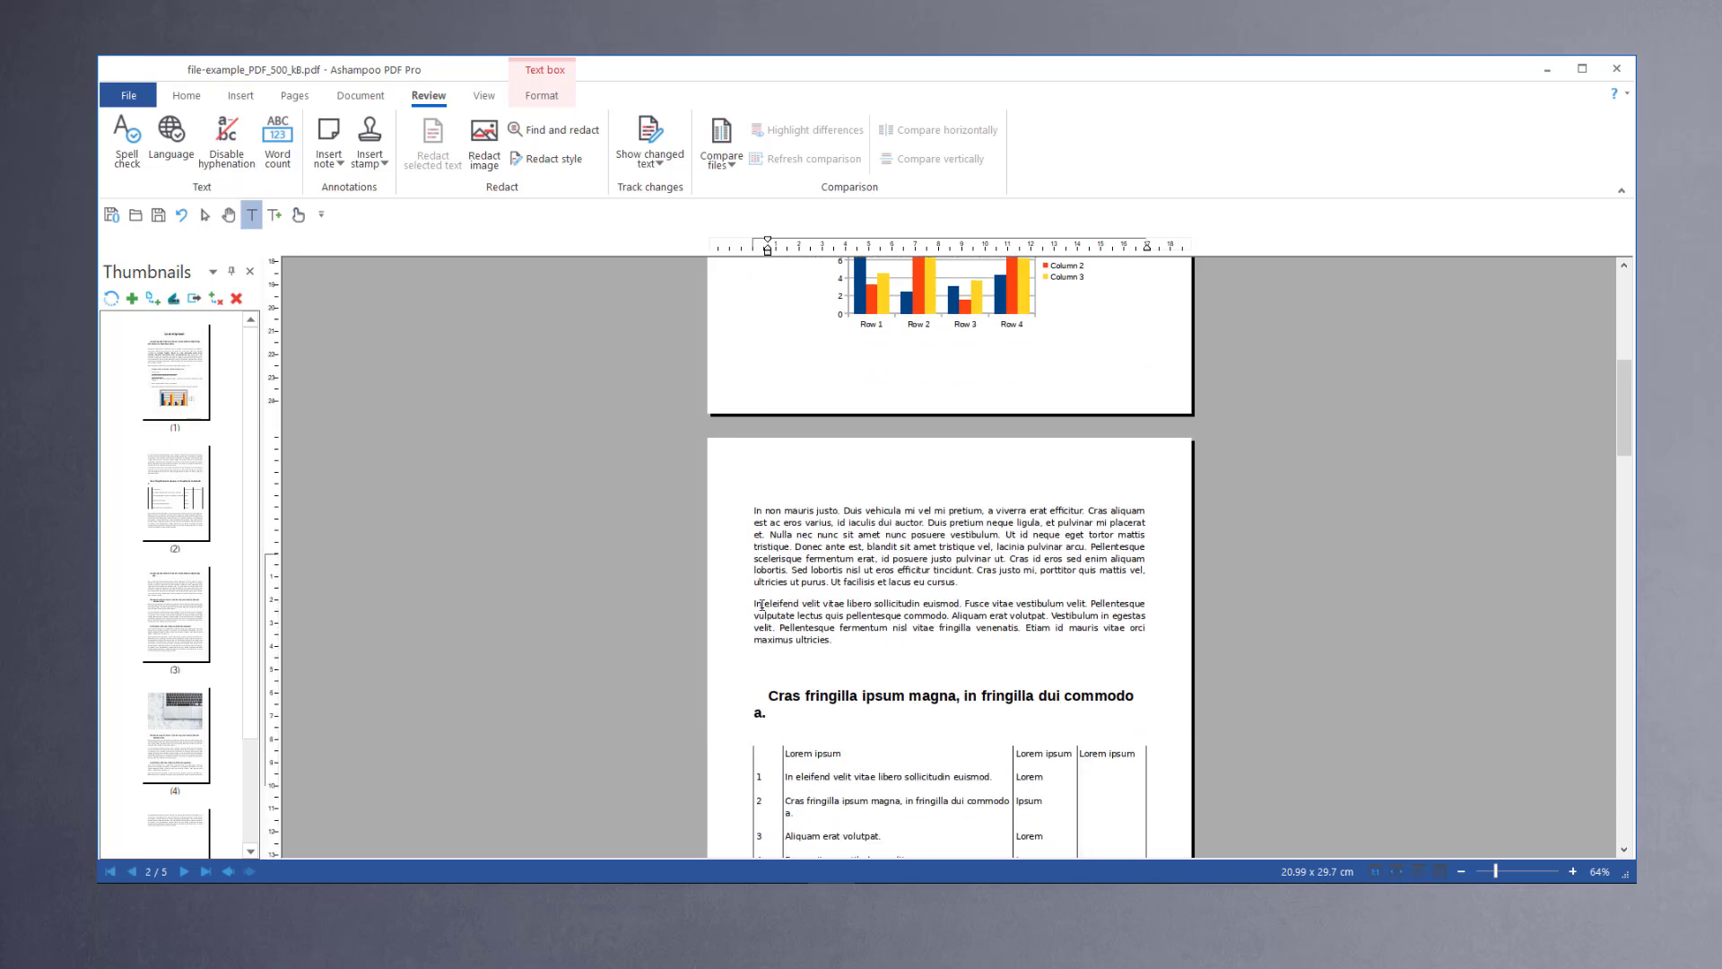
left_click(761, 605)
left_click_drag(756, 604, 859, 646)
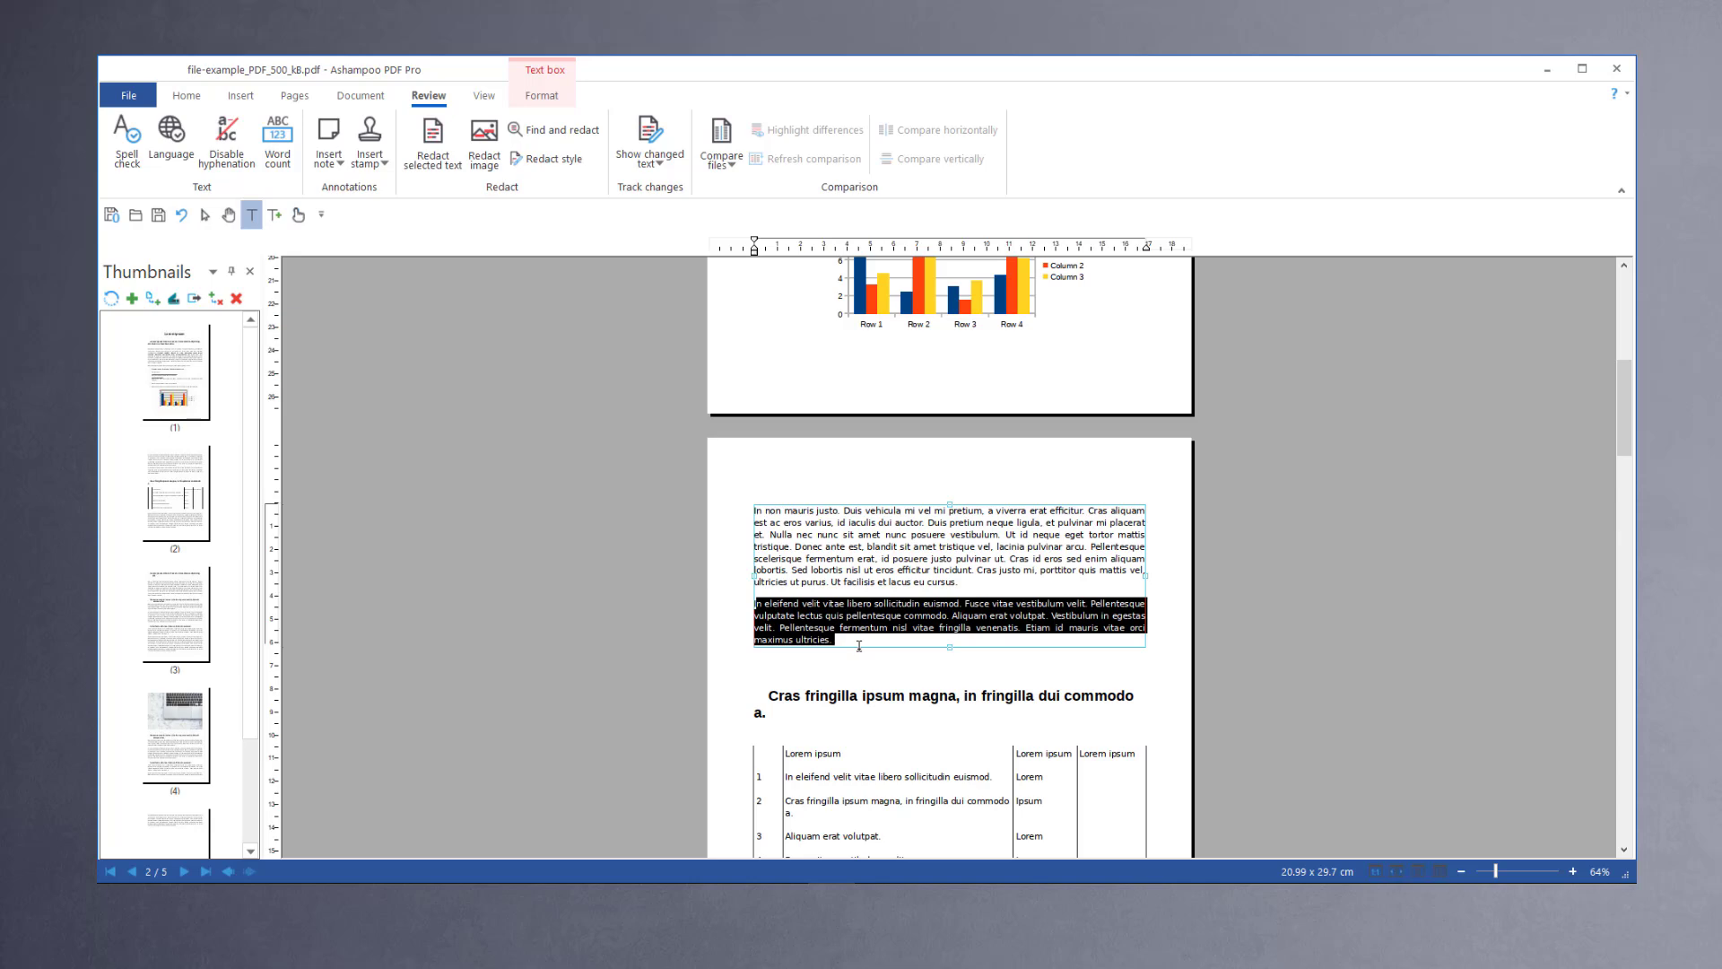
key("ctrl+r")
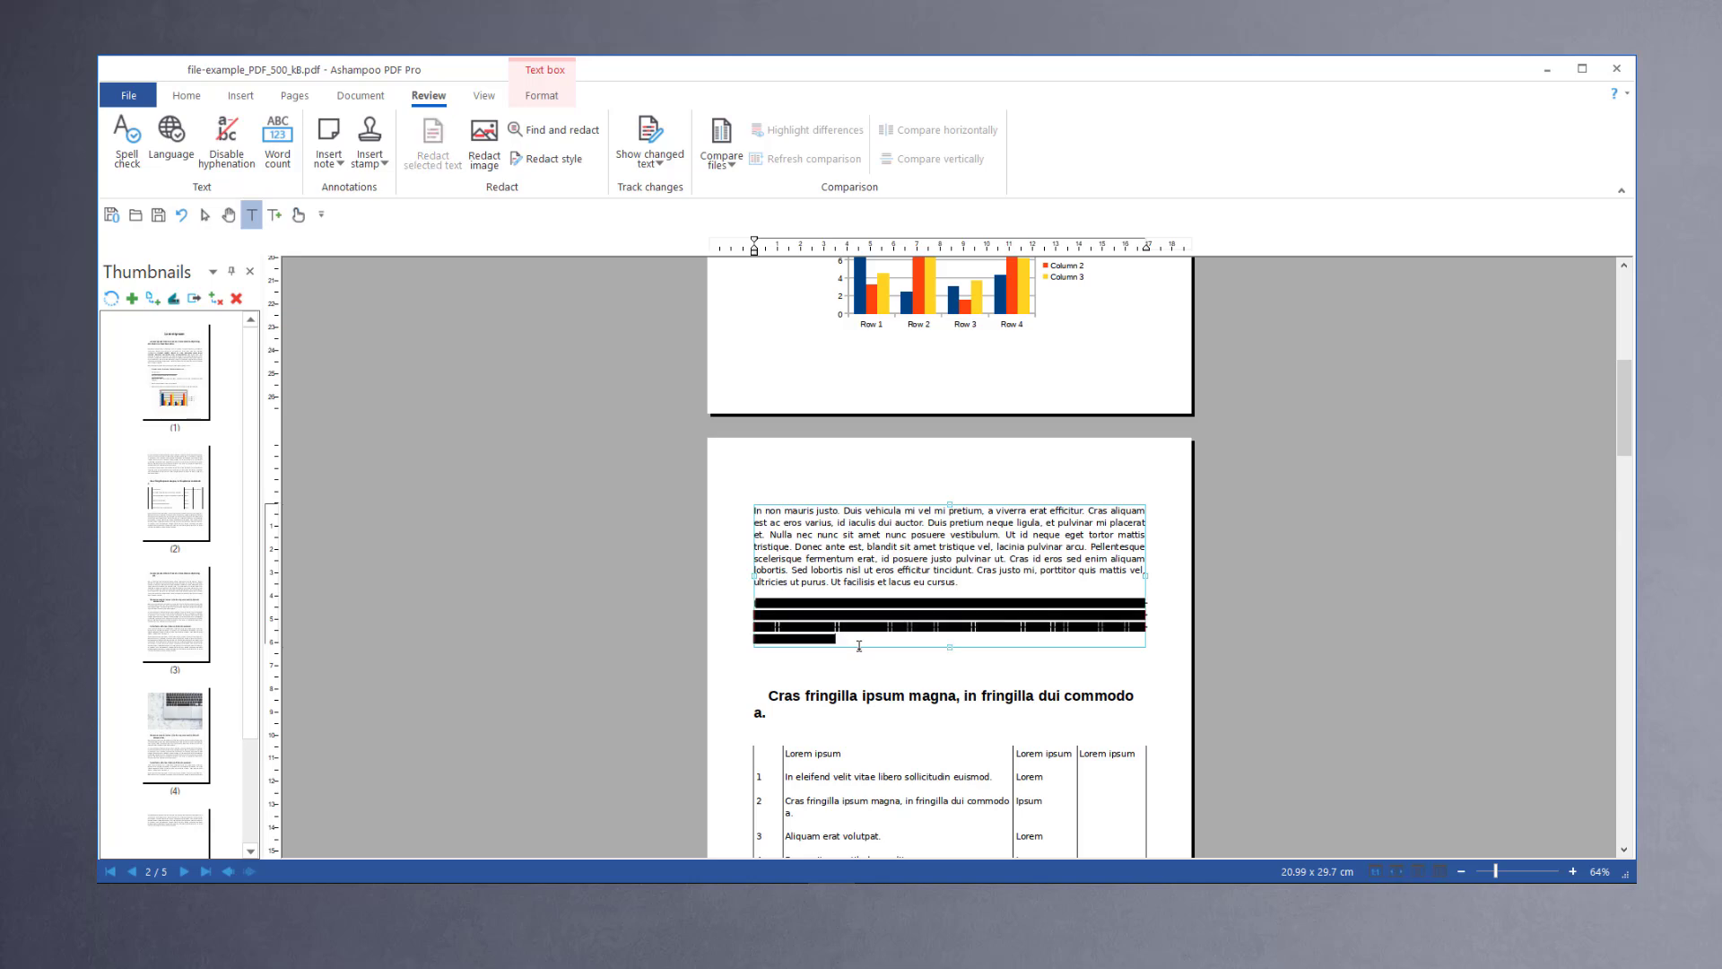
Step: Set the redaction style to black with the label "confidential"
scroll(859, 645, "down", 3)
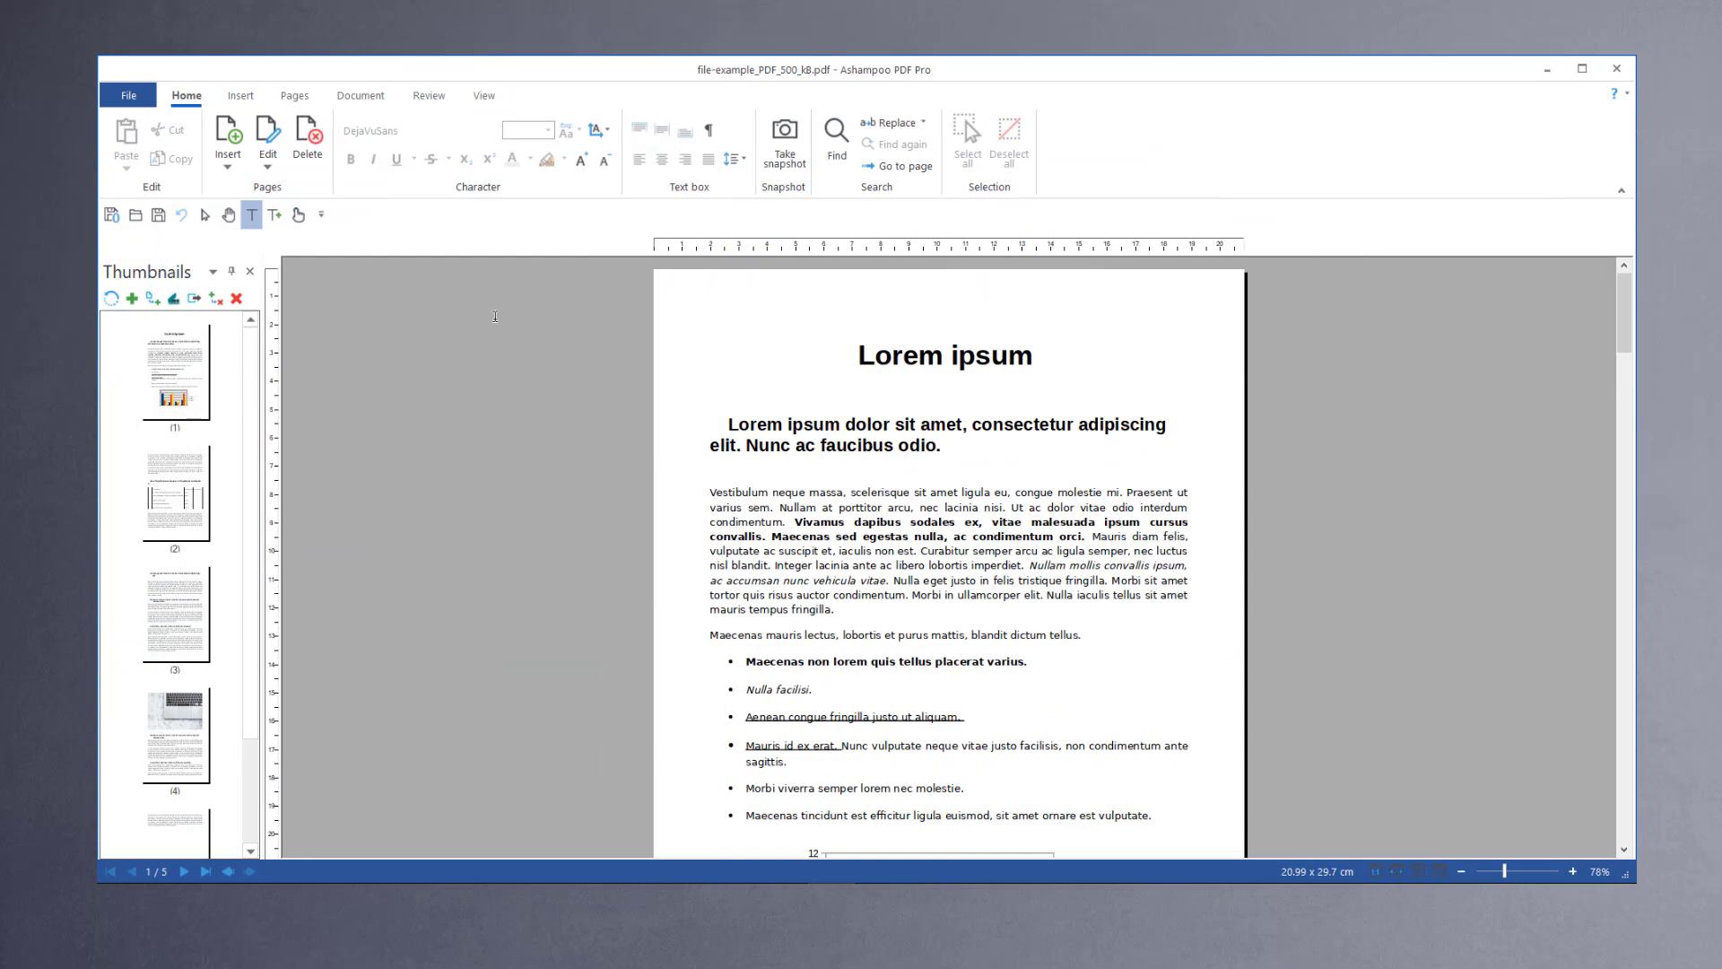
left_click(435, 96)
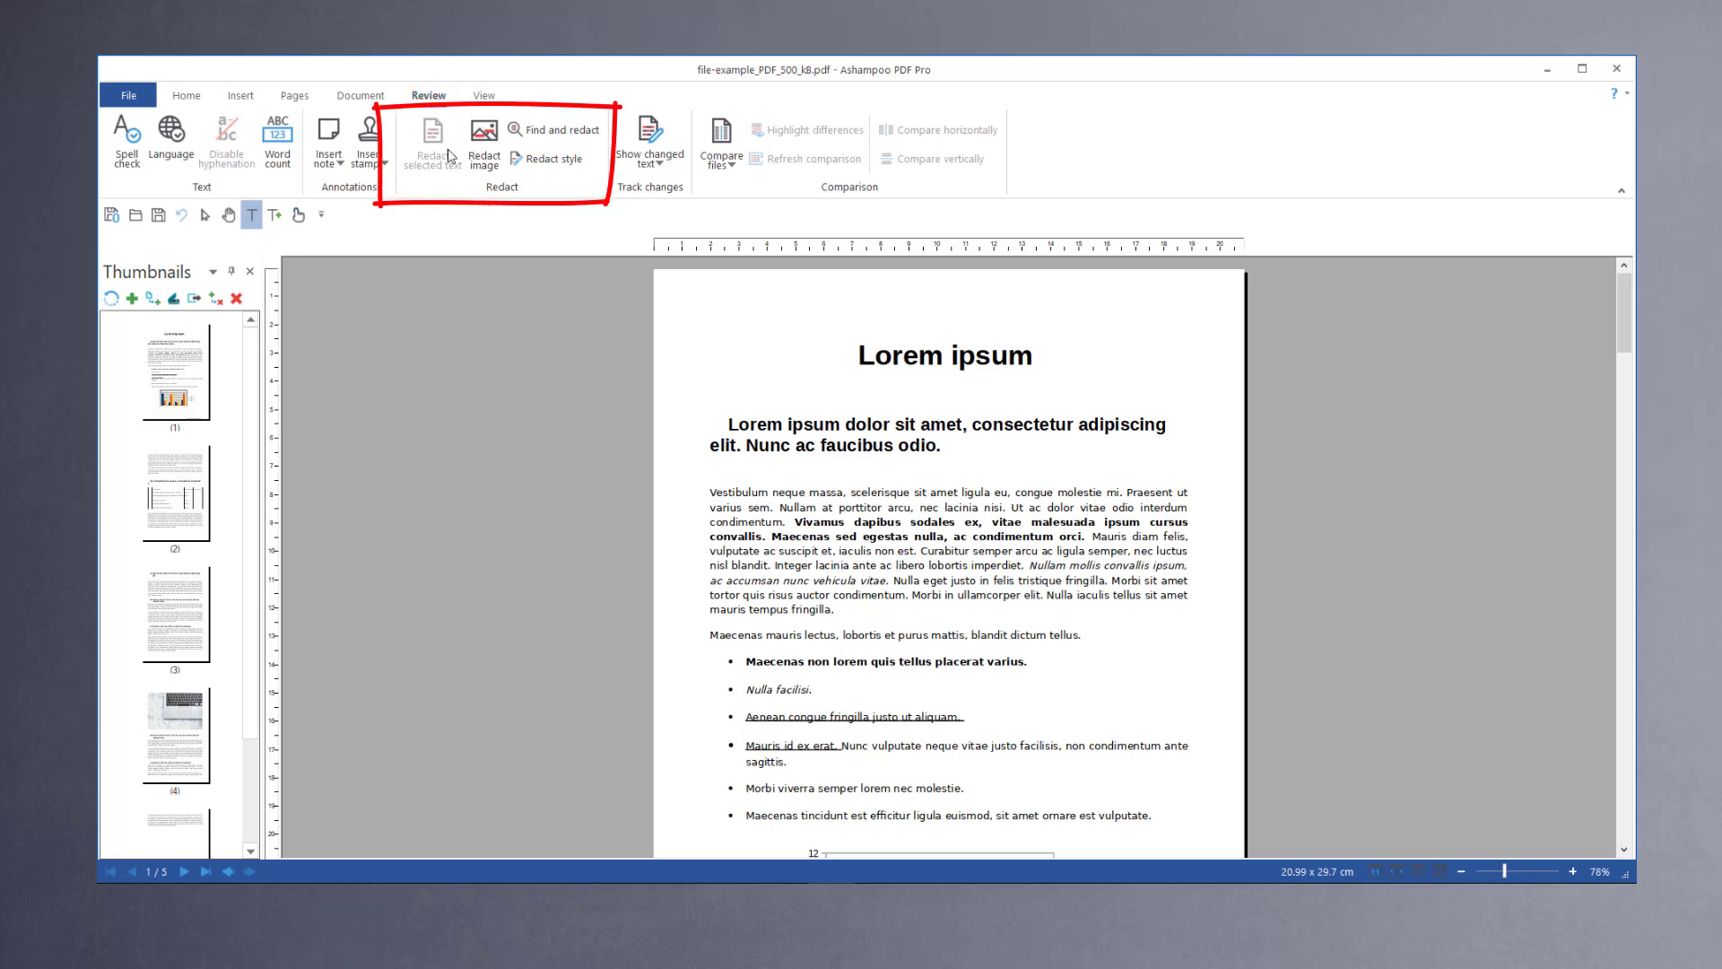
left_click(554, 158)
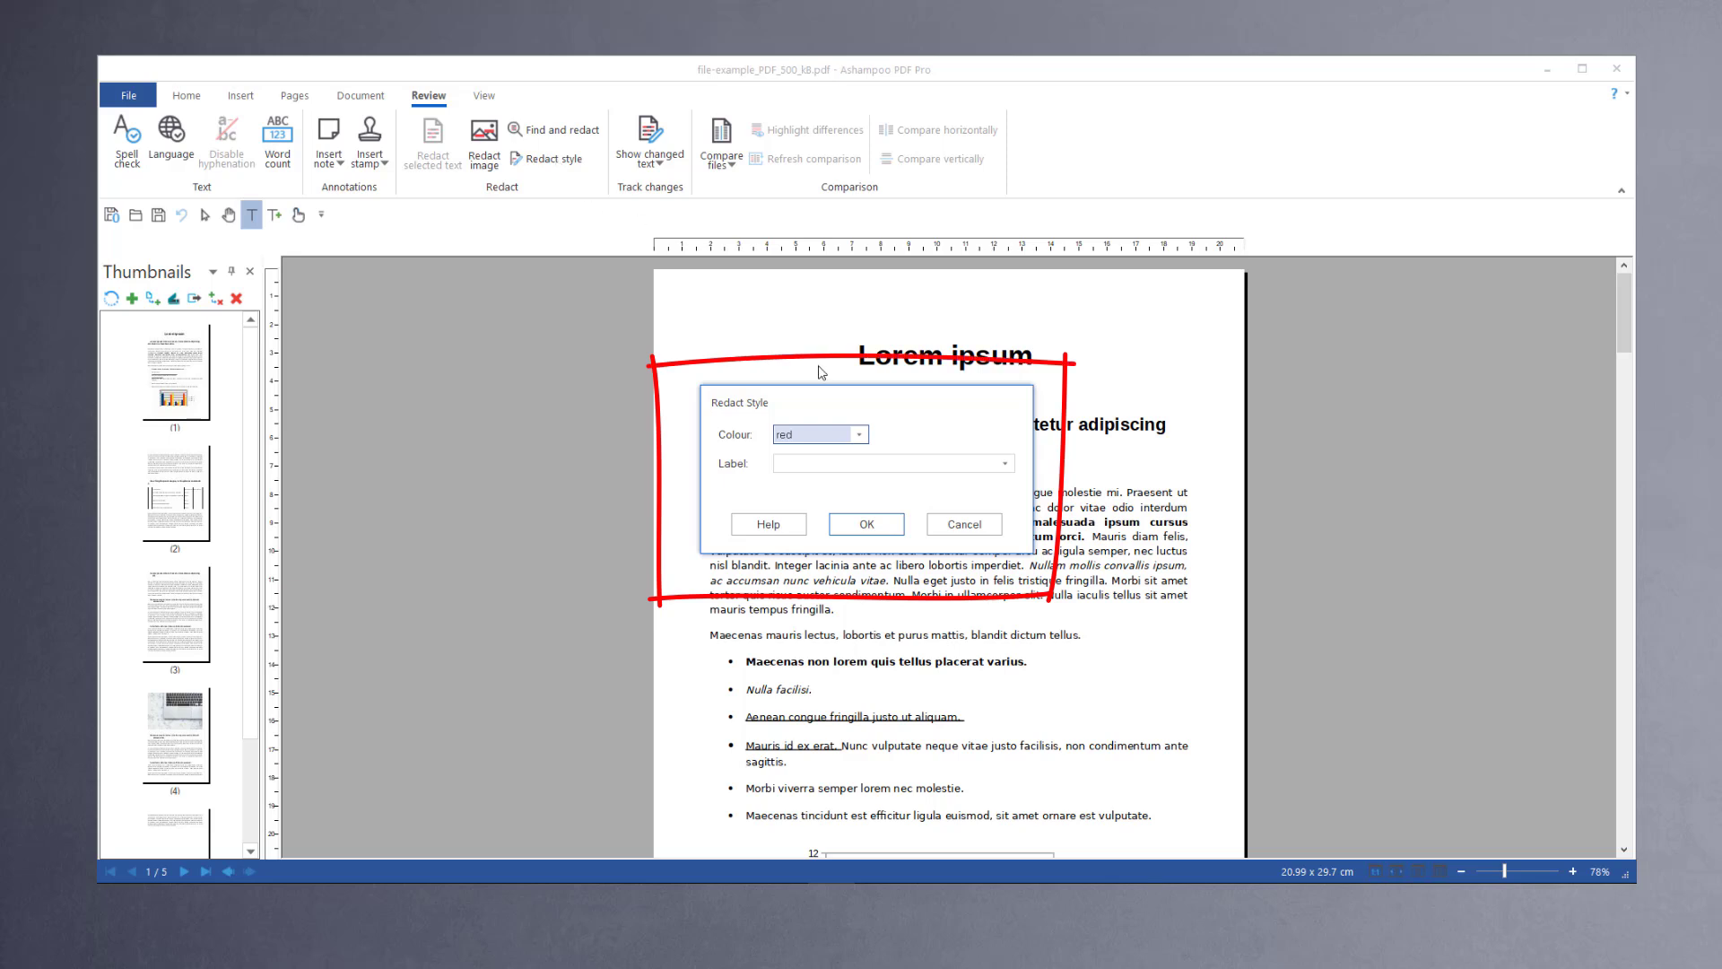
left_click(858, 434)
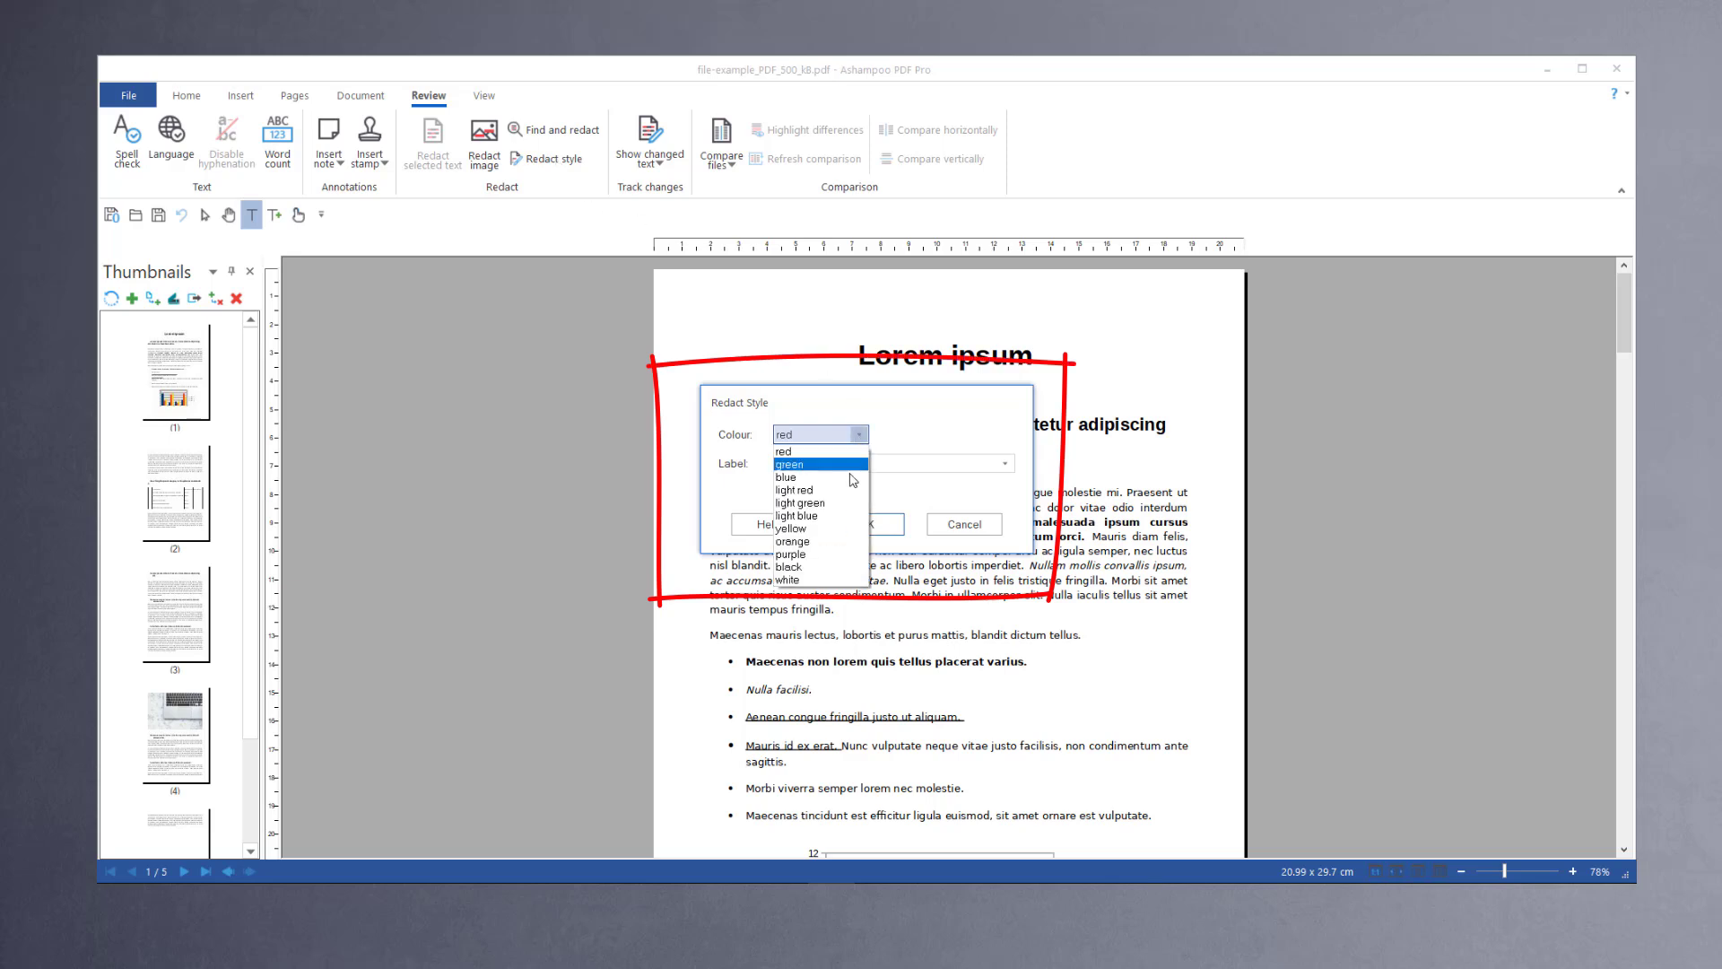
left_click(816, 566)
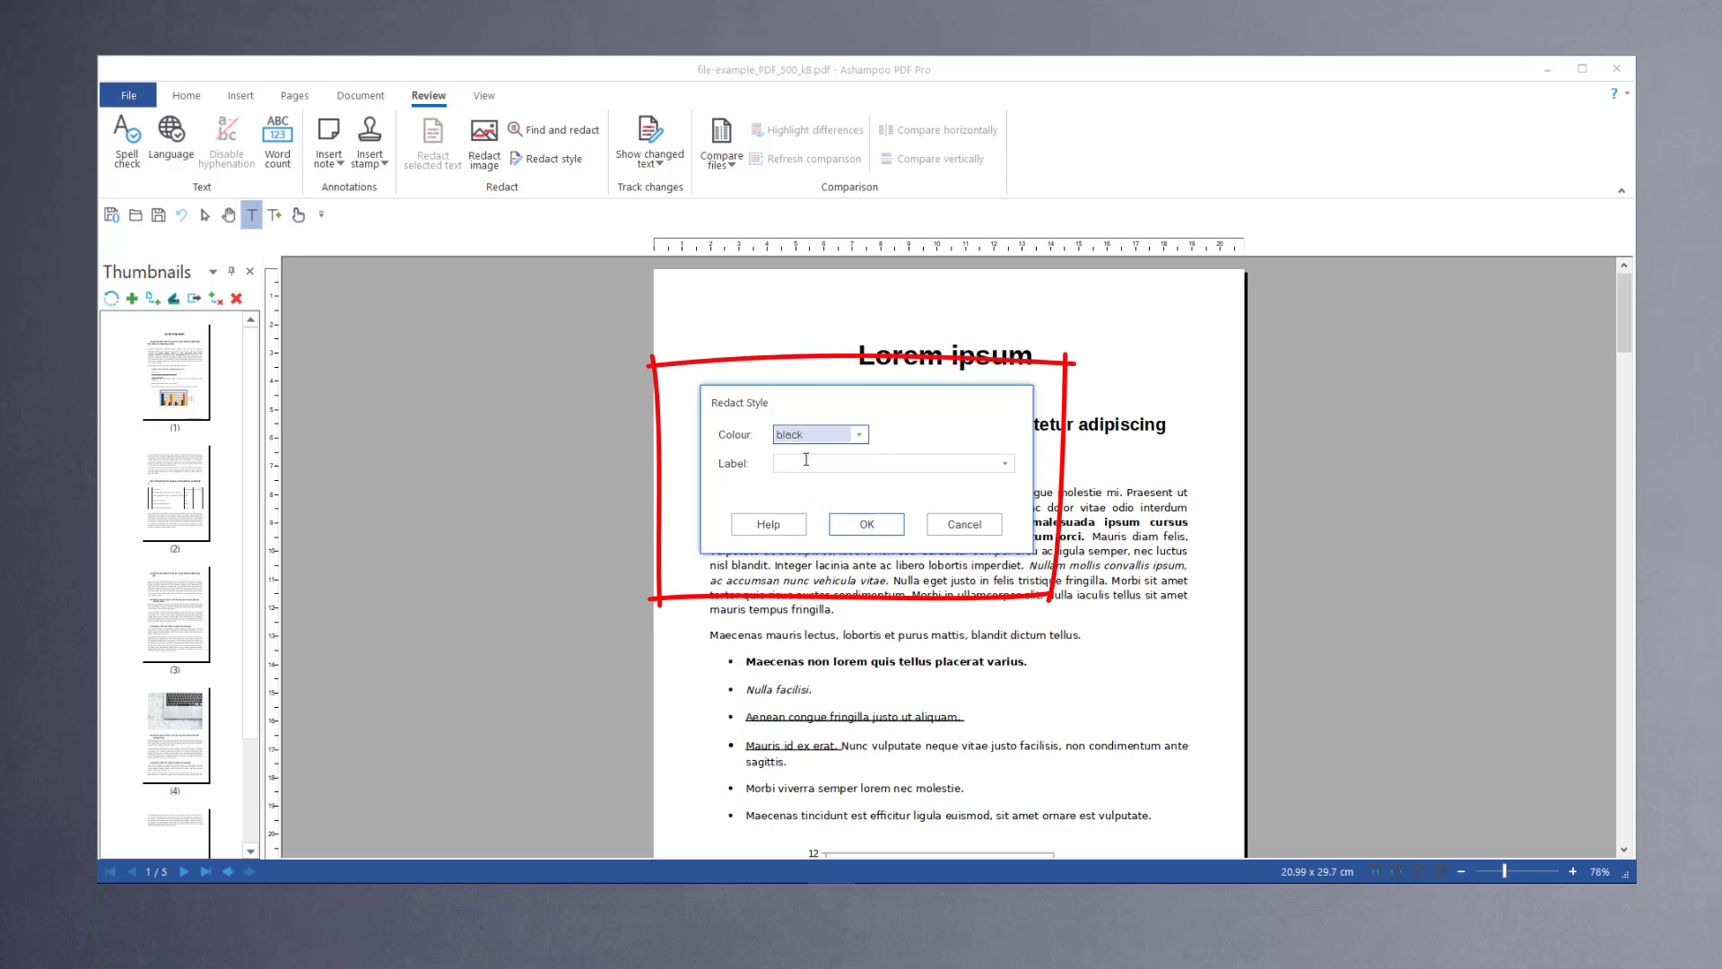
left_click(807, 460)
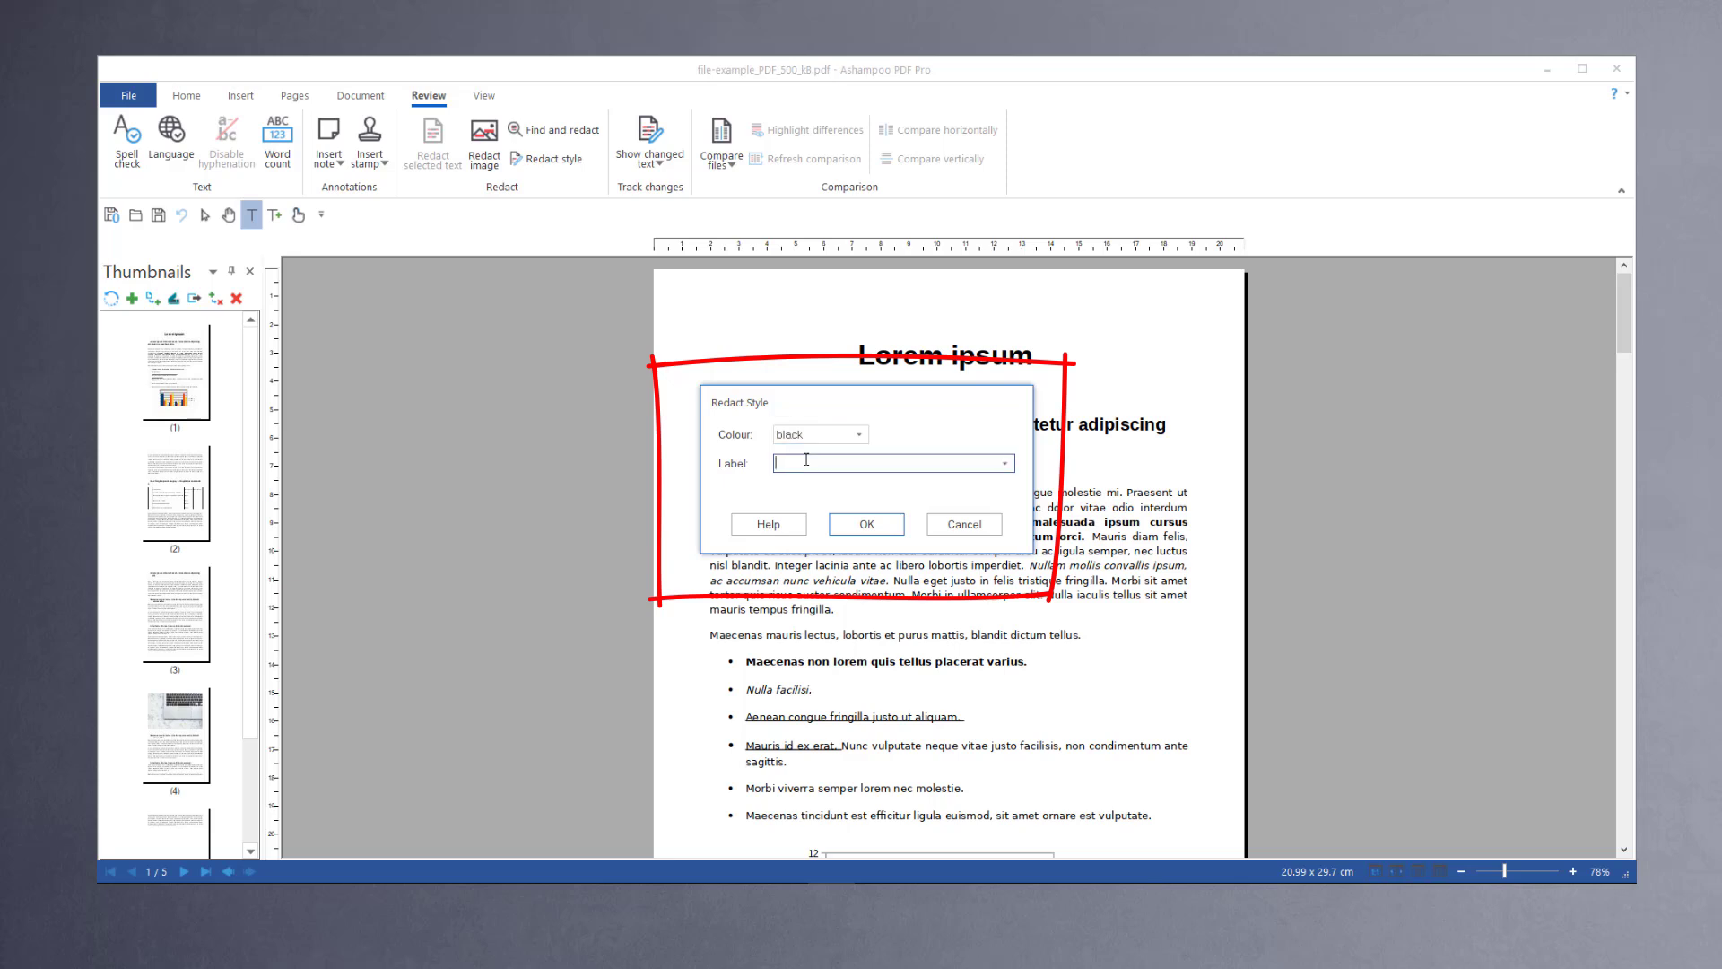
type("confidential")
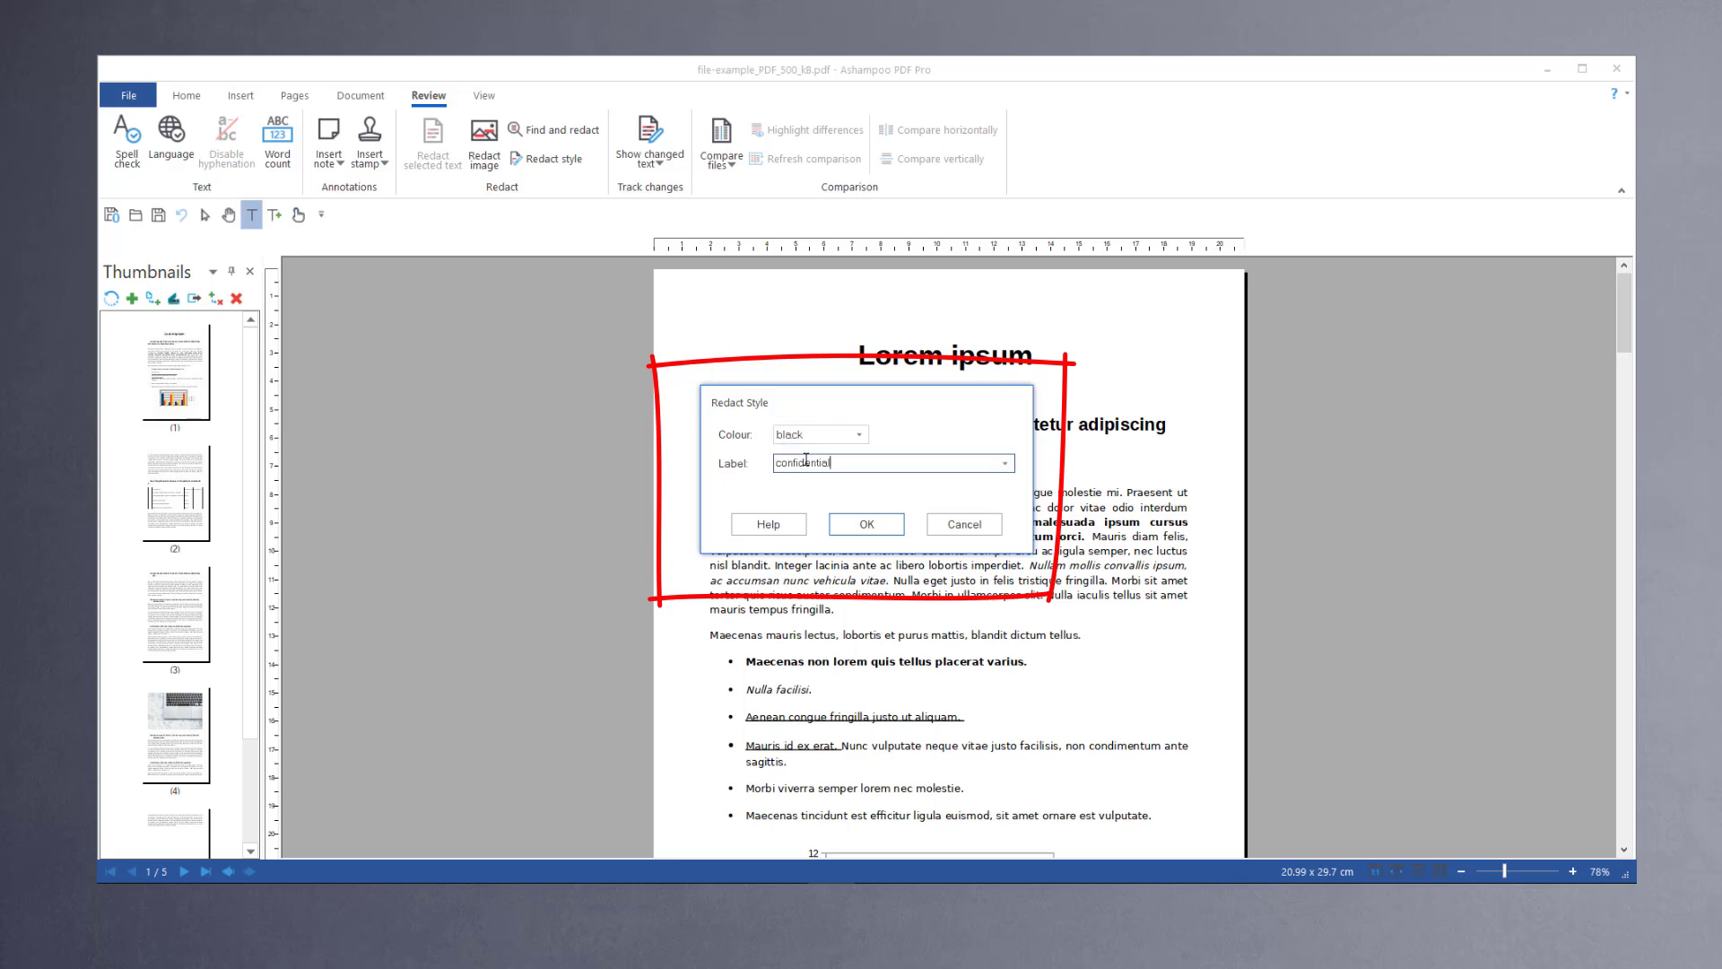
left_click(870, 526)
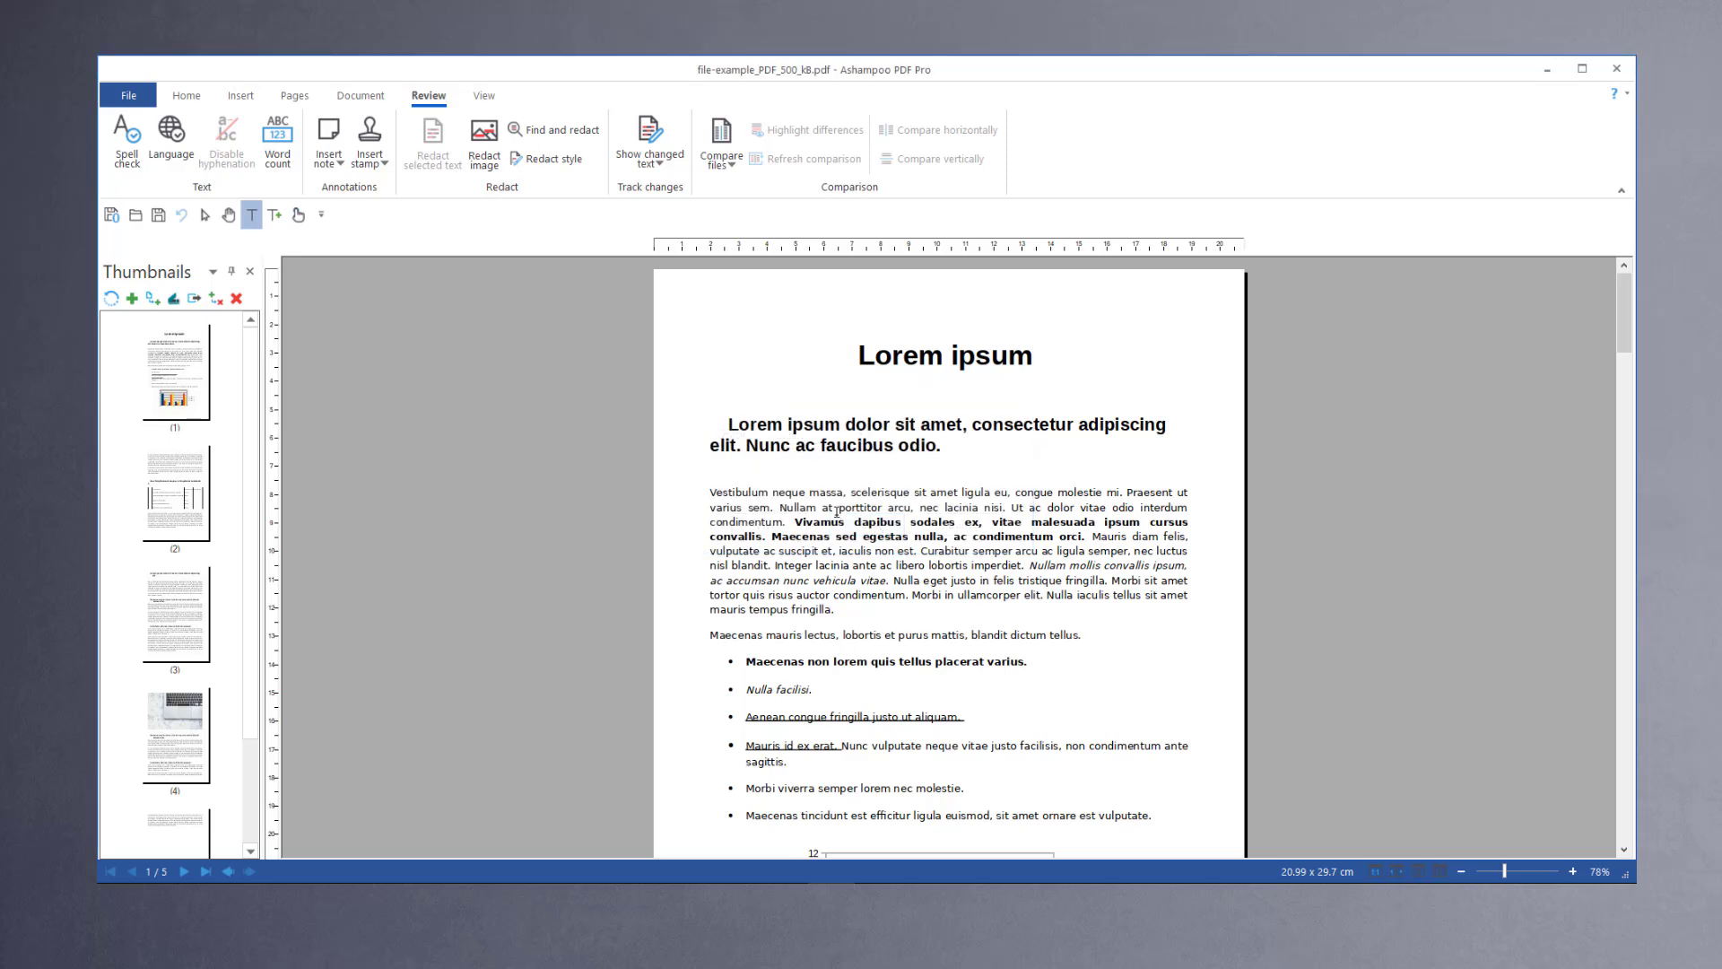
Step: Redact the bold sentence in the first paragraph using the new confidential style
left_click(800, 519)
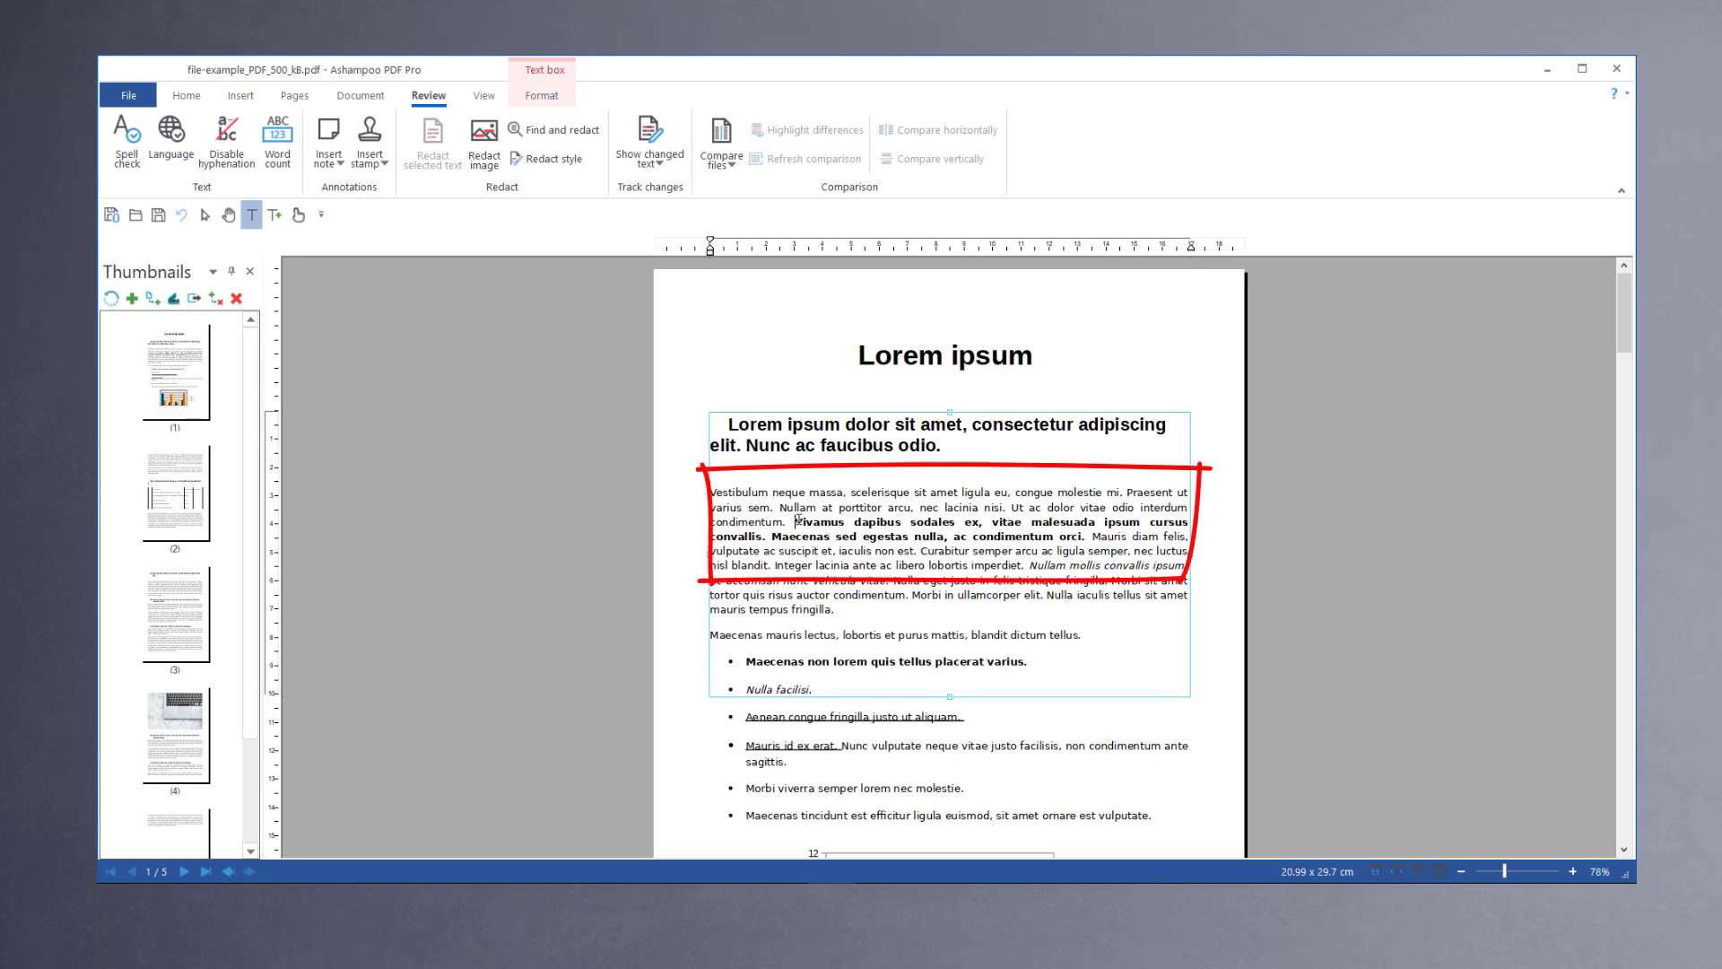
left_click_drag(804, 518, 1087, 536)
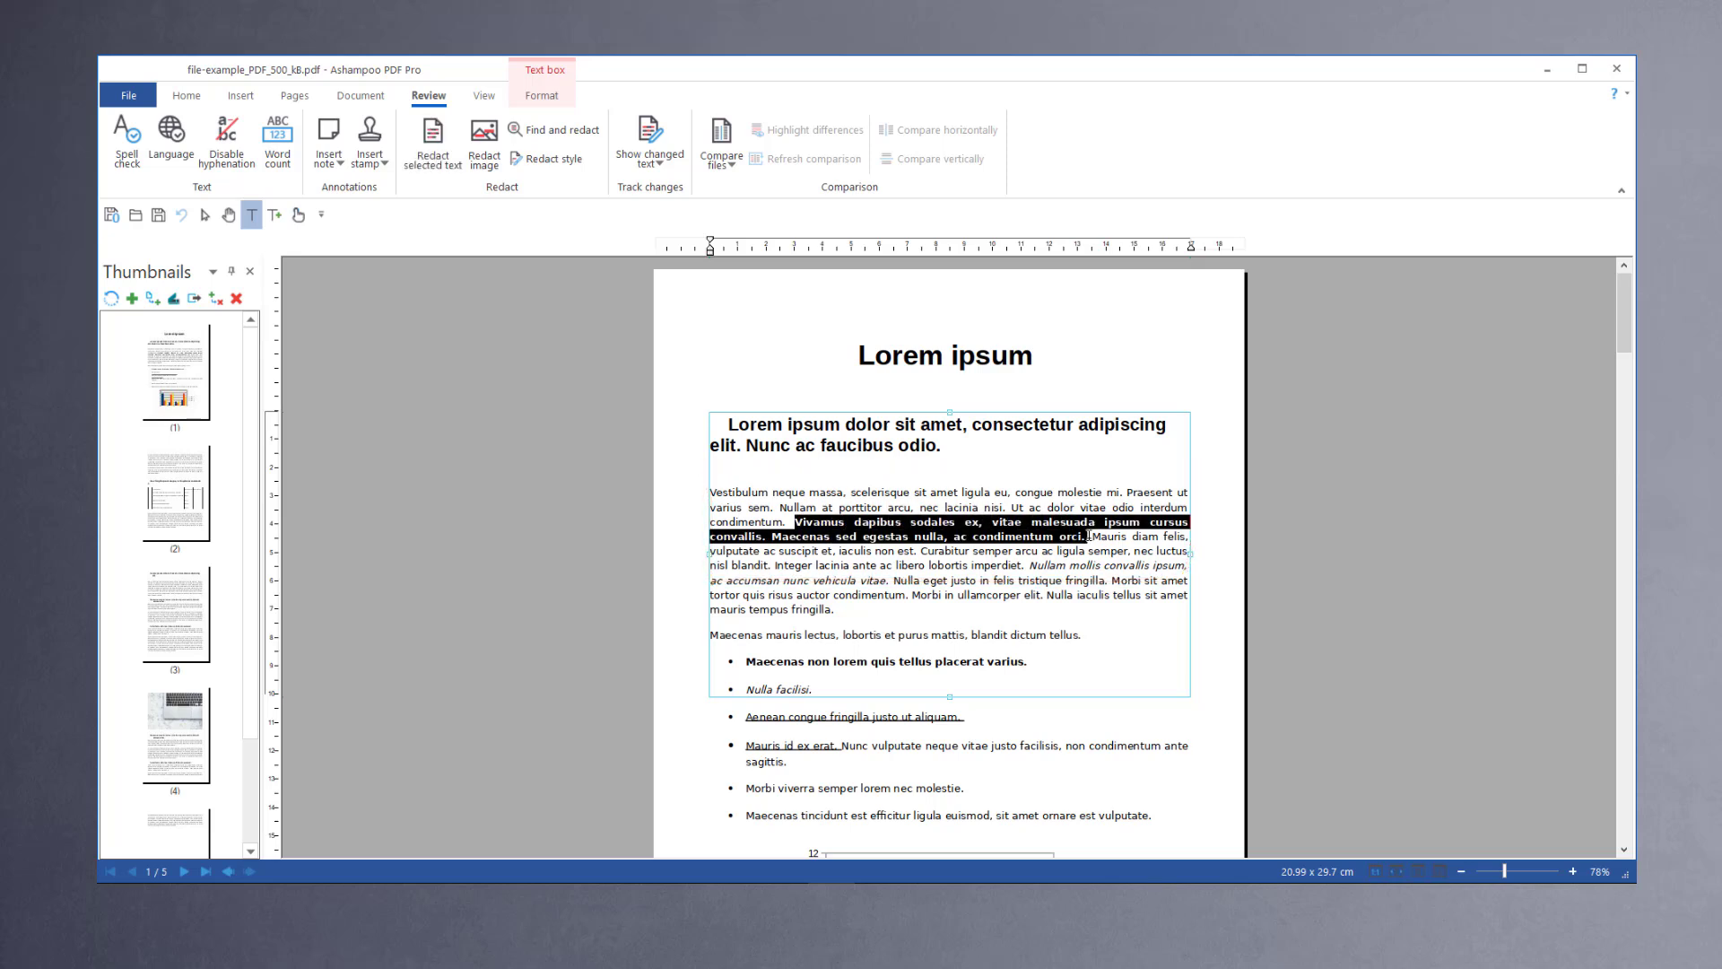
key("ctrl+shift+r")
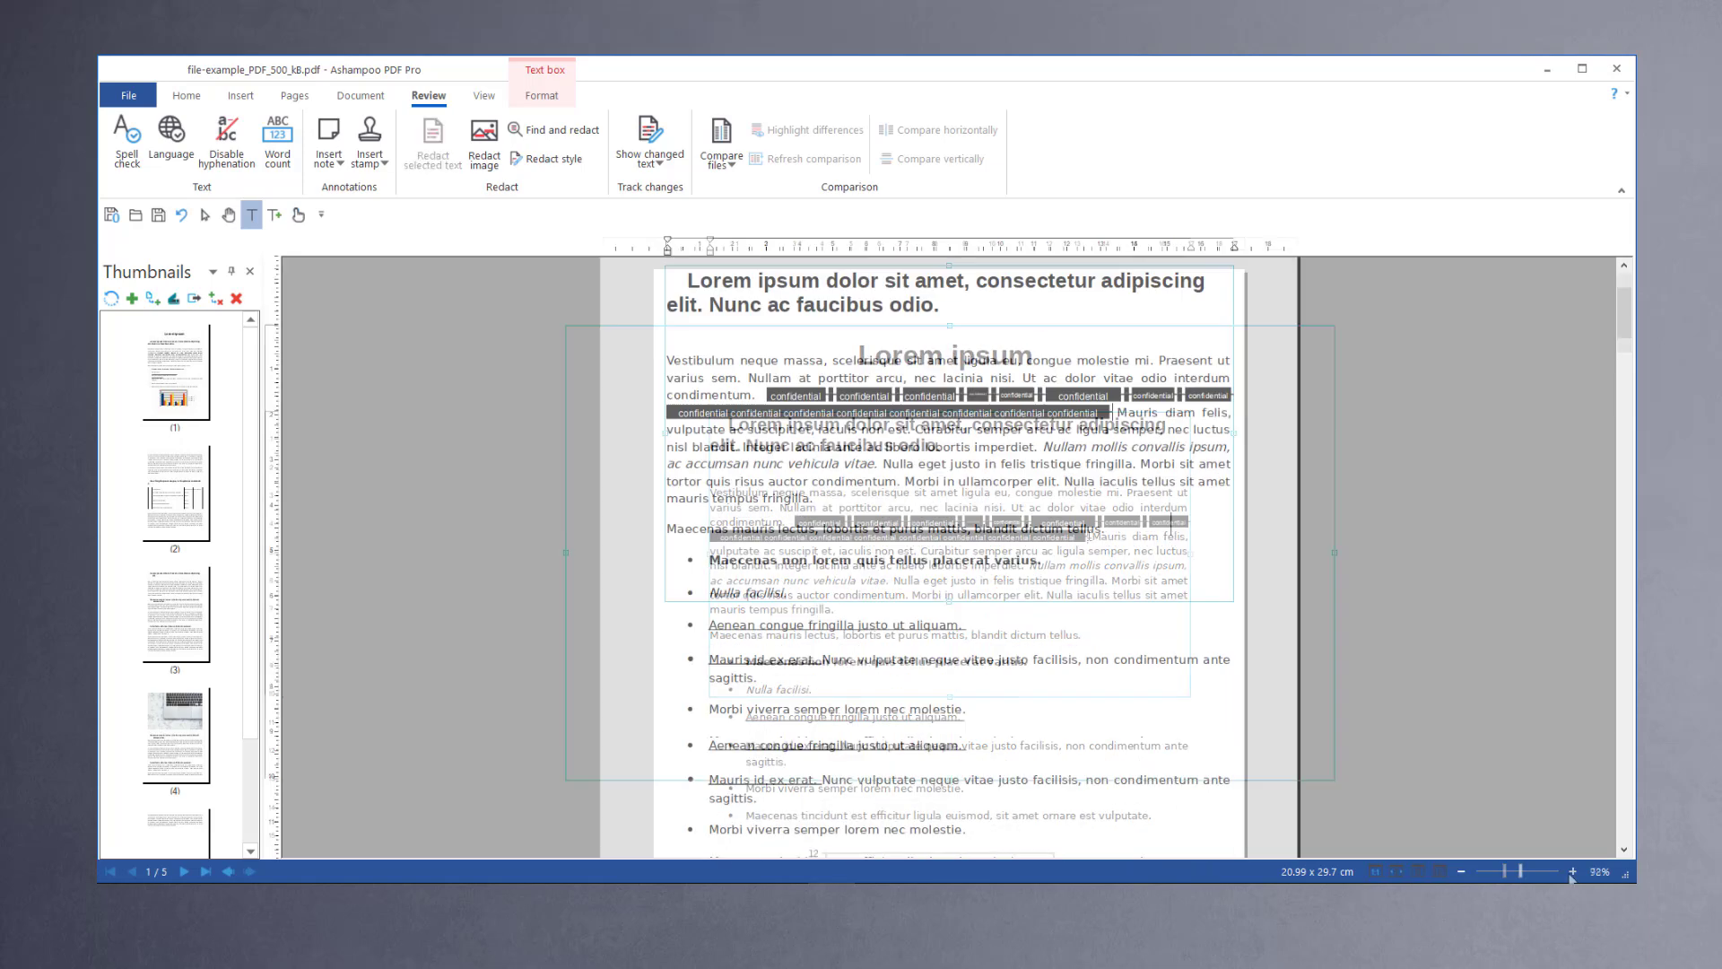
Step: Redact the first bullet point, "Maecenas non lorem quis tellus placerat varius.", with the confidential style
left_click(1572, 873)
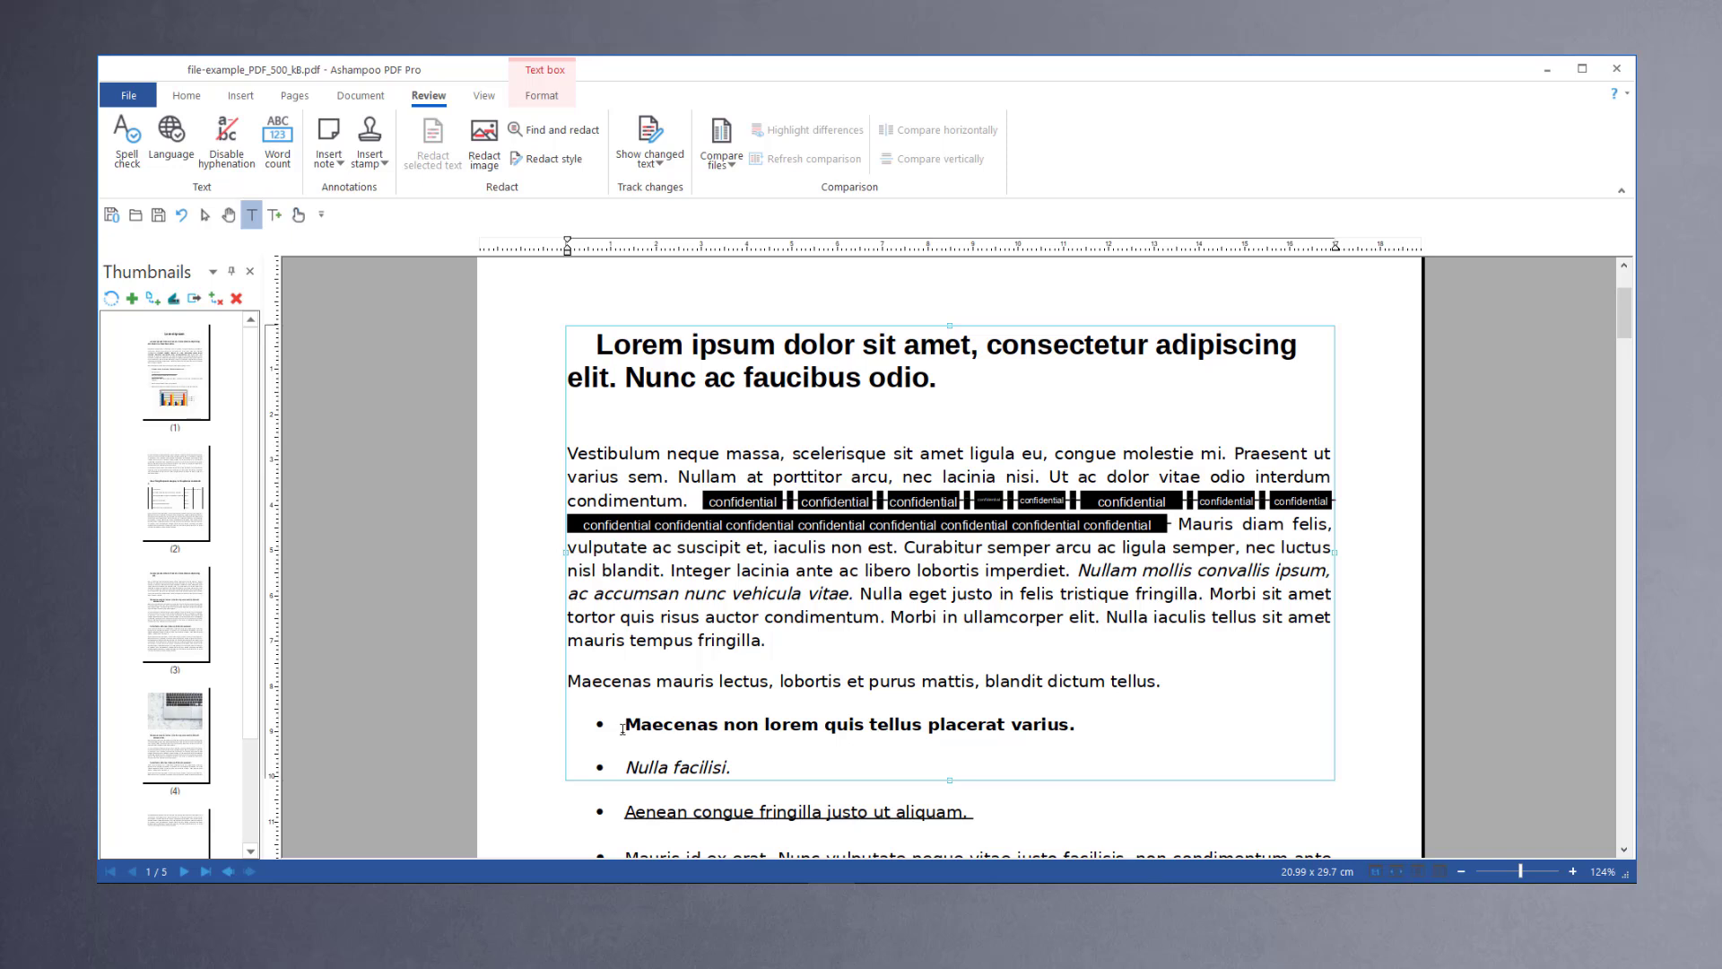
left_click_drag(625, 727, 1080, 737)
key("ctrl+shift+r")
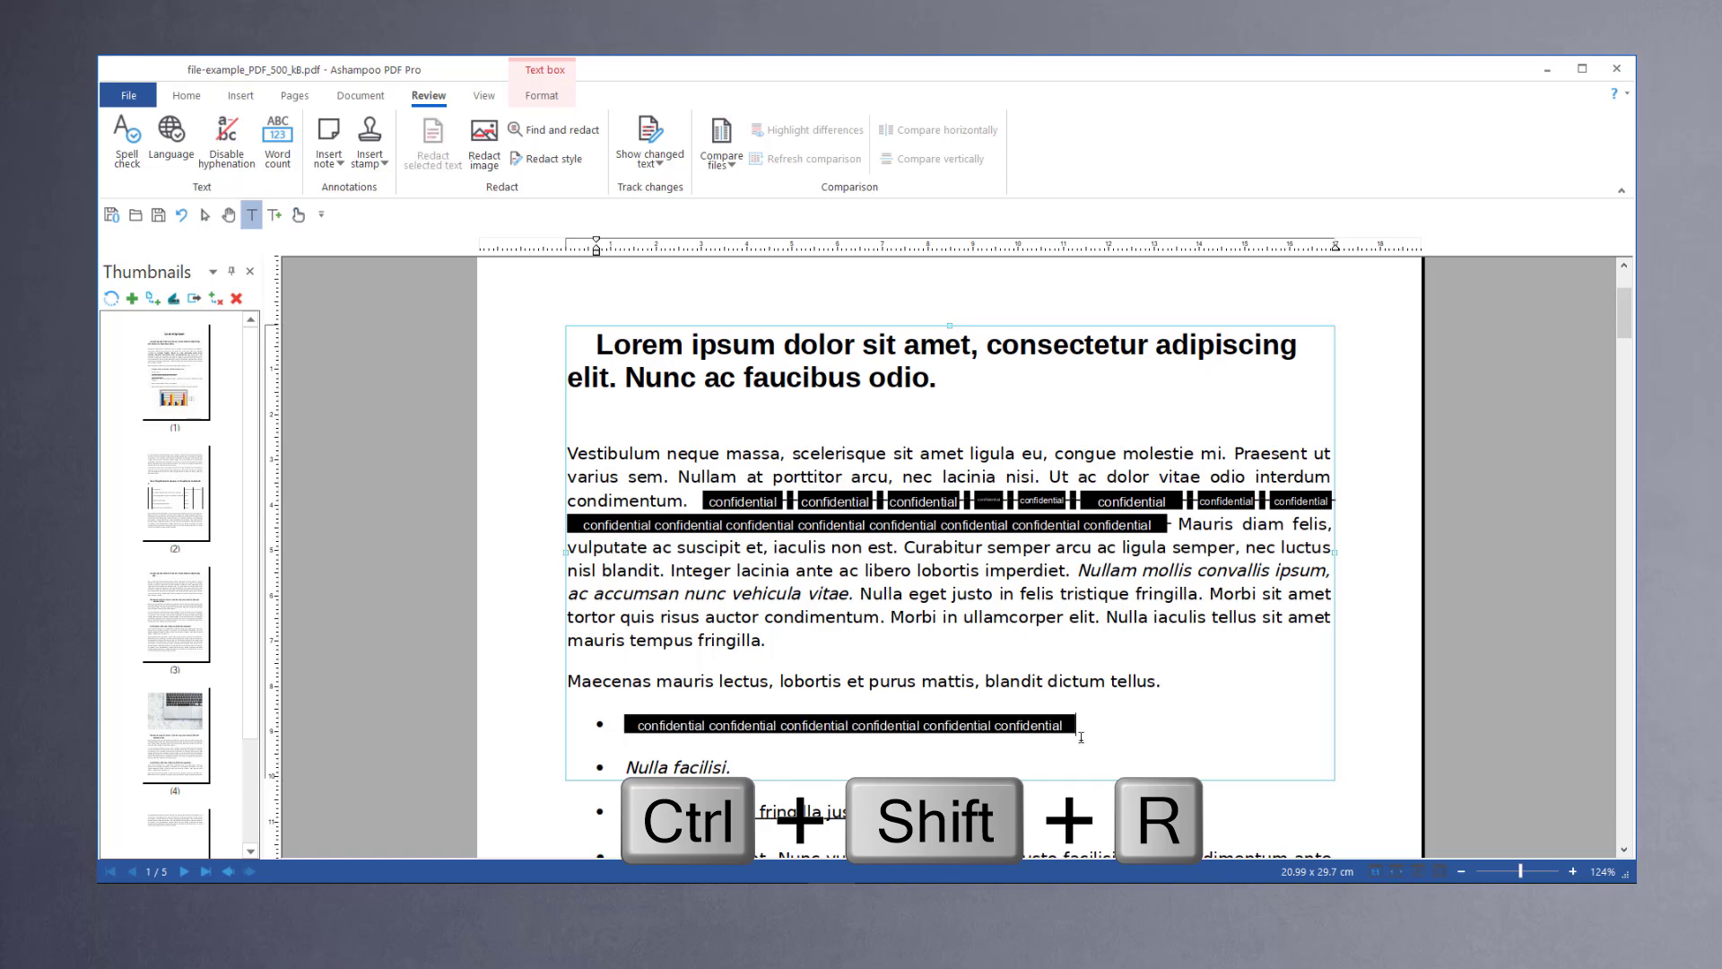
Step: Redact the first paragraph on page 2 from "Duis vehicula" through "lacus eu cursus."
scroll(1040, 737, "down", 1)
scroll(1040, 737, "down", 5)
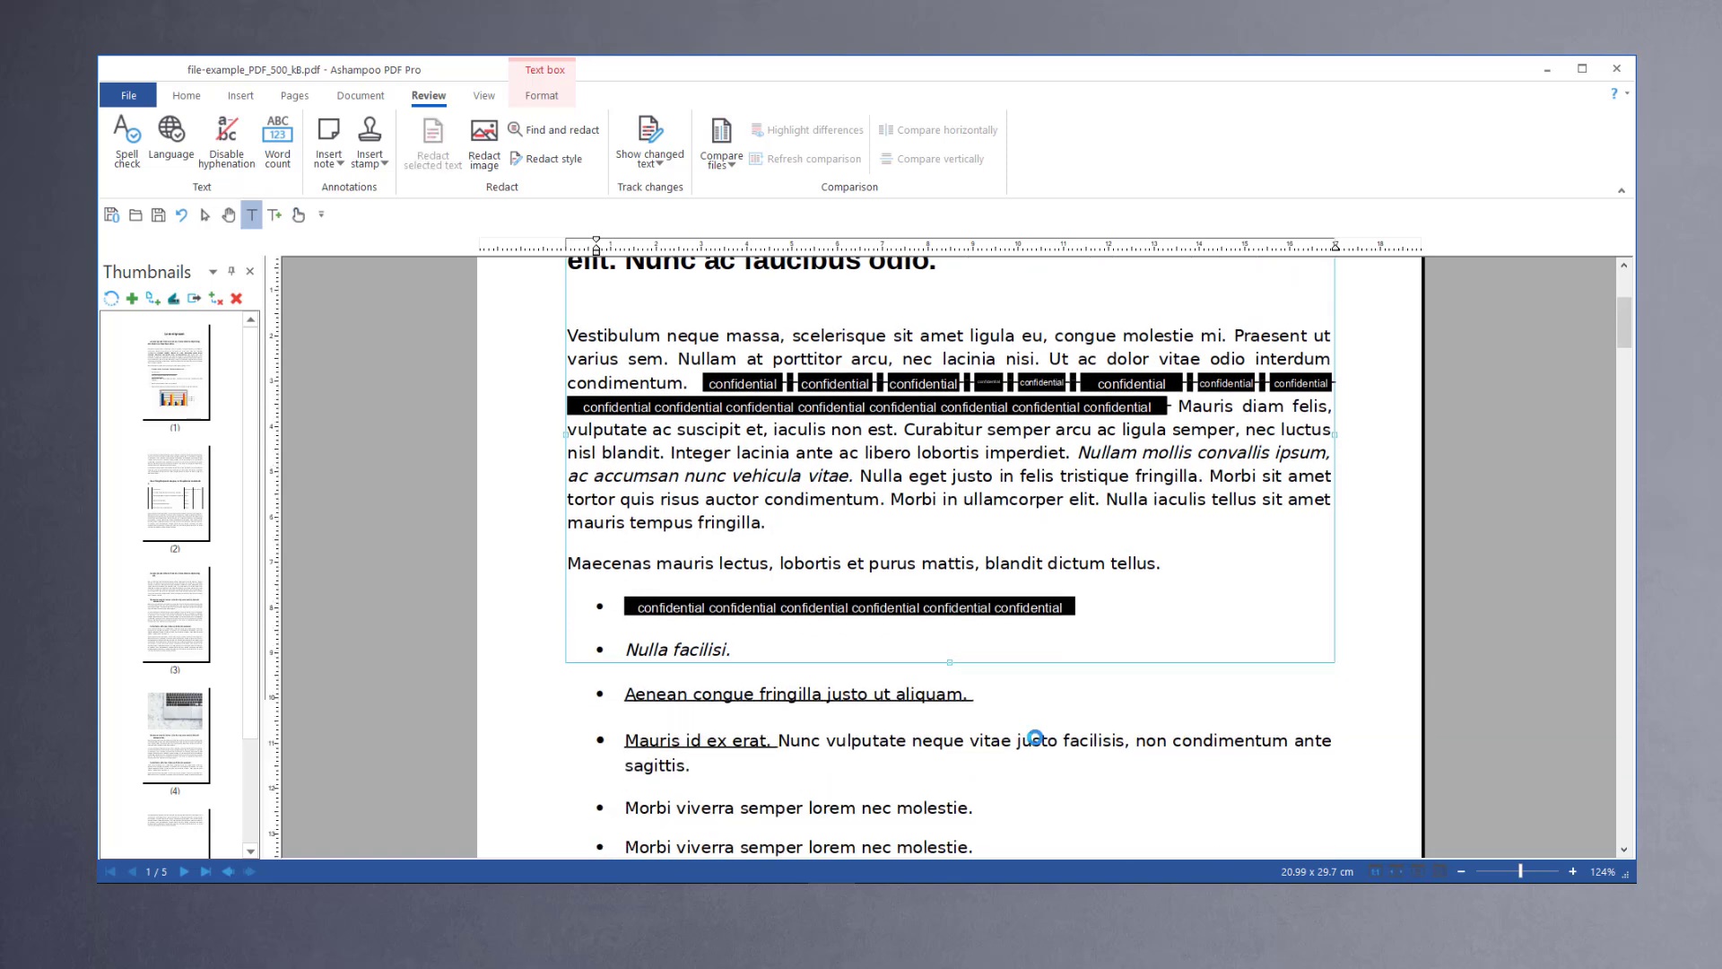
scroll(961, 748, "down", 5)
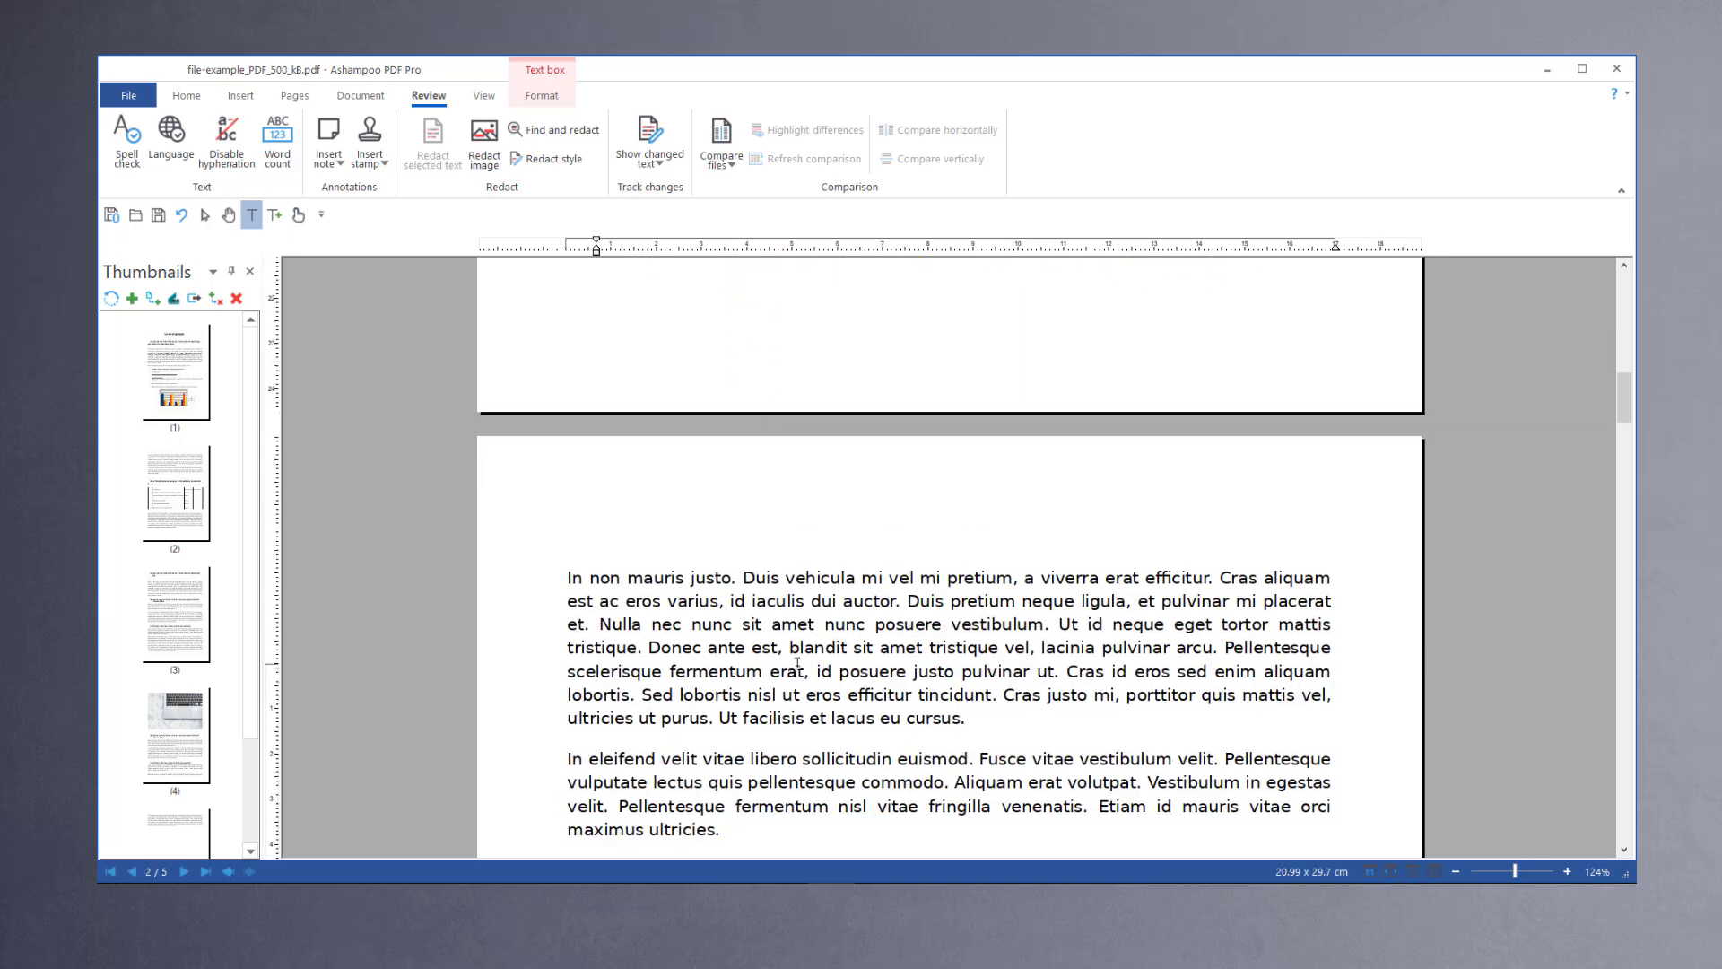
left_click(754, 578)
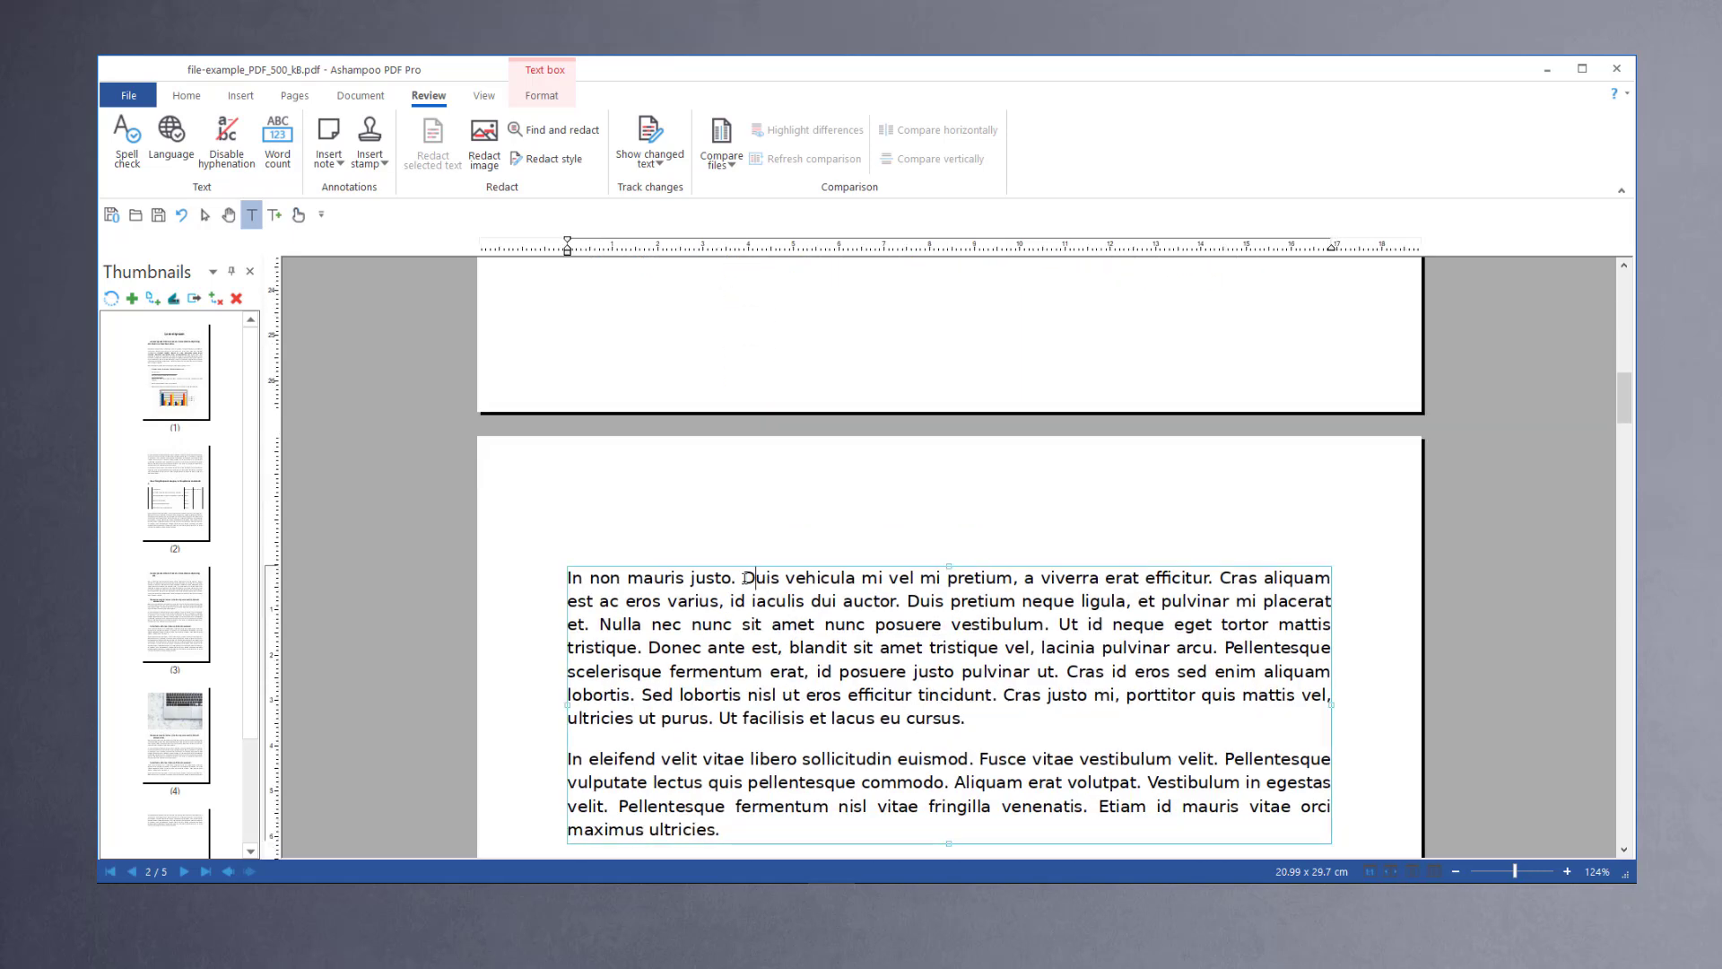
left_click_drag(744, 579, 975, 732)
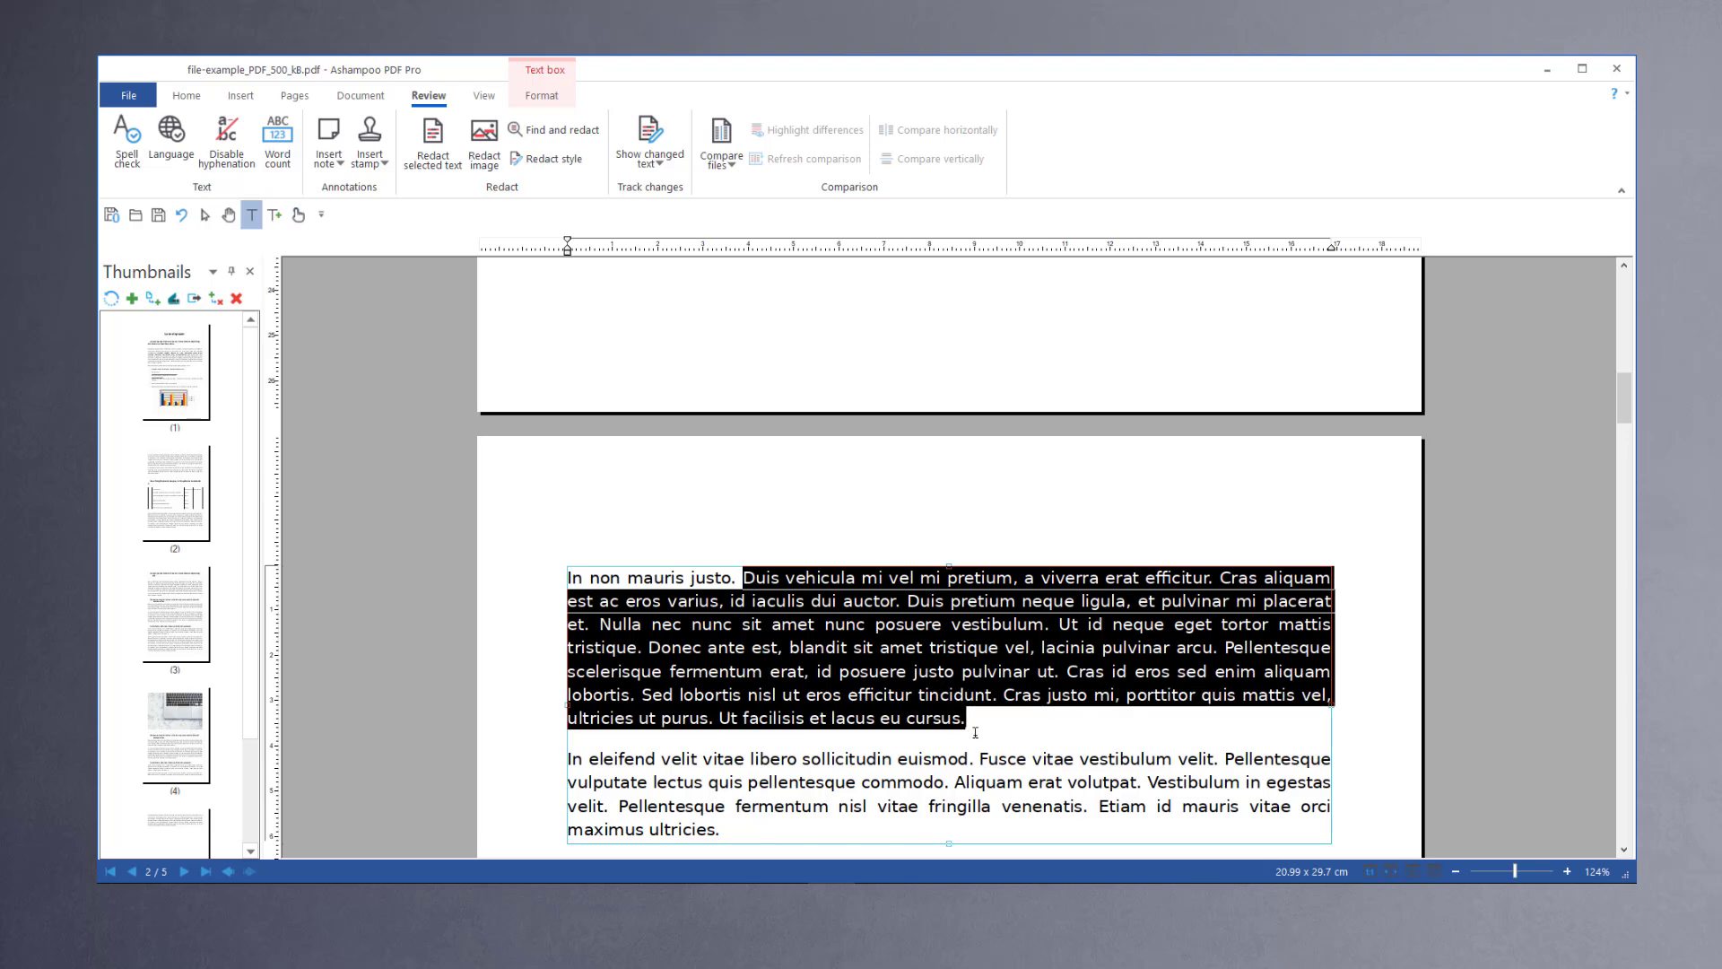
key("ctrl+shift+r")
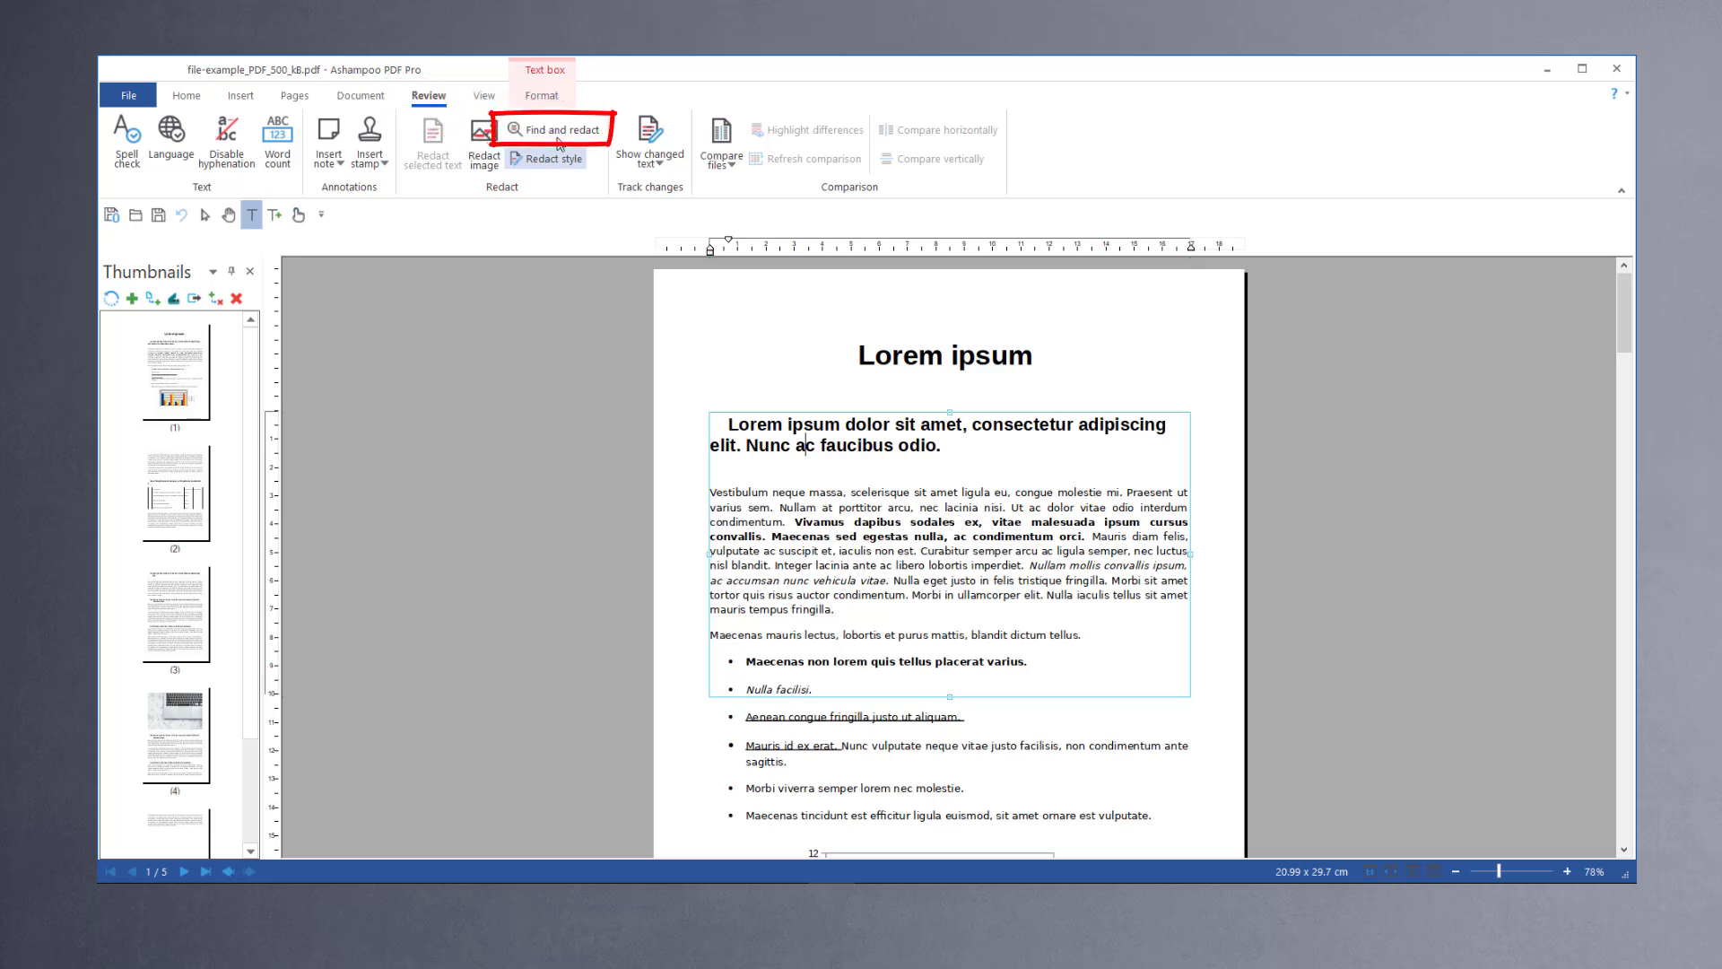
Step: Use Find and redact to search for "Lorem" and redact its next two occurrences one at a time
left_click(558, 131)
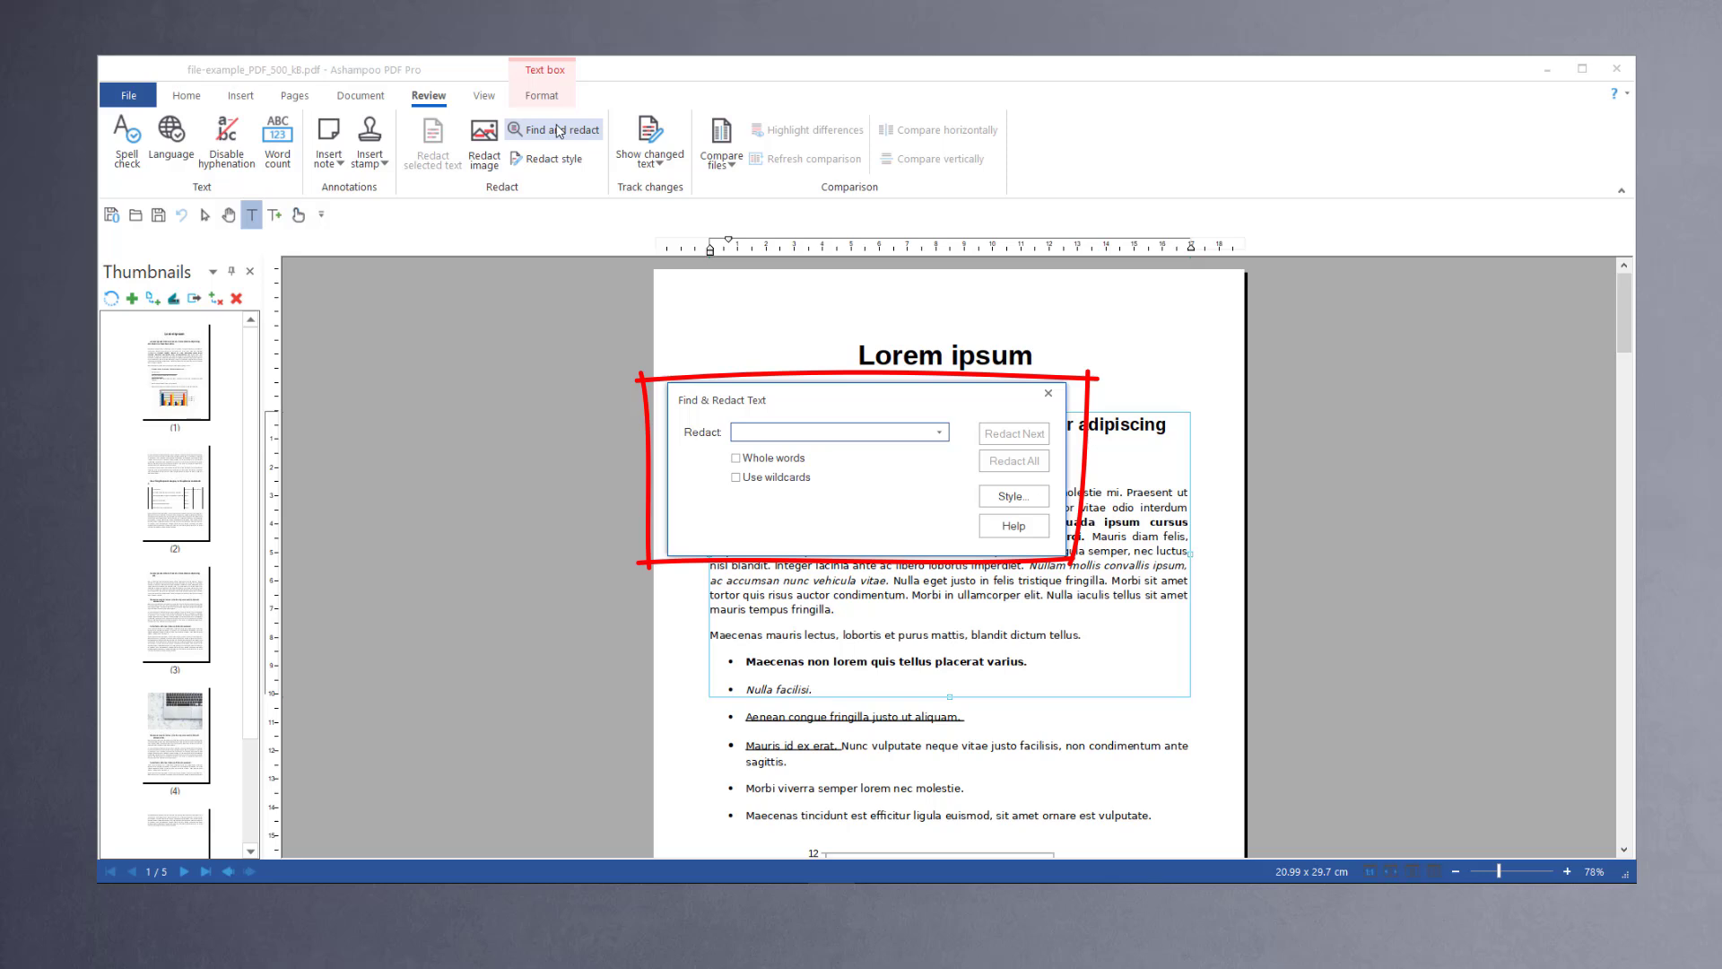
type("Lorem")
left_click(1016, 434)
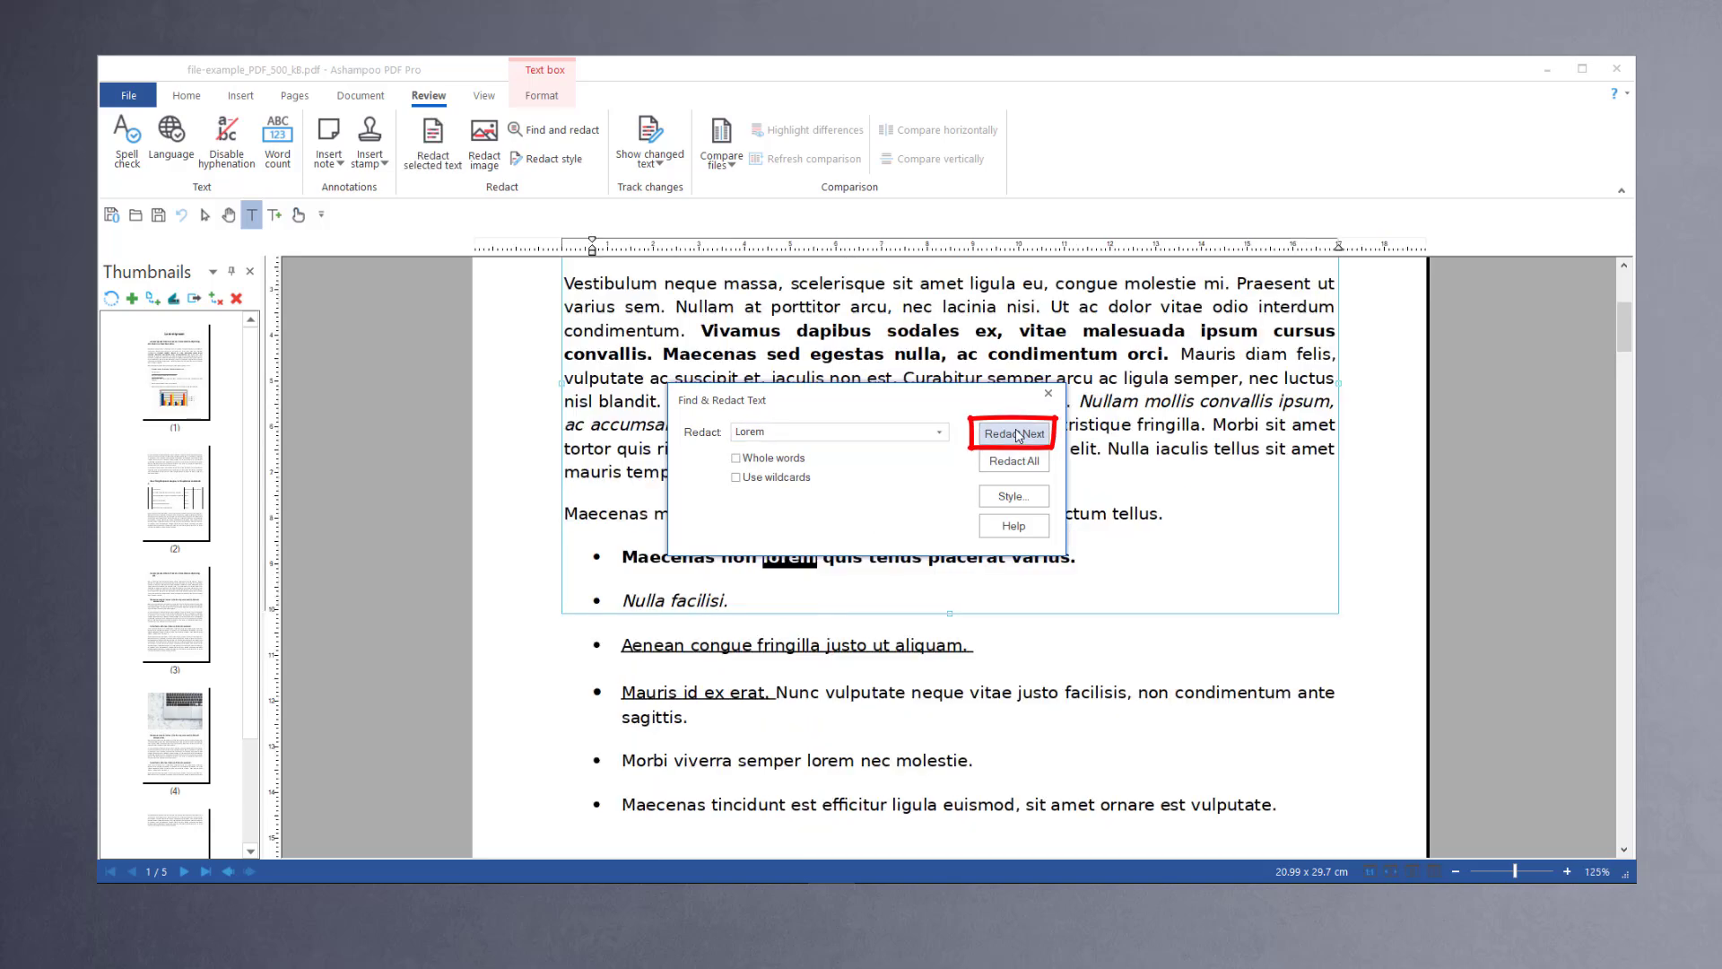
left_click(1017, 434)
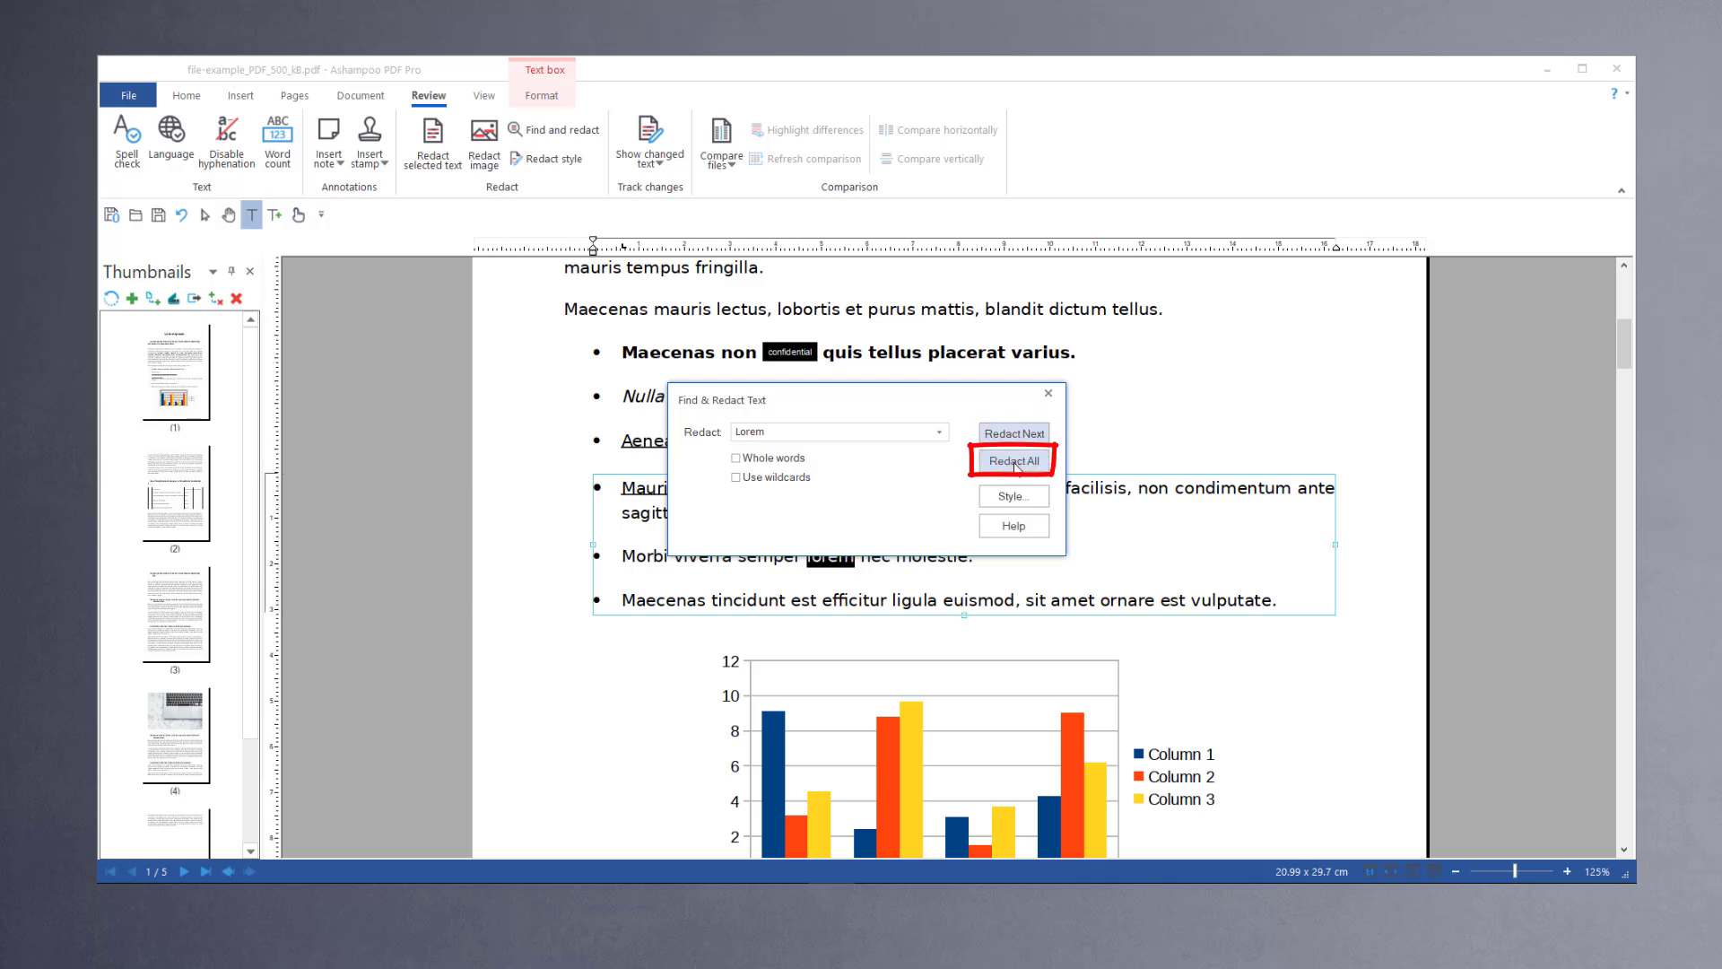
Step: Redact all remaining occurrences of "Lorem" and close the find and redact dialog
left_click(1016, 463)
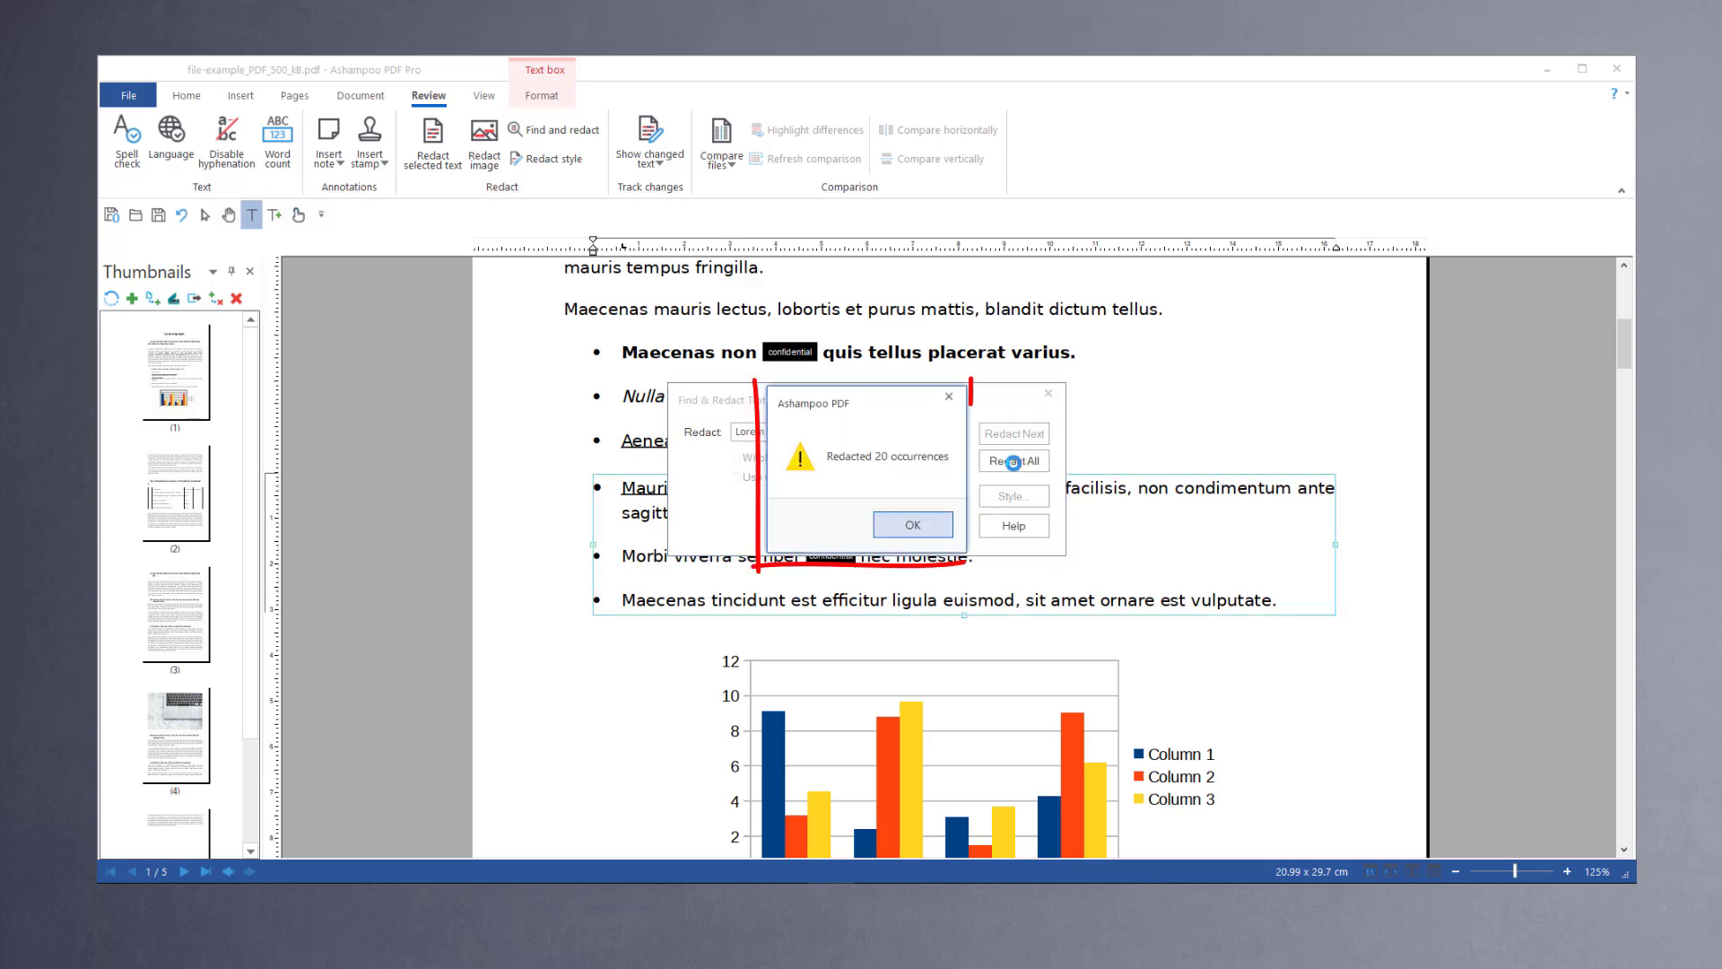
left_click(912, 529)
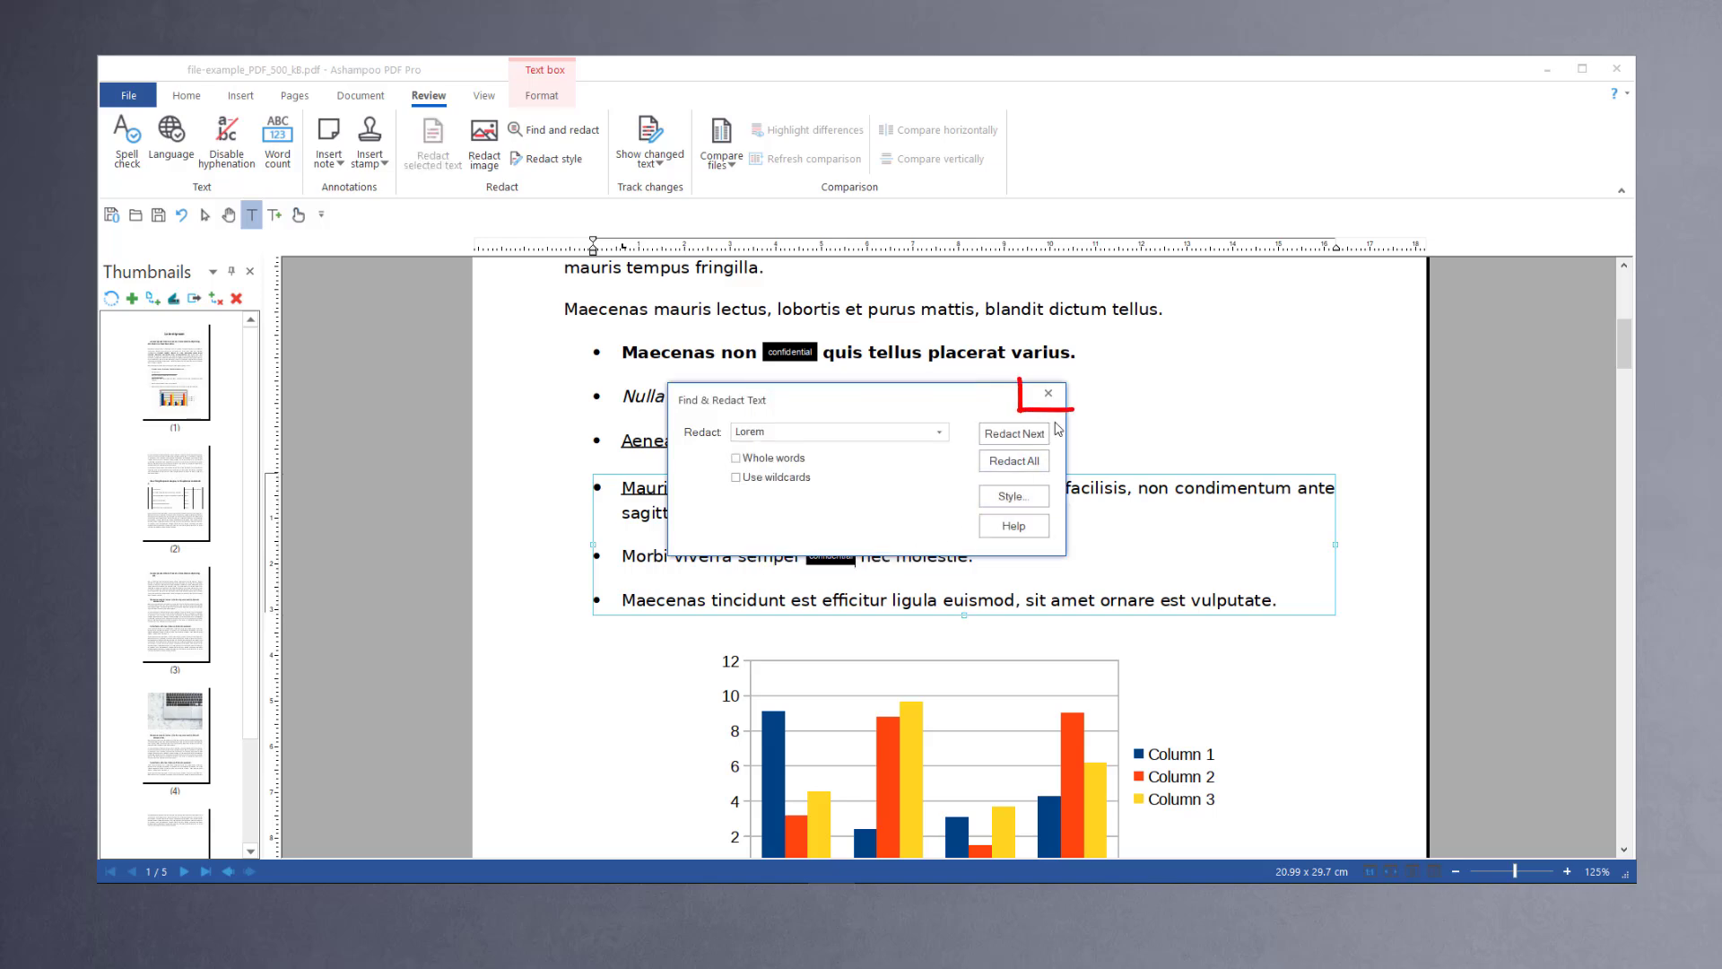
left_click(1047, 394)
Step: Zoom and scroll through the document to review the redactions
left_click(1459, 869)
left_click(1460, 869)
left_click(1460, 870)
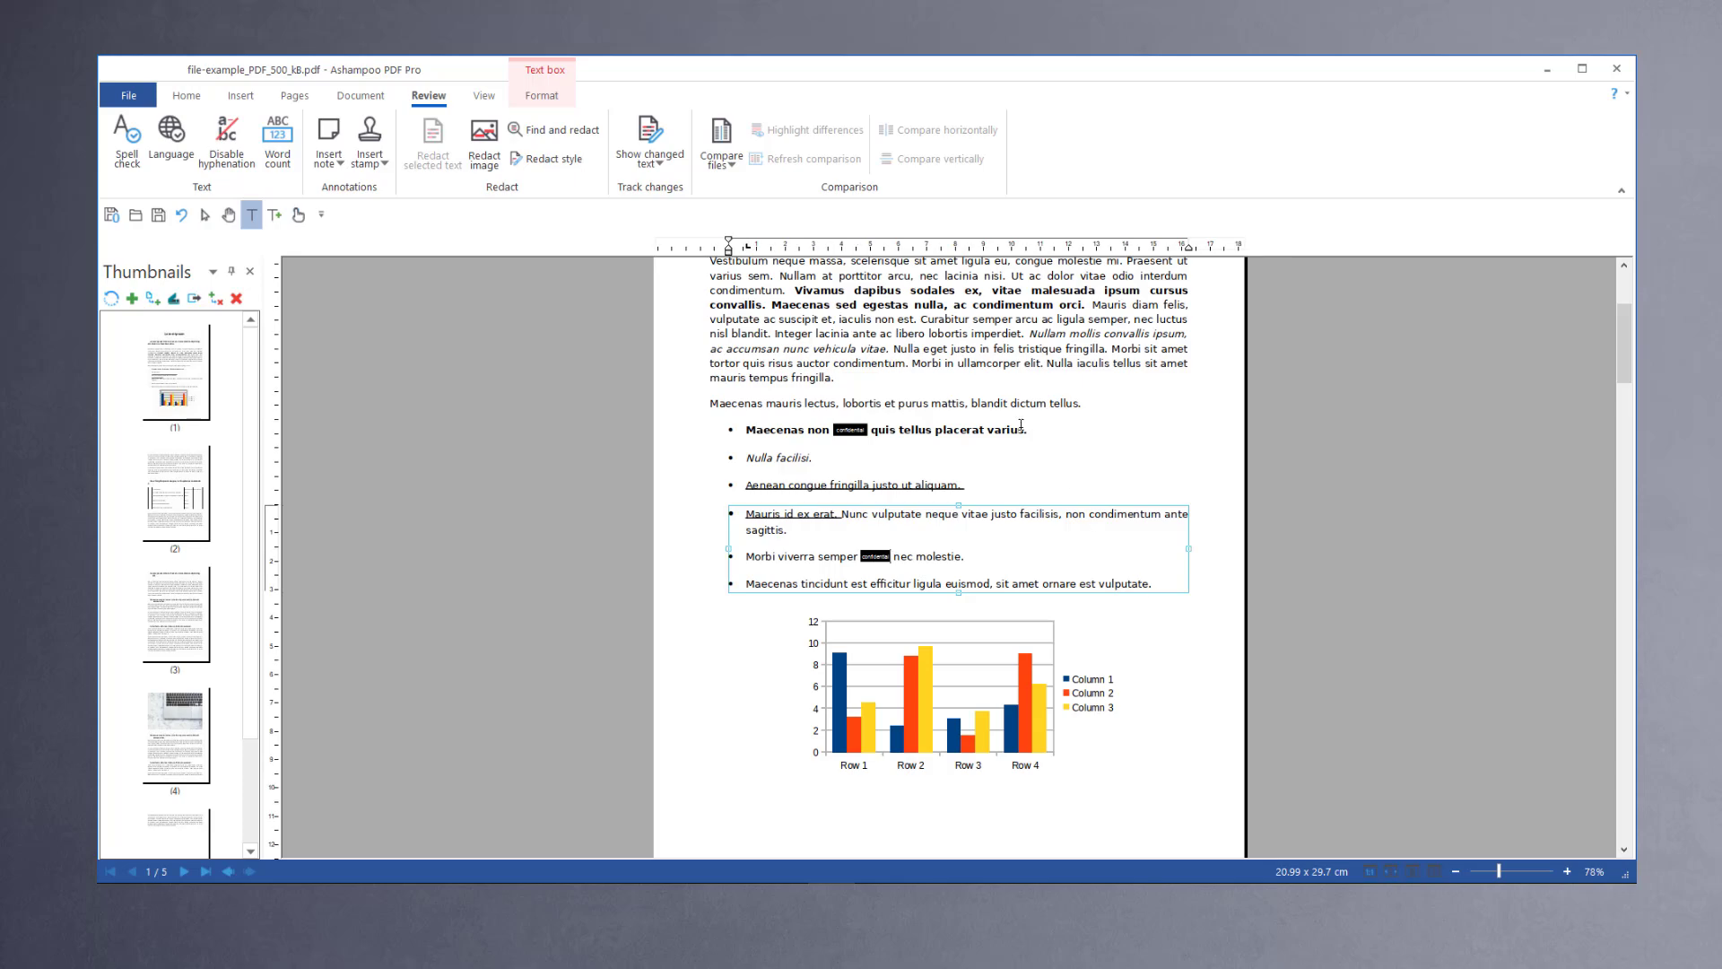
scroll(1021, 425, "up", 1)
scroll(1032, 484, "down", 10)
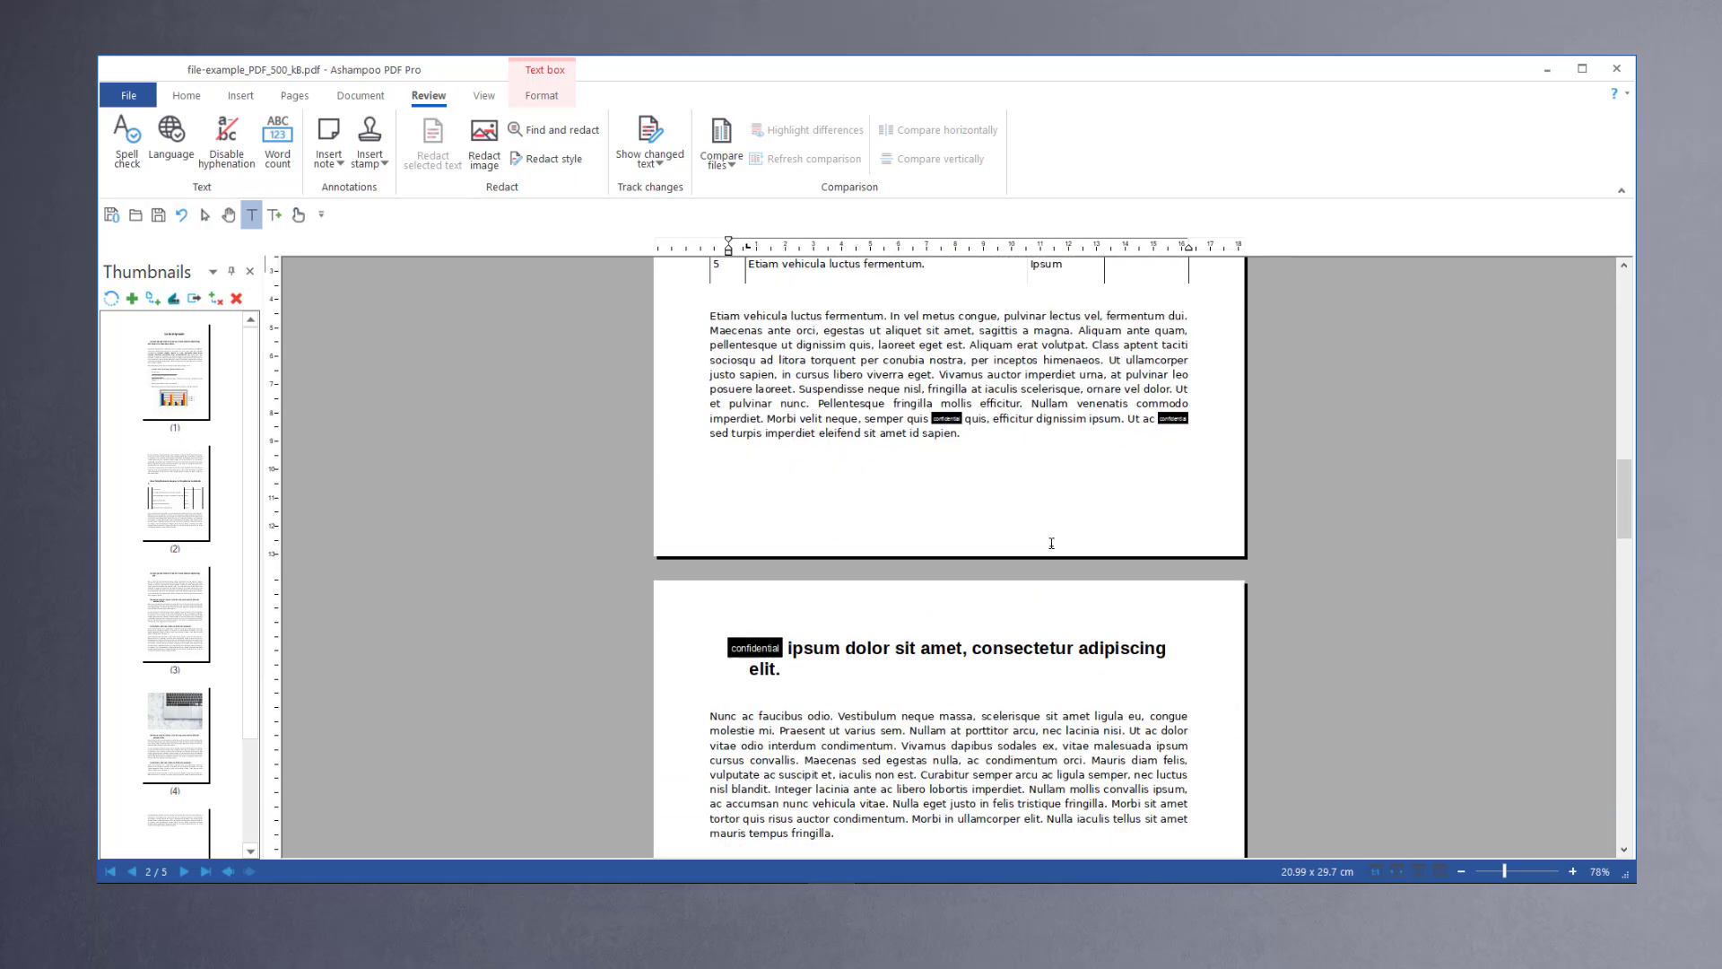
scroll(1051, 543, "down", 10)
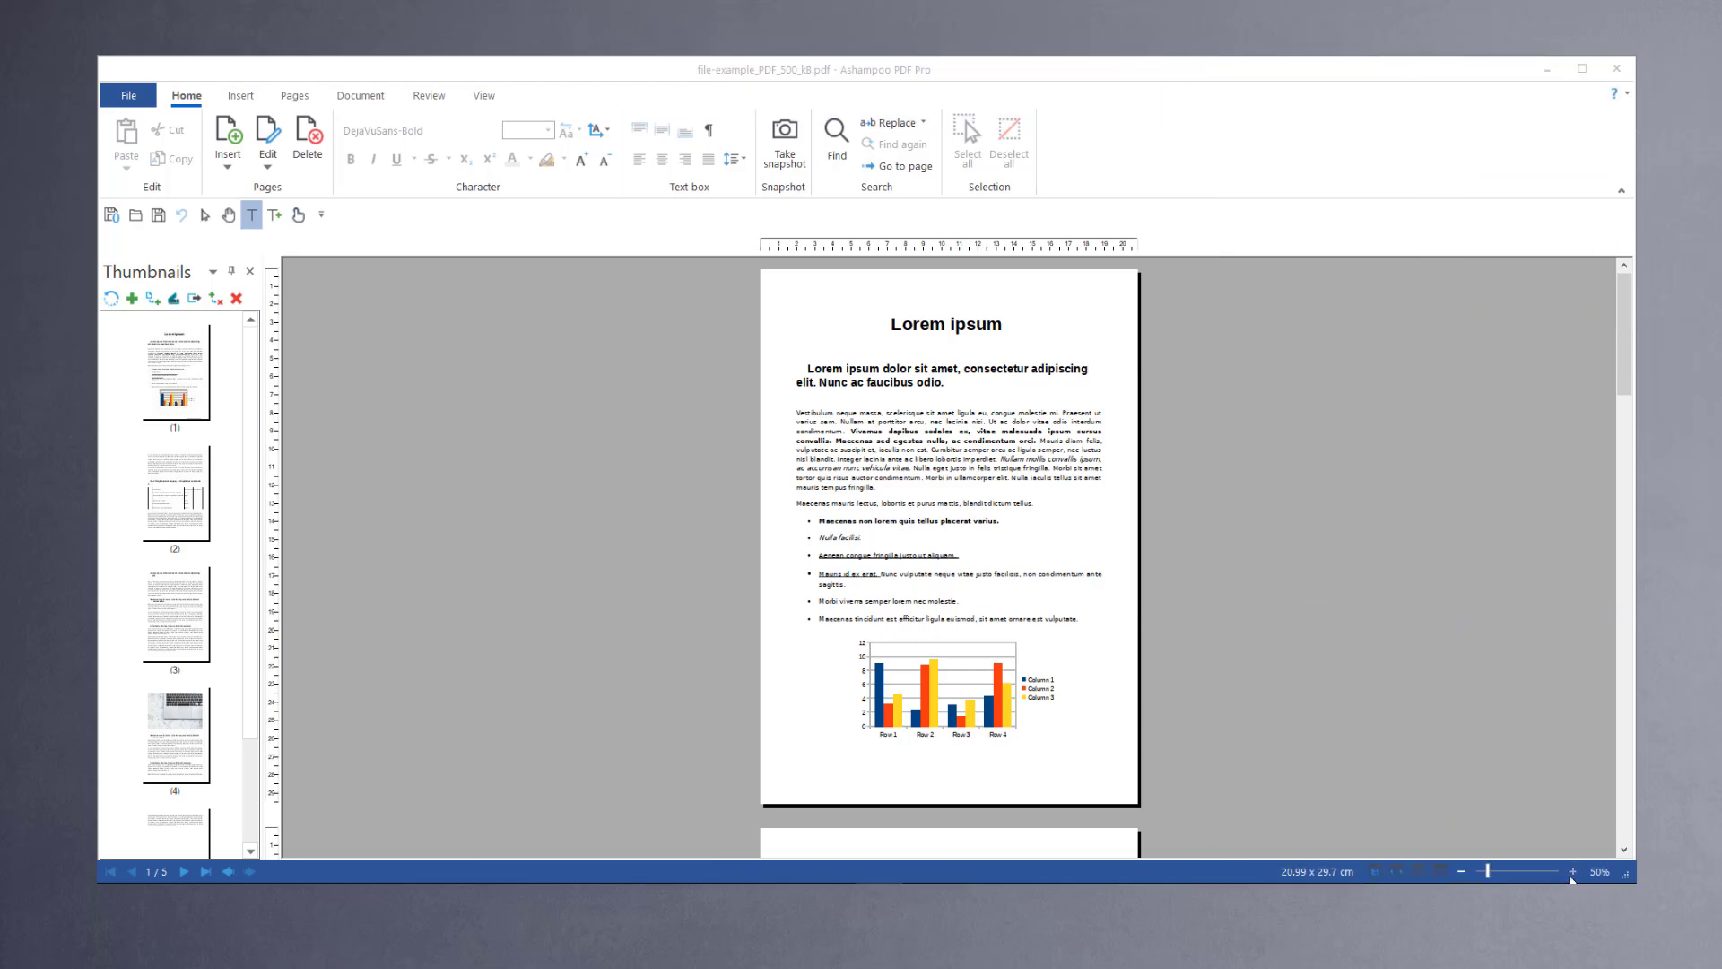
left_click(1572, 874)
left_click(1572, 875)
left_click(1573, 874)
scroll(1459, 661, "up", 3)
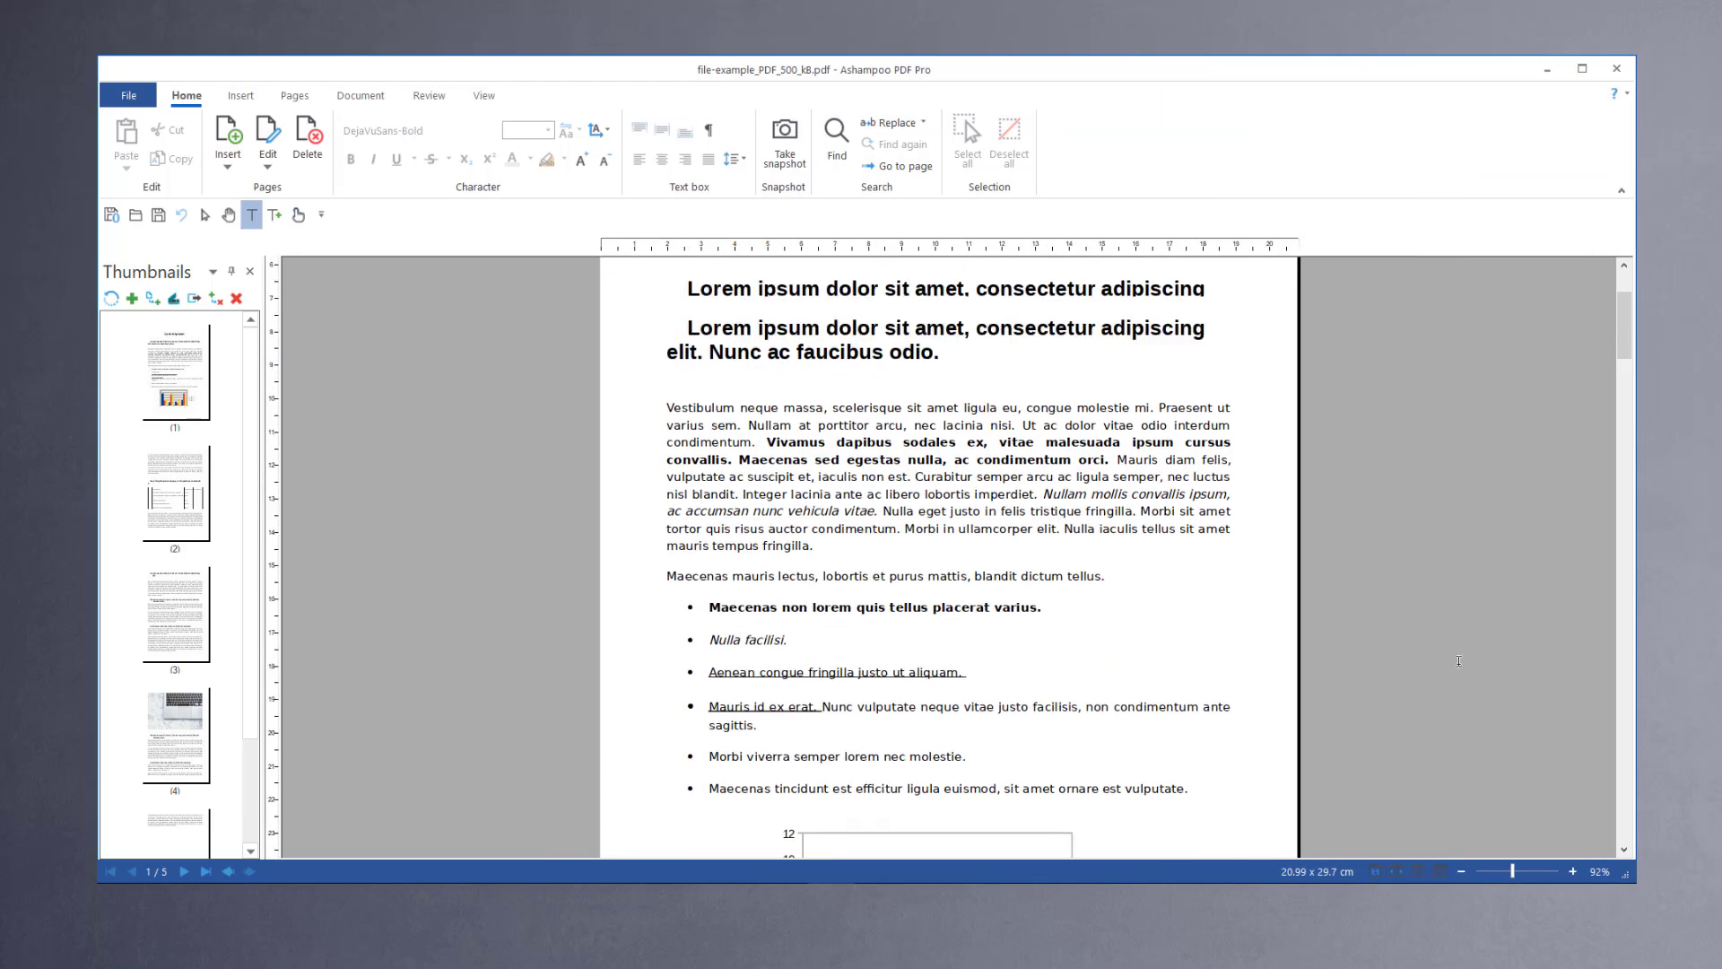
scroll(1459, 661, "up", 2)
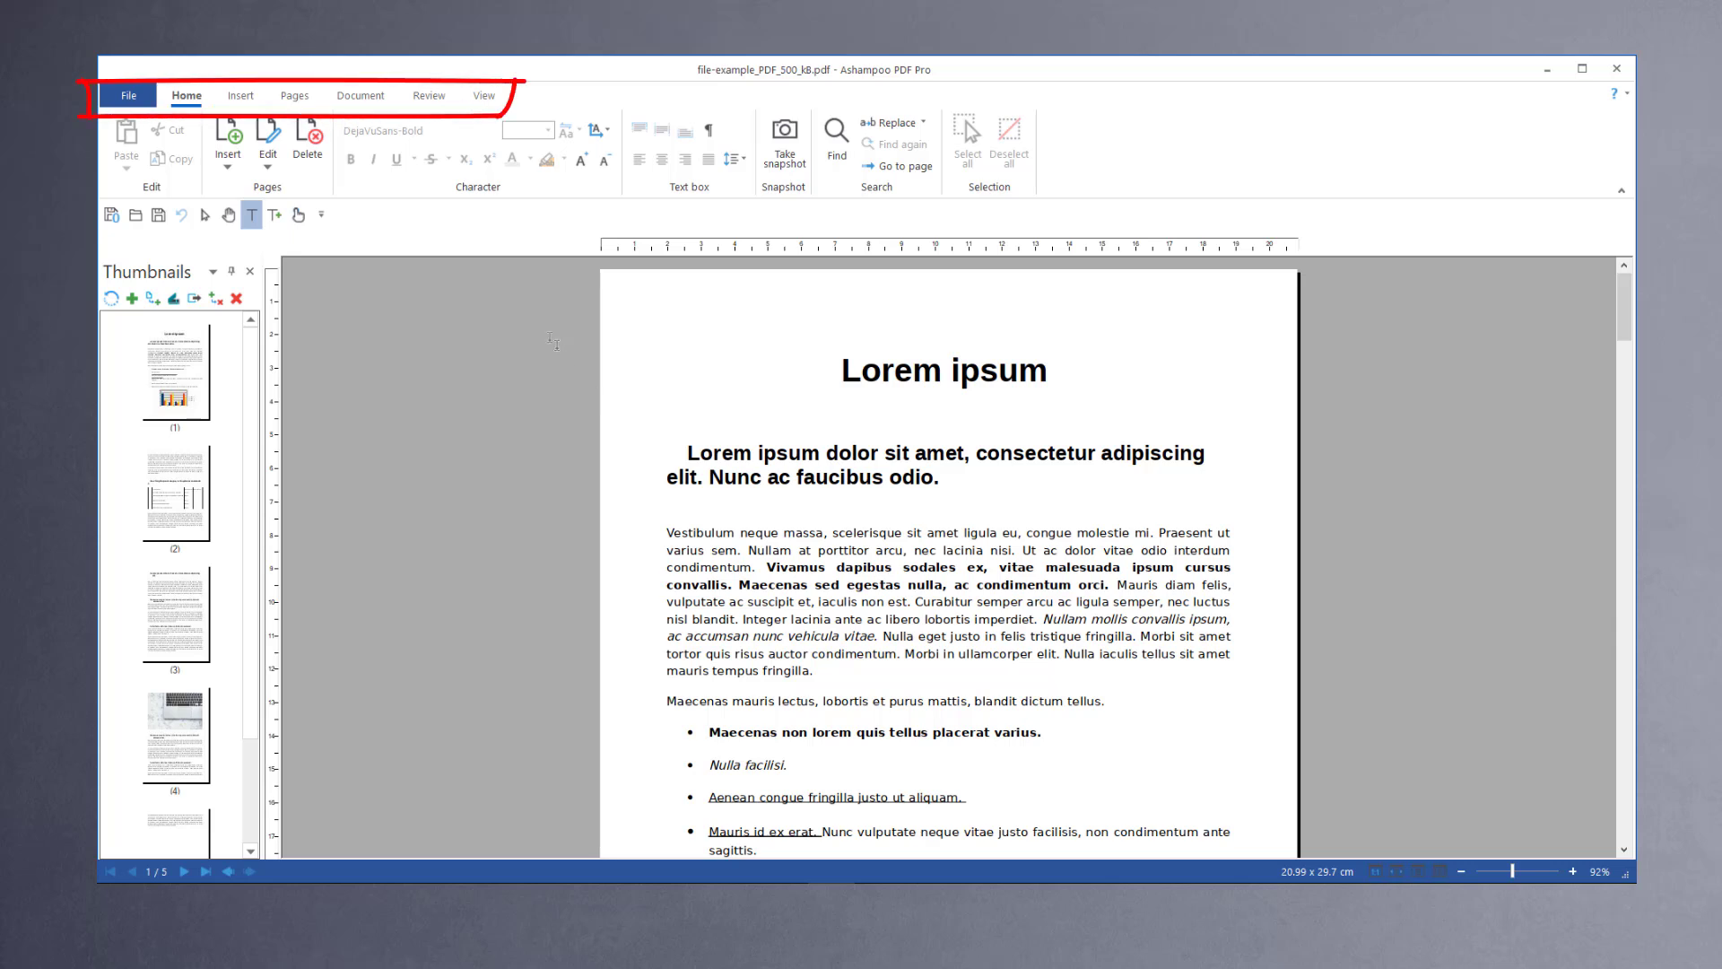
Step: Set the document security level to Acrobat X onwards (256-bit AES) and confirm
left_click(362, 99)
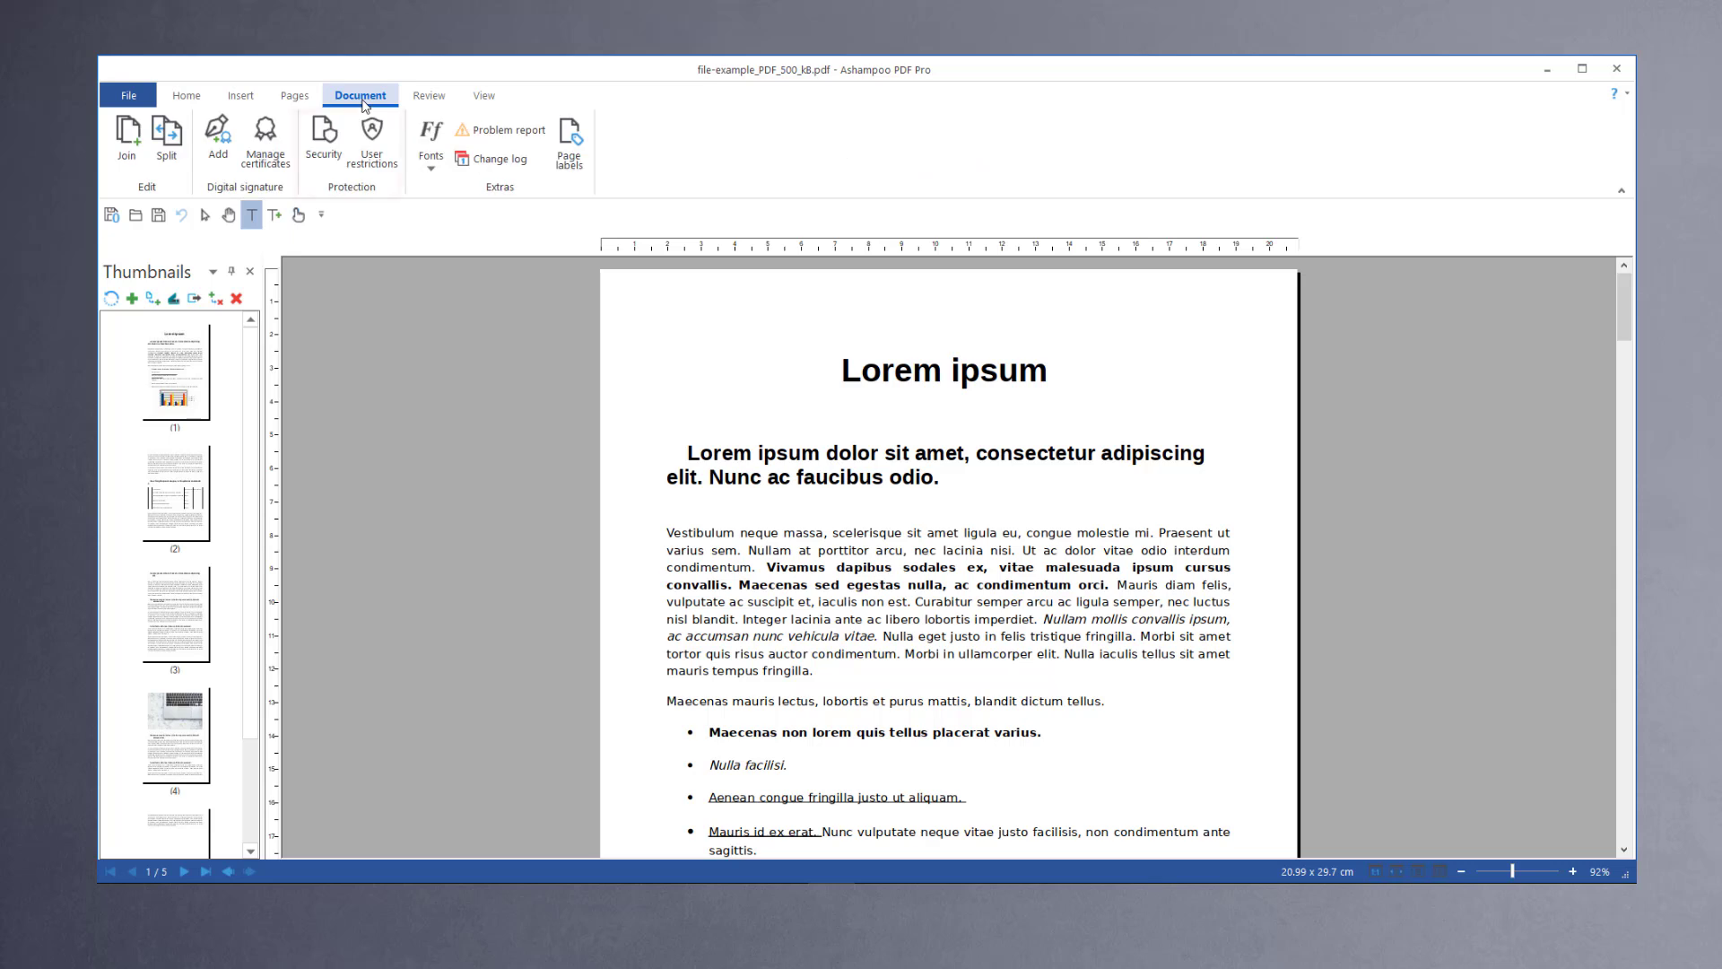
left_click(328, 158)
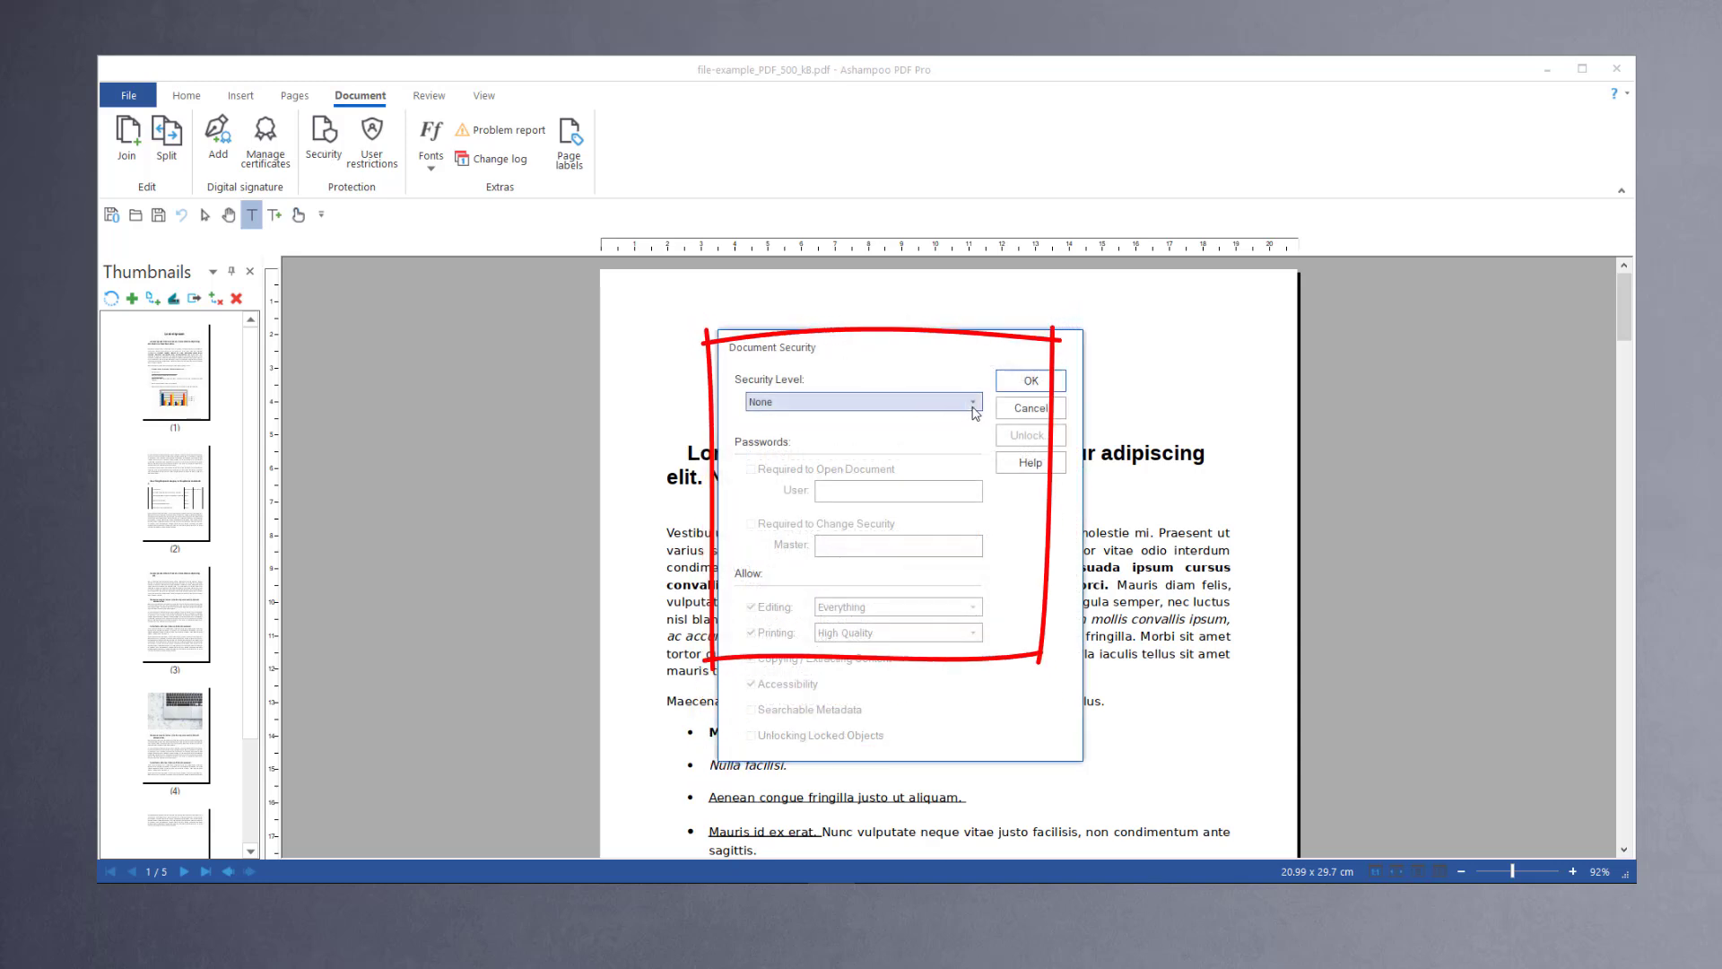
left_click(974, 404)
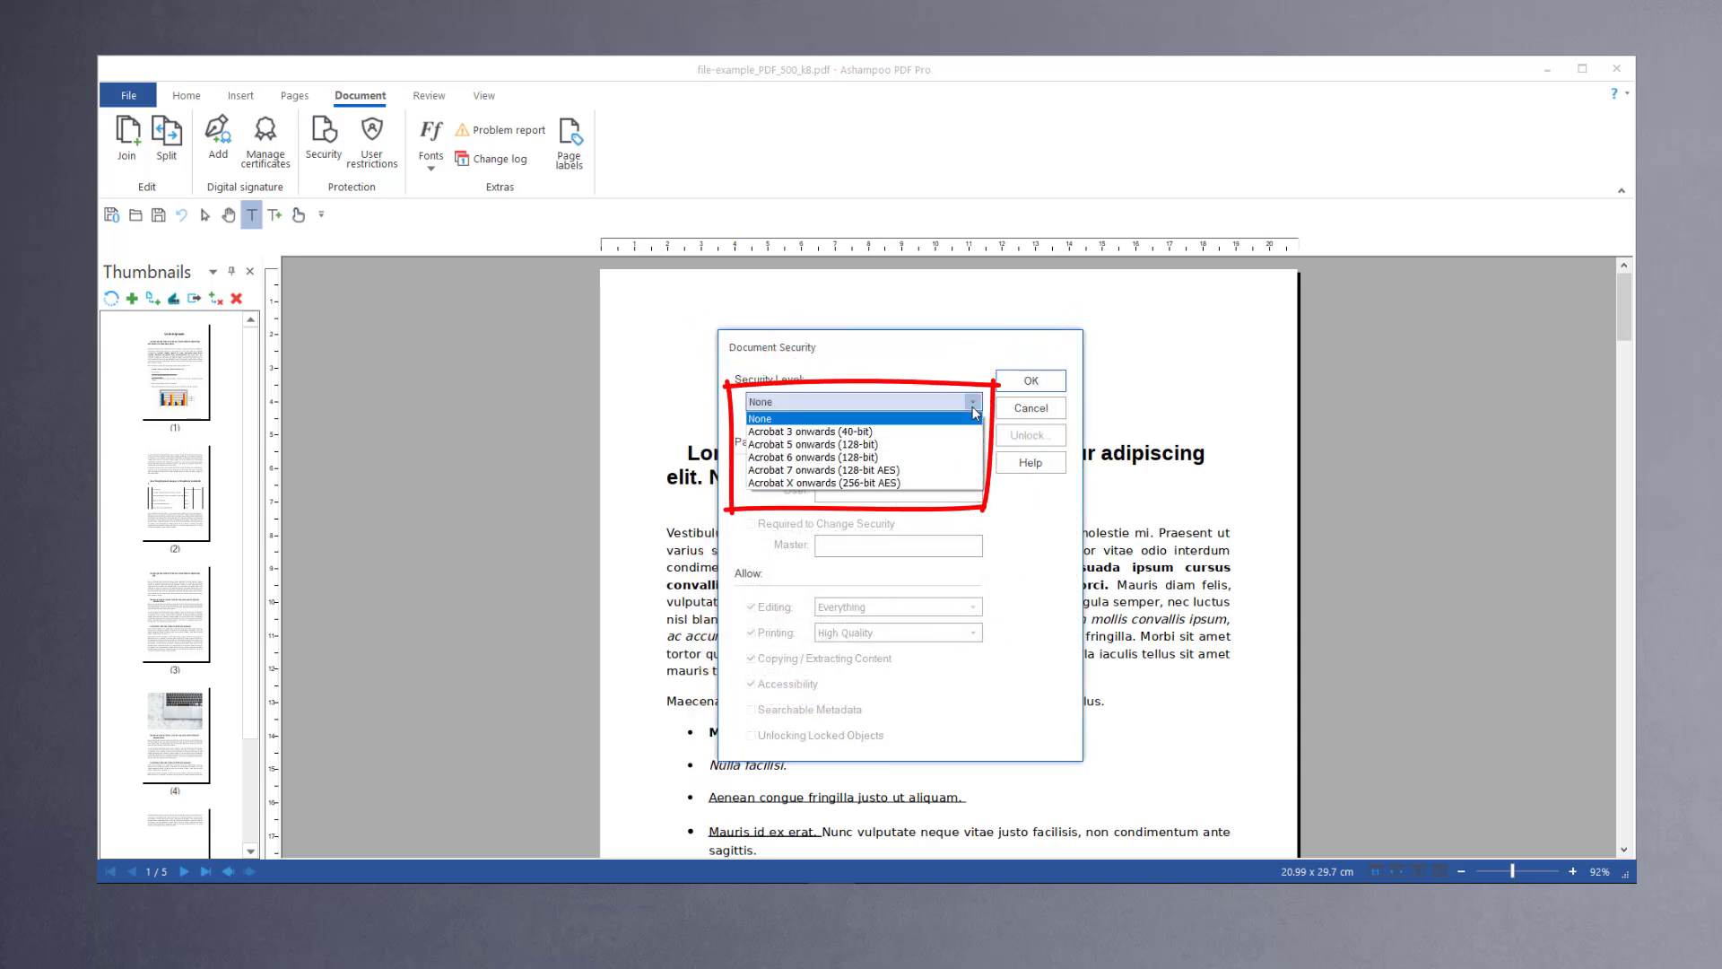
left_click(935, 483)
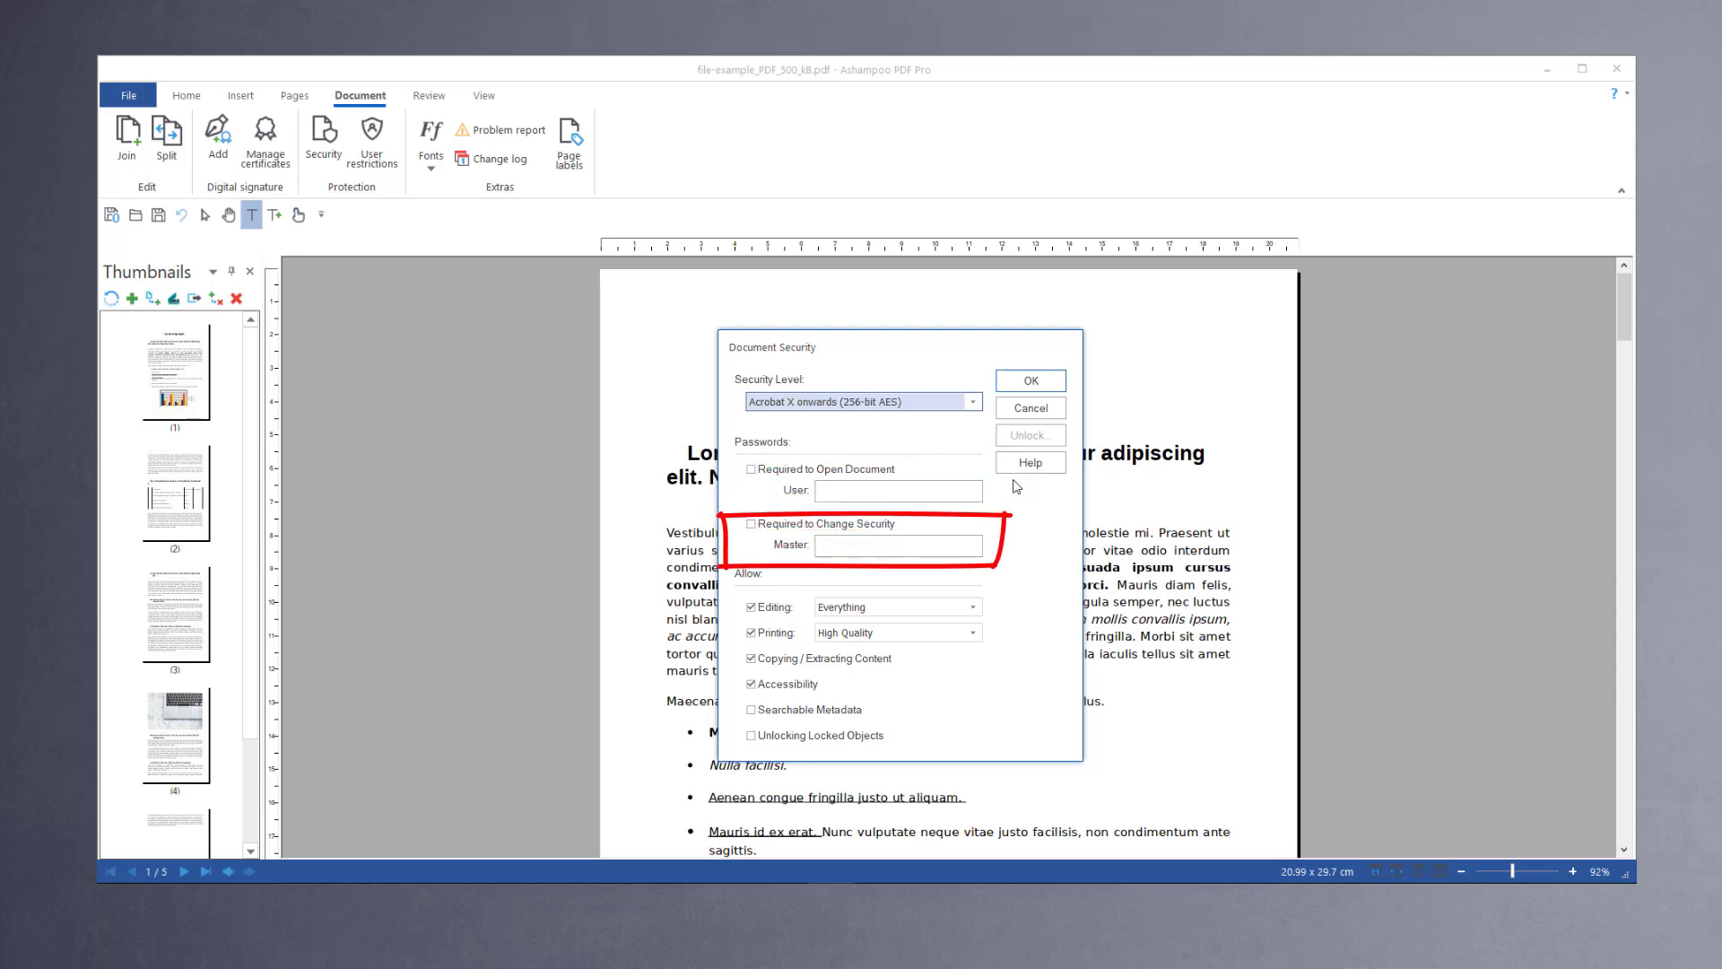
left_click(1038, 386)
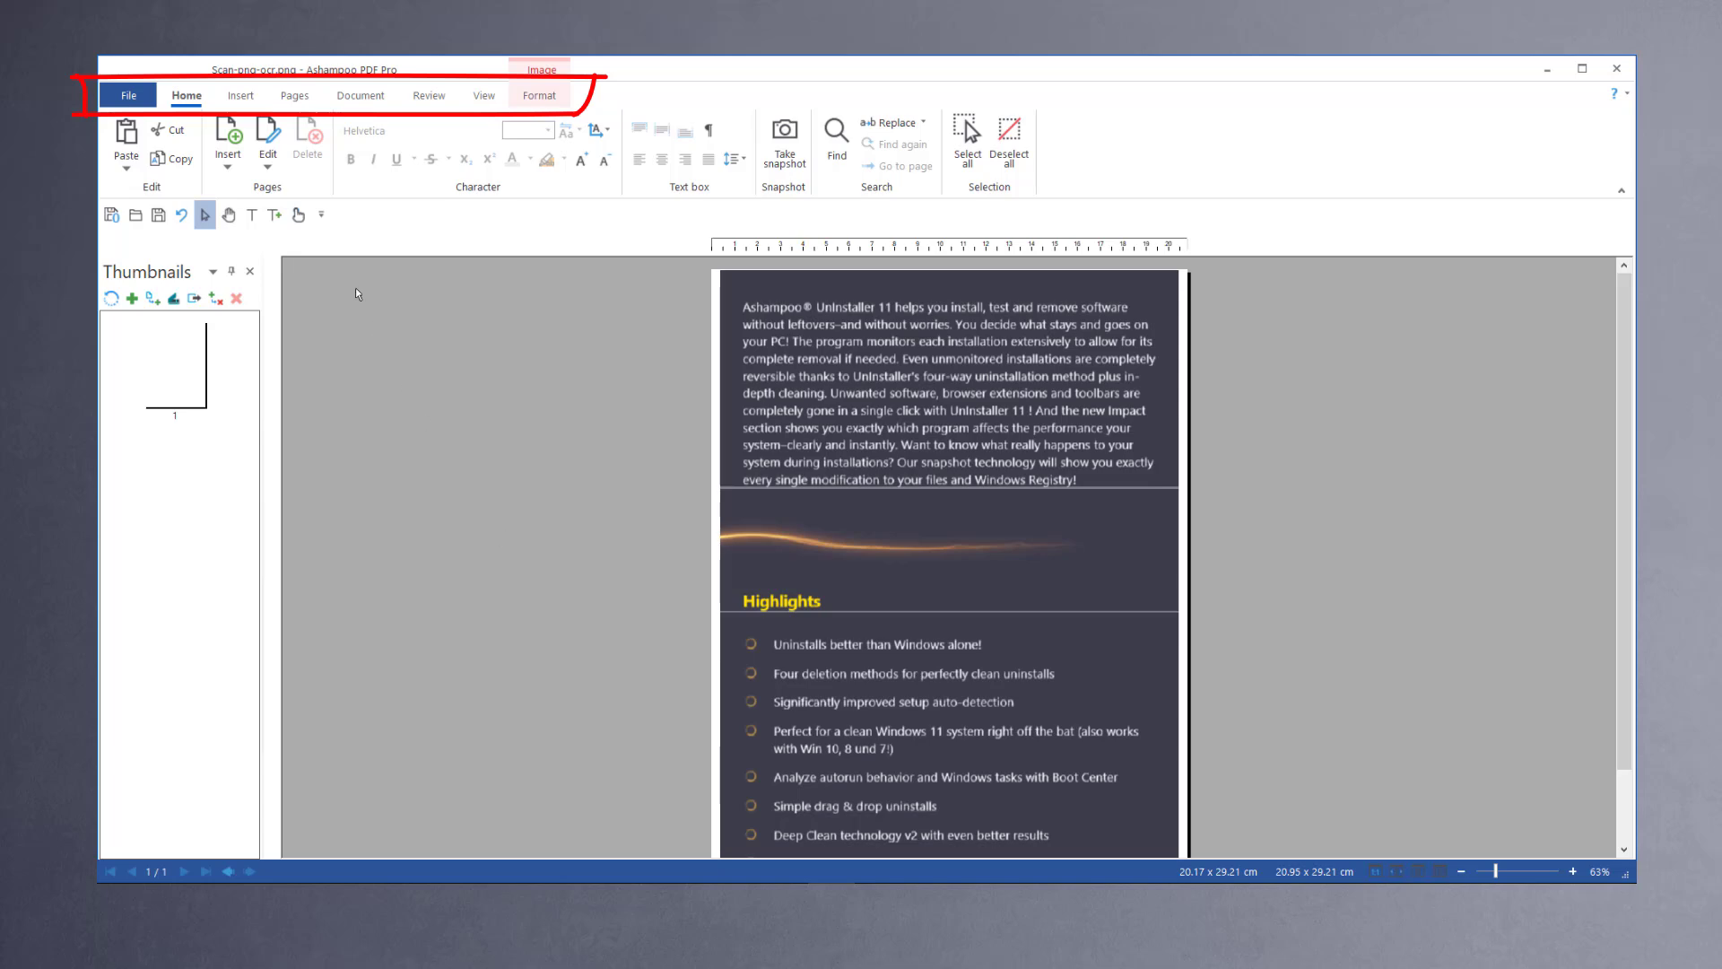
Step: Run text recognition on all pages of the scanned image with English language and Searchable Image style
left_click(295, 96)
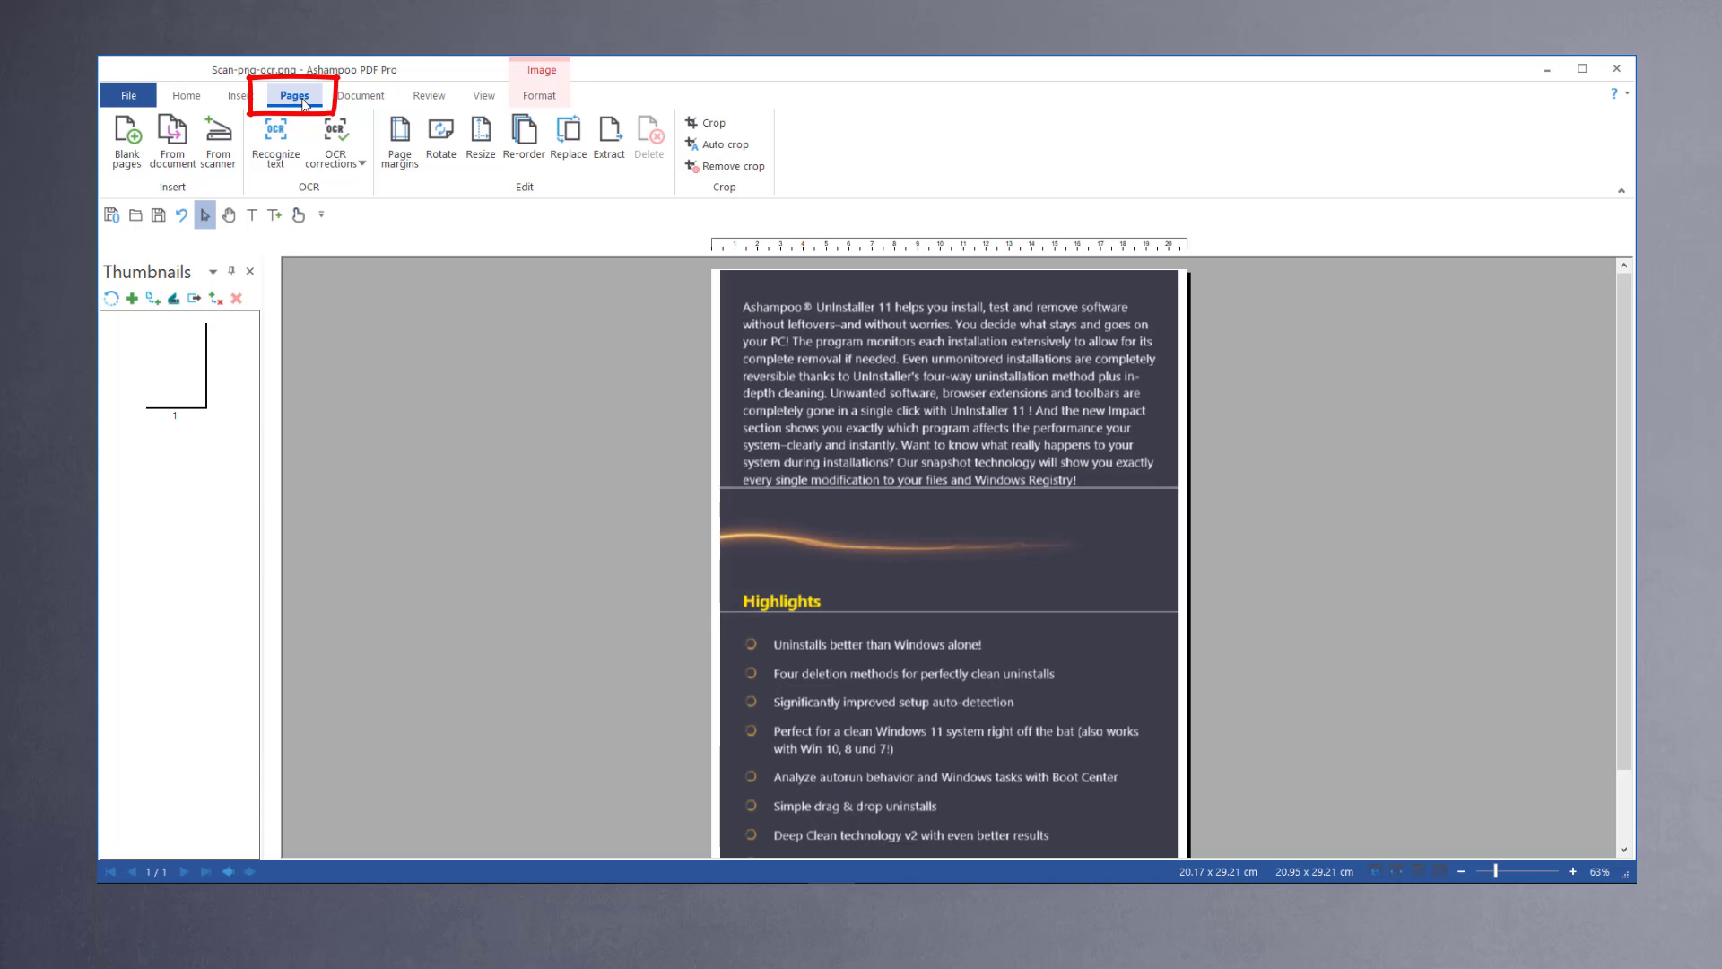
left_click(274, 157)
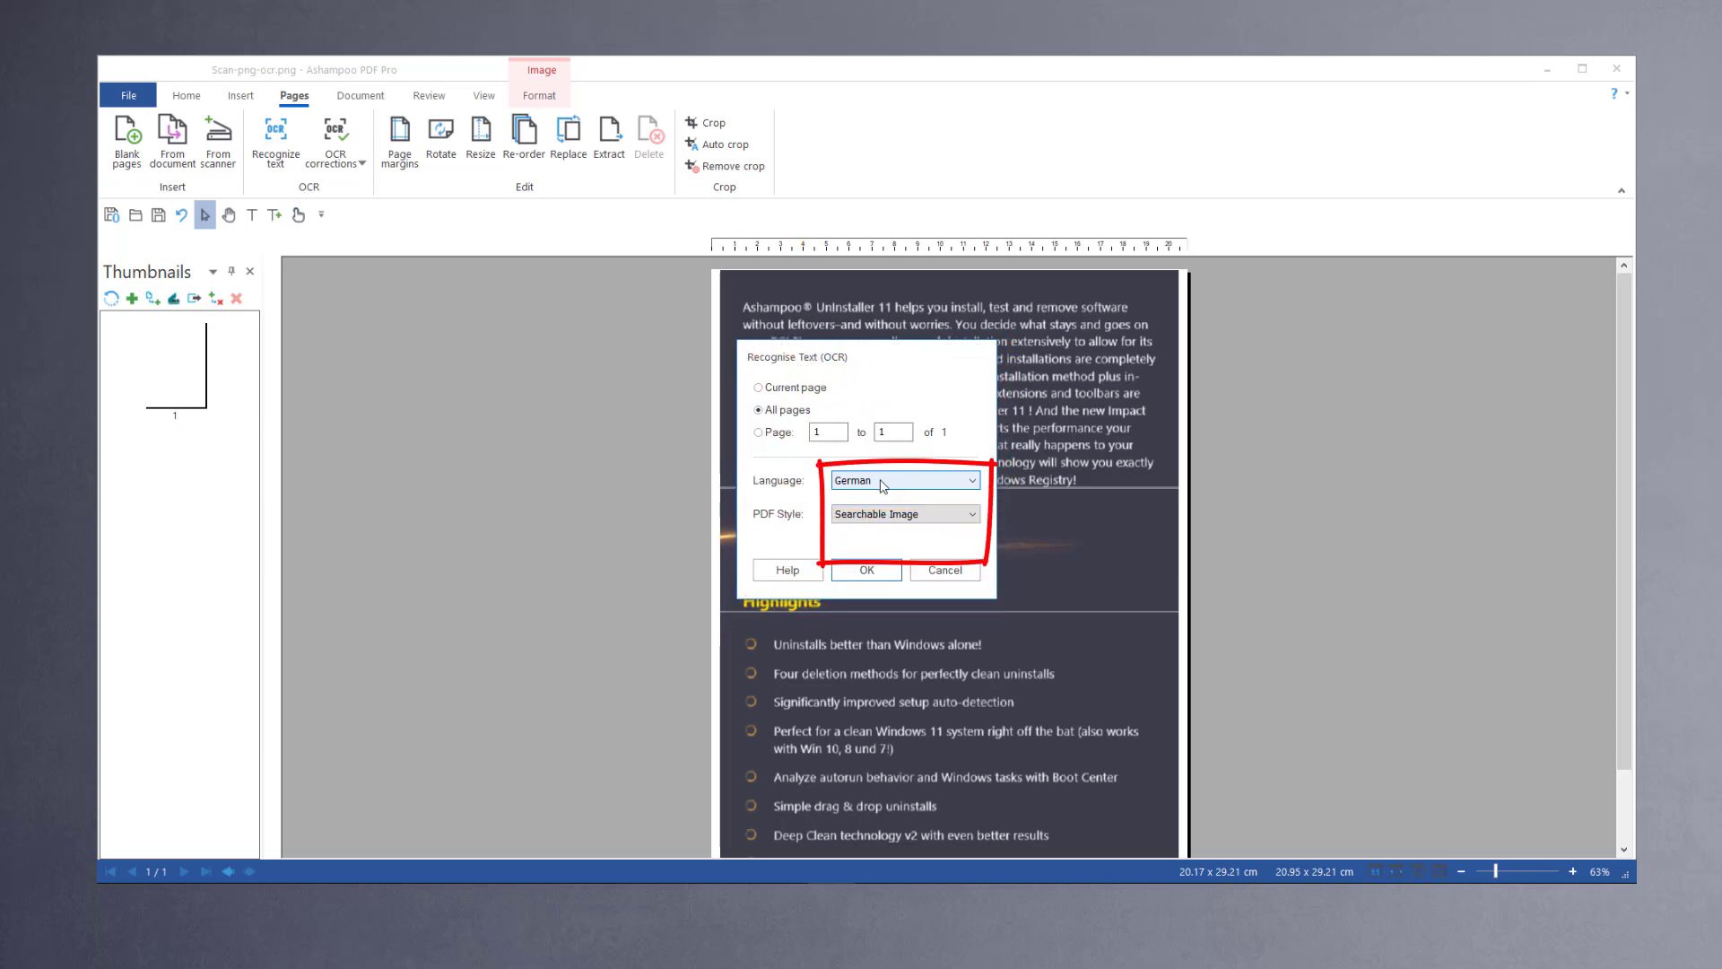
left_click(883, 482)
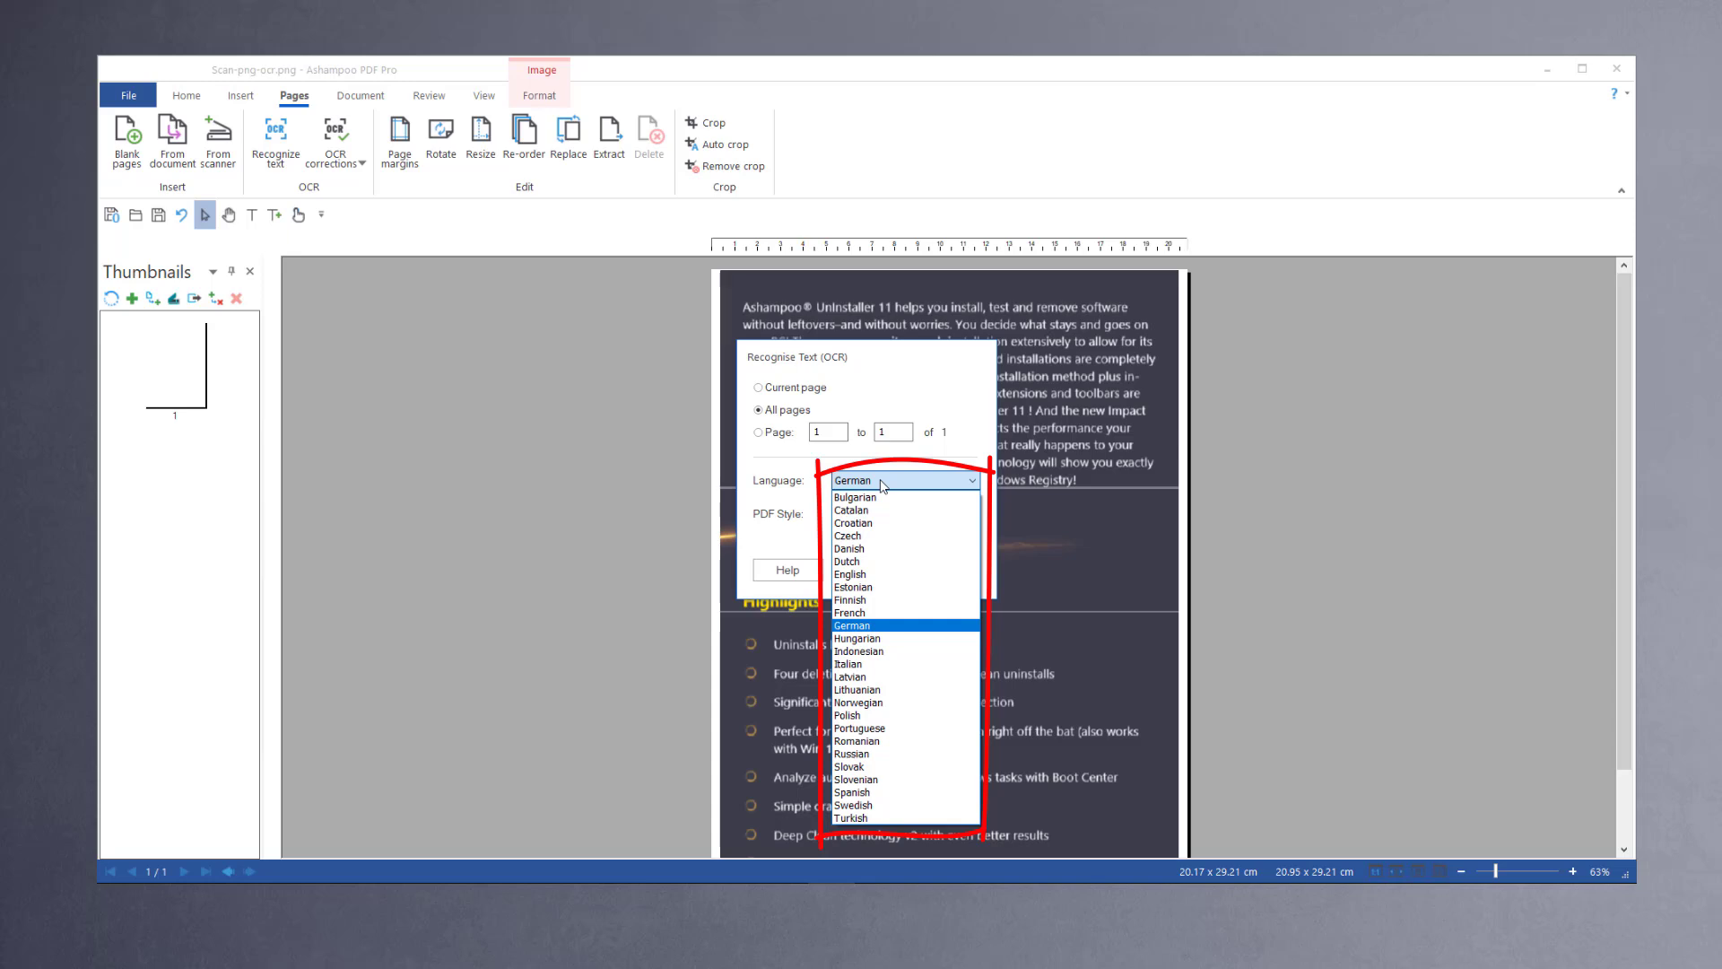
left_click(889, 577)
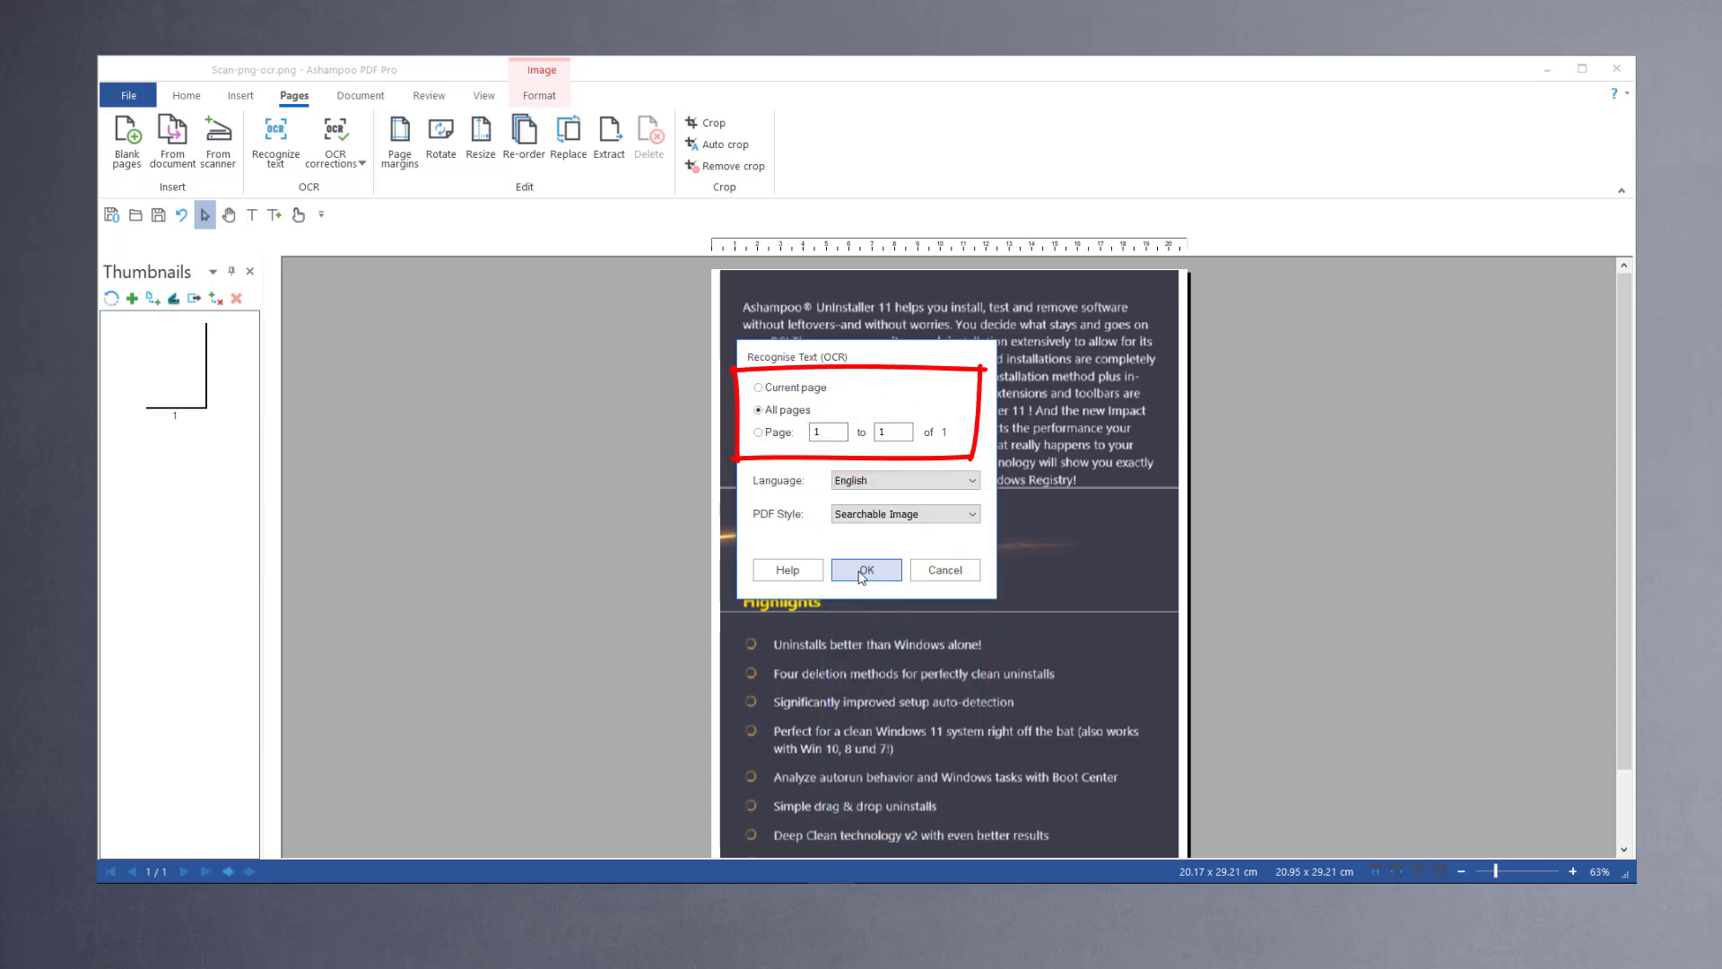
left_click(863, 570)
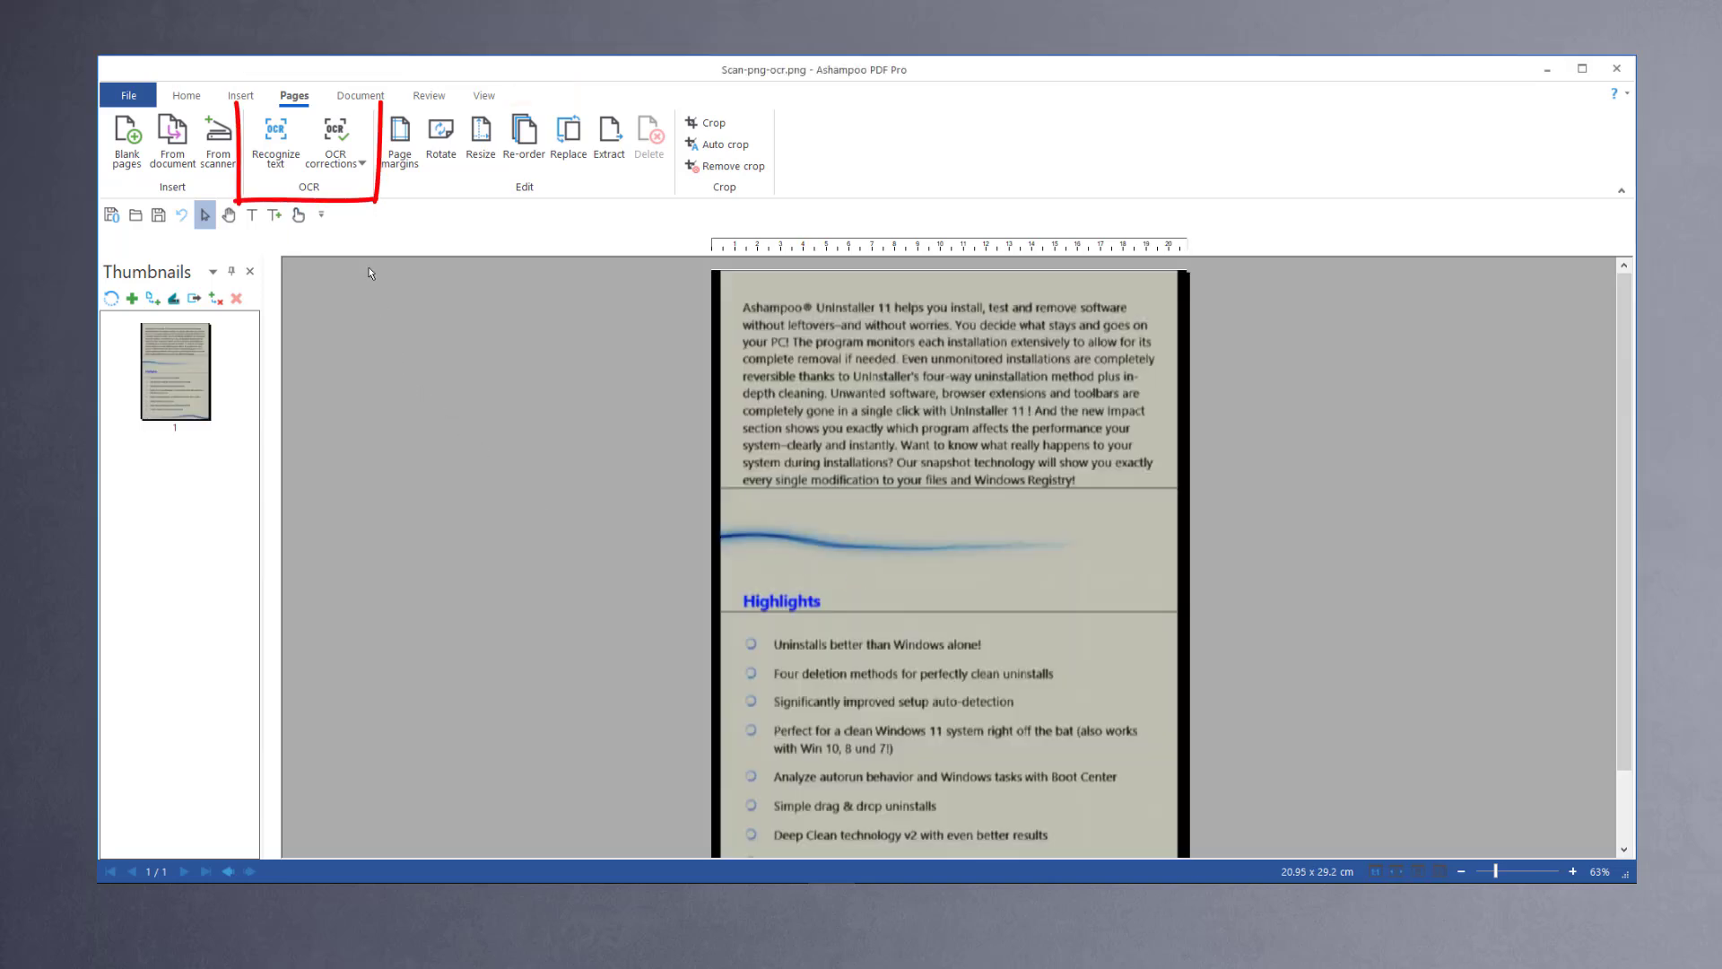
Step: Start OCR corrections mode for the recognized document
left_click(342, 166)
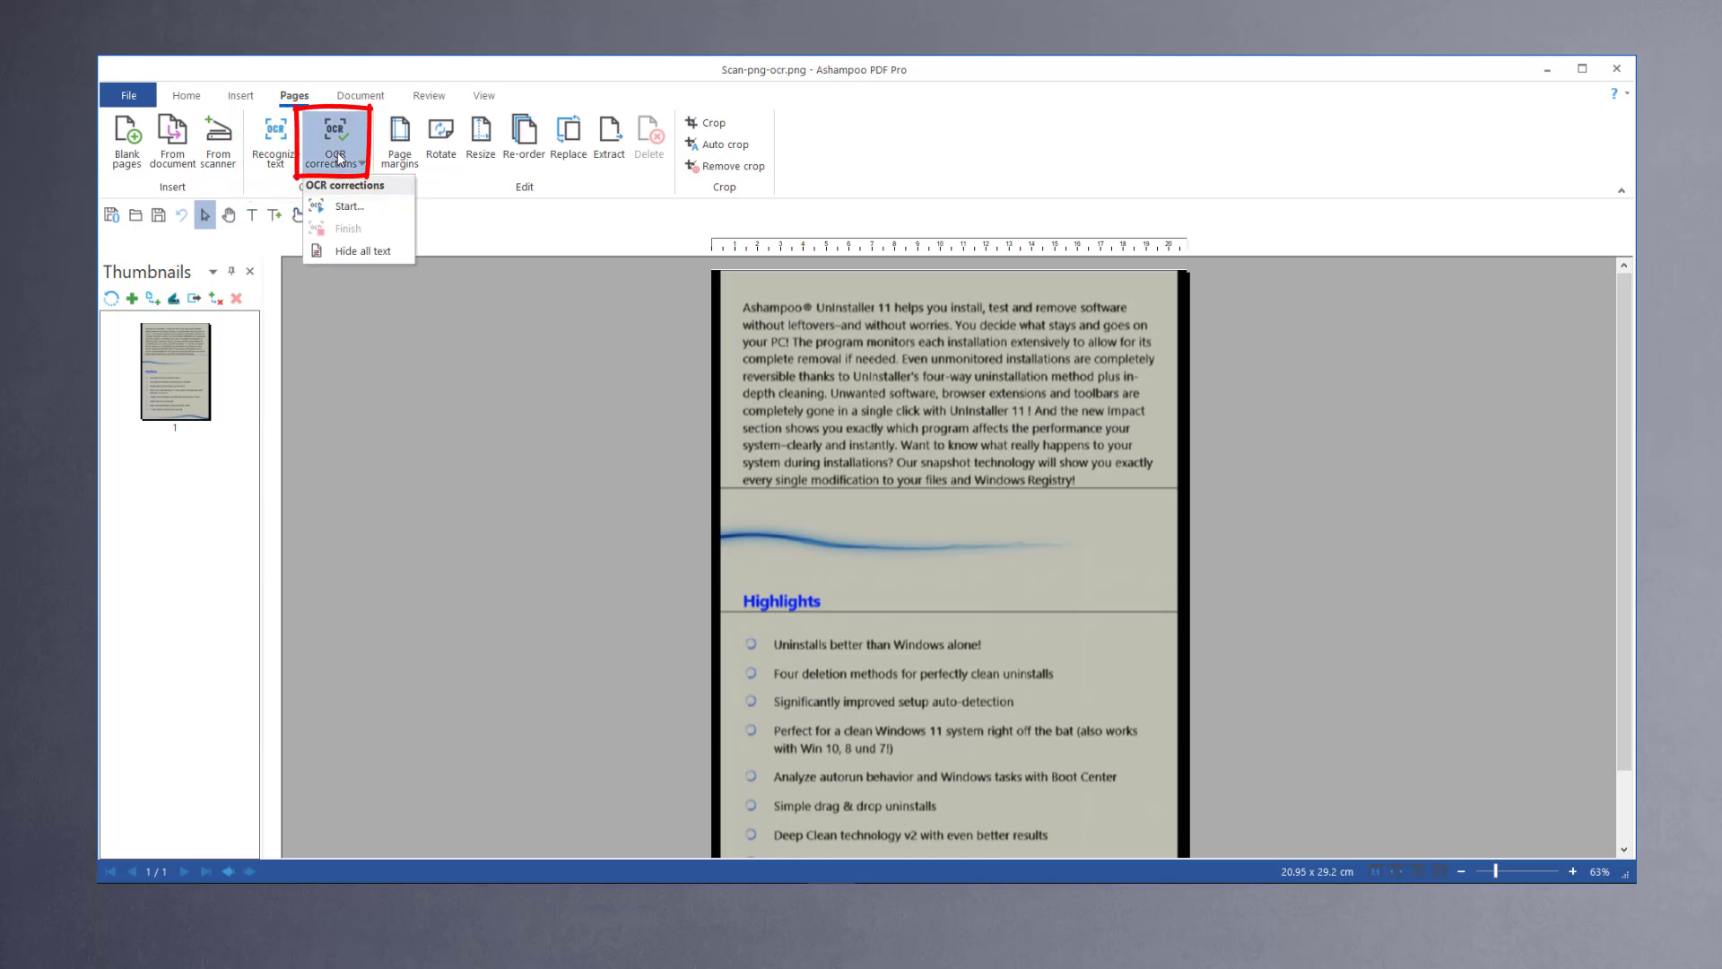
left_click(342, 208)
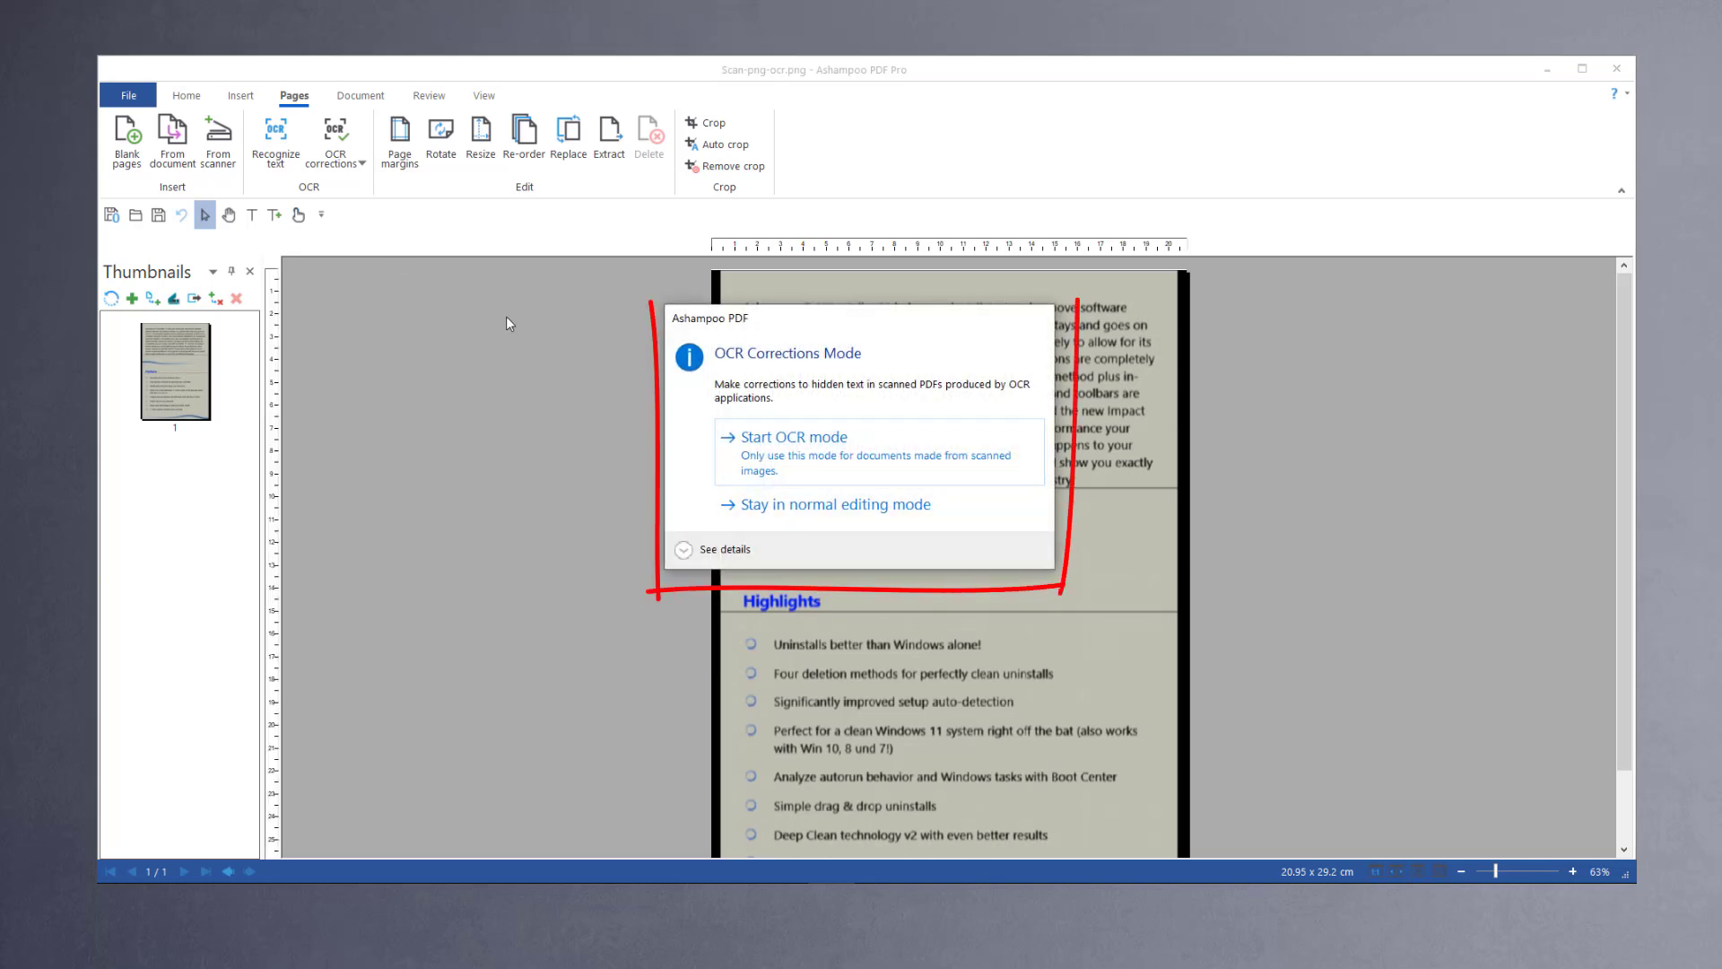
left_click(823, 453)
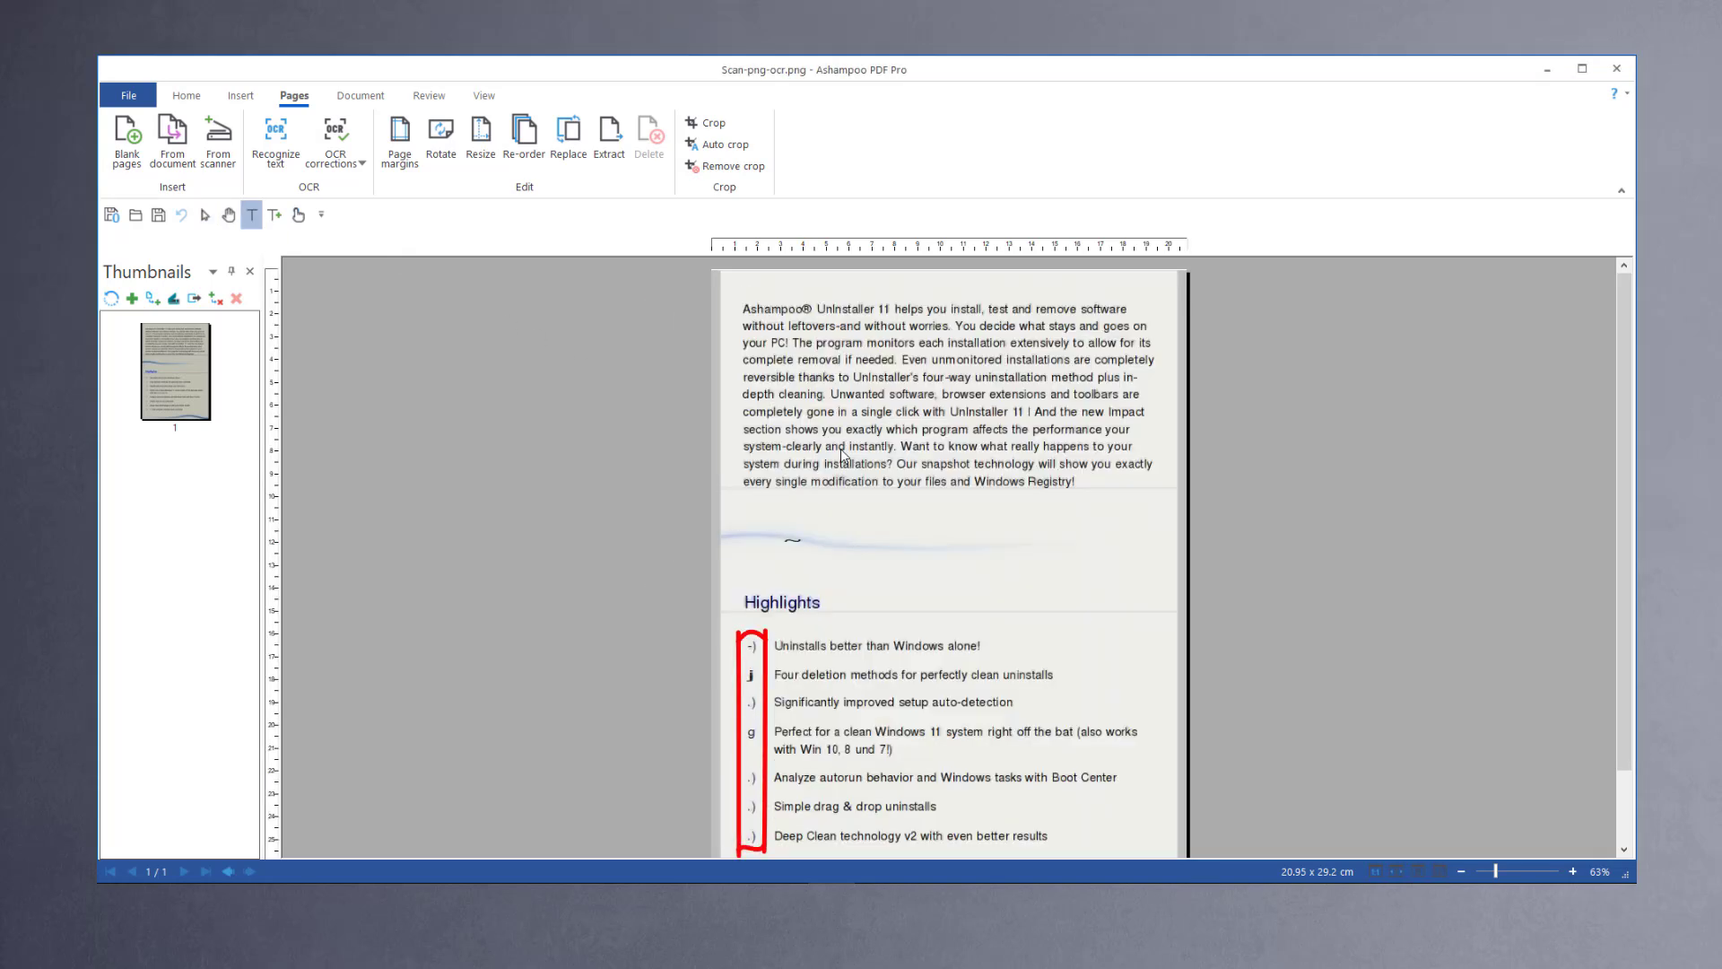
Step: Delete the misrecognized bullet characters in front of the first highlight items
left_click(753, 646)
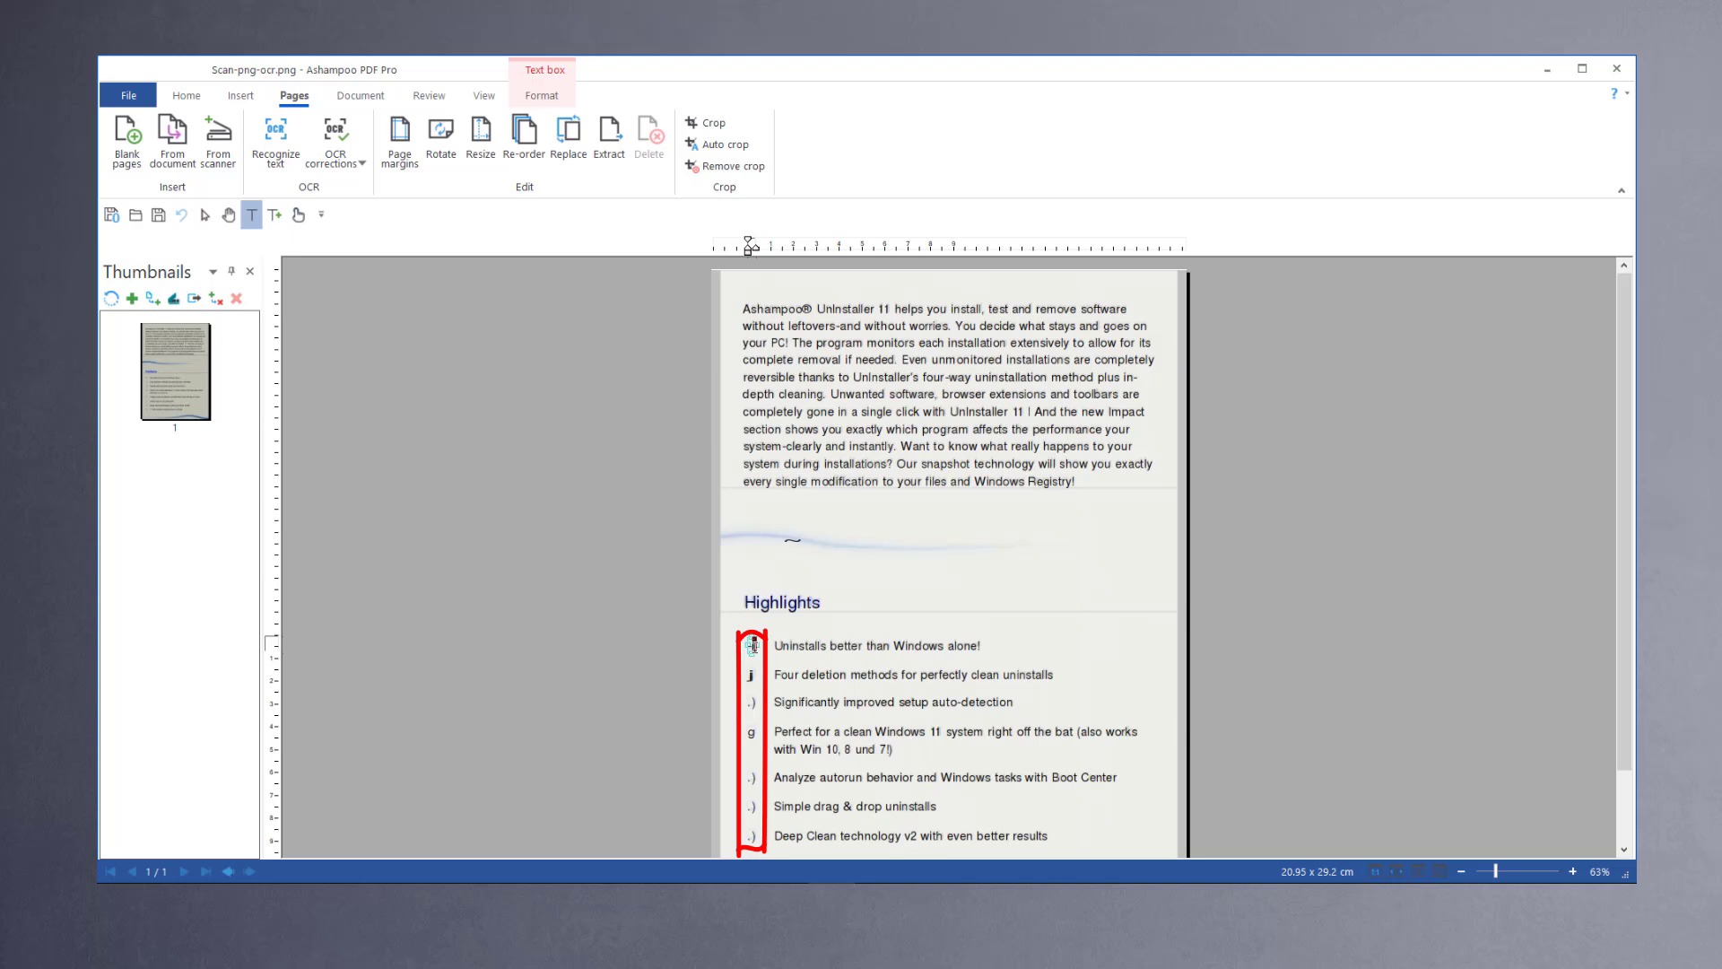
left_click_drag(754, 645, 758, 647)
key("Delete")
key("Escape")
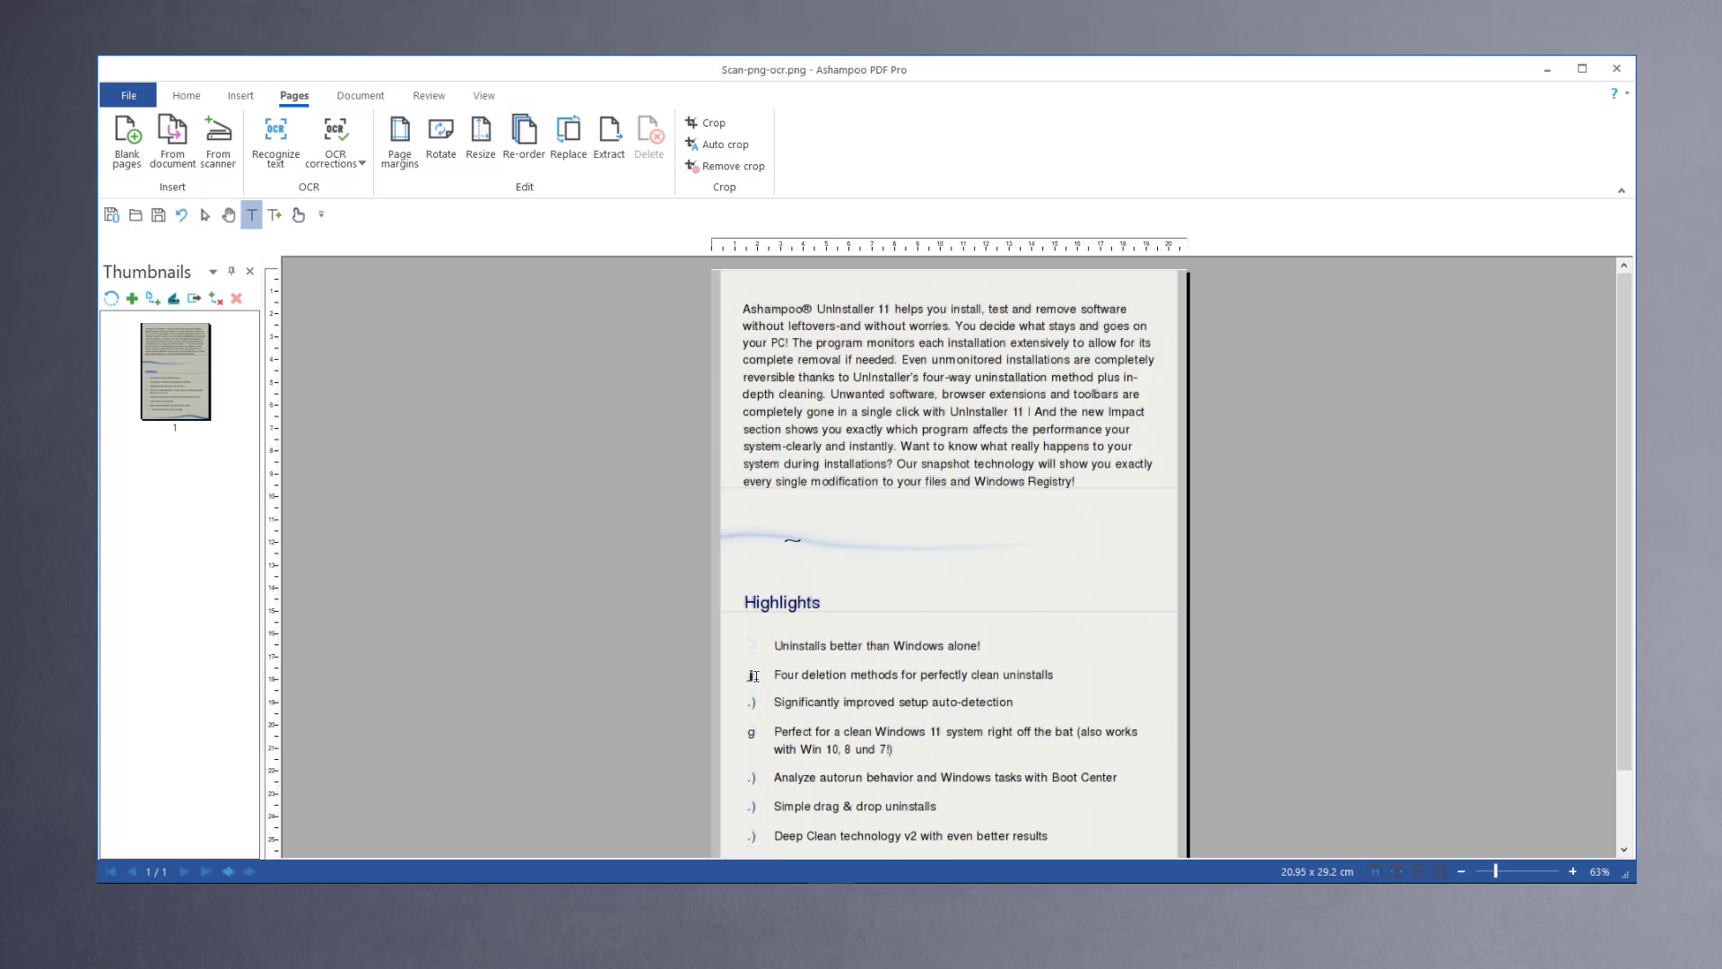
double_click(755, 676)
key("Delete")
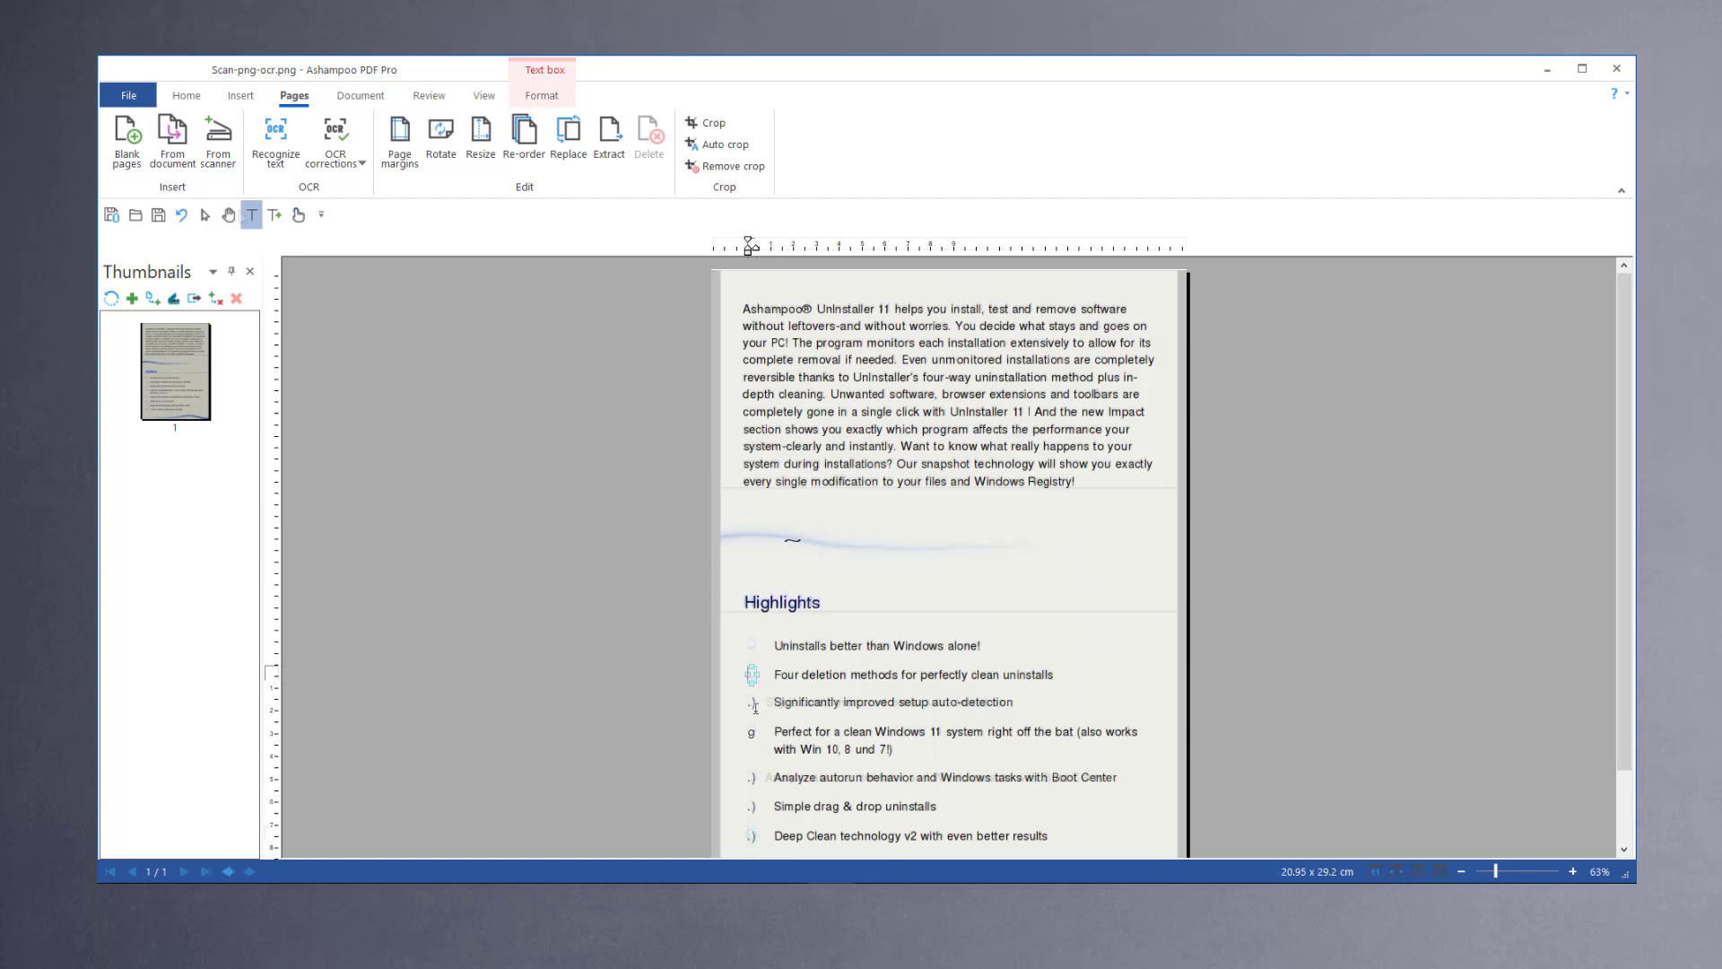
left_click(755, 705)
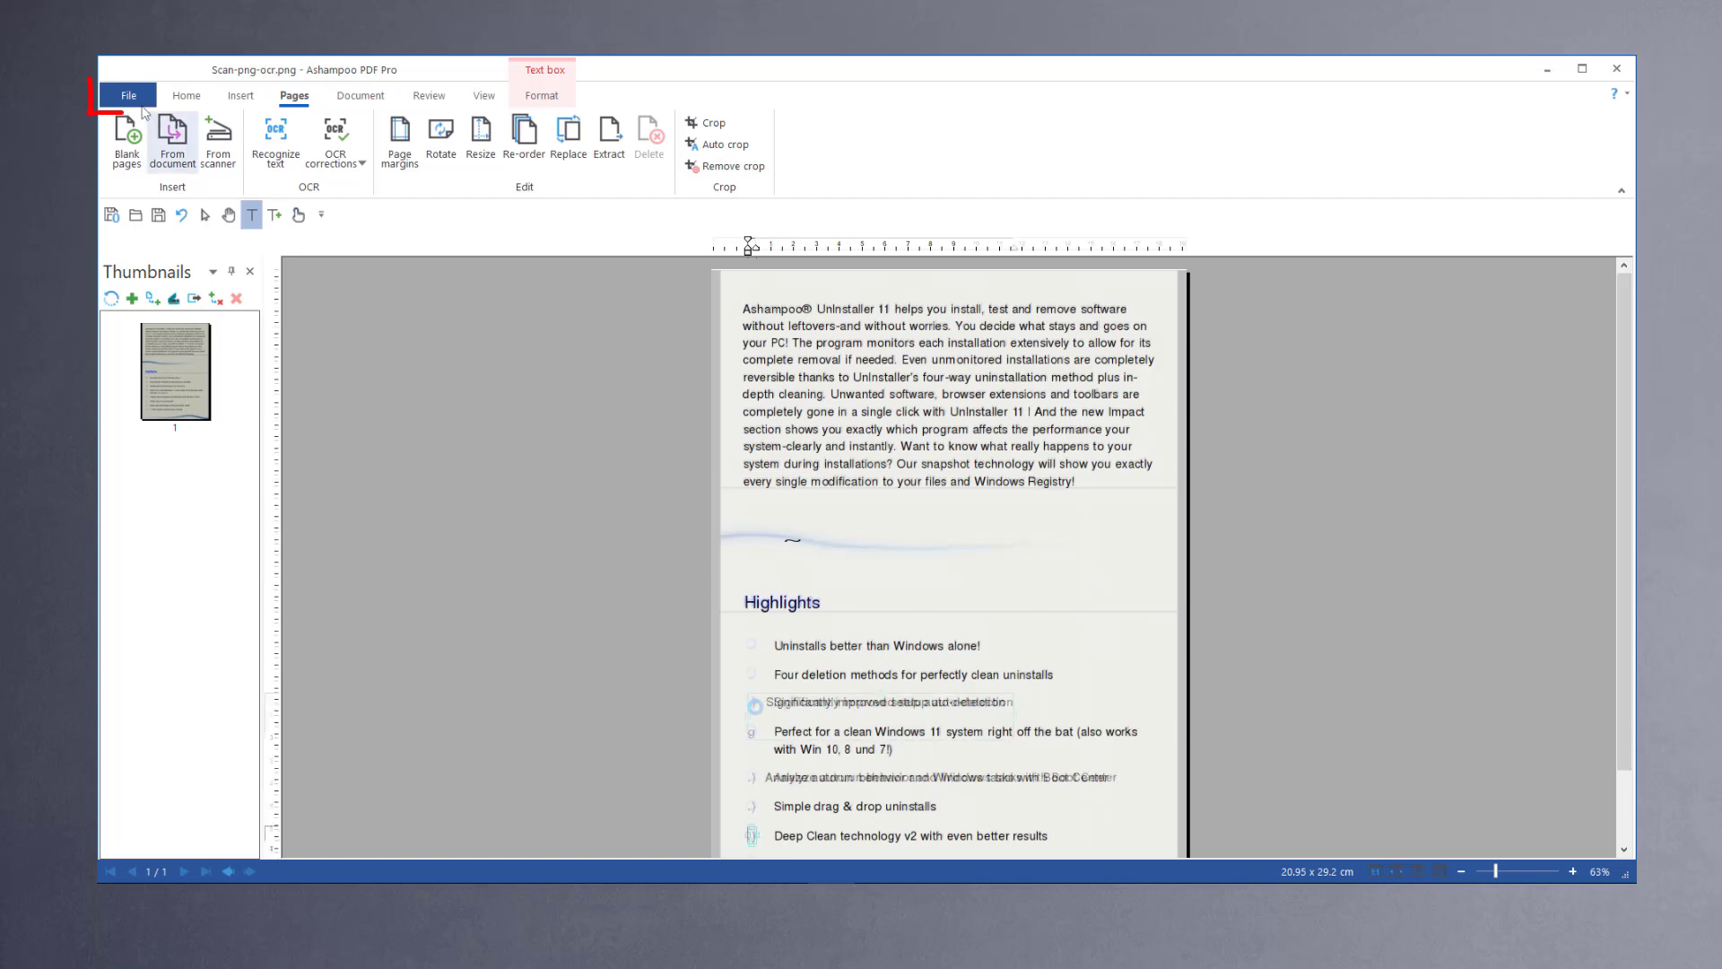
Step: Export all pages of the document as Plain Text with JPEG image output into the Documents folder
left_click(129, 93)
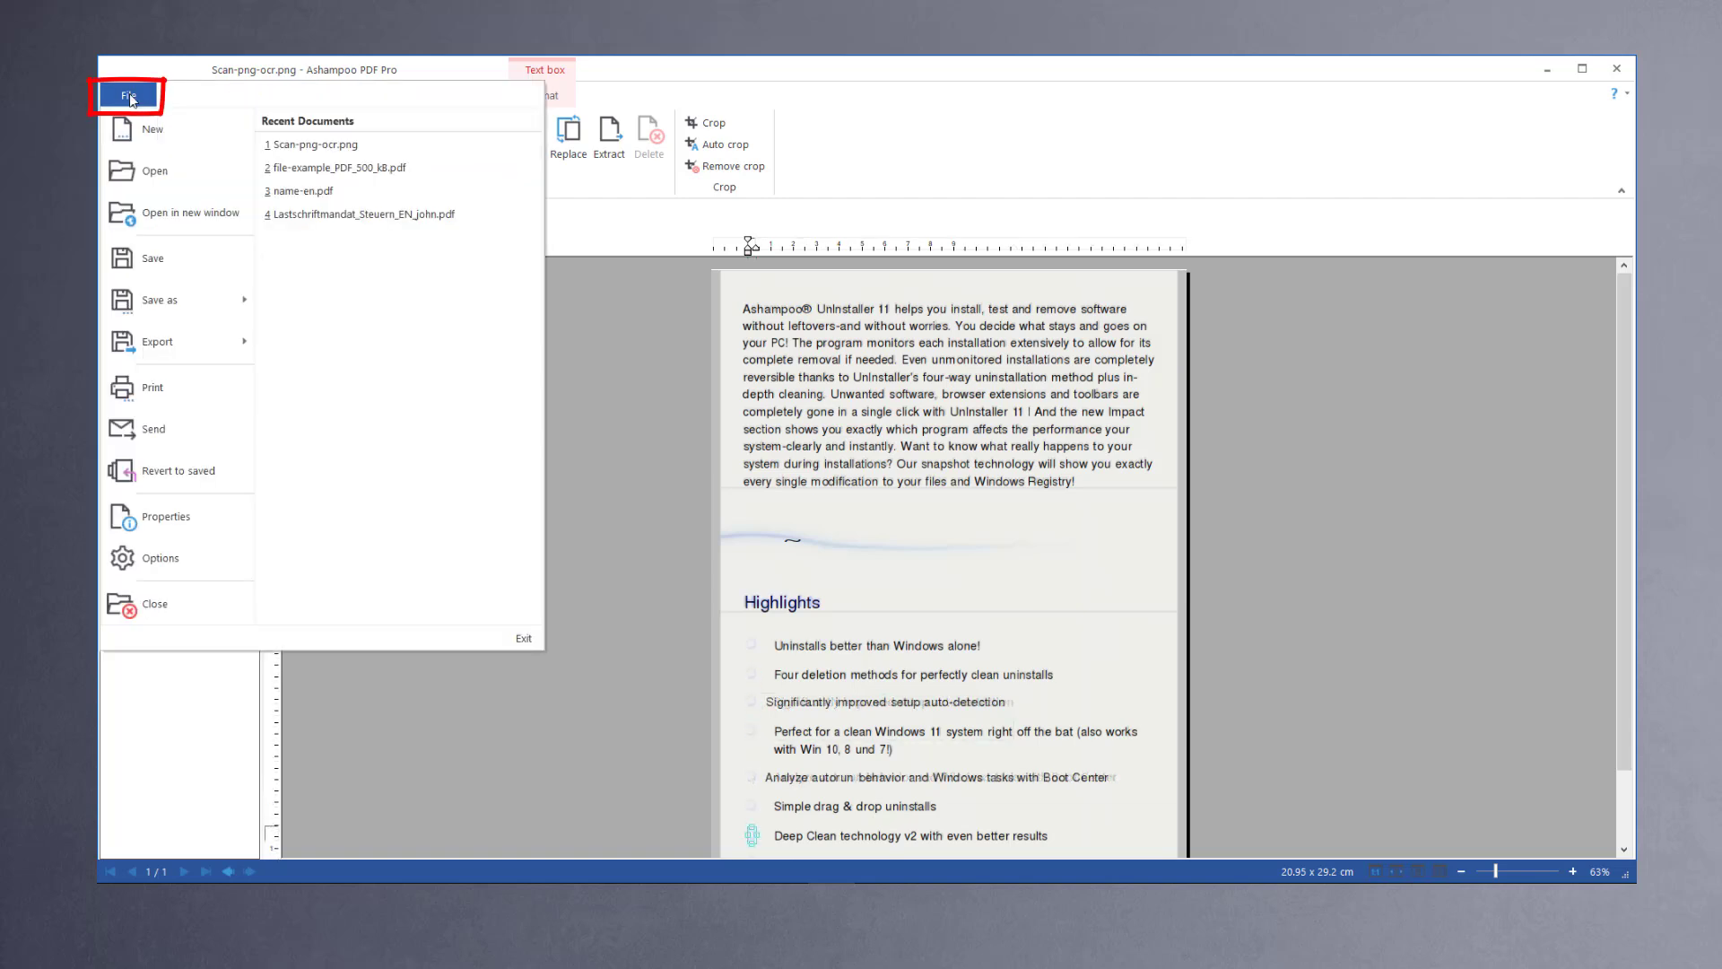
mouse_move(157, 341)
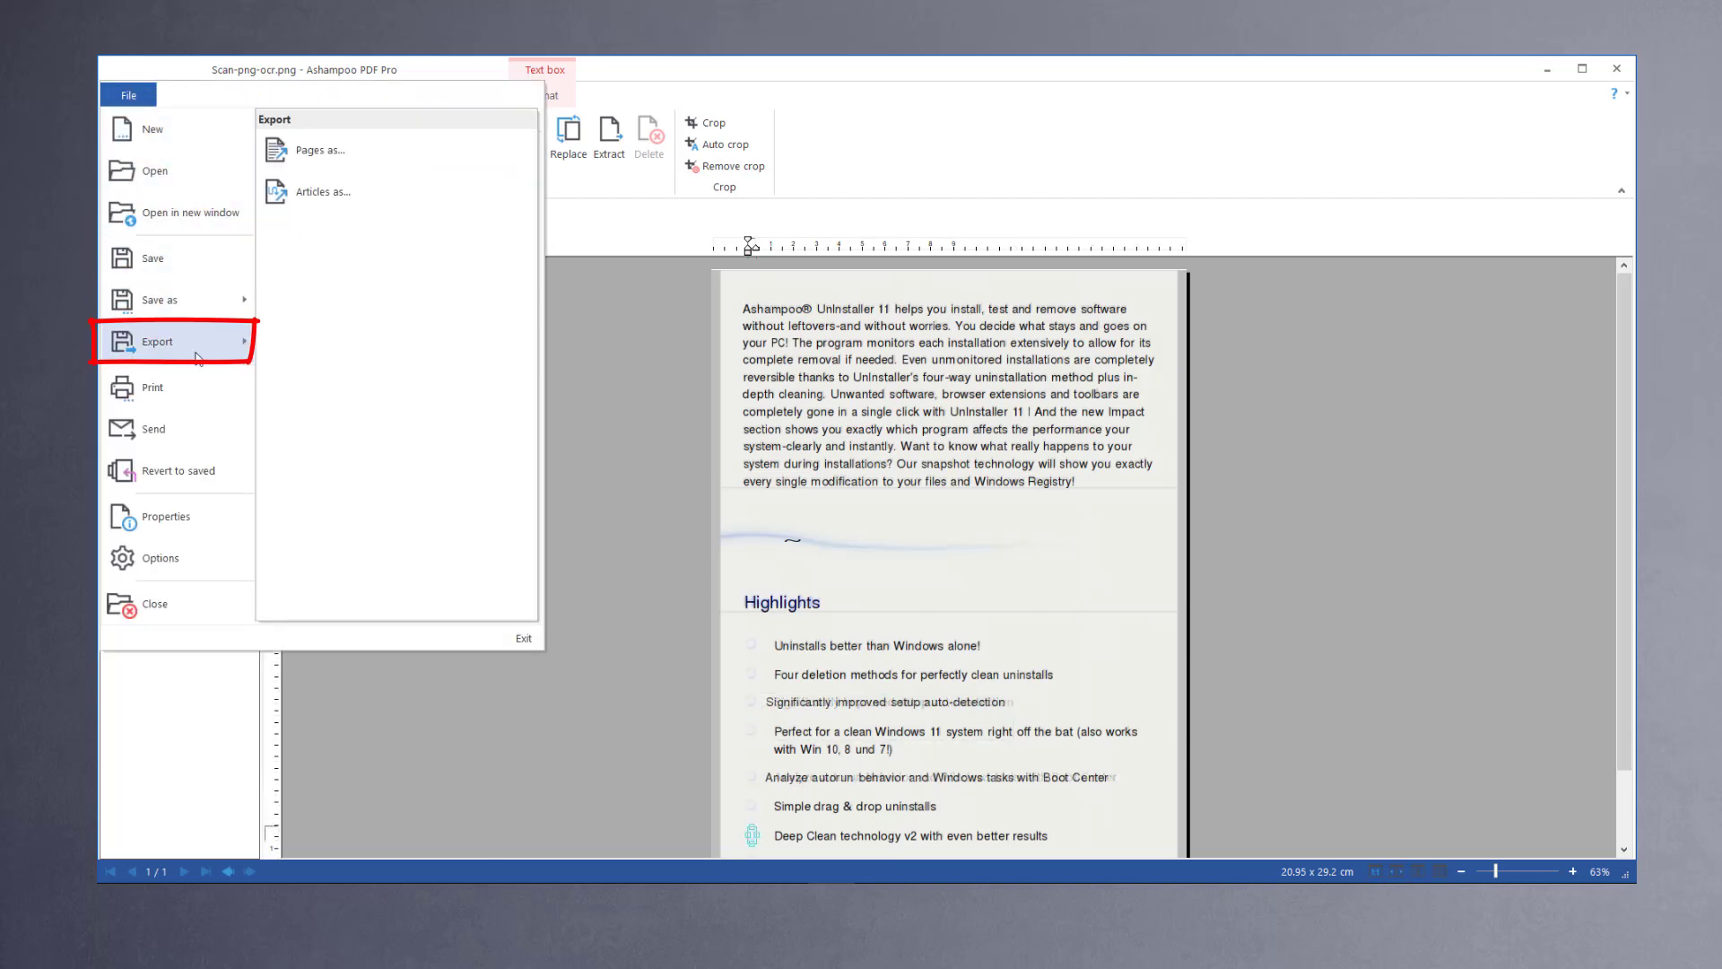
left_click(357, 146)
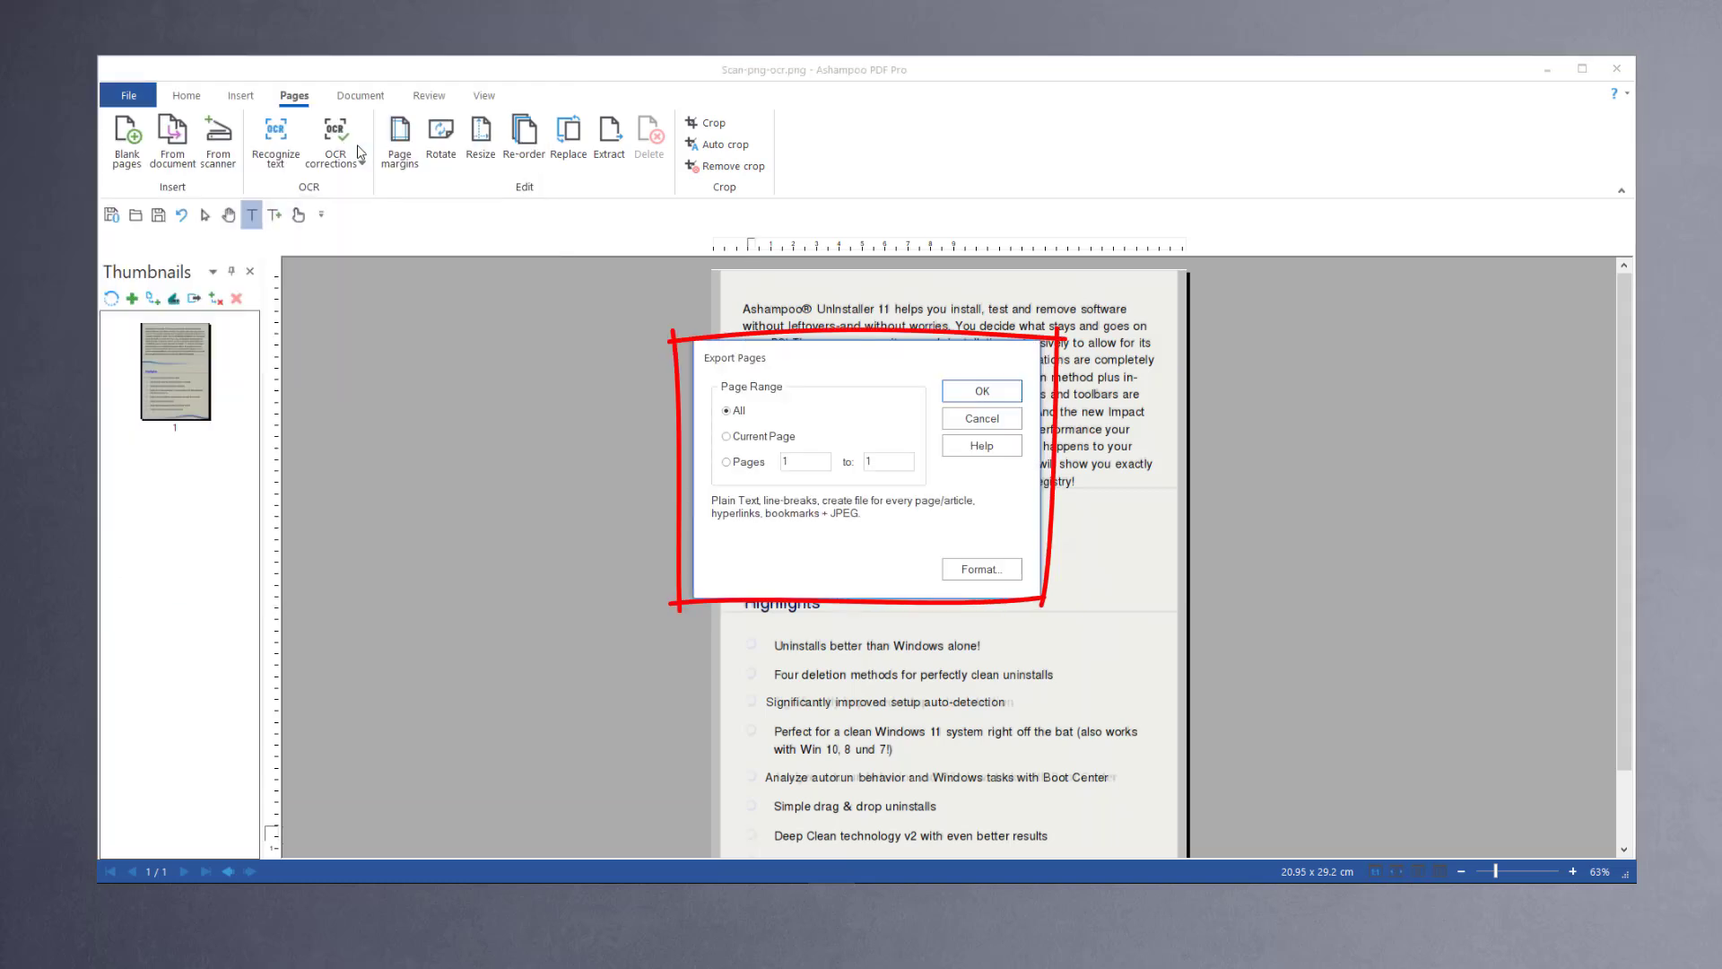
left_click(982, 568)
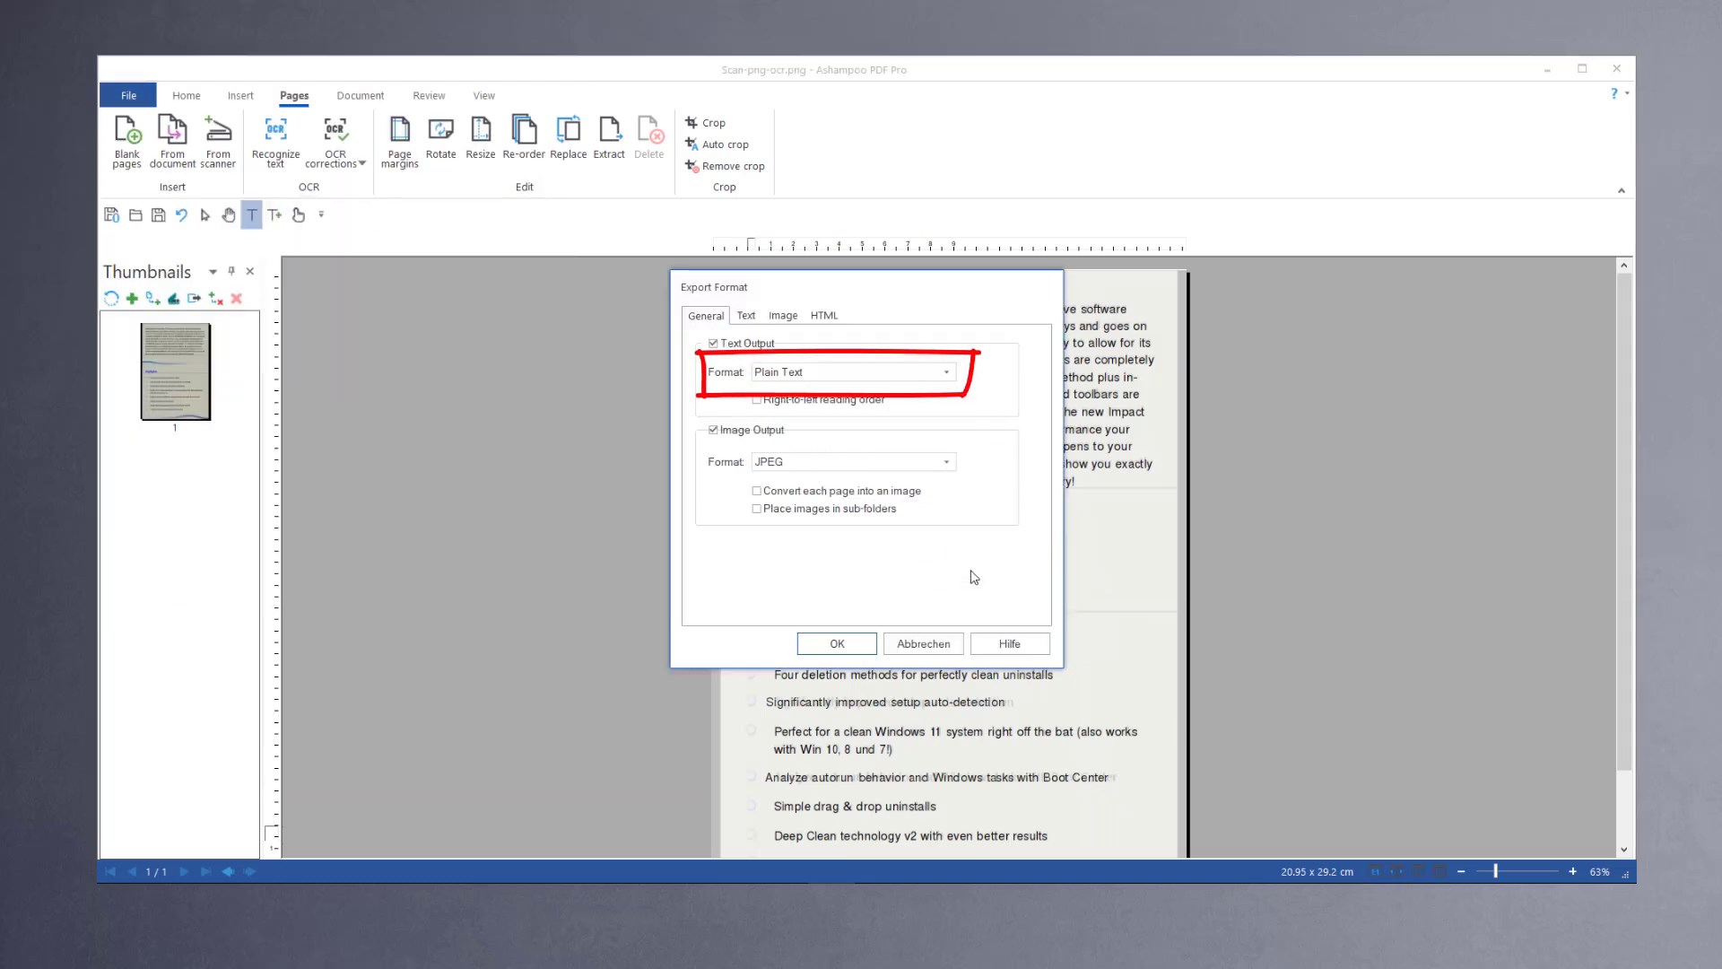
left_click(797, 381)
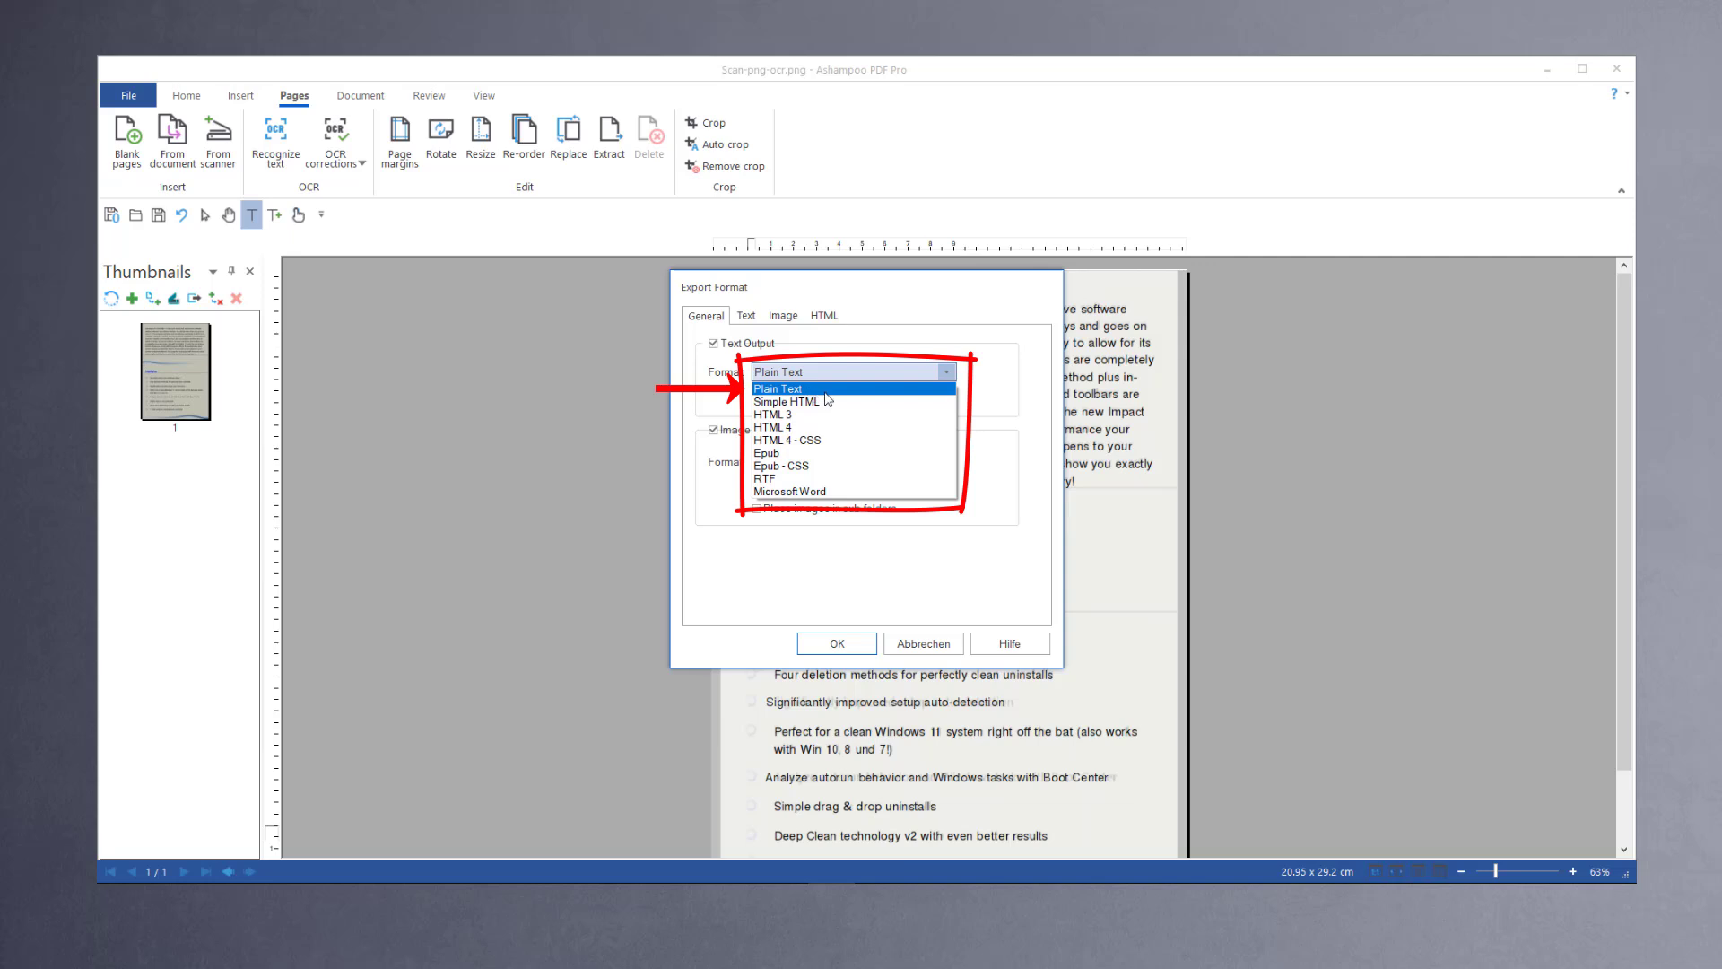
left_click(827, 400)
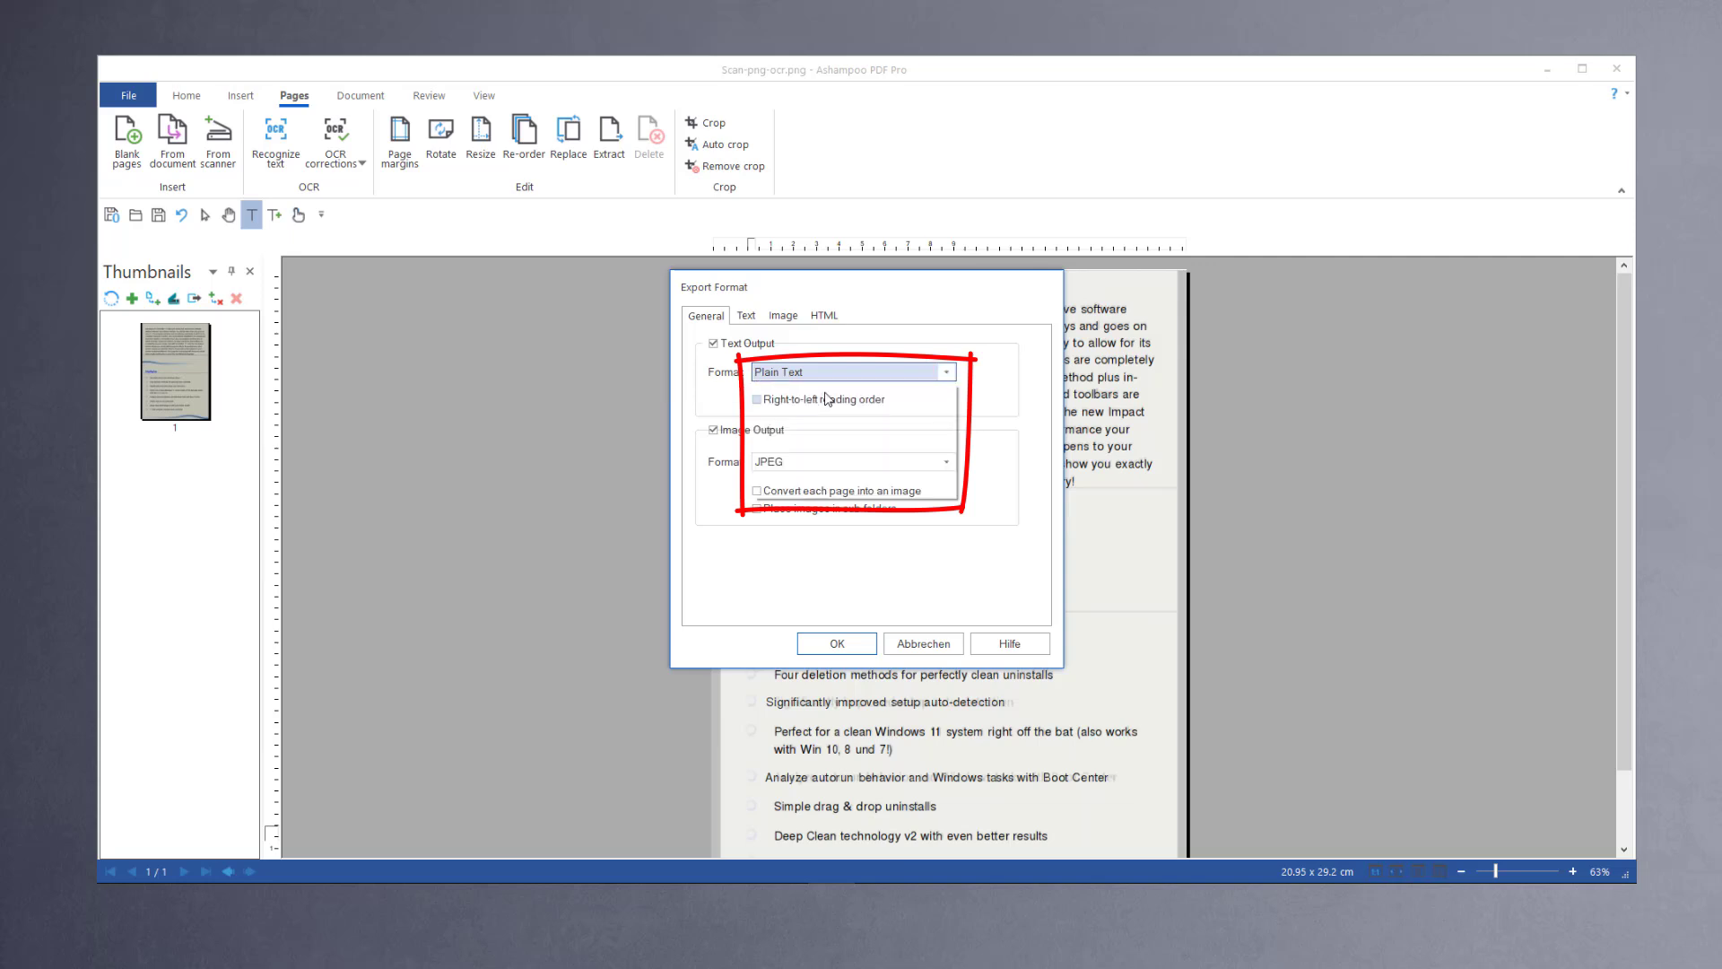
left_click(840, 644)
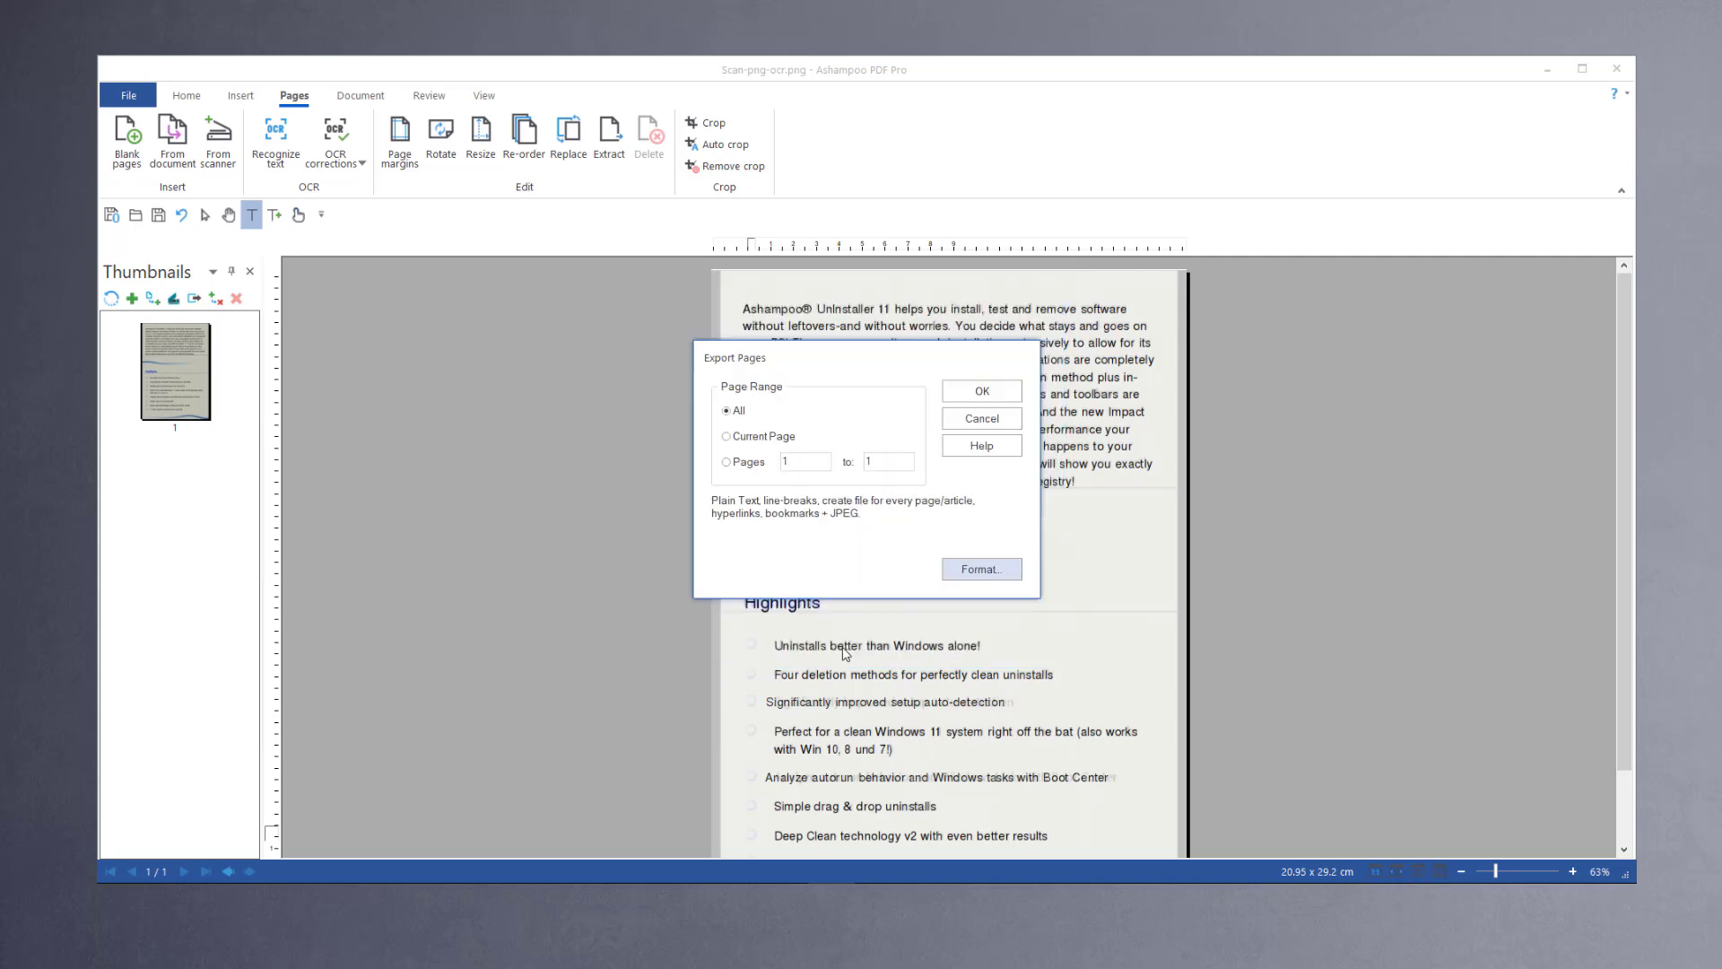
left_click(985, 395)
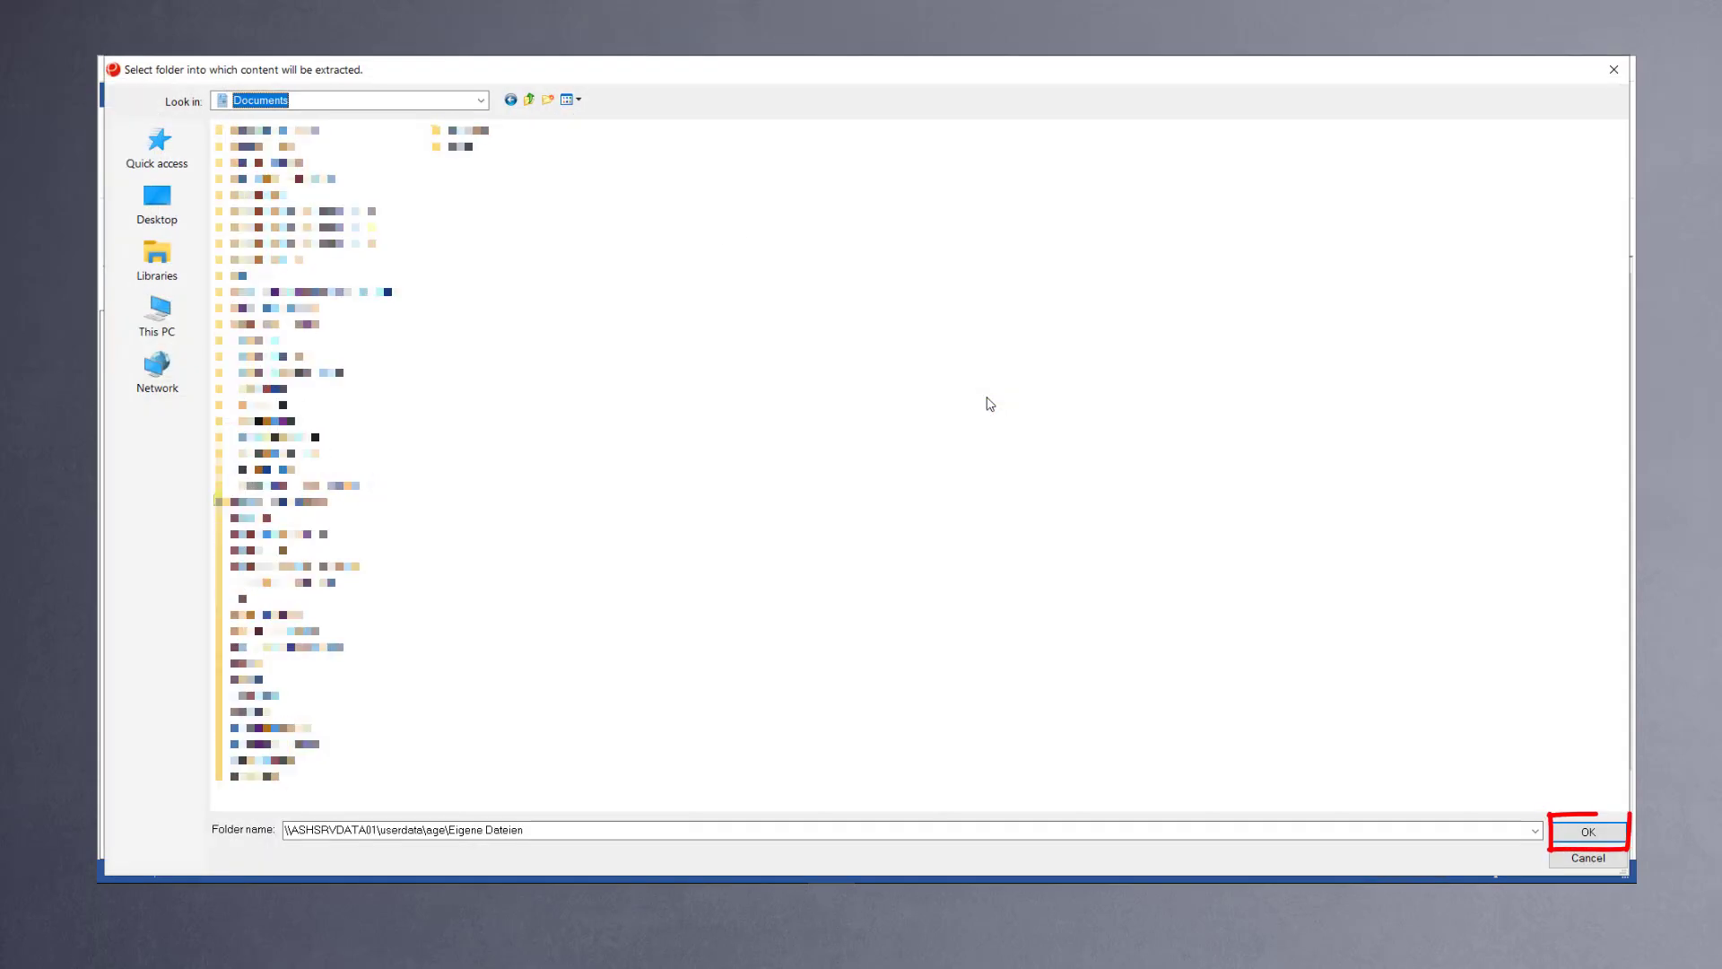
left_click(1587, 832)
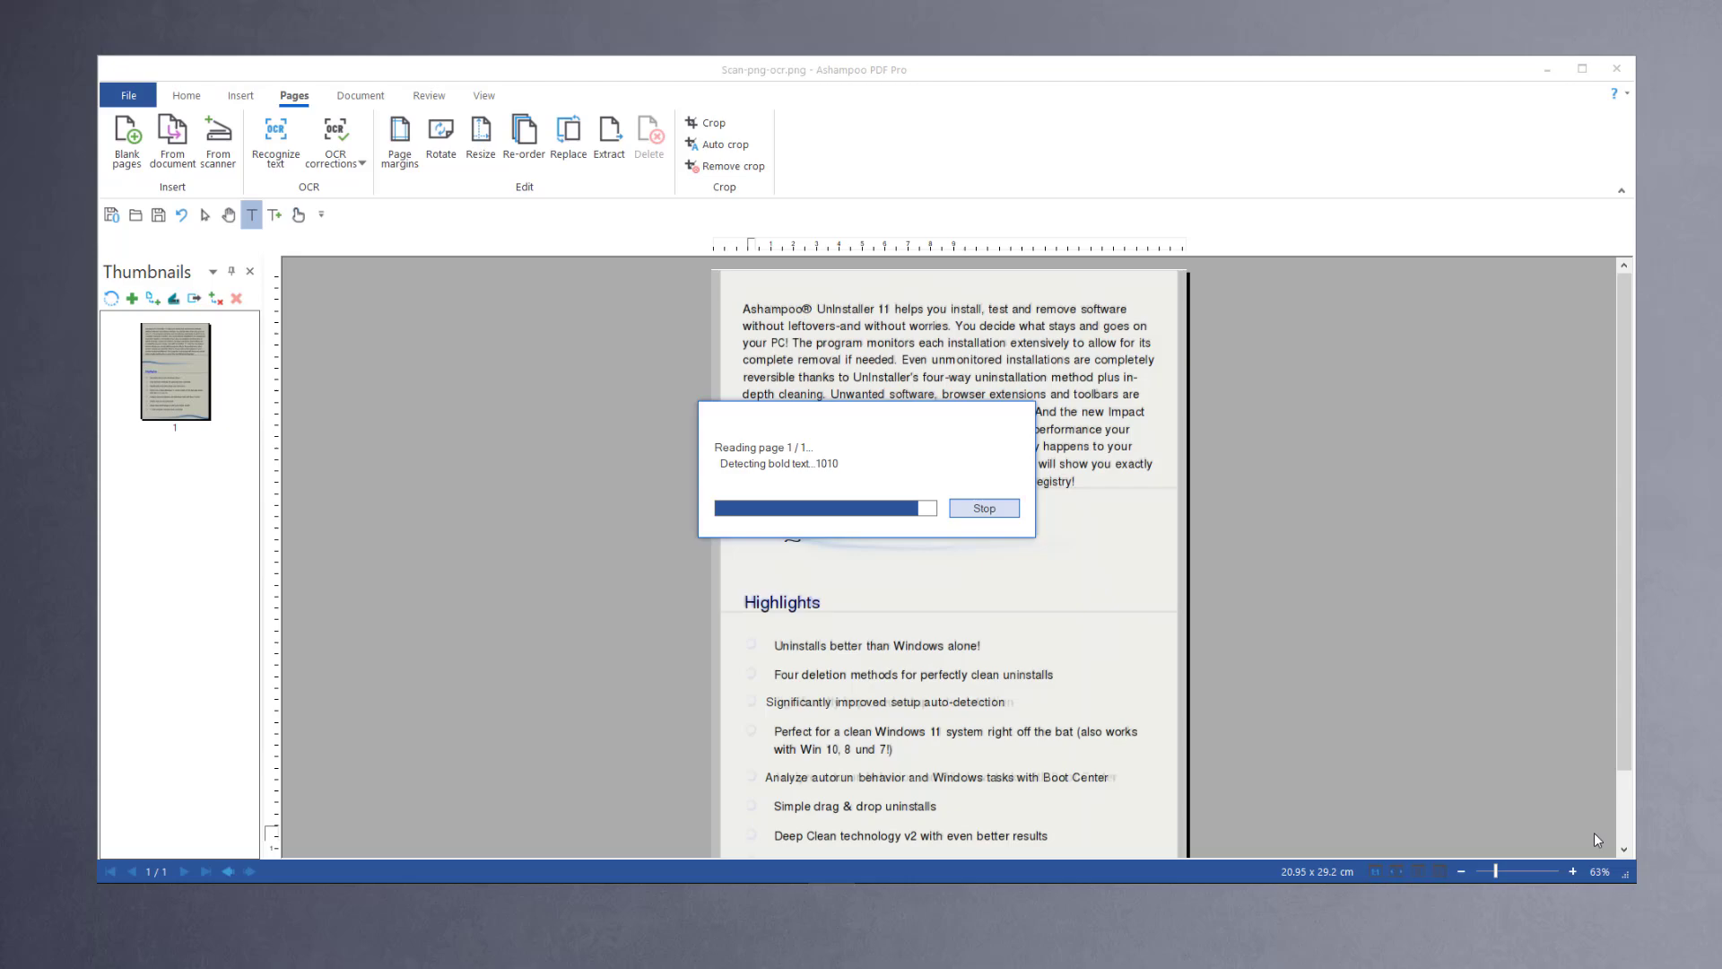